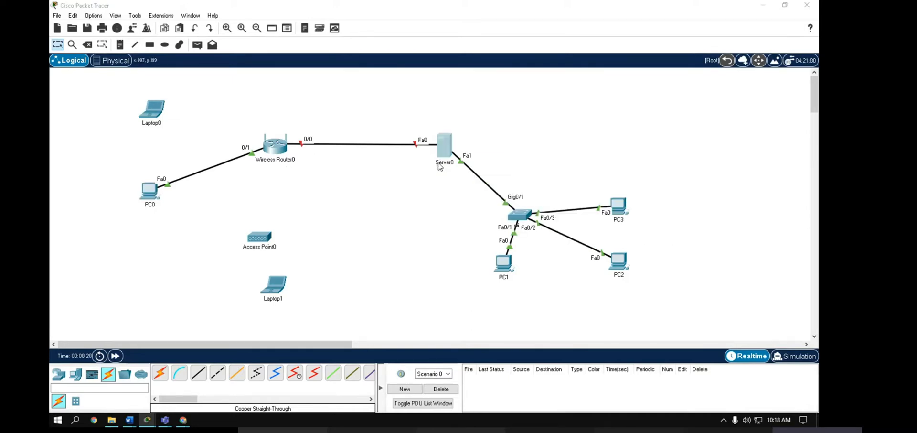
# - Rename Server0 to 'google Server0'
pyautogui.click(440, 162)
pyautogui.write('google')
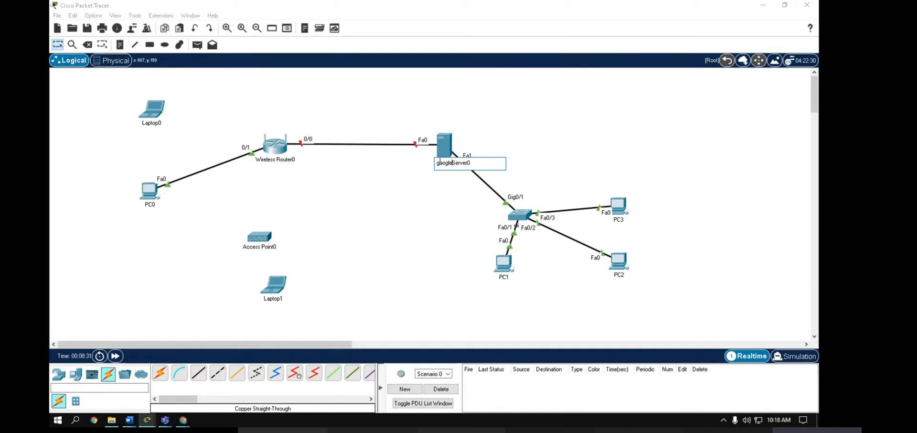
pyautogui.click(332, 155)
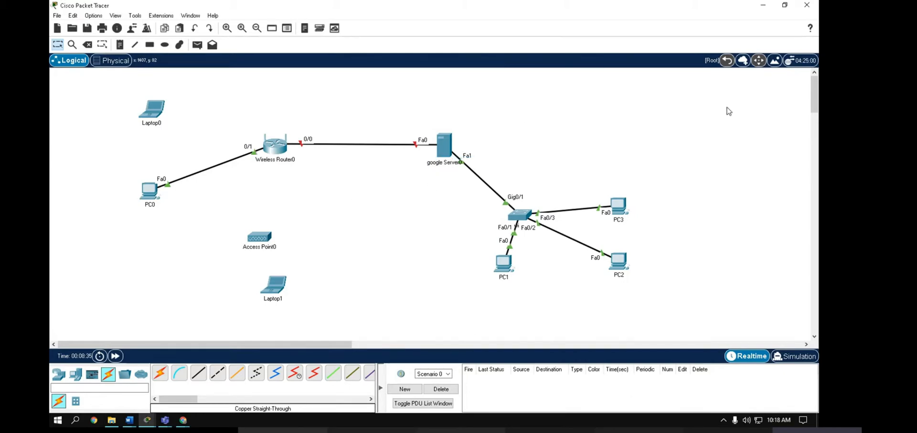
# - Briefly open and close google Server0's window, then collapse the server into Cluster0
pyautogui.click(743, 61)
pyautogui.click(486, 223)
pyautogui.click(444, 145)
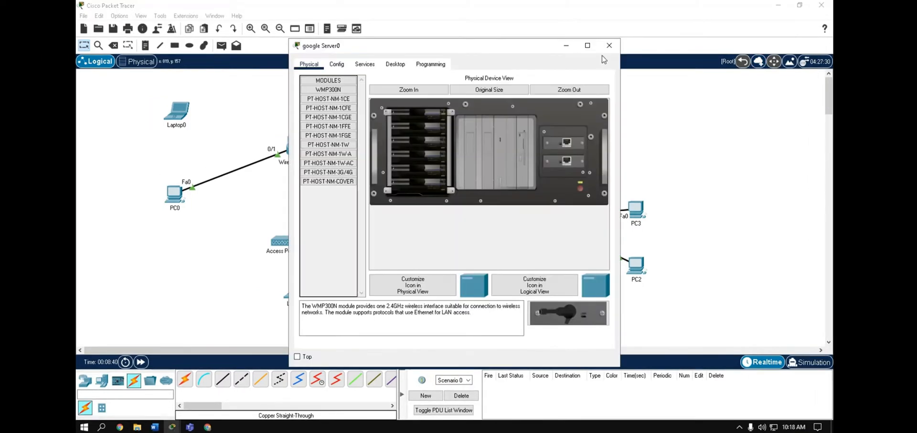
pyautogui.click(608, 45)
pyautogui.click(743, 61)
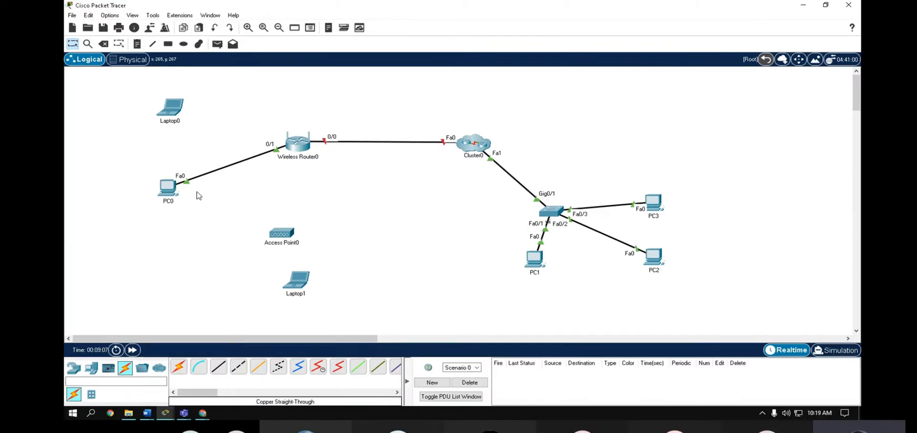
# - Launch PC0's web browser, reposition its window, and load 192.168.0.1
pyautogui.click(207, 177)
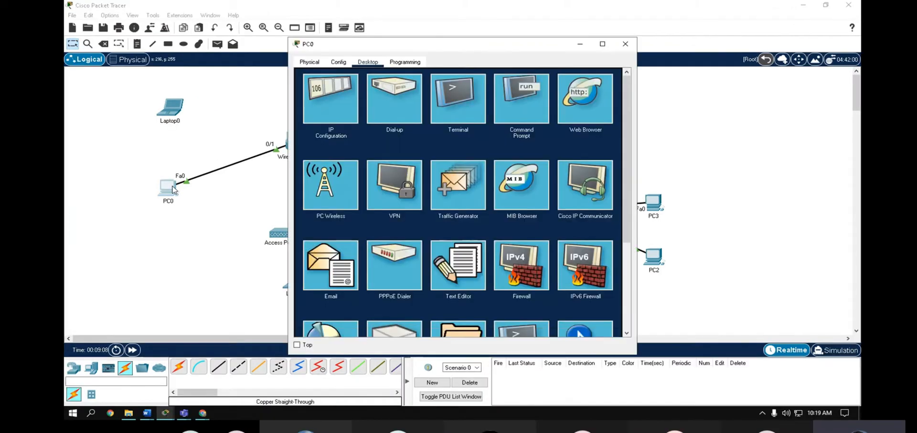
pyautogui.click(597, 108)
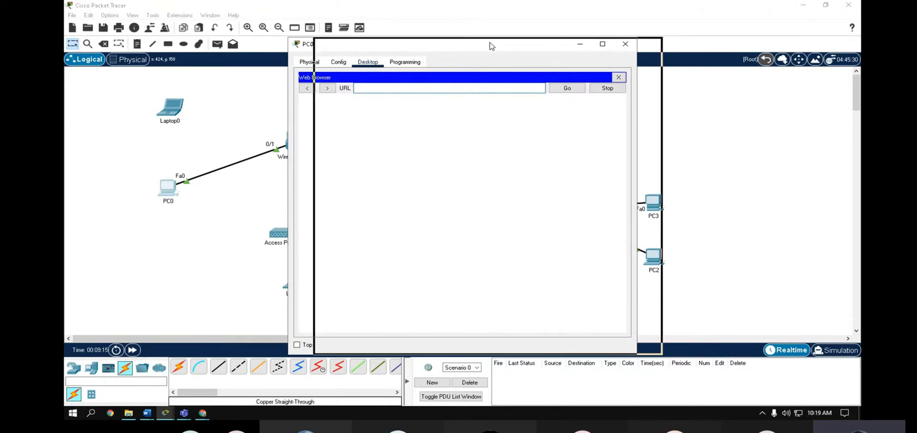
pyautogui.doubleClick(415, 44)
pyautogui.click(826, 5)
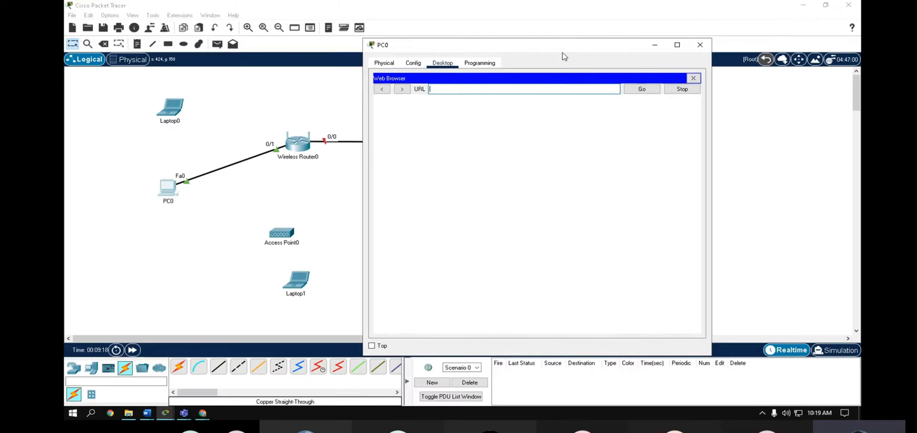
pyautogui.moveTo(520, 45); pyautogui.dragTo(557, 46)
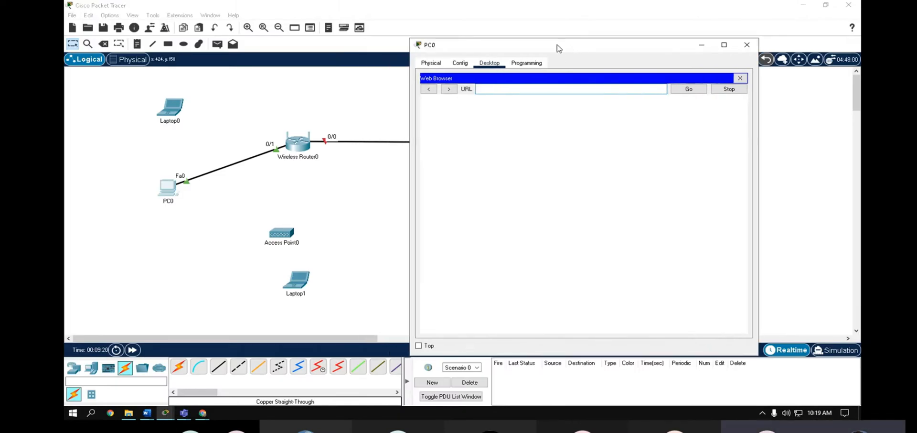
pyautogui.click(514, 88)
pyautogui.write('192')
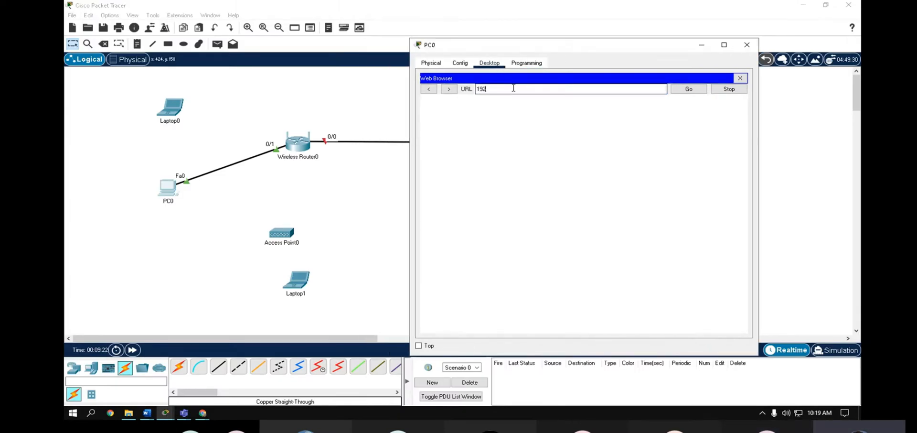
pyautogui.write('.168.0.1')
pyautogui.click(688, 89)
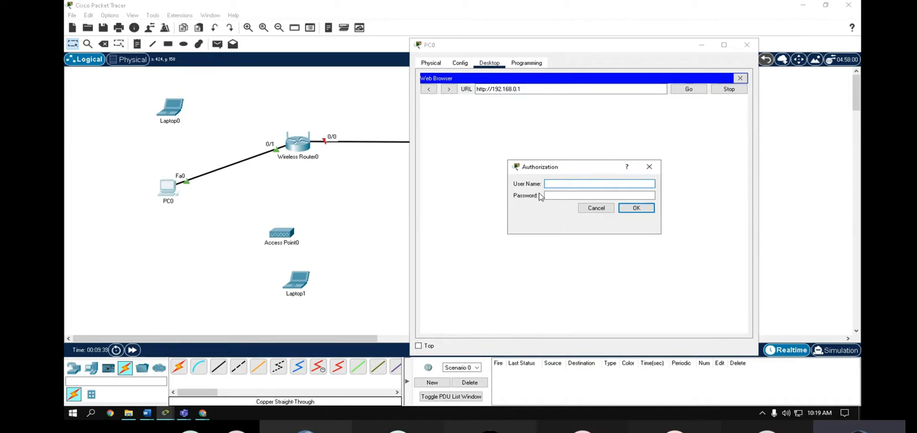
# - Enter the router password, submit the login, review the Basic Setup page and shift PC0's window aside
pyautogui.press('Tab')
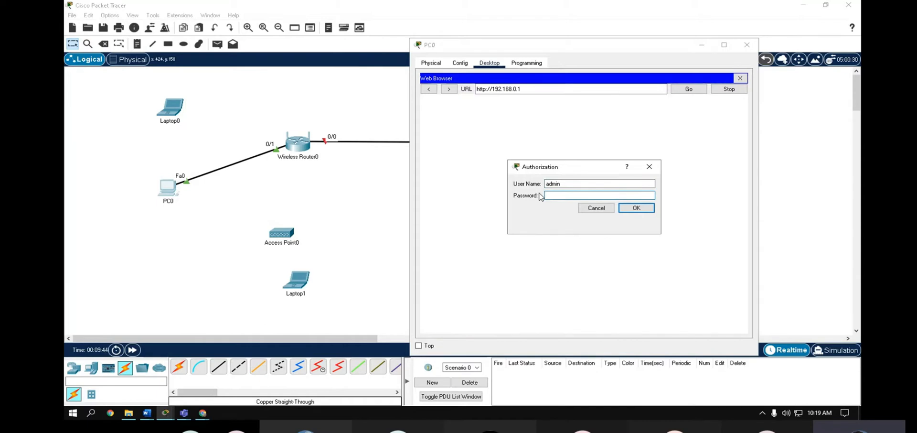
pyautogui.write('admin')
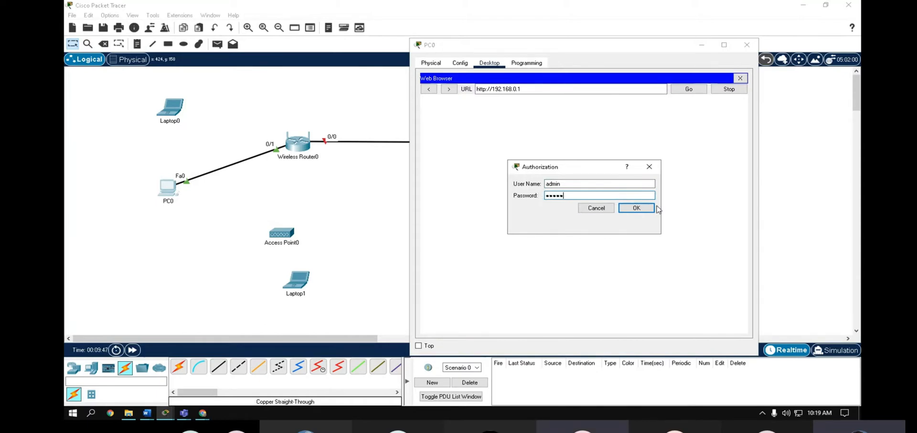
pyautogui.click(641, 207)
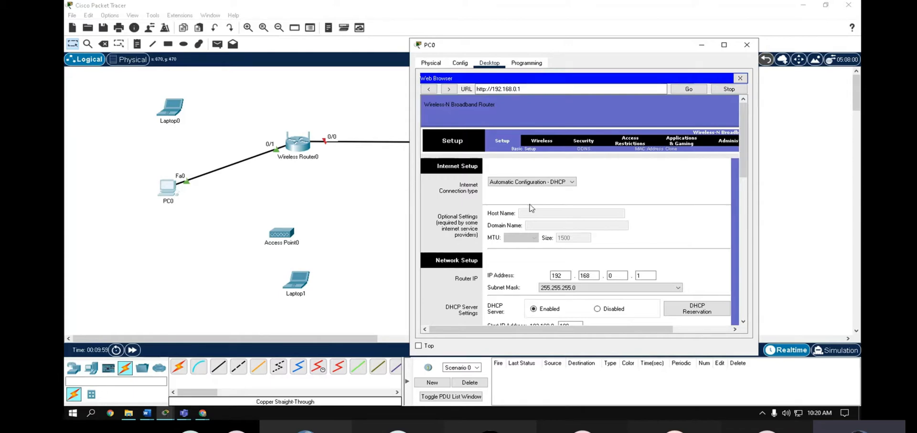
pyautogui.scroll(-8, 657, 234)
pyautogui.scroll(4, 657, 240)
pyautogui.scroll(-2, 444, 196)
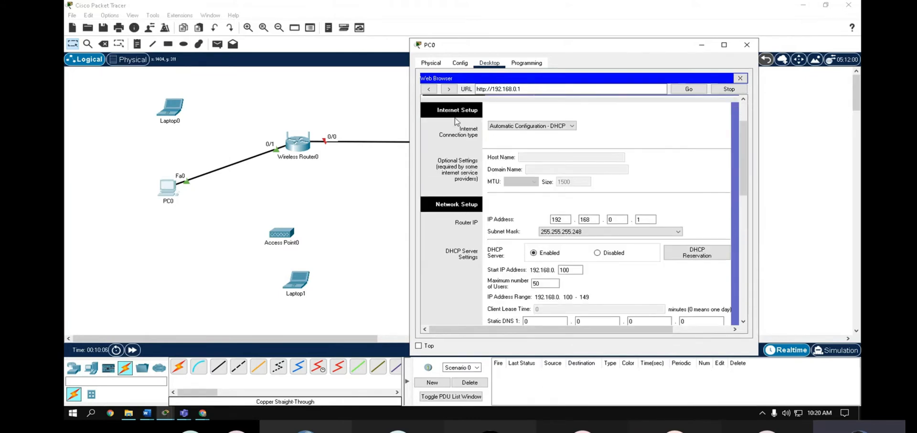
pyautogui.scroll(2, 466, 215)
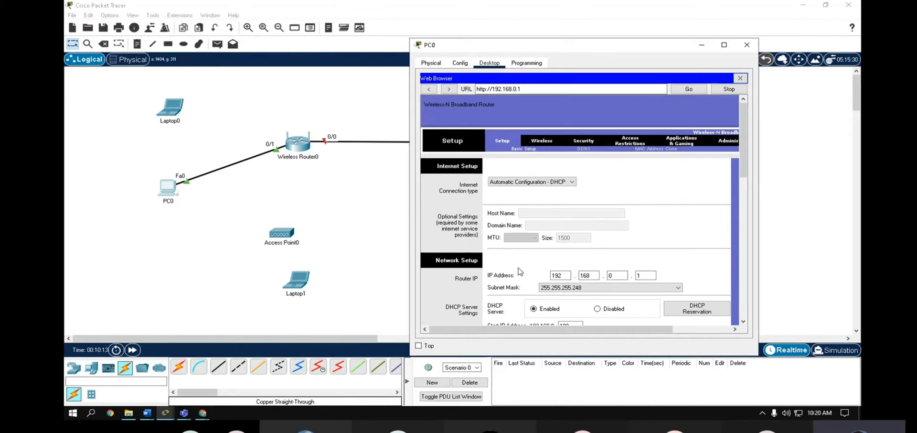
pyautogui.moveTo(460, 48); pyautogui.dragTo(565, 48)
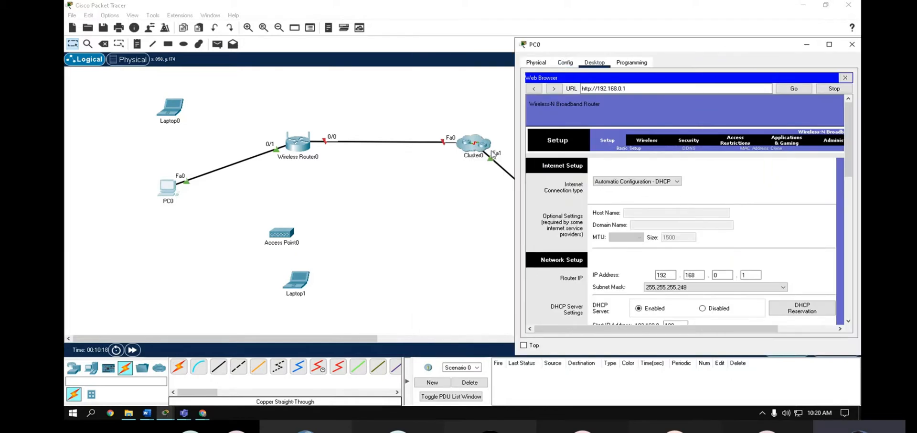
# - Close PC0's window and place a note reading '200.16.500.10' above Cluster0
pyautogui.click(472, 81)
pyautogui.click(138, 43)
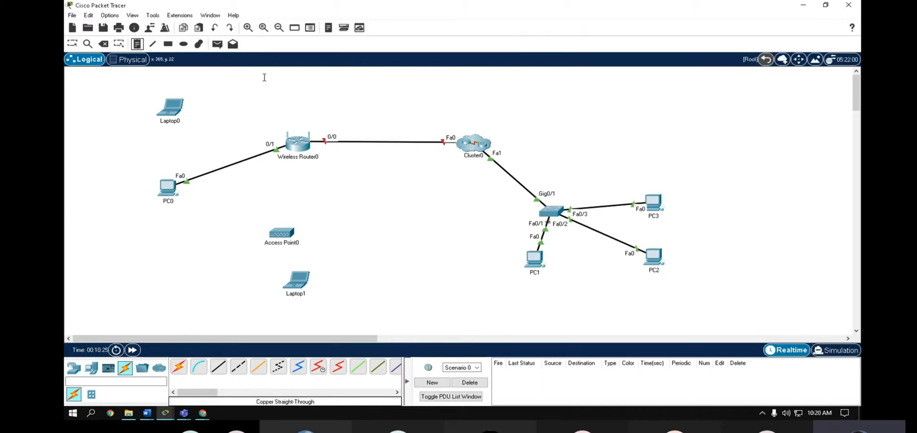
pyautogui.click(460, 113)
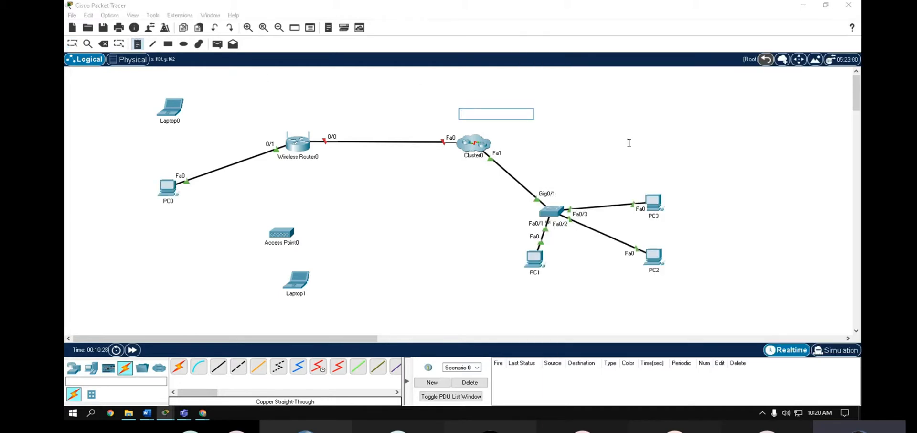
pyautogui.write('200.16.500.')
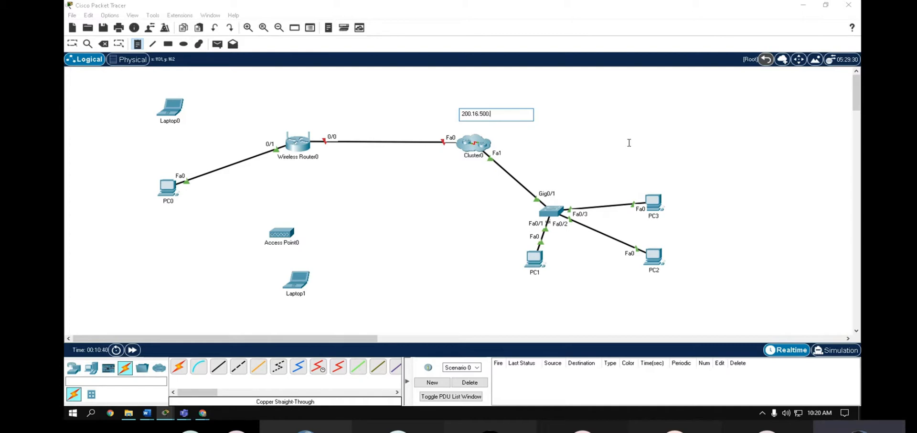
pyautogui.write('10')
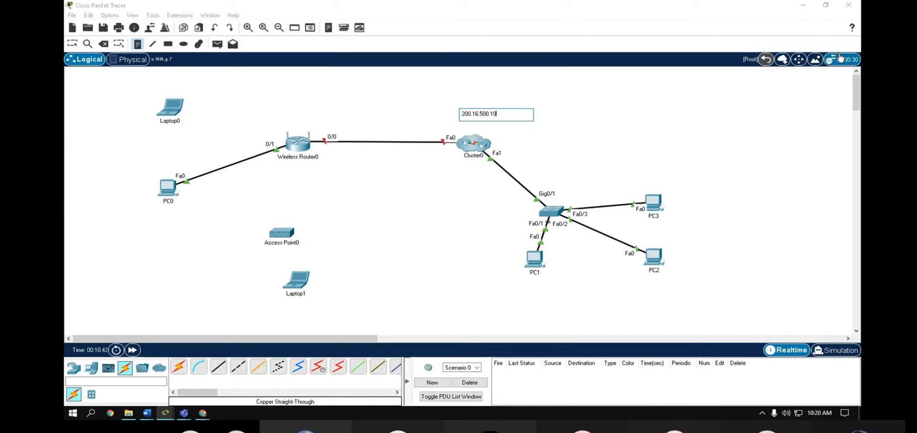
pyautogui.moveTo(494, 113); pyautogui.dragTo(454, 112)
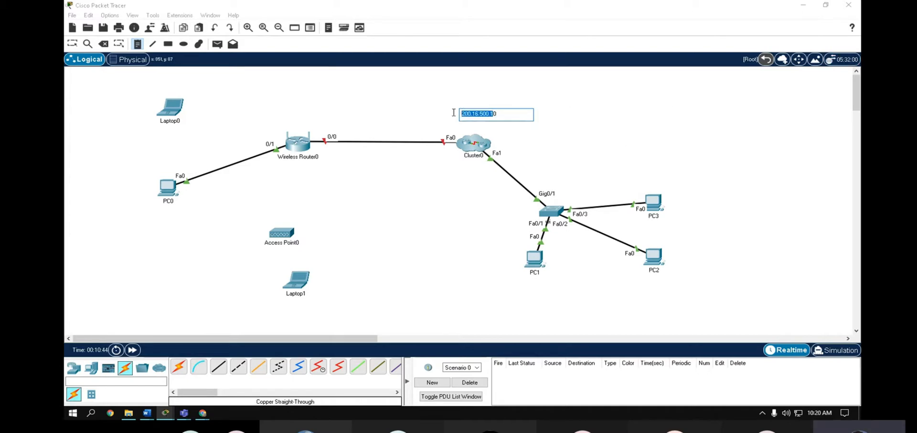
pyautogui.click(453, 204)
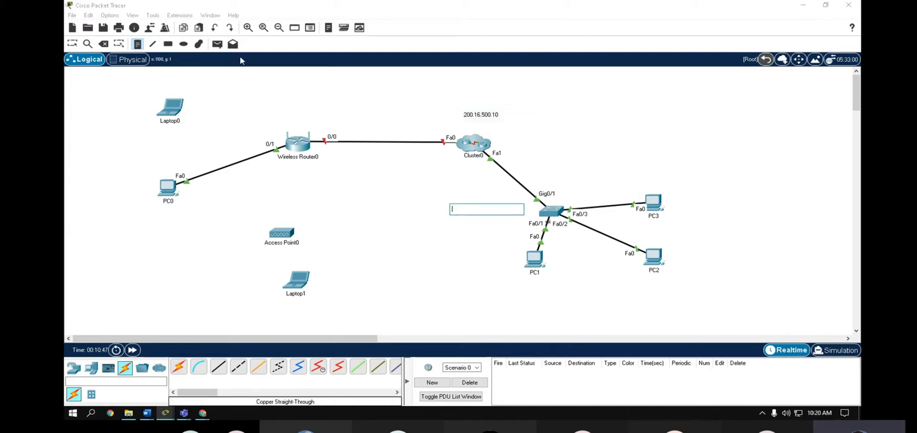
pyautogui.click(72, 44)
# - Expand Cluster0 and open google Server0's IP Configuration
pyautogui.click(473, 142)
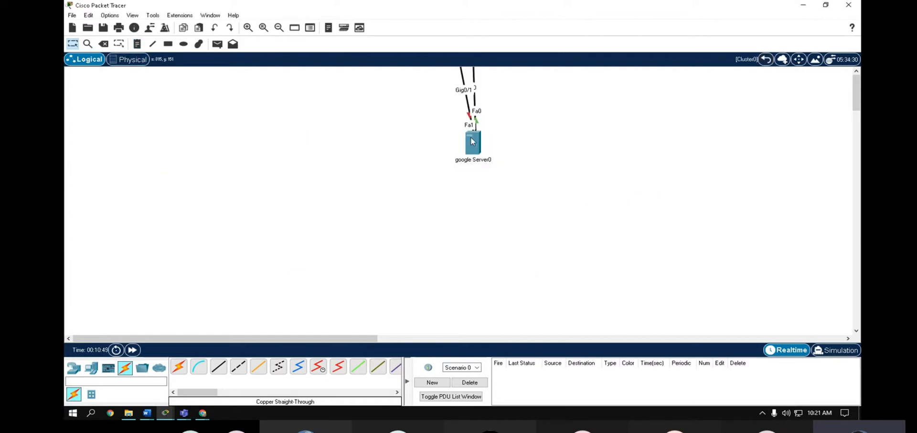
pyautogui.click(473, 137)
pyautogui.click(367, 62)
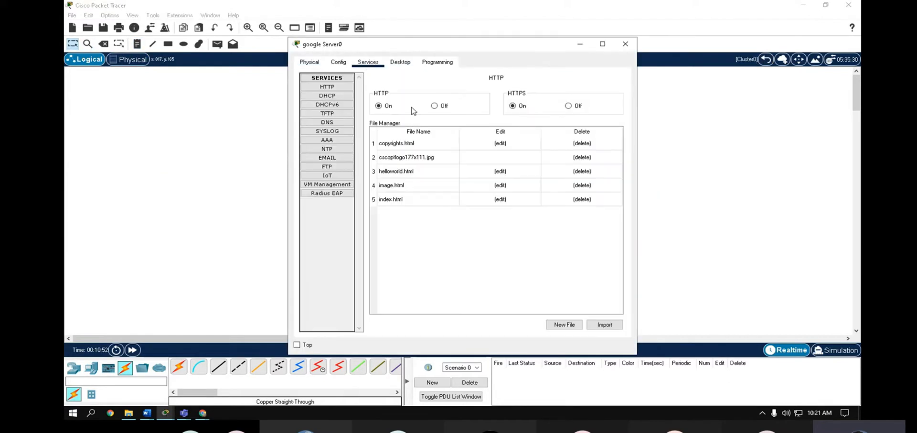
pyautogui.click(400, 62)
pyautogui.click(340, 99)
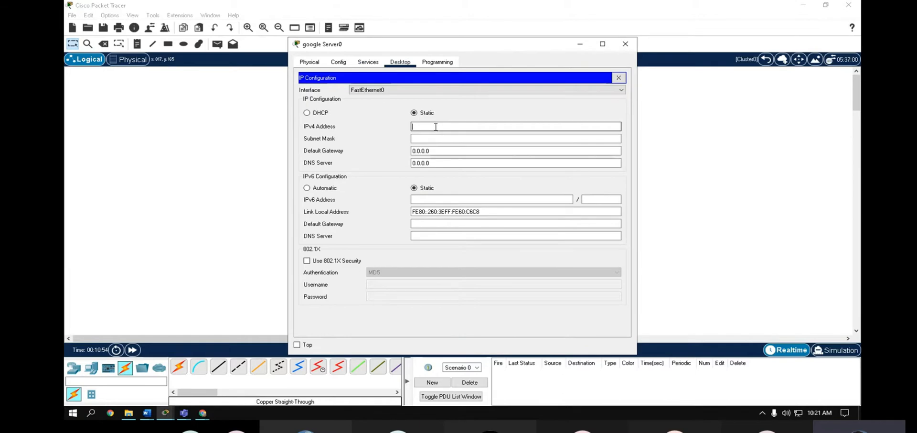
# - Enter IPv4 address 200.16.200.10, correcting the invalid 200.16.500.10 entry
pyautogui.write('200.16.500.1')
pyautogui.click(443, 138)
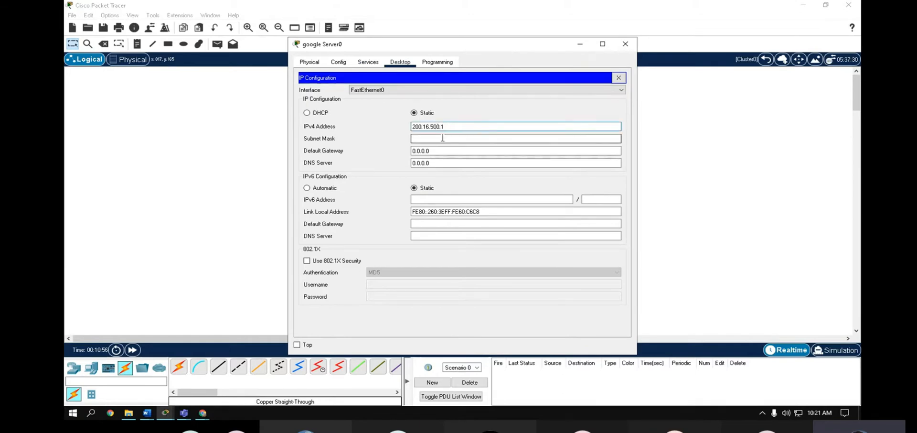
pyautogui.write('0')
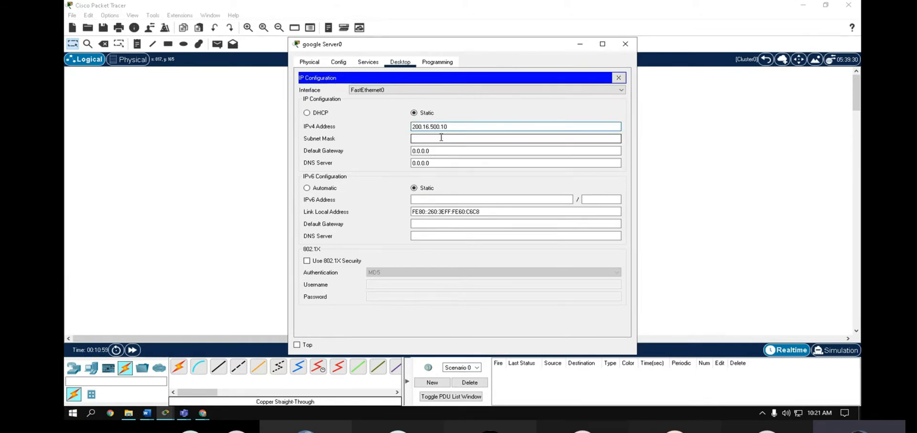
pyautogui.click(442, 138)
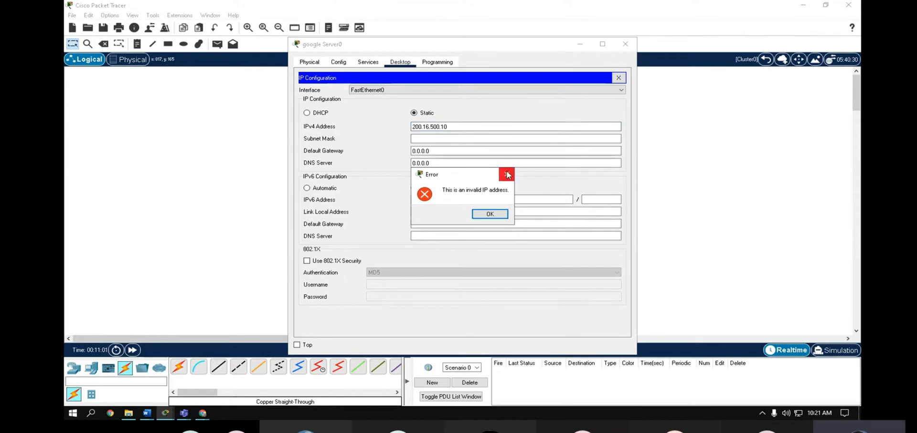
pyautogui.click(507, 174)
pyautogui.click(449, 127)
pyautogui.press('BackSpace')
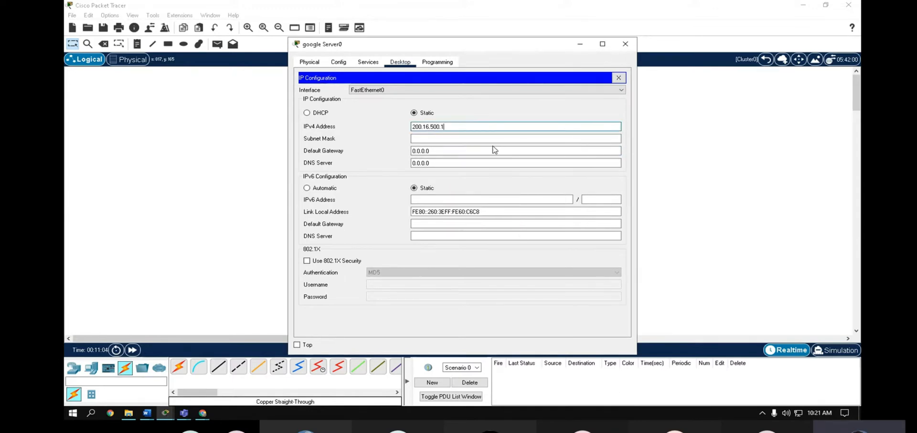
pyautogui.press('BackSpace')
pyautogui.press('BackSpace')
pyautogui.press('BackSpace')
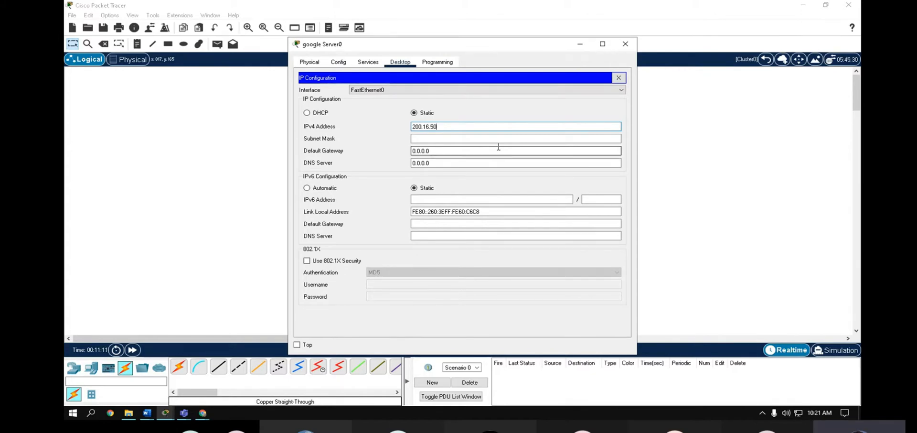
pyautogui.press('BackSpace')
pyautogui.press('BackSpace')
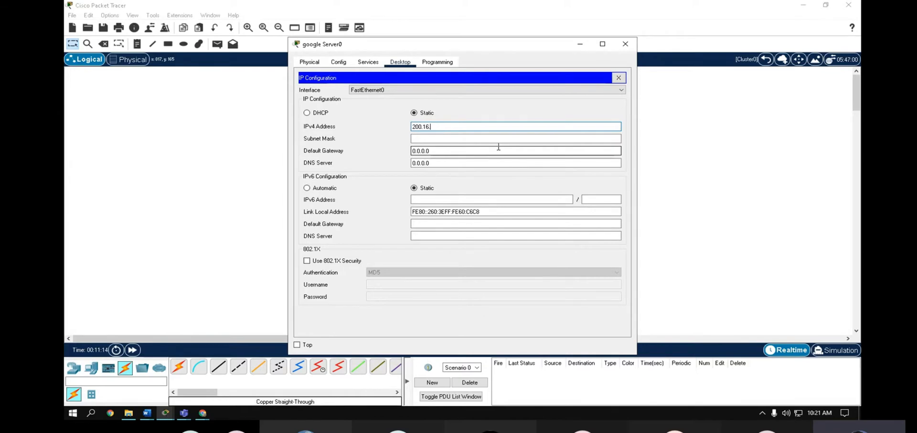
pyautogui.write('200.10')
# - Set the server's subnet mask to 255.255.255.0, checking the address and default gateway
pyautogui.moveTo(441, 126)
pyautogui.mouseDown()
pyautogui.moveTo(403, 128)
pyautogui.moveTo(453, 126)
pyautogui.mouseUp()
pyautogui.click(462, 138)
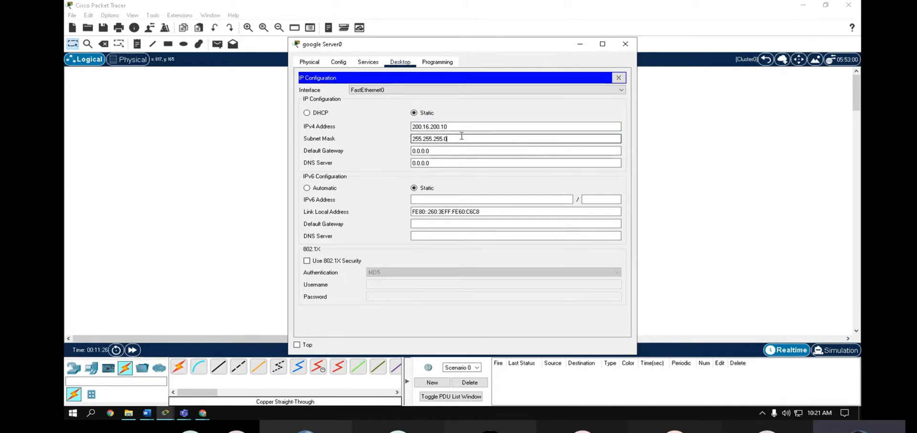
pyautogui.write('252')
pyautogui.click(459, 126)
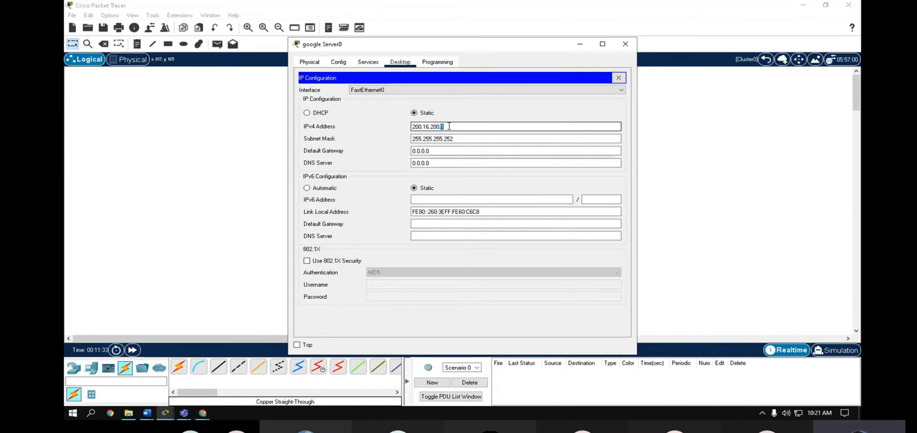
pyautogui.doubleClick(450, 127)
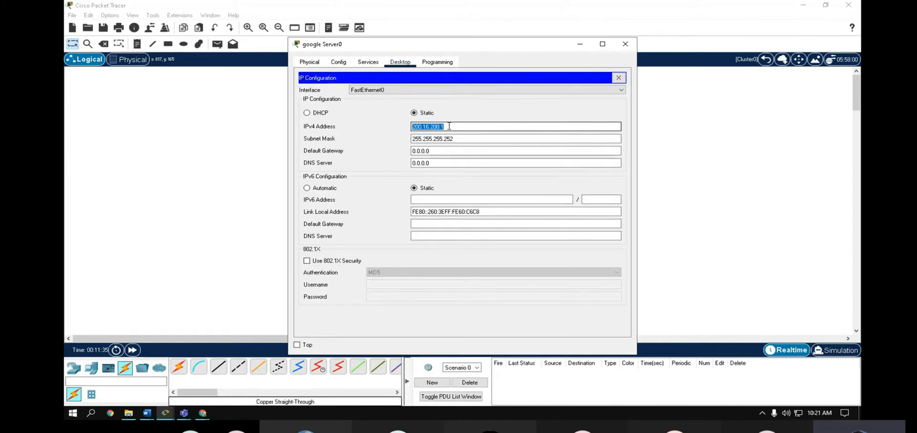
pyautogui.click(451, 151)
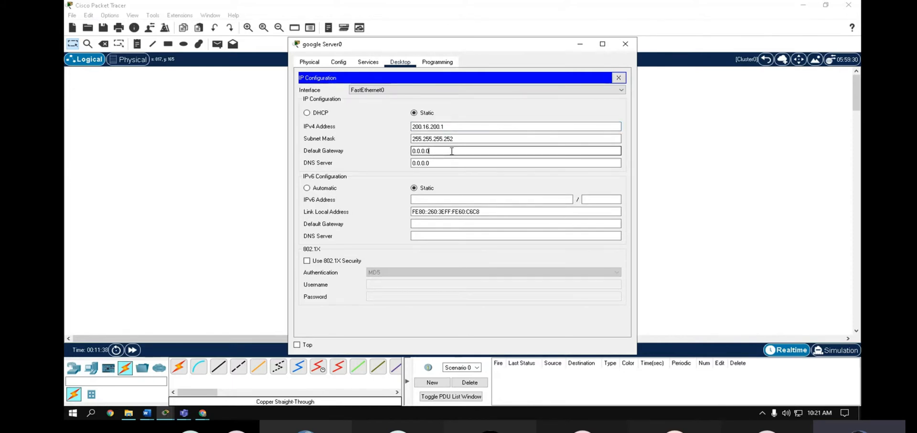
pyautogui.doubleClick(452, 151)
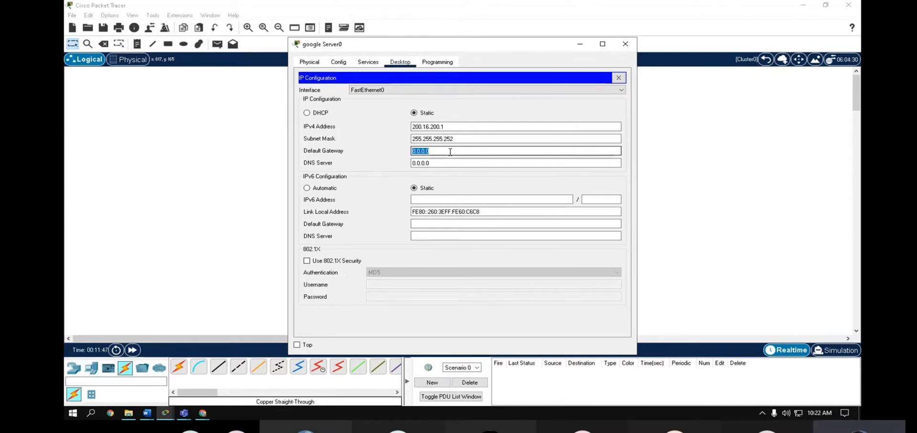
pyautogui.click(456, 139)
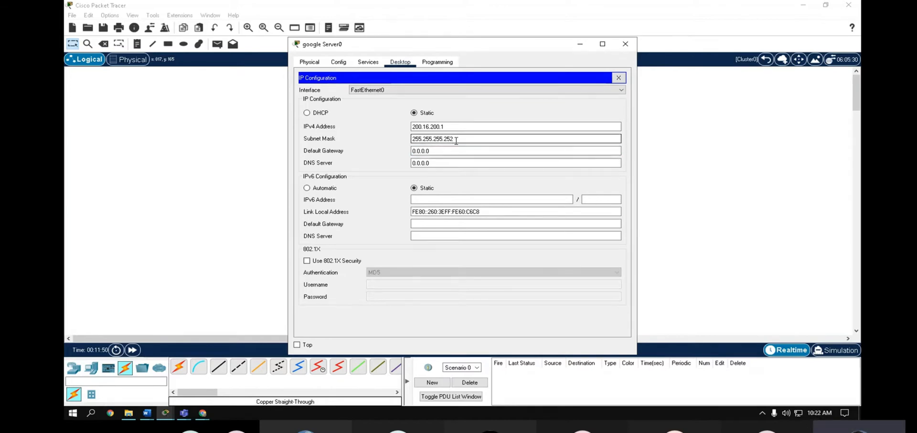
pyautogui.write('255.255.255.0')
pyautogui.click(434, 152)
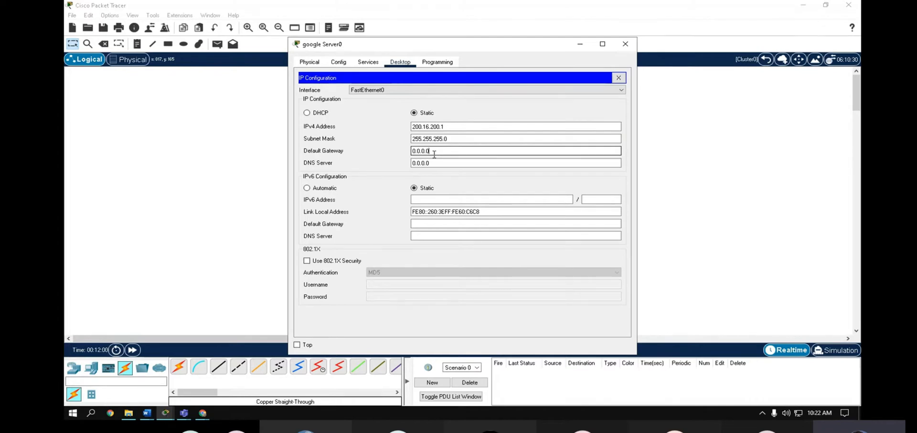
# - Recheck the address, mask and gateway values, then close the server window
pyautogui.click(463, 126)
pyautogui.write('0')
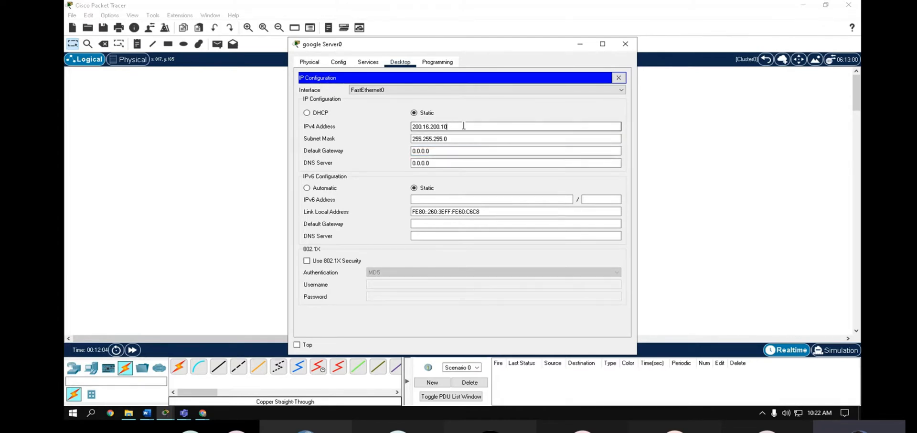
pyautogui.click(447, 140)
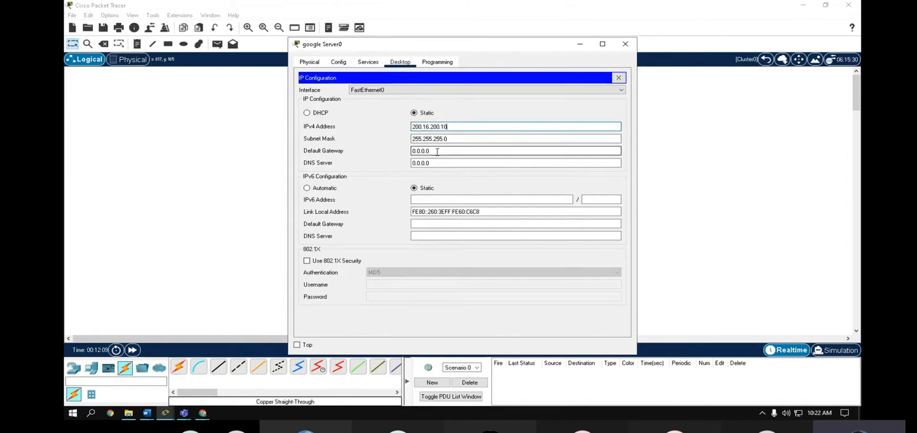
pyautogui.moveTo(436, 151); pyautogui.dragTo(396, 148)
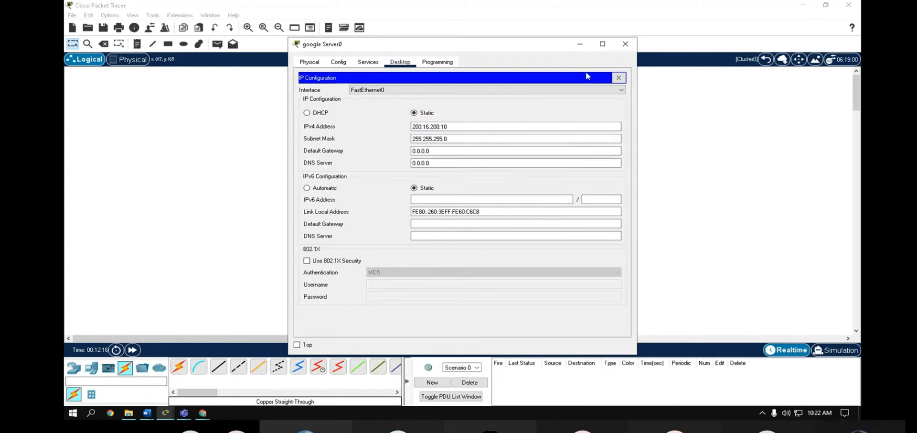
pyautogui.click(625, 43)
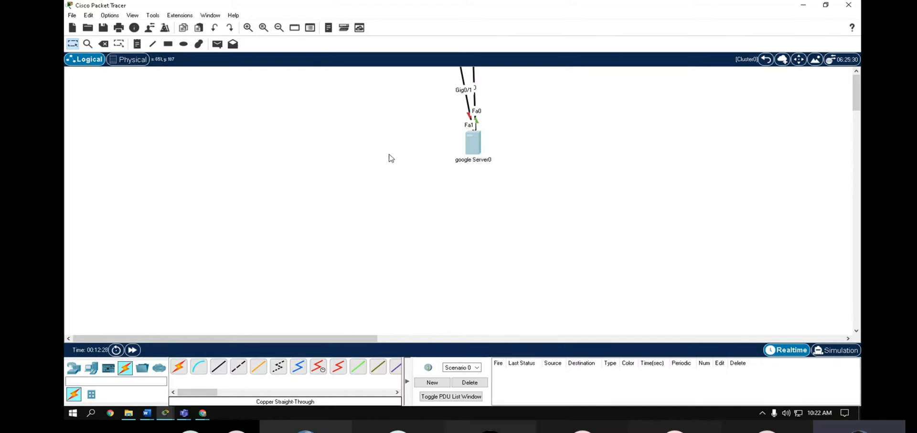
# - Reopen google Server0, verify its IP configuration and go to its Services settings
pyautogui.click(476, 144)
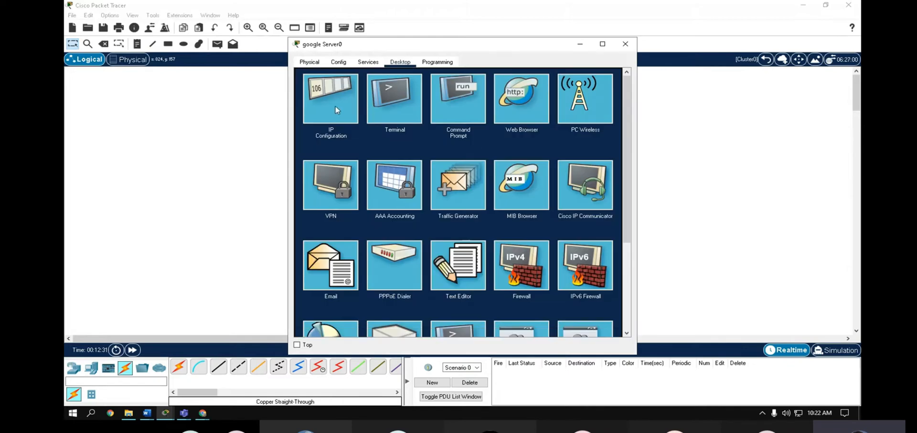
pyautogui.click(465, 107)
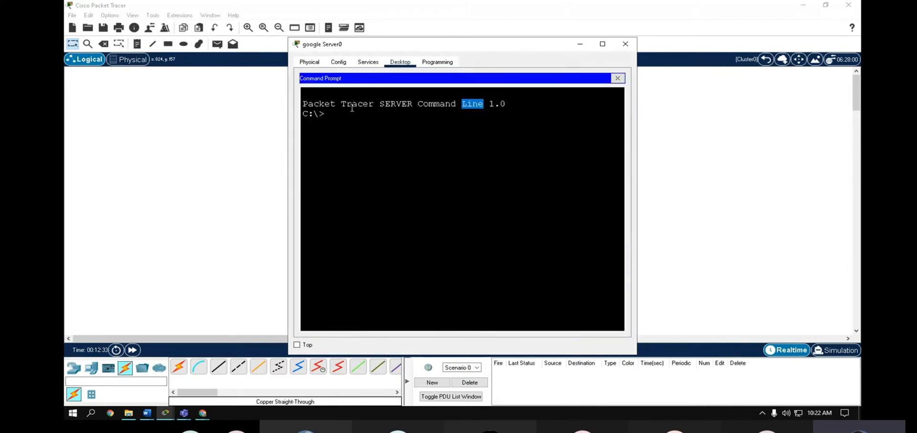
pyautogui.click(621, 78)
pyautogui.click(314, 96)
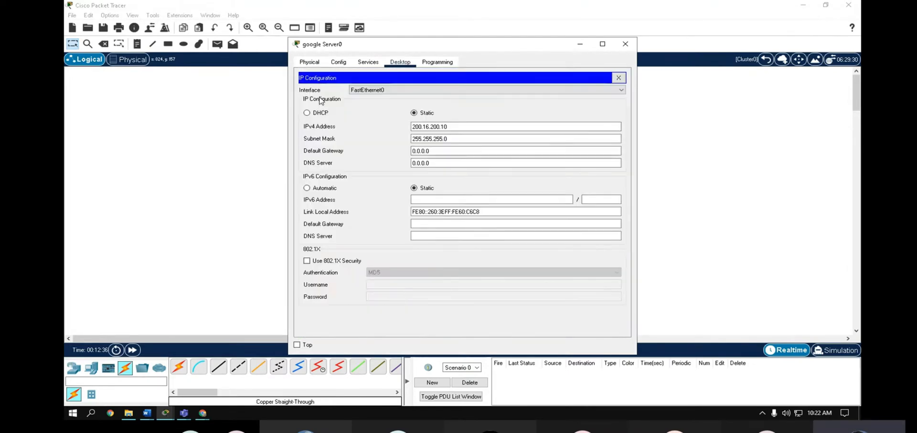
pyautogui.click(623, 77)
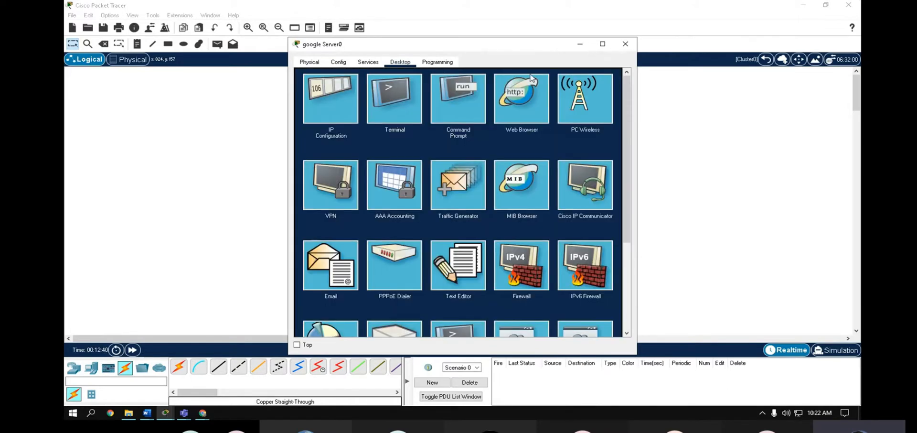
pyautogui.click(368, 62)
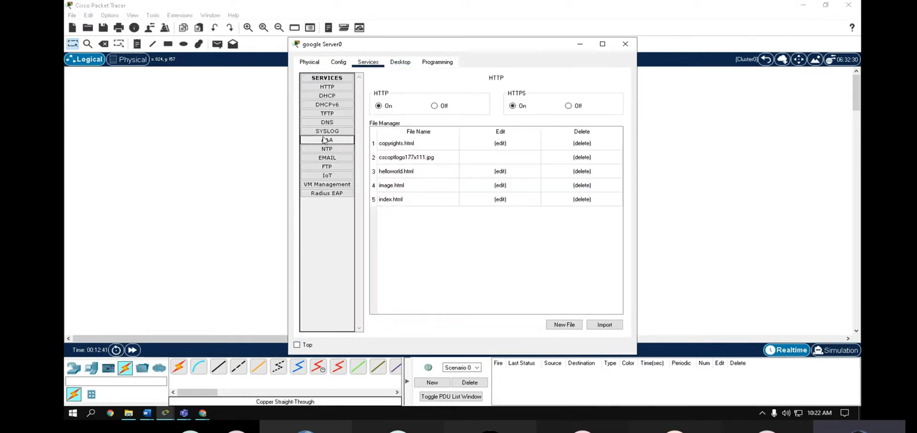
# - Turn DNS on and add an A record mapping google.com to 200.16.200.10
pyautogui.click(334, 86)
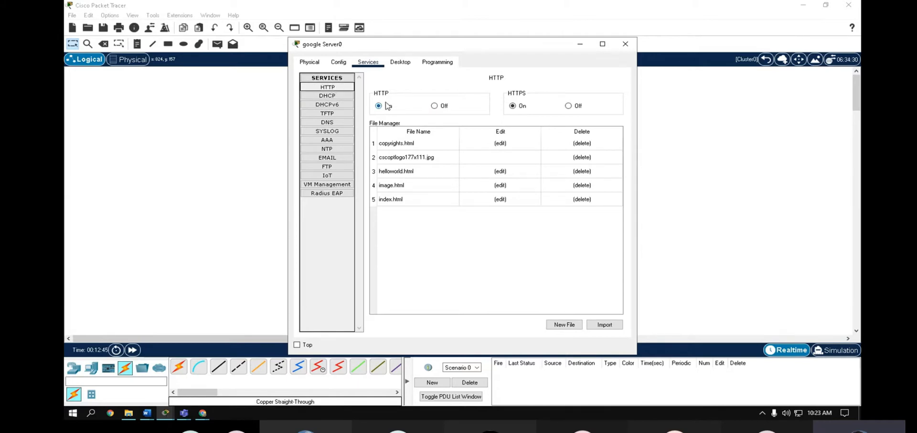
pyautogui.click(328, 122)
pyautogui.click(467, 119)
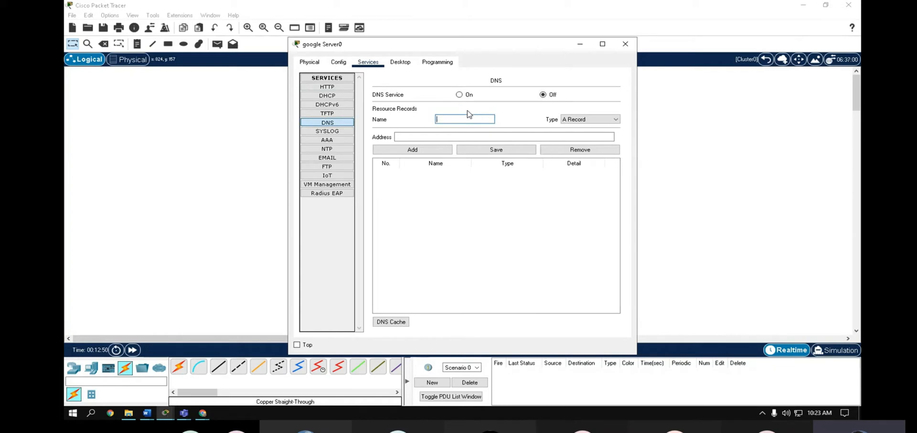
pyautogui.write('google.com')
pyautogui.click(459, 95)
pyautogui.click(423, 136)
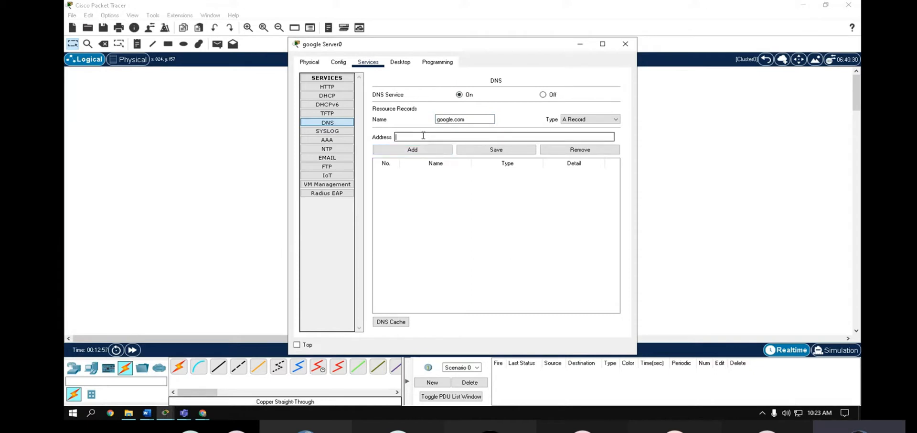
pyautogui.write('200.16.200.10')
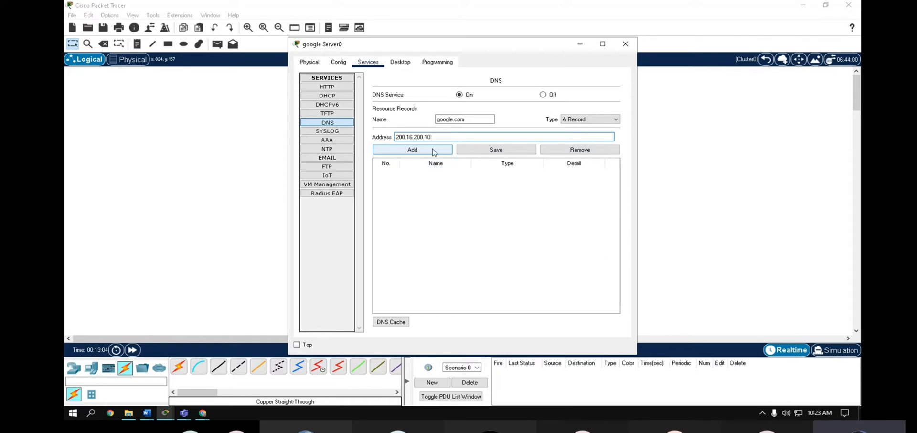
pyautogui.click(432, 149)
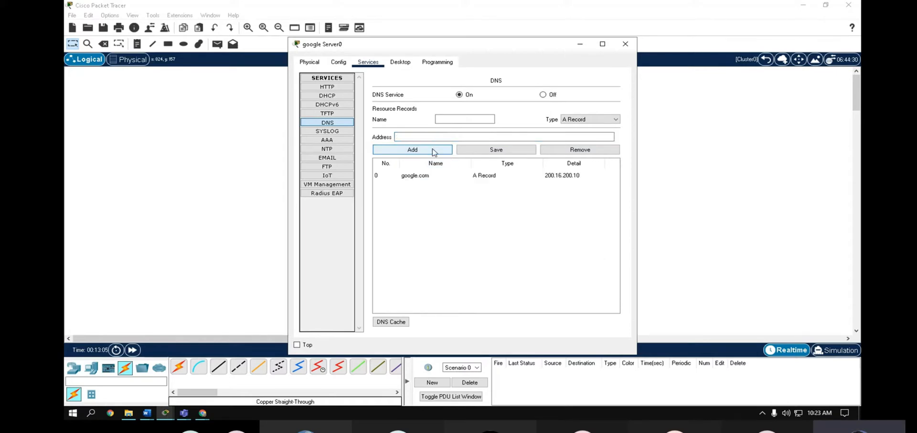
# - Verify the IP configuration and the google.com DNS record, then close the server window
pyautogui.click(400, 63)
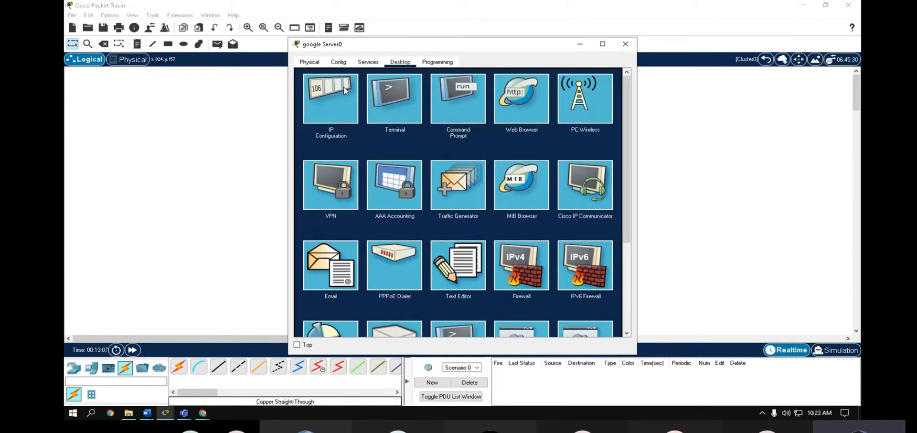
pyautogui.click(343, 87)
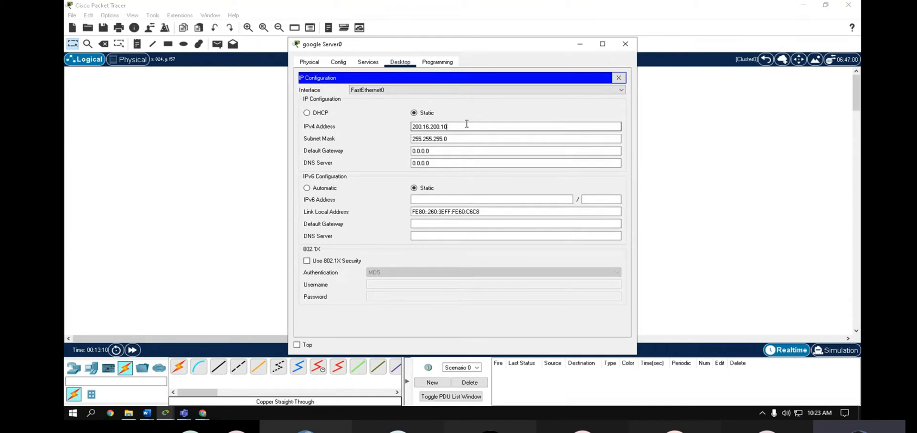
pyautogui.click(619, 79)
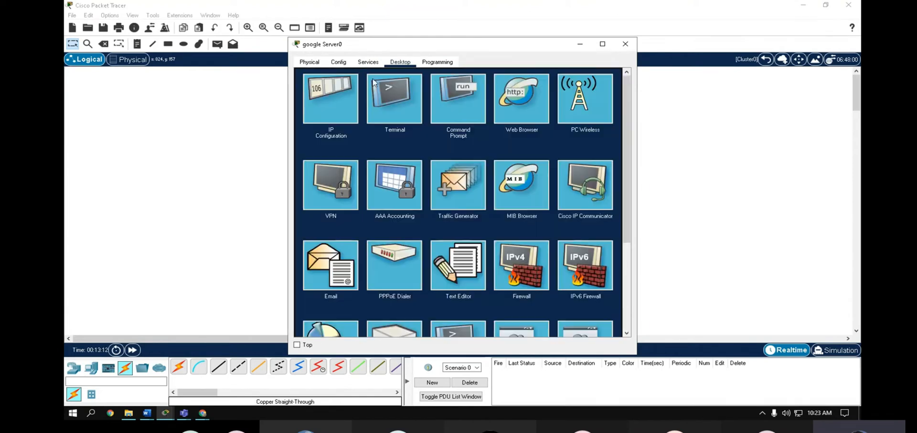
pyautogui.click(368, 62)
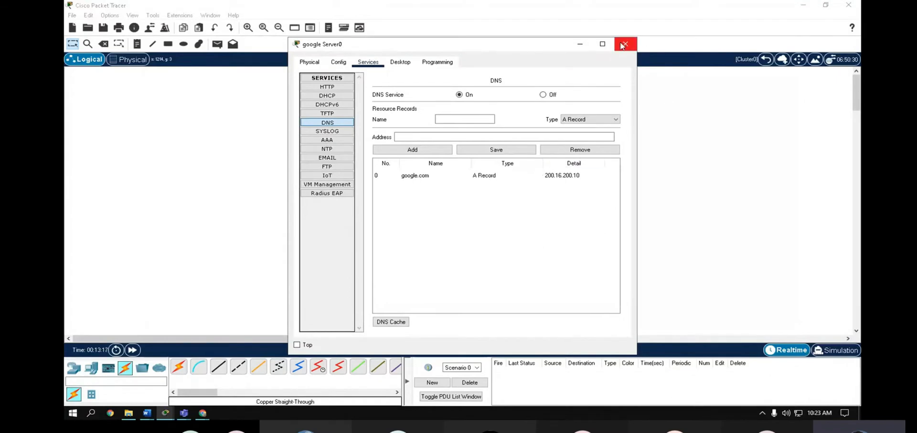
pyautogui.click(412, 176)
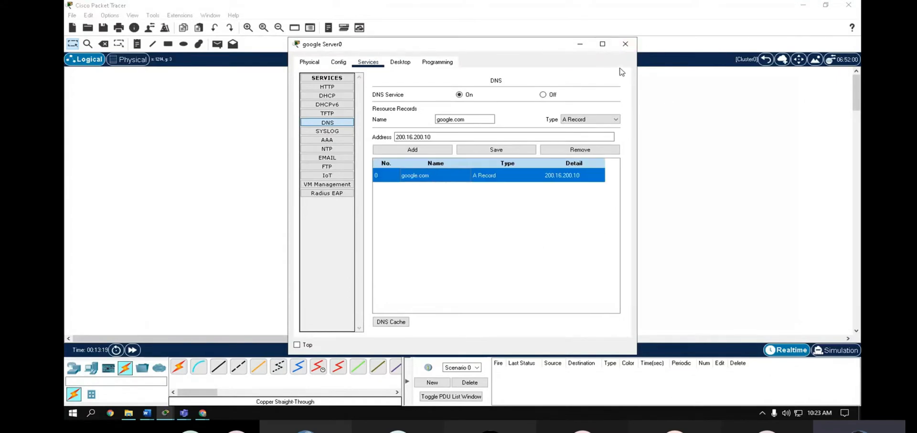
pyautogui.click(626, 44)
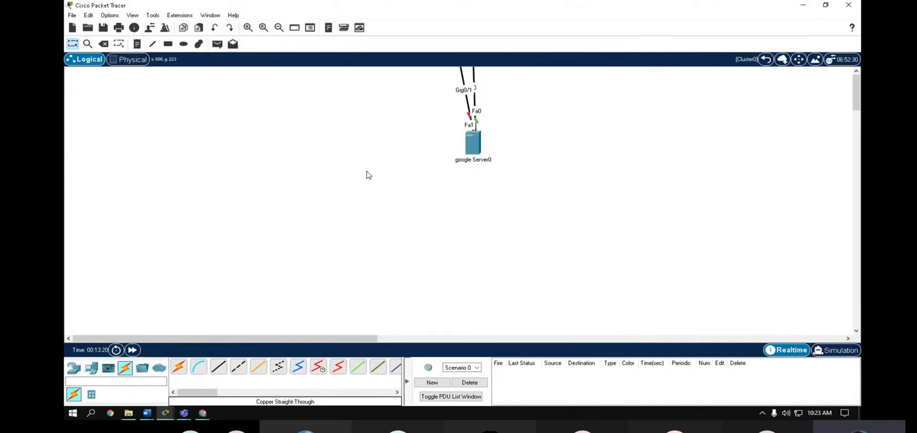
# - Return to the root topology and correct Cluster0's note to read 200.16.200.10
pyautogui.click(766, 59)
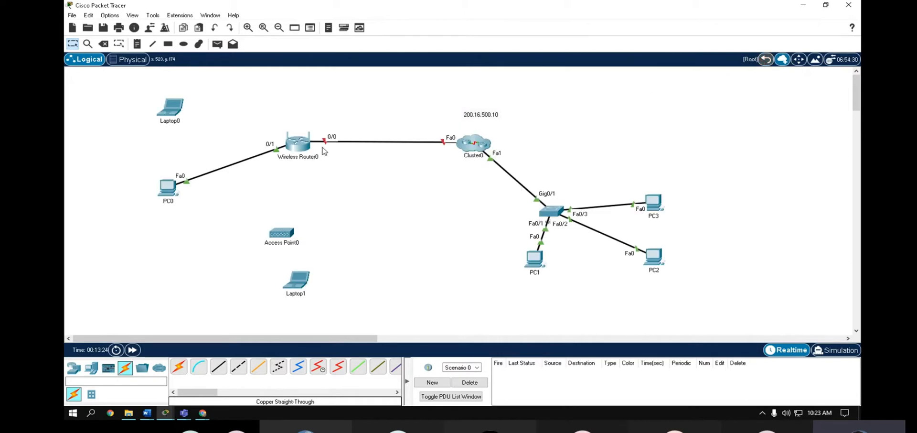
pyautogui.moveTo(306, 141)
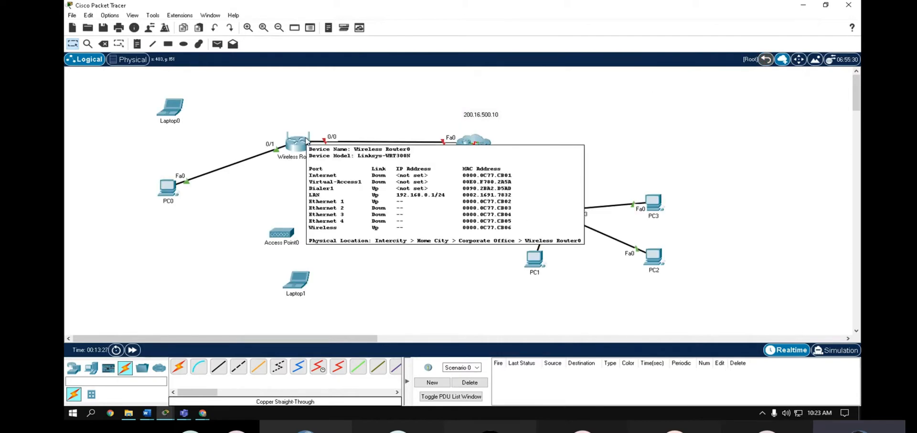
pyautogui.doubleClick(483, 114)
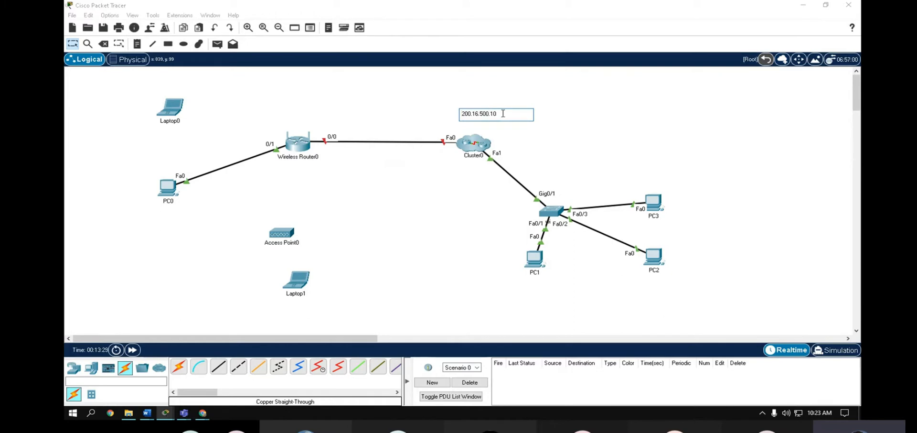
pyautogui.moveTo(503, 113); pyautogui.dragTo(406, 116)
pyautogui.write('200.16.200.1')
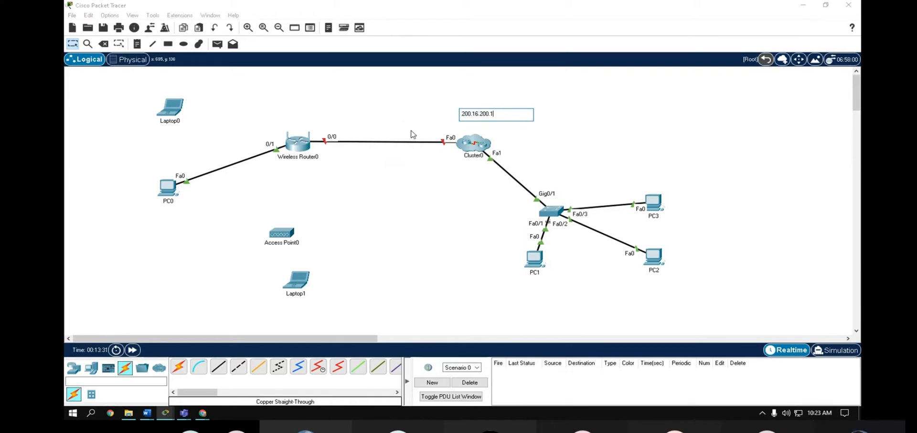
pyautogui.write('0')
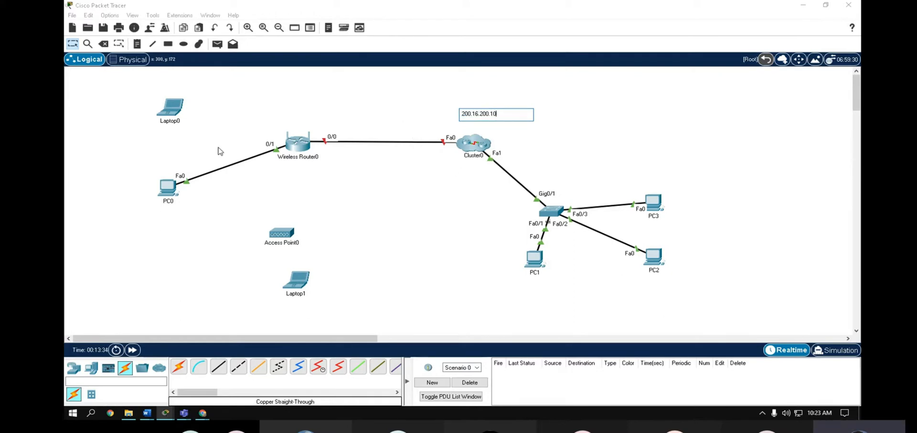
pyautogui.click(82, 154)
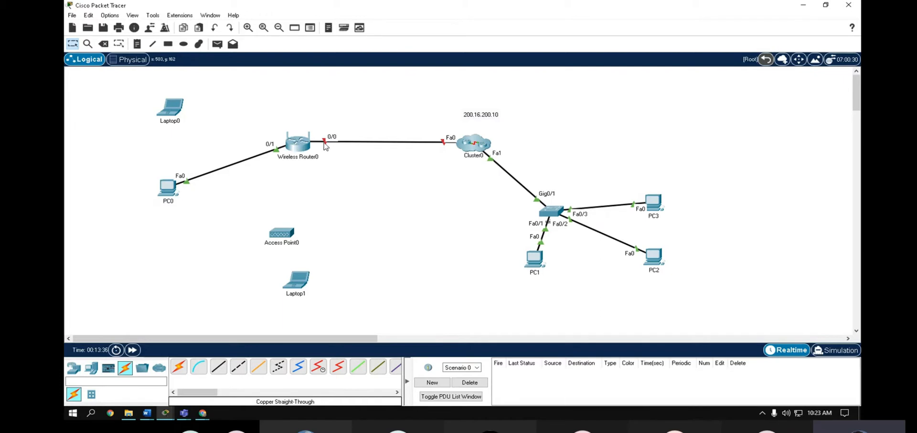
# - Add a note reading 200.16.200.1 above Wireless Router0
pyautogui.click(138, 44)
pyautogui.click(295, 118)
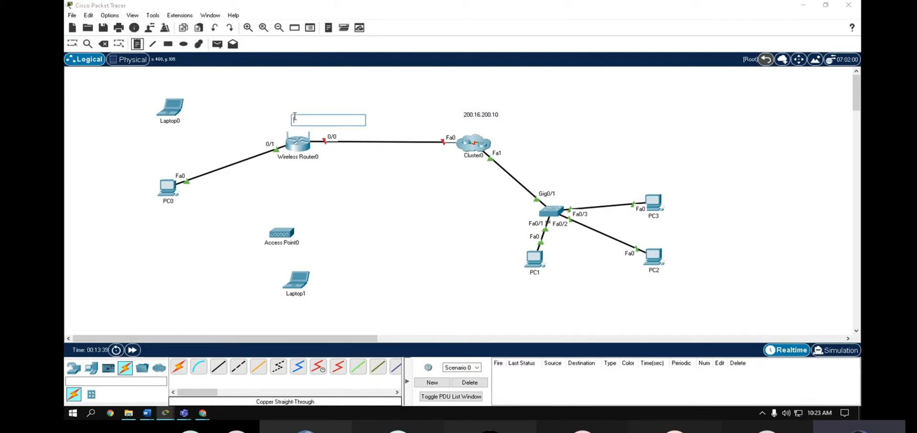
pyautogui.write('200.16.200.1')
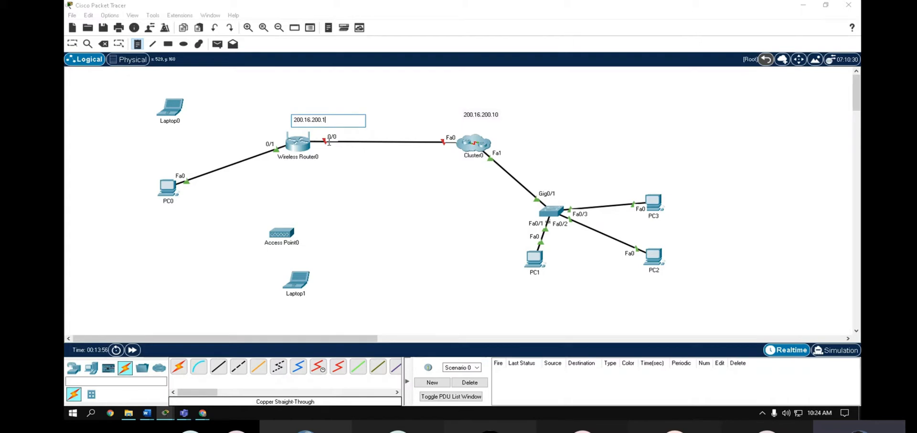
pyautogui.click(73, 43)
# - Check Wireless Router0's Config tab, then bring up PC0's browser on the router page
pyautogui.click(303, 145)
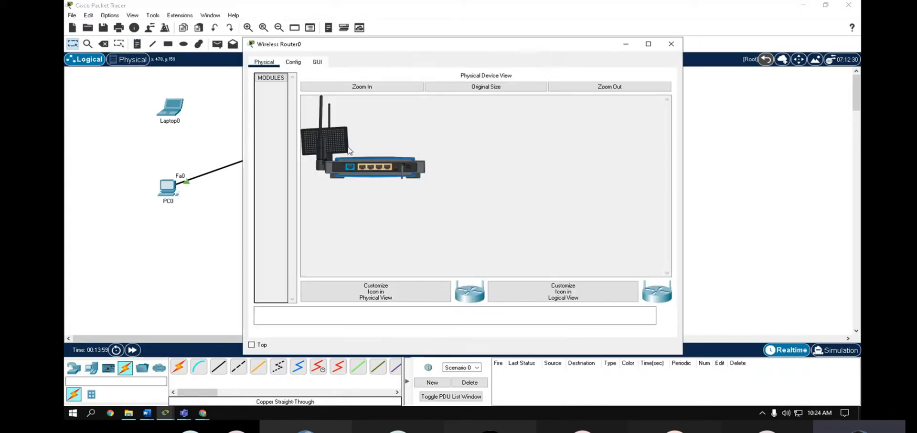
pyautogui.click(293, 62)
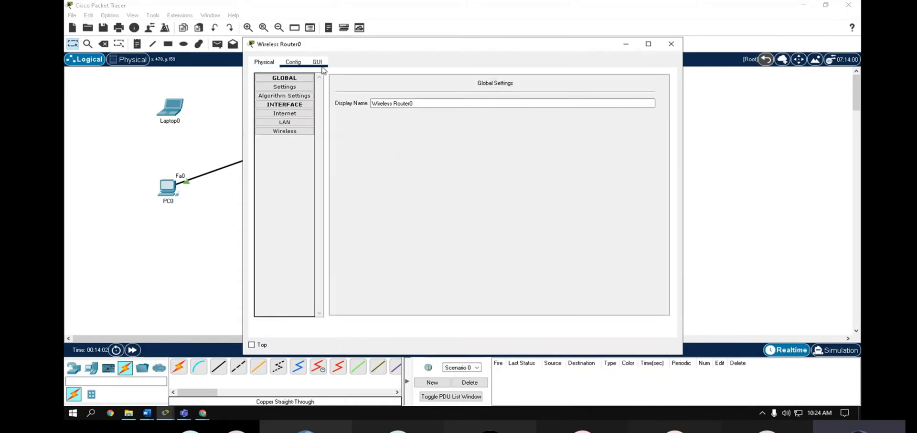
pyautogui.click(671, 44)
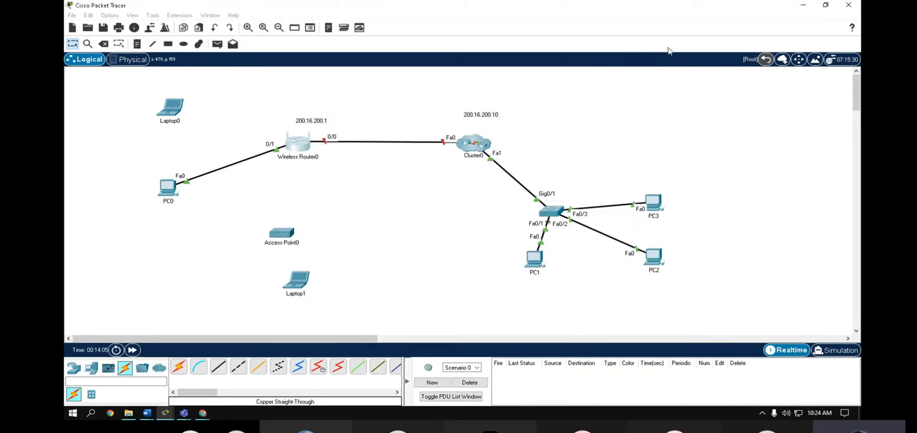
pyautogui.click(174, 187)
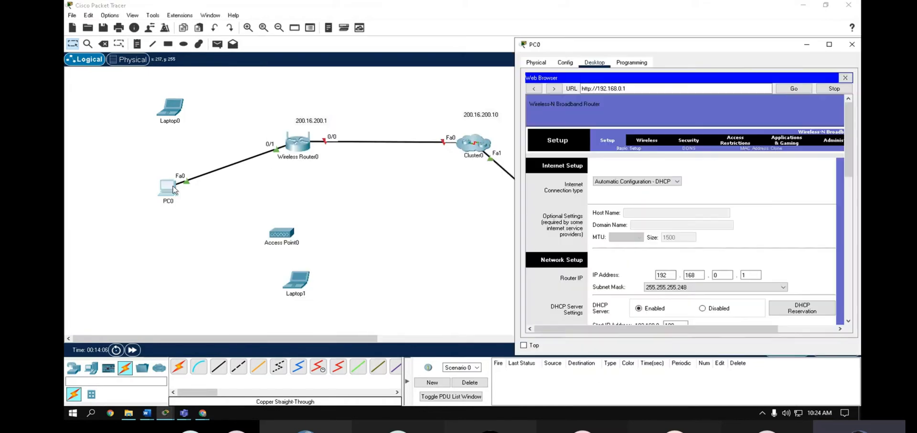
# - Switch the internet connection to Static IP with address 200.16.200.1 and mask 255.255.255.0
pyautogui.click(641, 181)
pyautogui.click(608, 195)
pyautogui.click(665, 211)
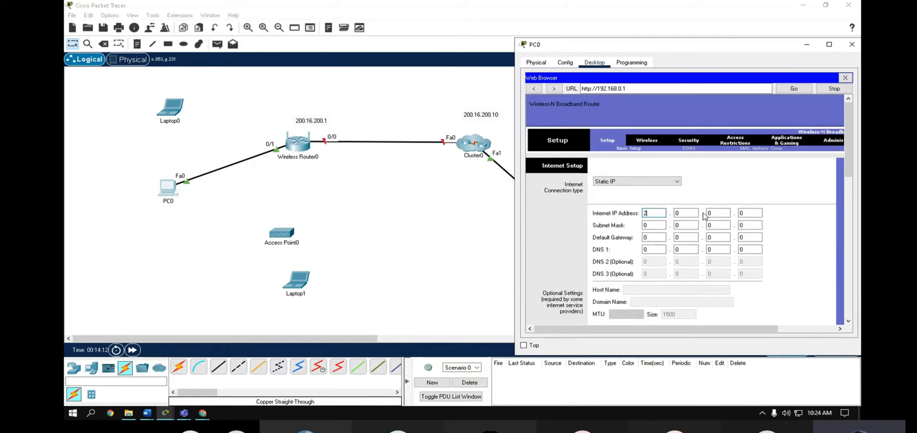
pyautogui.write('200')
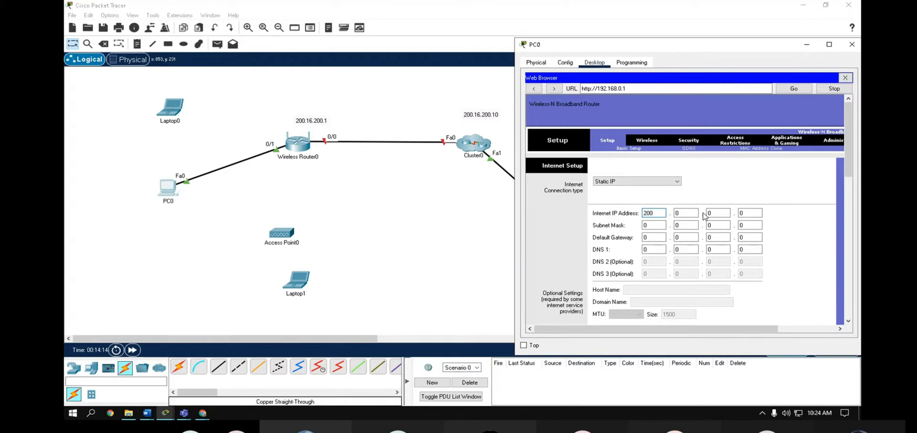
pyautogui.press('Tab')
pyautogui.write('16')
pyautogui.press('Tab')
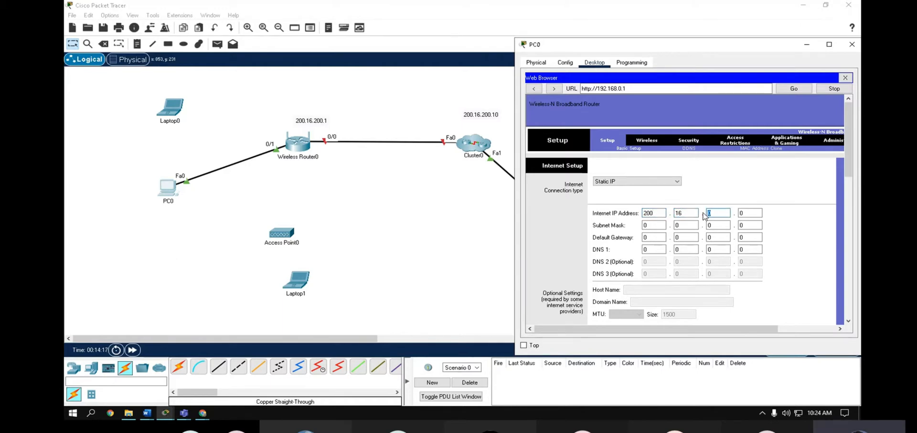
pyautogui.write('2')
pyautogui.write('1')
pyautogui.click(655, 225)
pyautogui.click(652, 236)
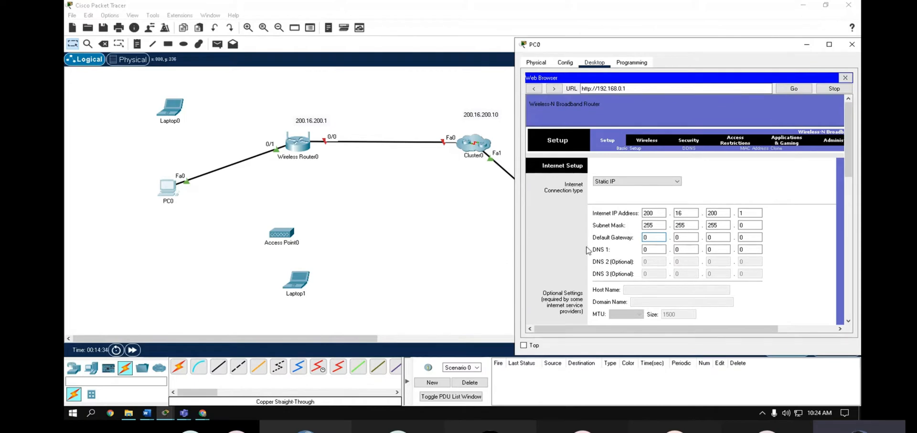
# - Enter 200.16.200.10 as Static DNS 1
pyautogui.scroll(-5, 640, 263)
pyautogui.click(649, 248)
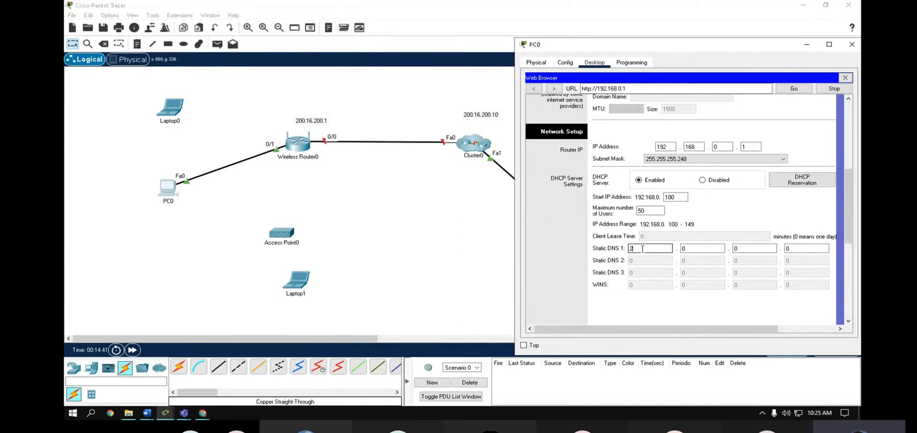
pyautogui.write('200.16.200.')
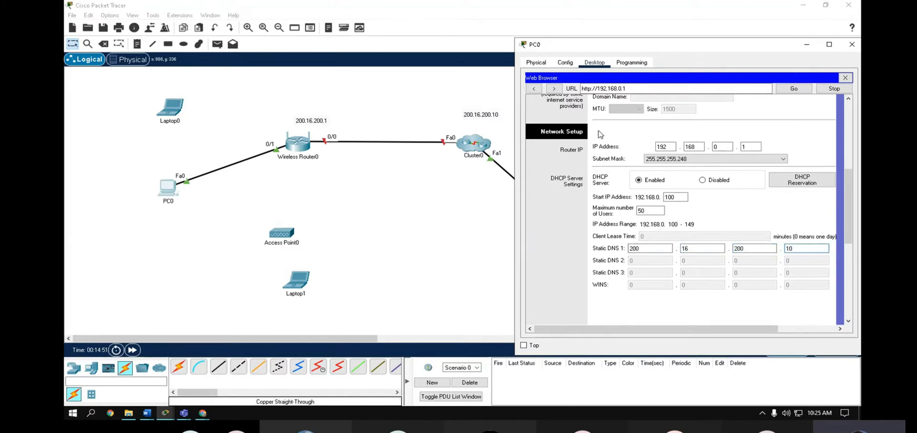
pyautogui.scroll(-10, 647, 239)
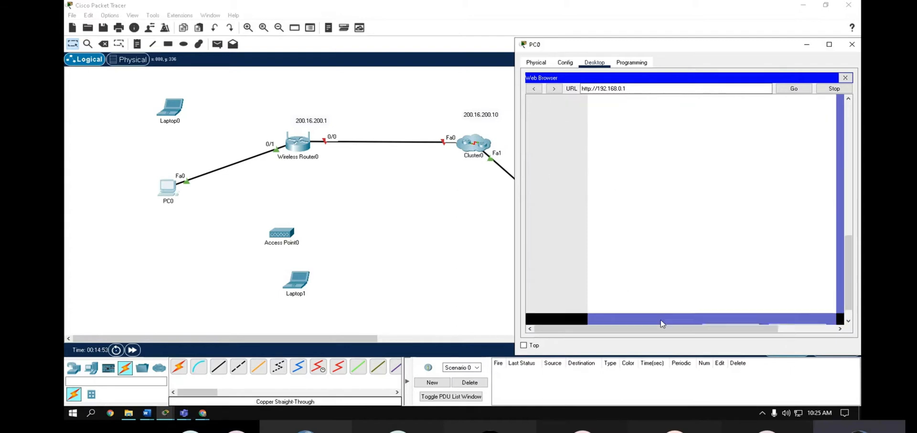
# - After the rejected save, change the LAN Router IP subnet mask to 255.255.255.0 and save again
pyautogui.click(731, 308)
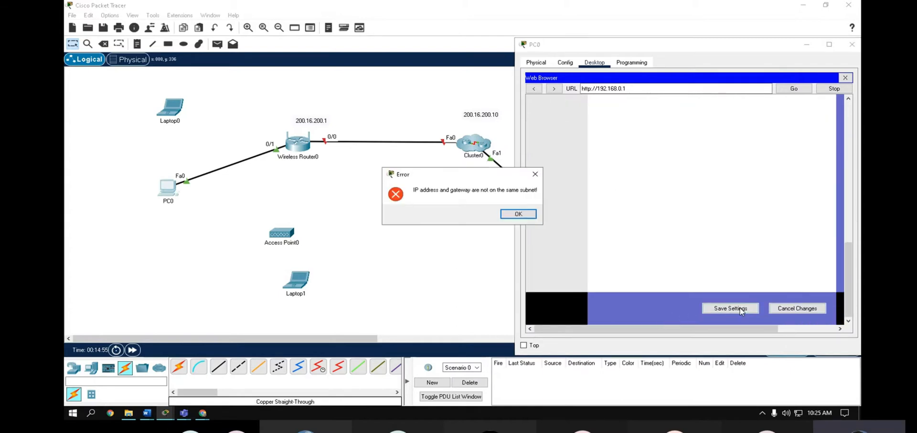
pyautogui.click(518, 215)
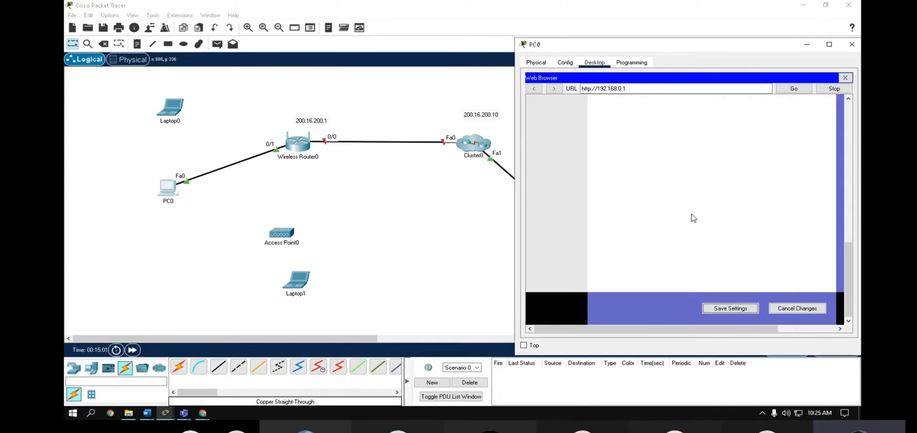
pyautogui.scroll(5, 688, 229)
pyautogui.scroll(3, 684, 270)
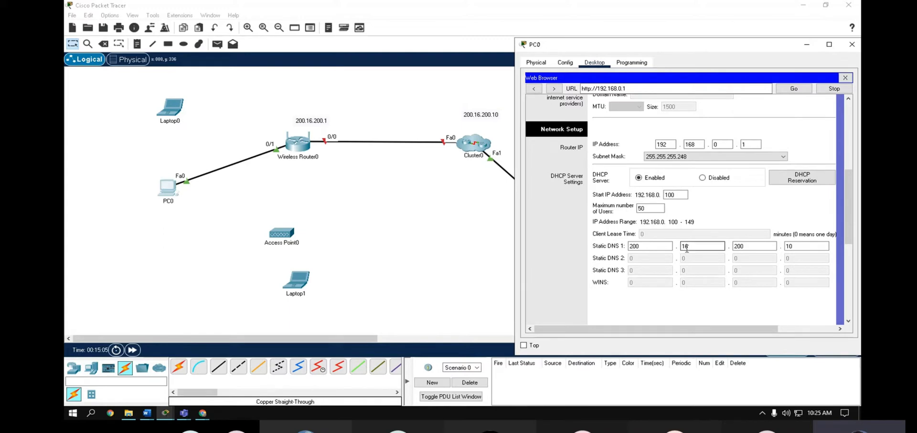
pyautogui.scroll(5, 818, 244)
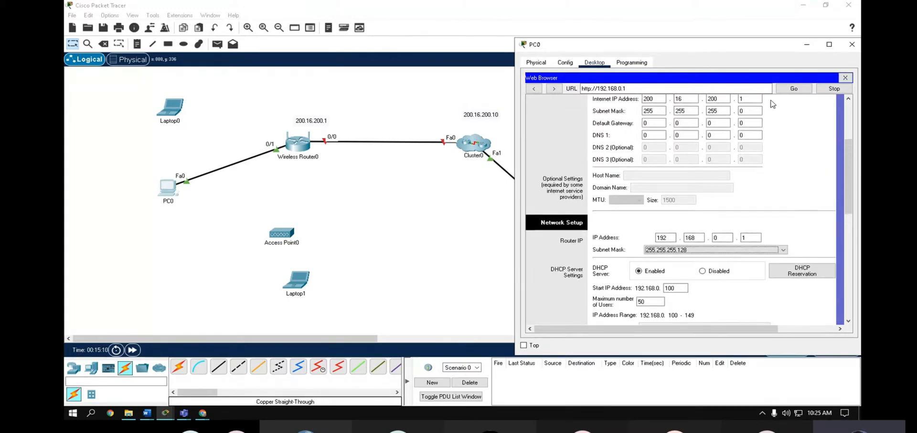
pyautogui.scroll(-3, 662, 234)
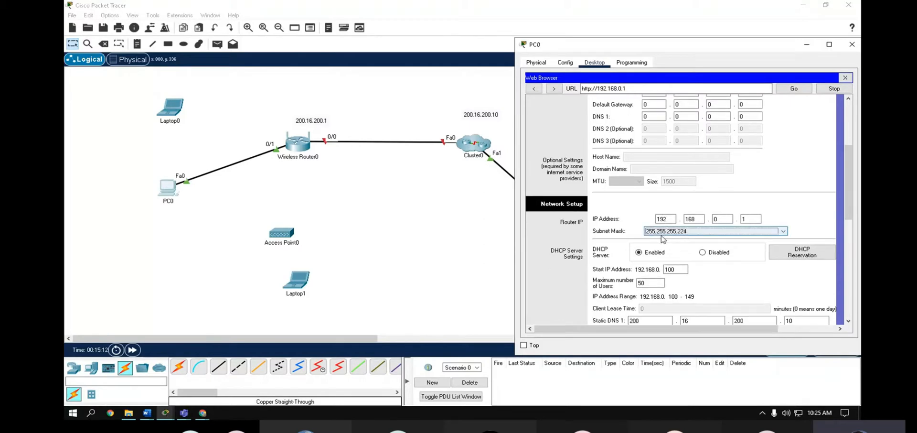
pyautogui.click(707, 231)
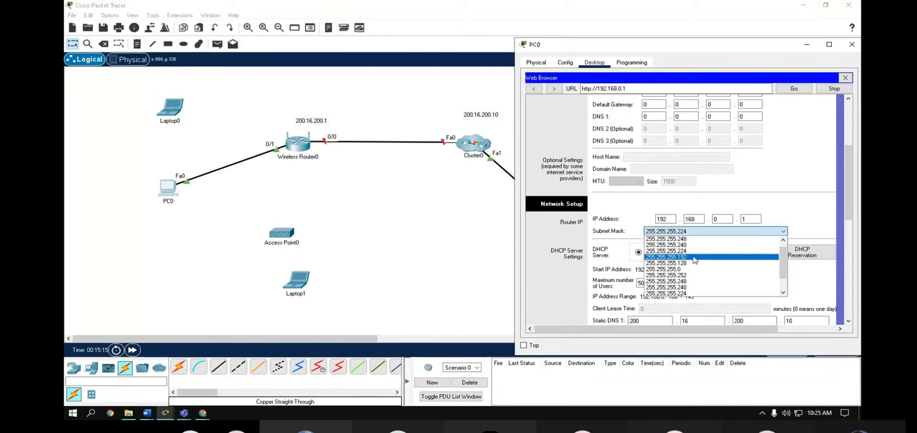
pyautogui.click(679, 276)
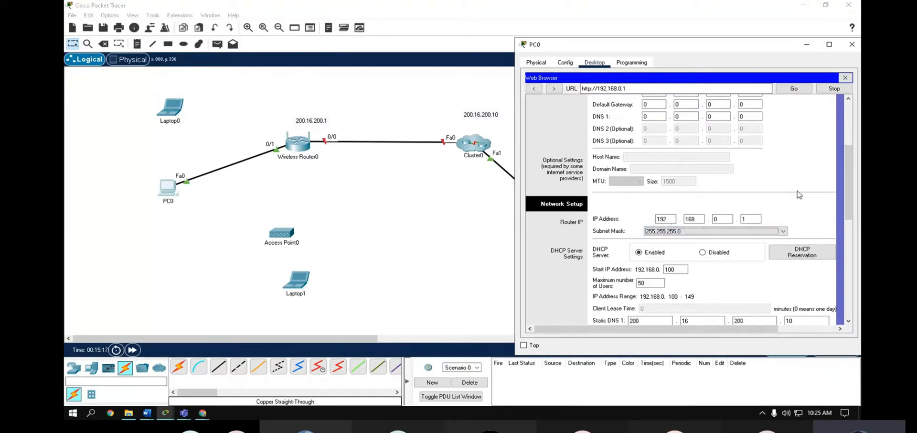
pyautogui.moveTo(848, 199); pyautogui.dragTo(849, 296)
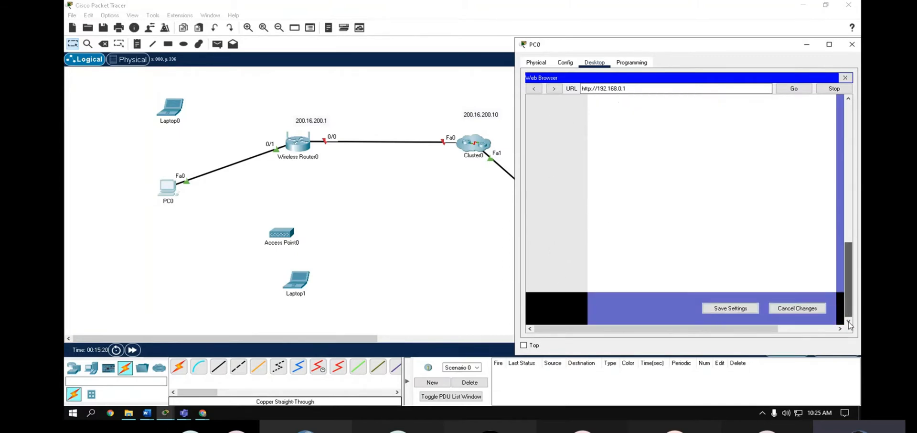
pyautogui.click(723, 311)
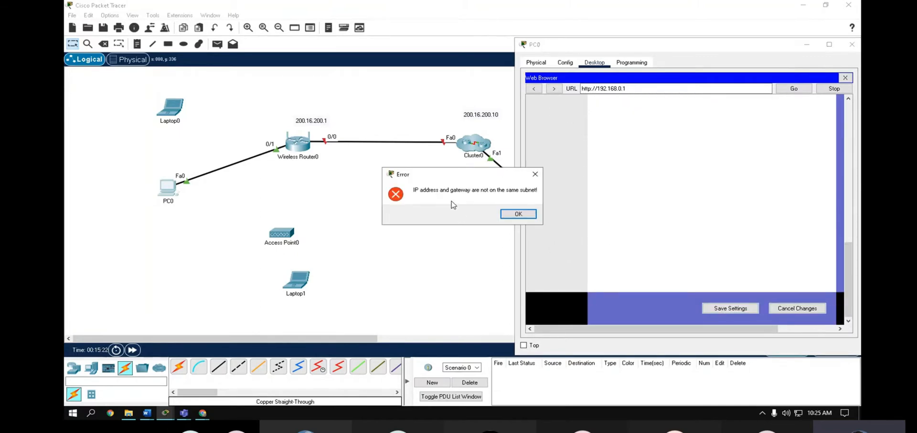
# - Dismiss the subnet error, maximize PC0's window and check the internet IP octets
pyautogui.click(519, 215)
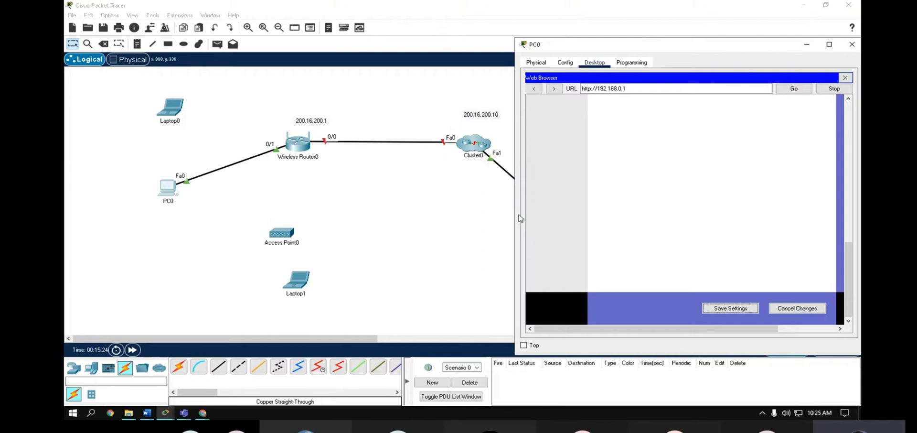
pyautogui.doubleClick(658, 48)
pyautogui.moveTo(845, 256); pyautogui.dragTo(849, 76)
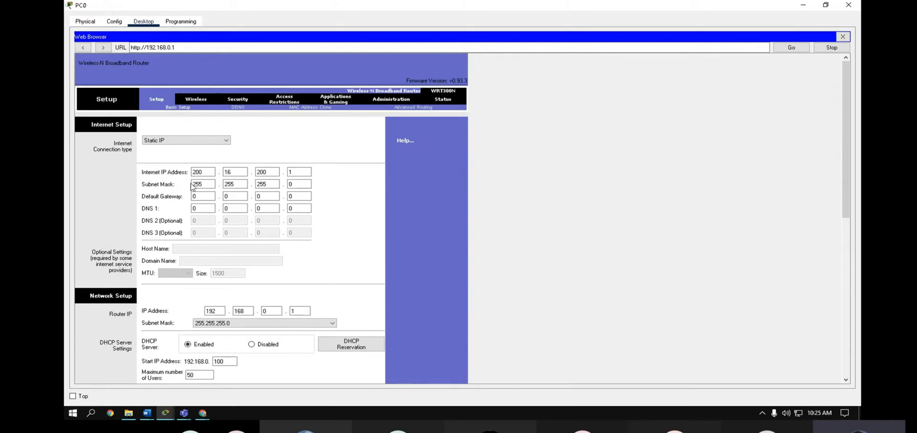
pyautogui.click(300, 185)
pyautogui.click(240, 185)
pyautogui.click(300, 171)
# - Enter 200.16.200.10 as the router's default gateway and save the settings
pyautogui.click(198, 195)
pyautogui.write('200')
pyautogui.press('Tab')
pyautogui.write('16')
pyautogui.press('Tab')
pyautogui.scroll(-3, 846, 156)
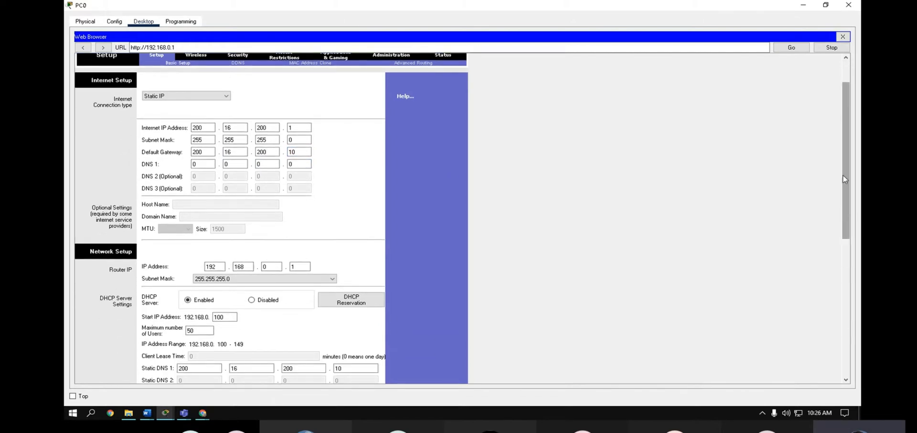
pyautogui.scroll(-2, 847, 209)
pyautogui.scroll(-10, 847, 209)
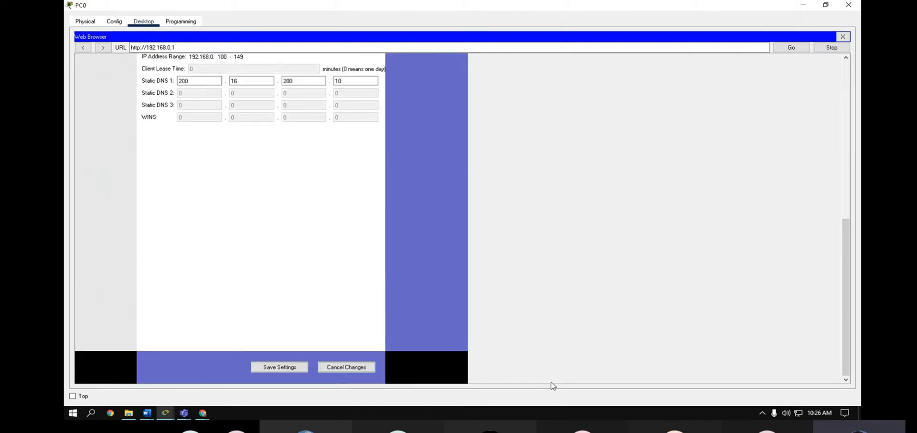
pyautogui.click(261, 369)
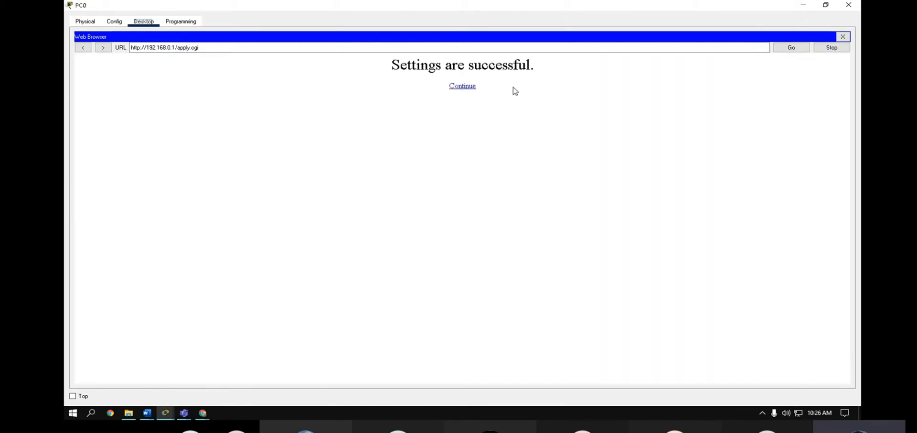
# - Continue back to the setup page, close PC0's web browser and restore the window size
pyautogui.click(454, 87)
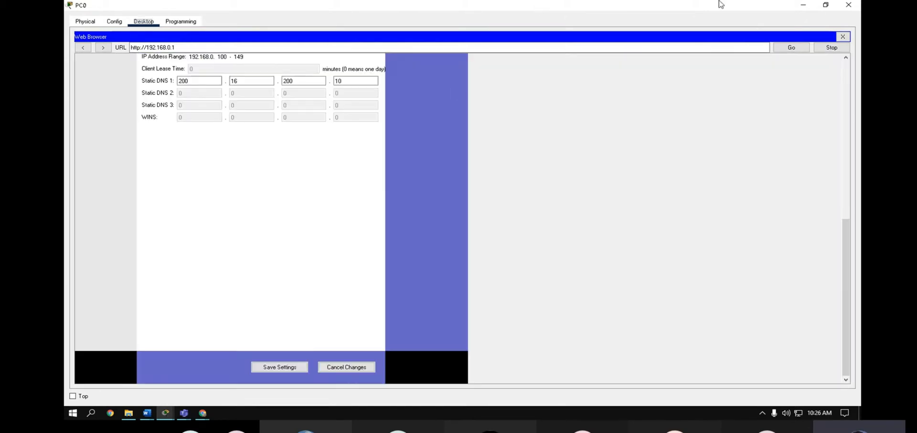
pyautogui.click(842, 36)
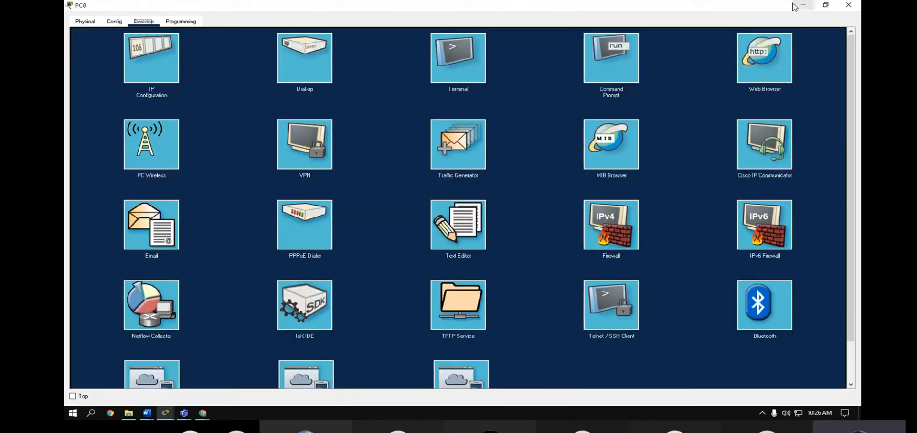
pyautogui.click(826, 5)
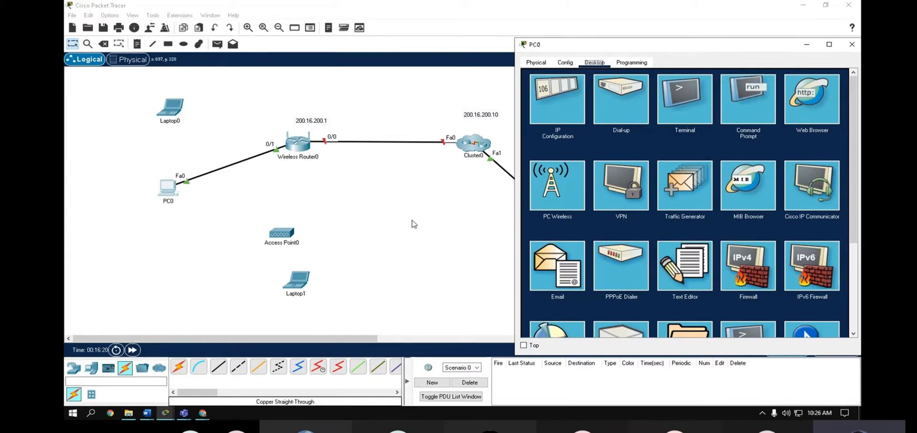
# - Browse from PC0 to 192.168.0.1 and sign in with the router's user name and password
pyautogui.click(810, 109)
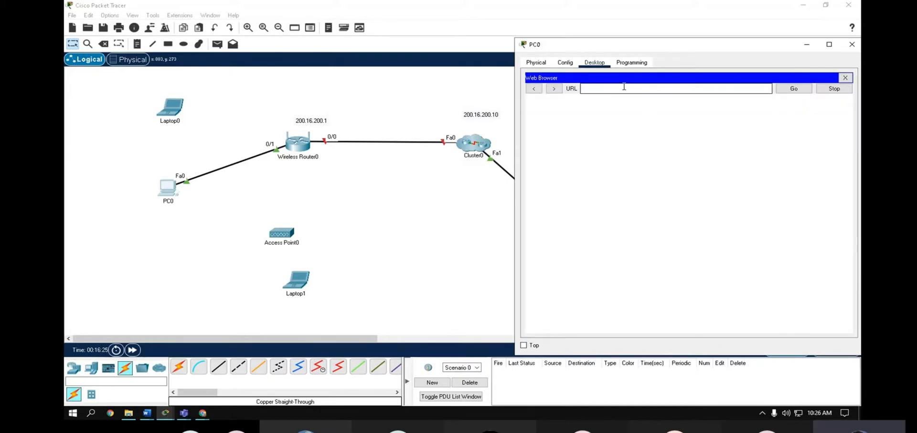
pyautogui.write('192.168.0.1')
pyautogui.press('Return')
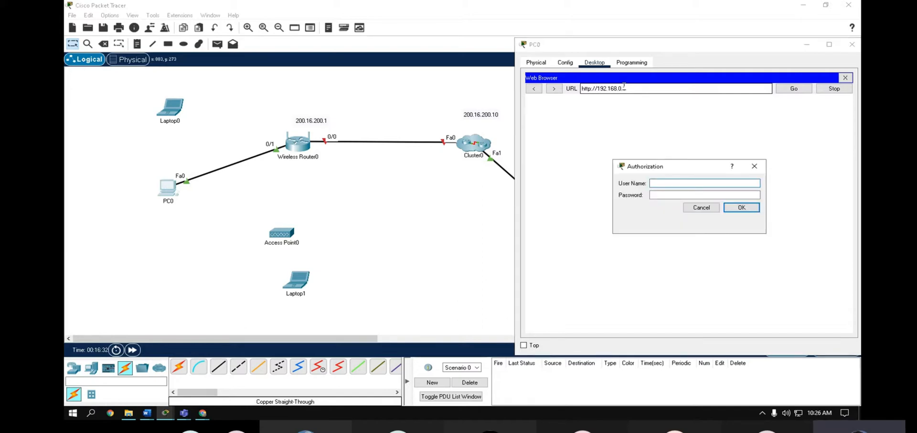
pyautogui.press('Tab')
pyautogui.write('a')
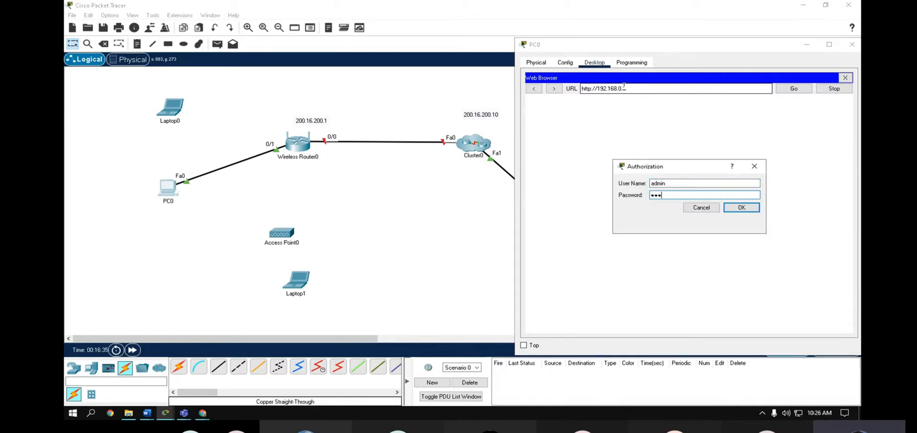
pyautogui.write('dmin')
pyautogui.click(741, 208)
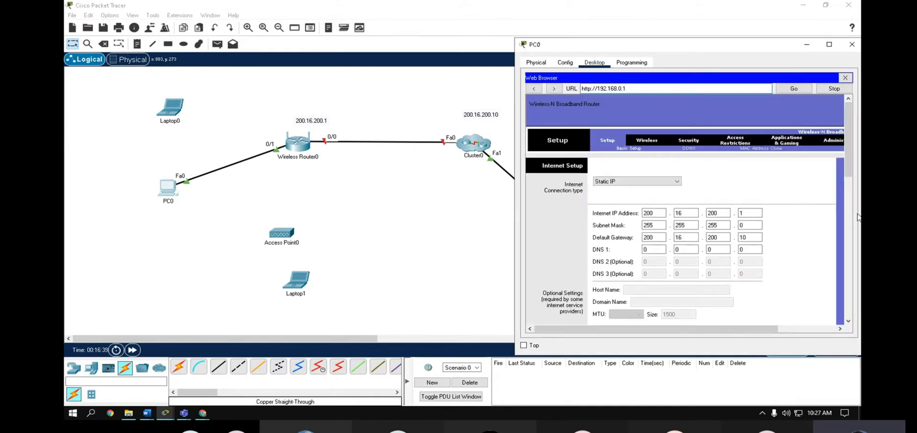
# - Scroll the router's Setup page and drag PC0's window edges to make it wider and taller
pyautogui.moveTo(854, 174); pyautogui.dragTo(856, 234)
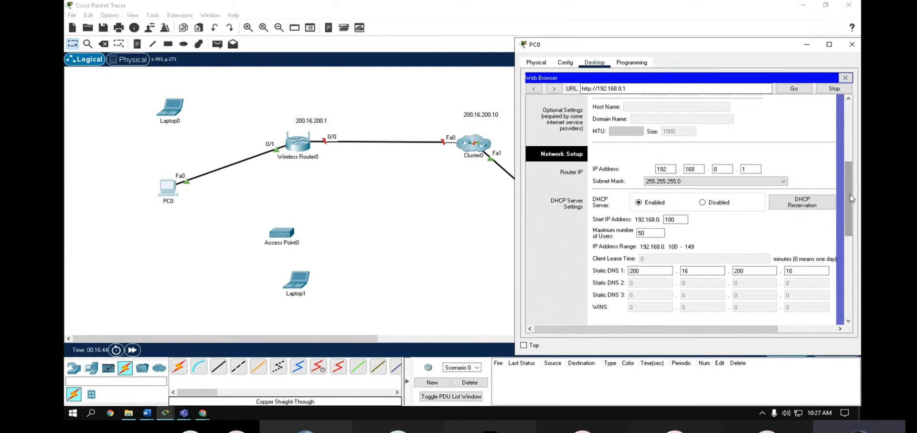
pyautogui.moveTo(851, 197); pyautogui.dragTo(852, 201)
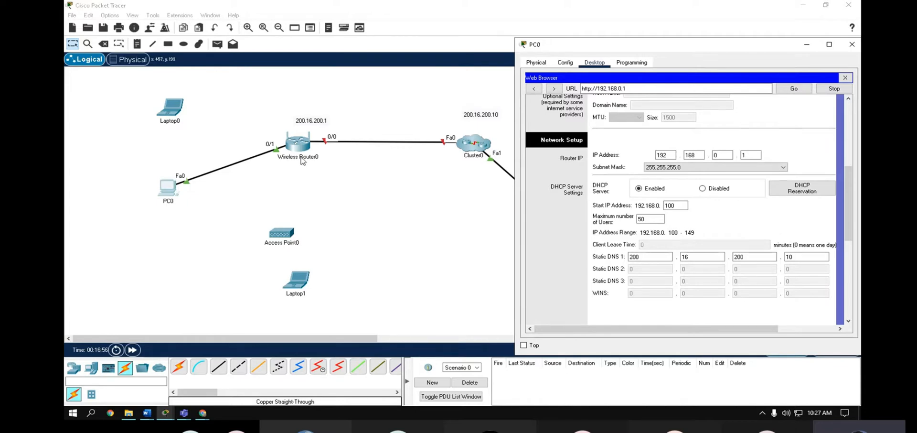
pyautogui.scroll(5, 767, 218)
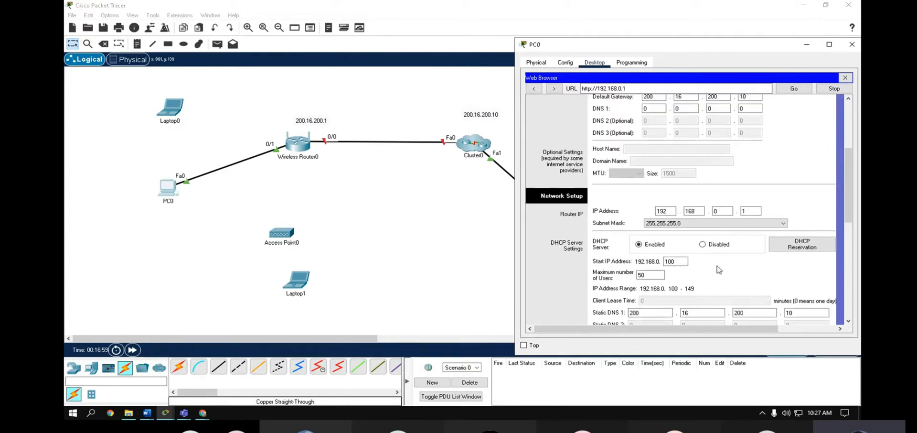
pyautogui.scroll(-3, 760, 195)
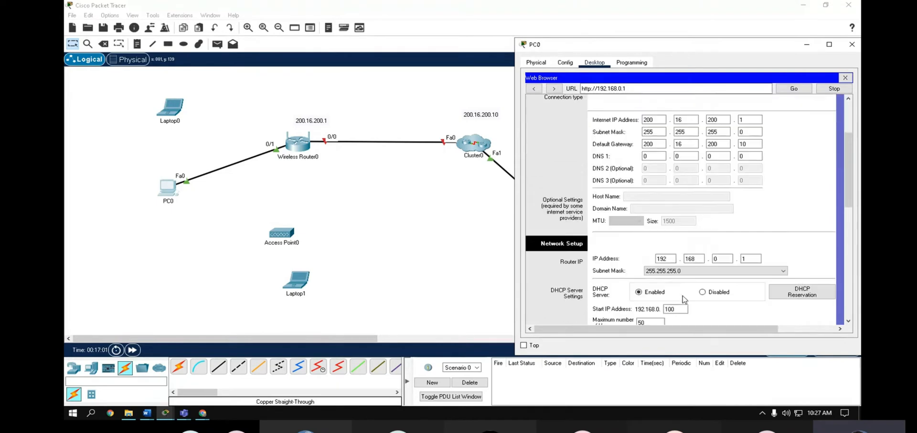
pyautogui.scroll(4, 761, 194)
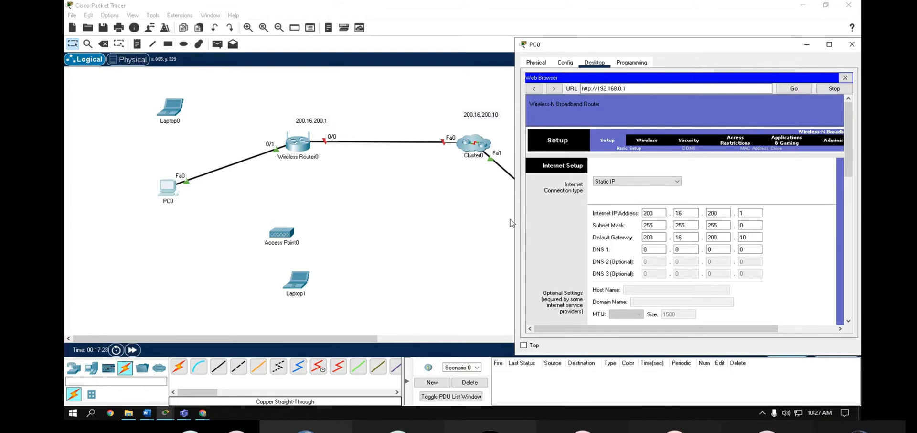
pyautogui.moveTo(515, 217); pyautogui.dragTo(450, 213)
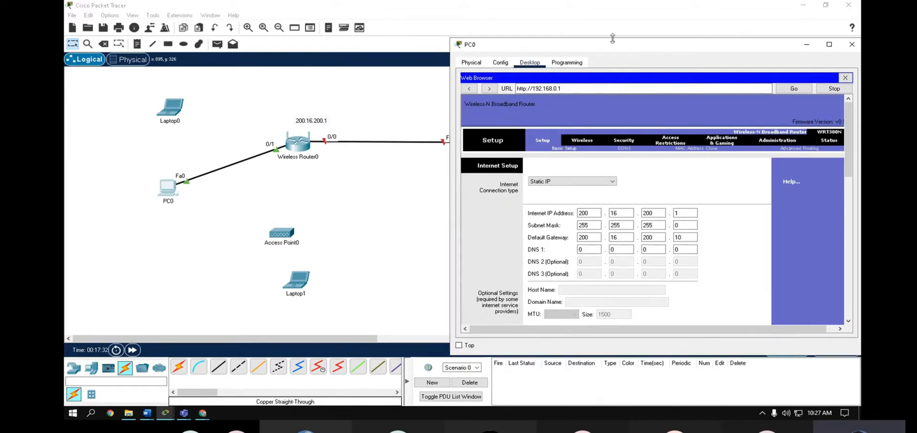
pyautogui.moveTo(613, 39); pyautogui.dragTo(614, 9)
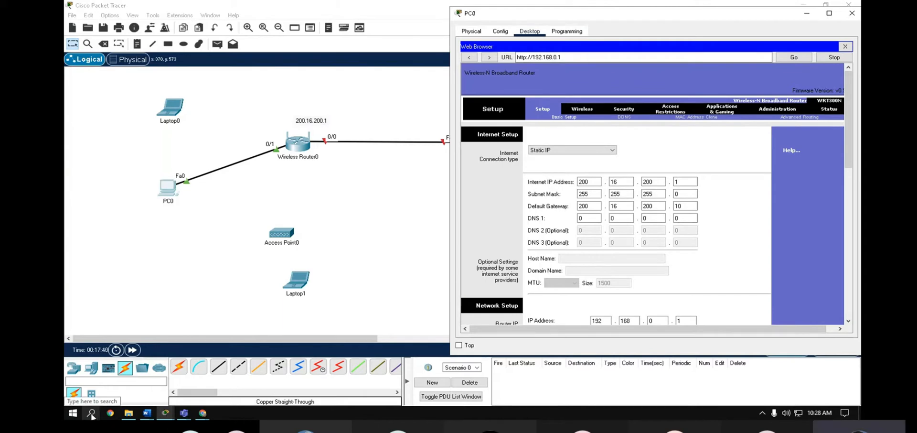
# - On the Wireless page, keep network mode Mixed and clear the Default network name
pyautogui.click(584, 108)
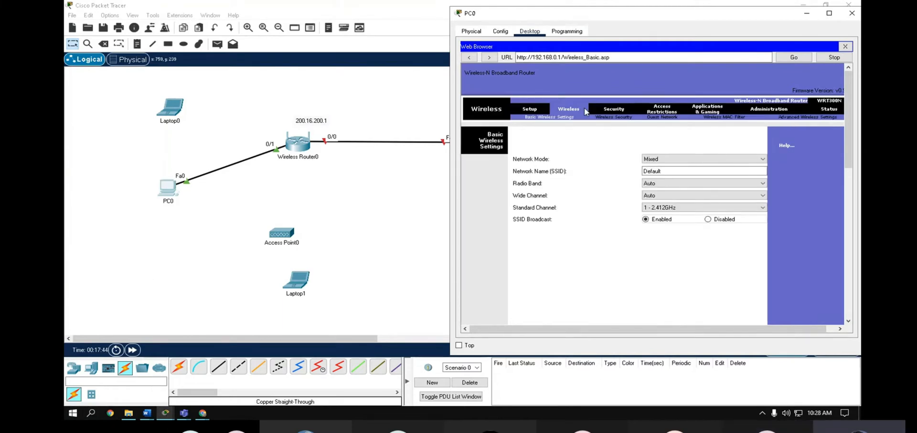
pyautogui.click(678, 171)
pyautogui.click(662, 158)
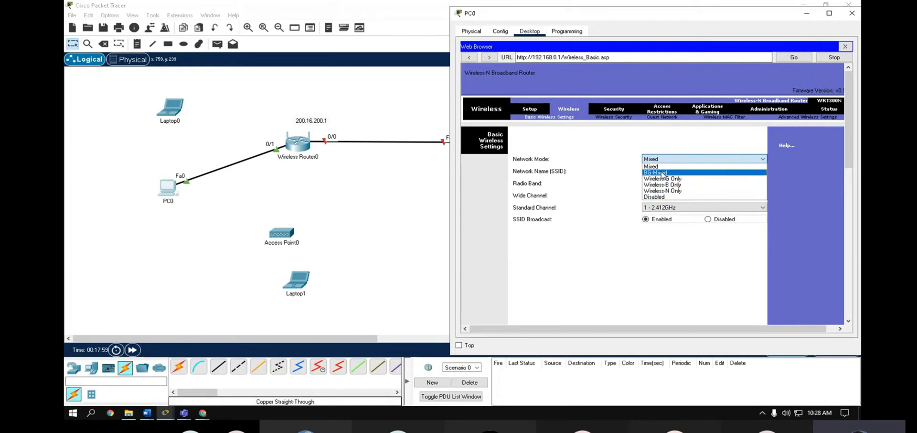
pyautogui.click(655, 167)
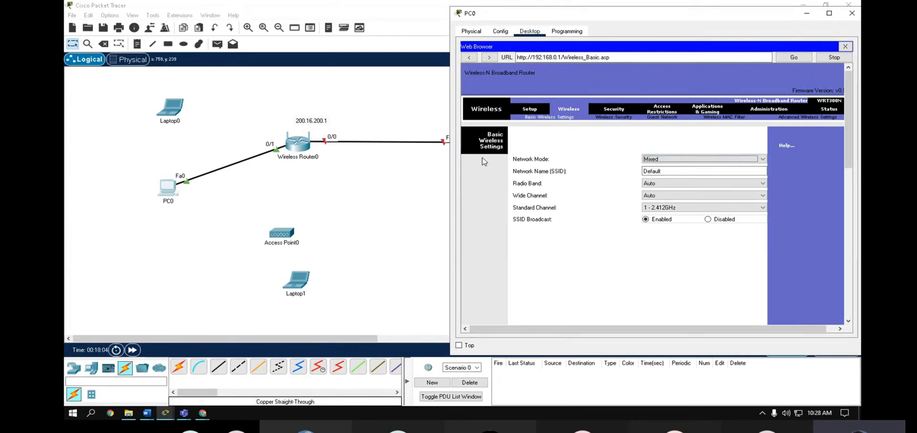
pyautogui.click(685, 171)
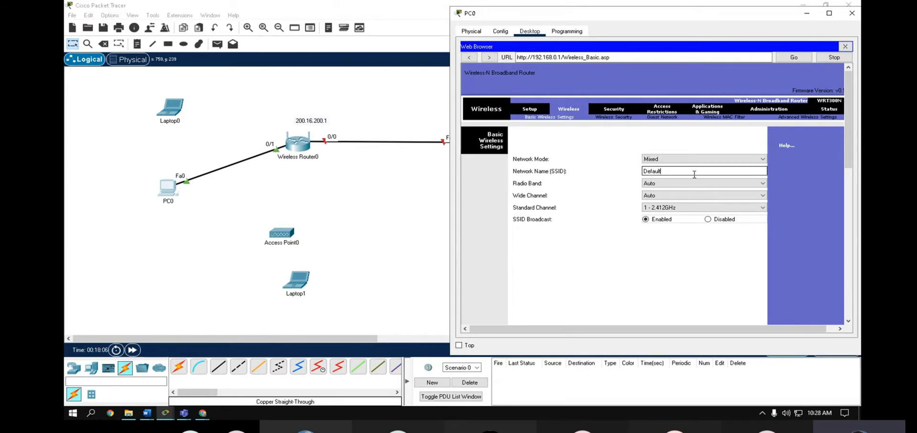
pyautogui.press('BackSpace')
pyautogui.press('BackSpace')
pyautogui.press('BackSpace')
pyautogui.press('BackSpace')
pyautogui.press('BackSpace')
pyautogui.press('BackSpace')
pyautogui.press('BackSpace')
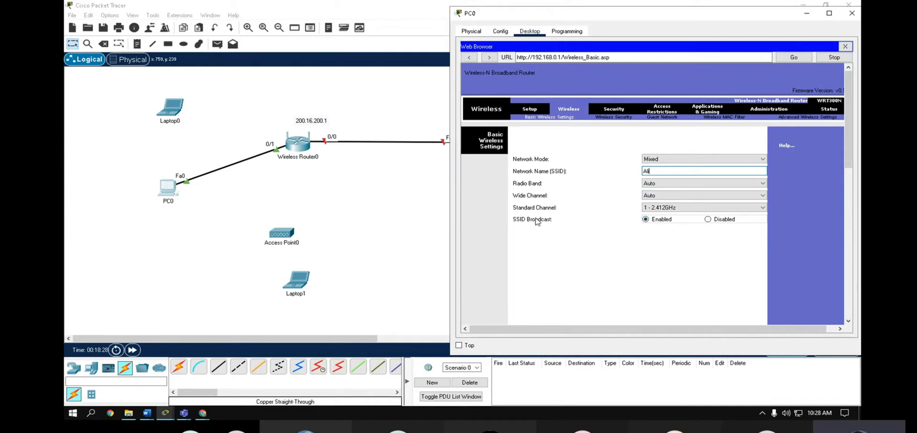
# - Set the wireless channel to 11 (2.462GHz) and save the wireless settings
pyautogui.click(654, 208)
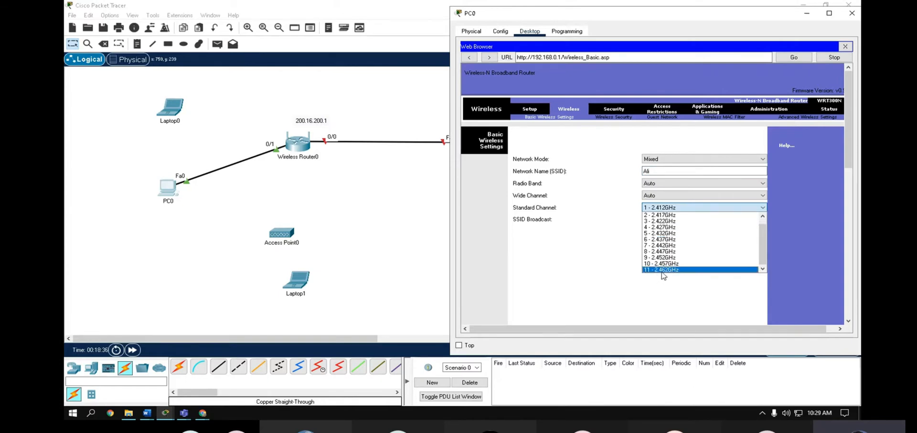
pyautogui.click(662, 271)
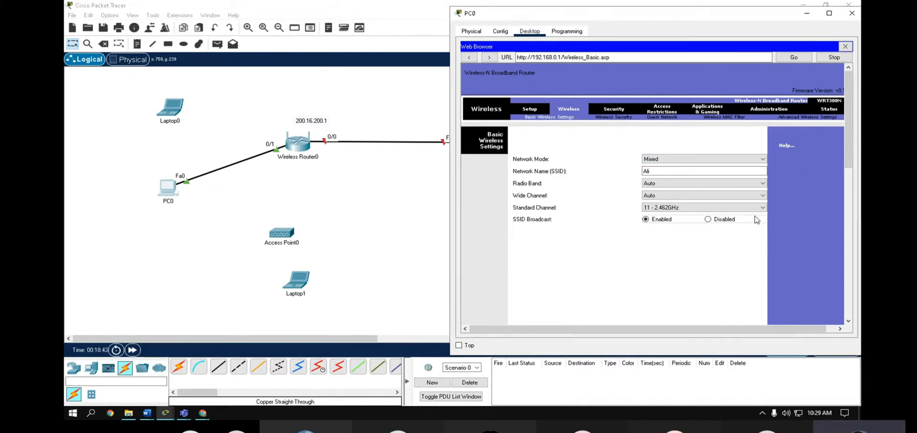
pyautogui.scroll(-3, 663, 262)
pyautogui.scroll(-5, 663, 262)
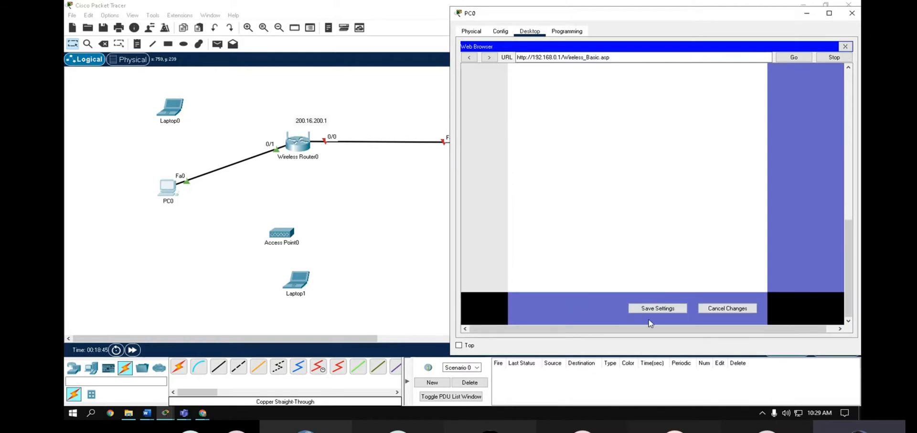
pyautogui.click(652, 313)
pyautogui.click(659, 308)
pyautogui.scroll(5, 726, 211)
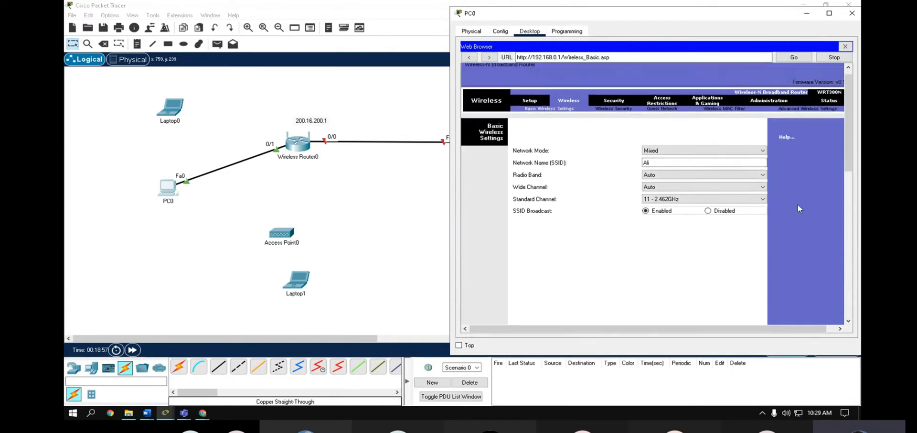
pyautogui.scroll(1, 799, 209)
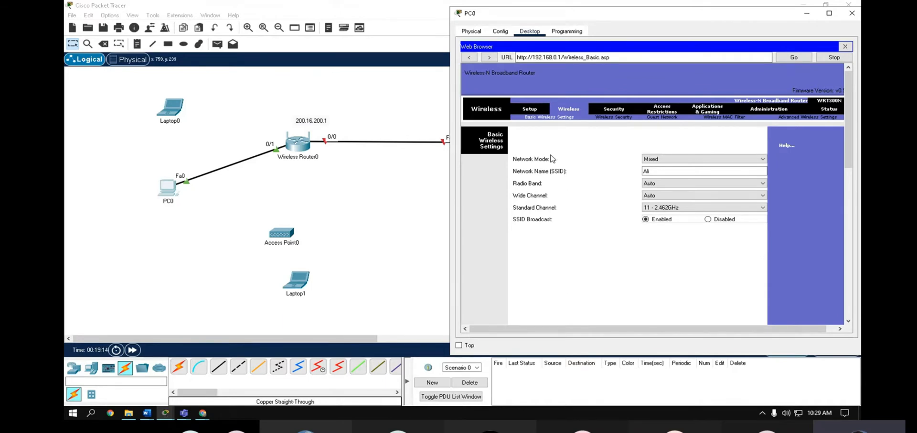
pyautogui.moveTo(450, 18); pyautogui.dragTo(367, 21)
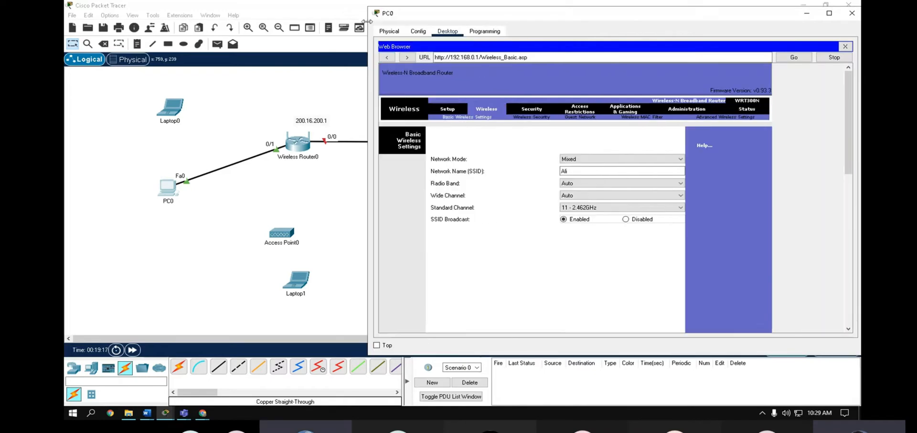
# - Choose WPA2 Personal security mode with AES encryption on the Wireless Security page
pyautogui.click(529, 118)
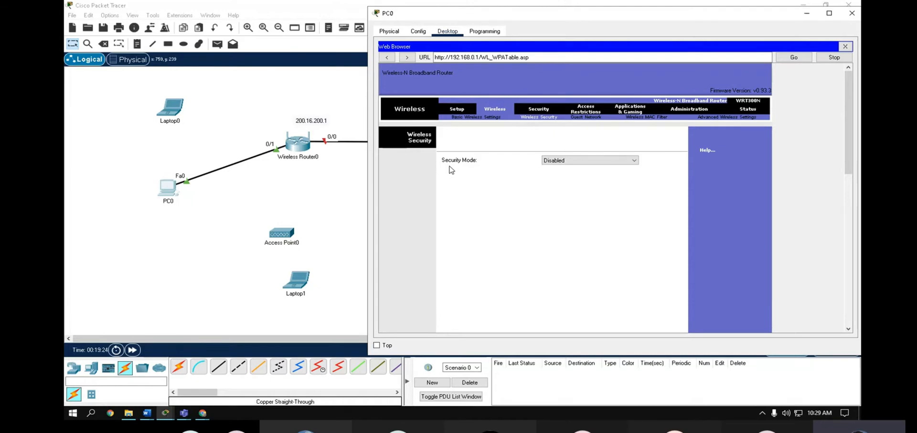
pyautogui.click(580, 159)
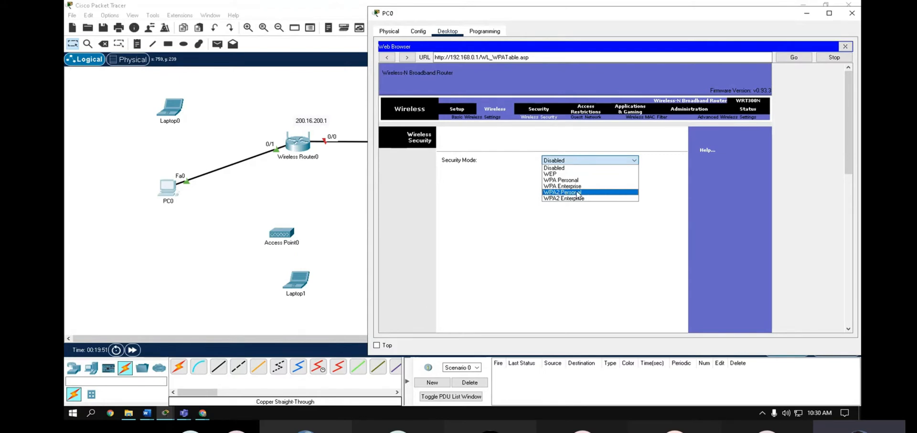
pyautogui.click(579, 195)
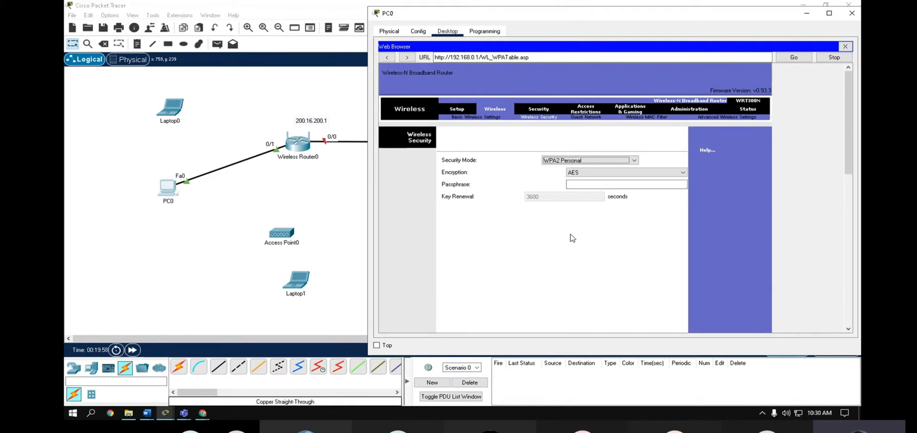
pyautogui.click(595, 172)
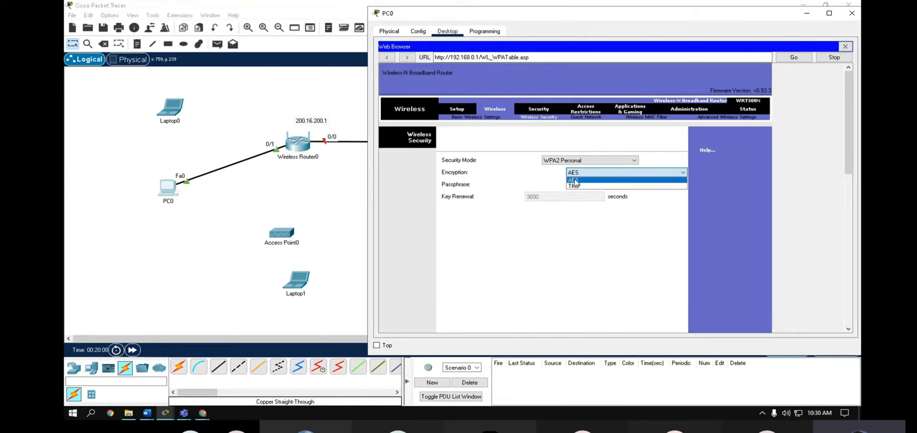
pyautogui.click(576, 180)
pyautogui.click(575, 185)
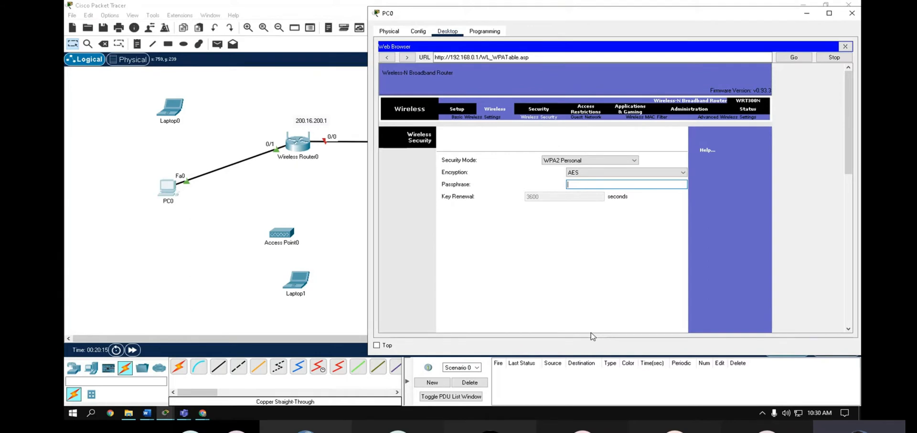
# - Enter the WPA2 passphrase in the Passphrase field
pyautogui.write('66j123456')
pyautogui.moveTo(595, 184); pyautogui.dragTo(563, 181)
pyautogui.click(563, 182)
pyautogui.doubleClick(597, 183)
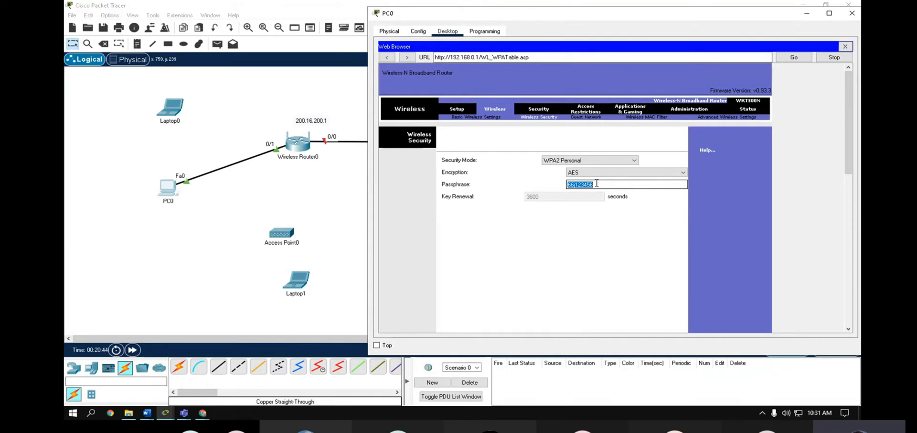
pyautogui.click(578, 244)
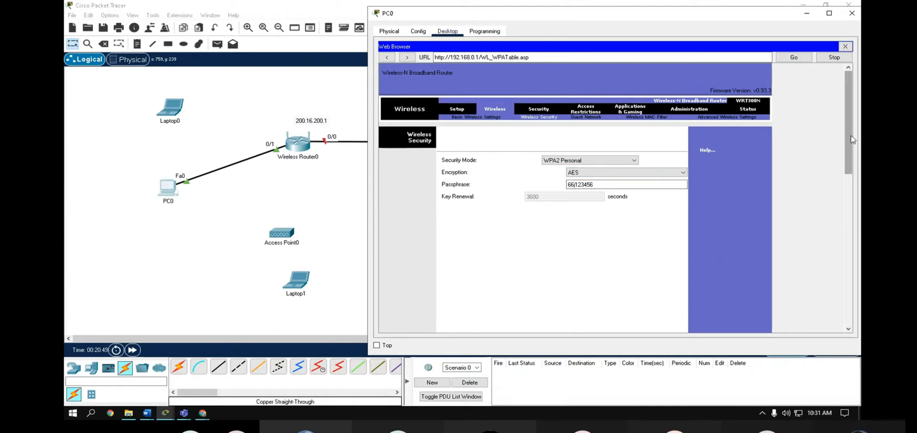
# - Scroll back through the security page and close PC0's web browser
pyautogui.moveTo(848, 139); pyautogui.dragTo(856, 336)
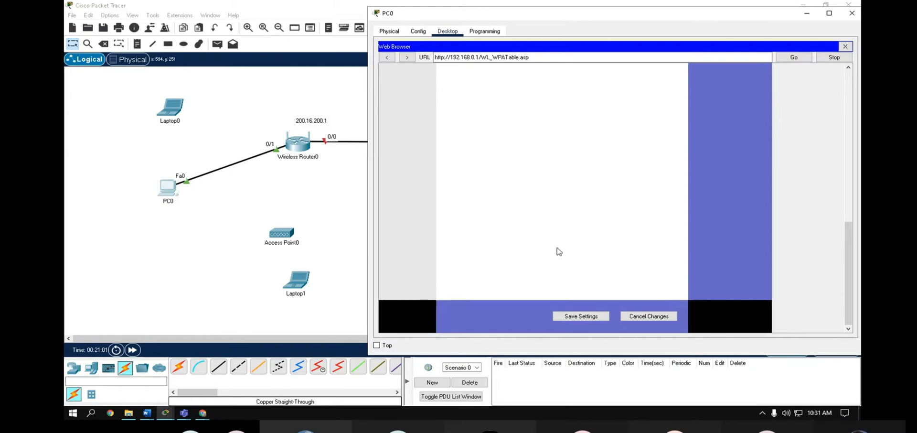
pyautogui.scroll(3, 684, 181)
pyautogui.scroll(5, 725, 203)
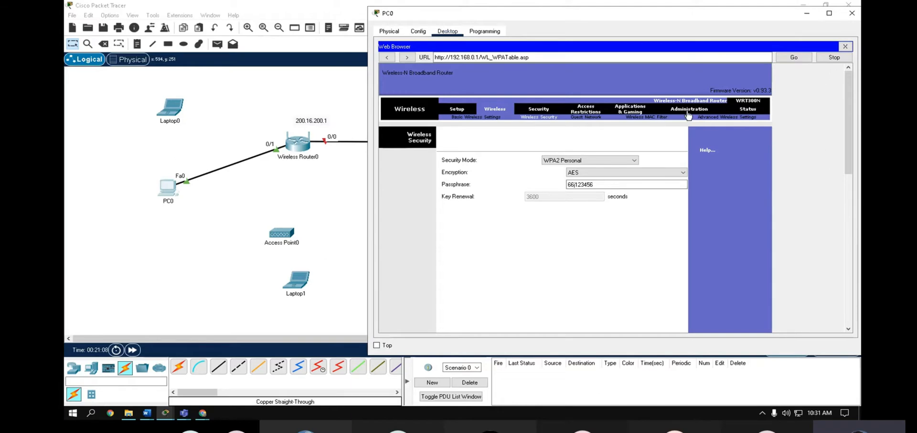
pyautogui.click(845, 46)
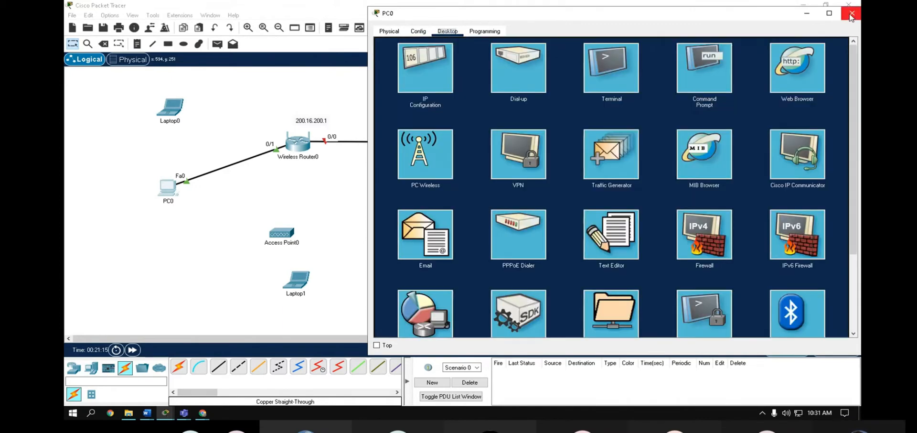
# - Close the PC0 window to get back to the network topology
pyautogui.click(851, 14)
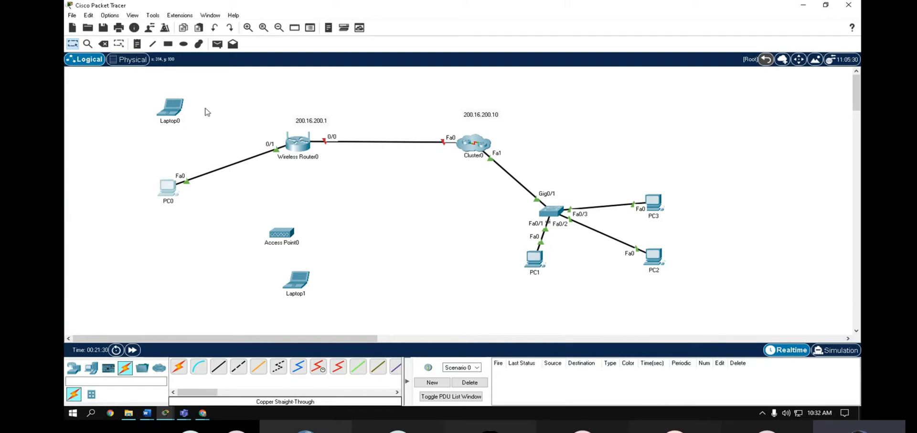
# - Launch PC Wireless from Laptop0's Desktop, triggering the WMP300N/WPC300N interface error
pyautogui.click(175, 113)
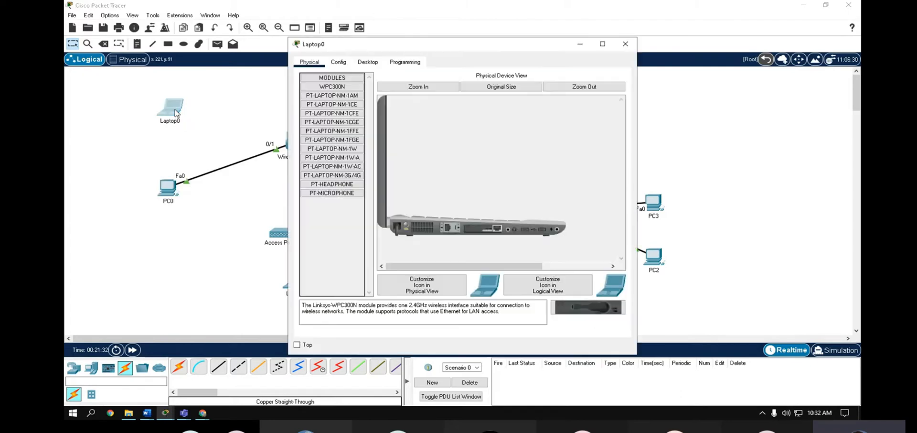
pyautogui.click(368, 62)
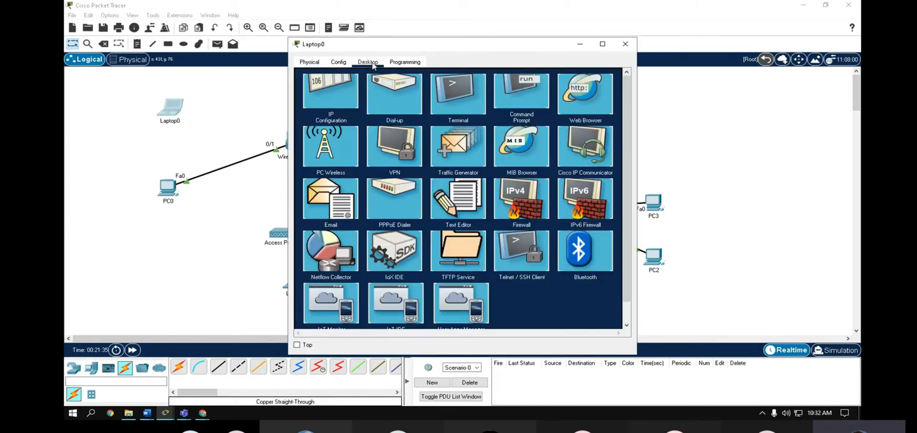
pyautogui.click(331, 186)
# - Dismiss the error, retry PC Wireless, then switch over to the Teams meeting
pyautogui.click(541, 214)
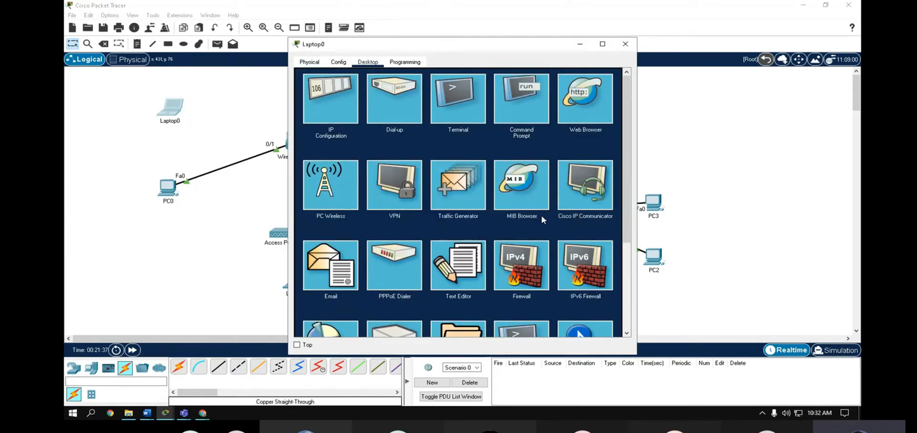
pyautogui.click(350, 180)
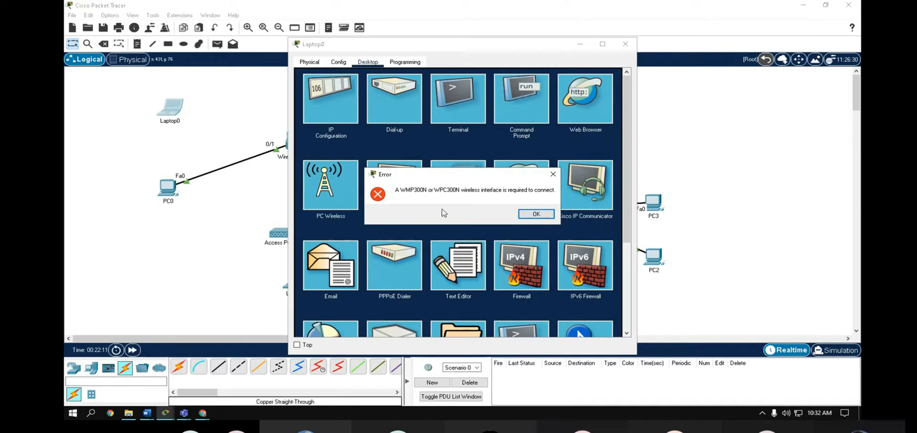
pyautogui.click(184, 413)
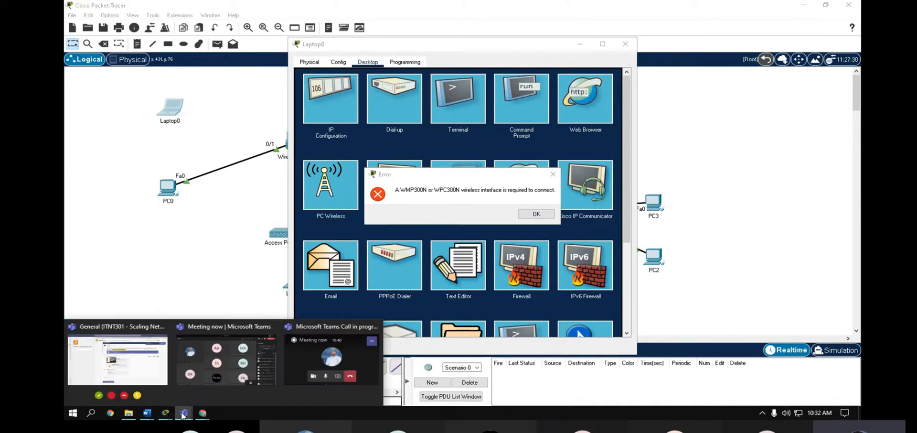
pyautogui.click(206, 368)
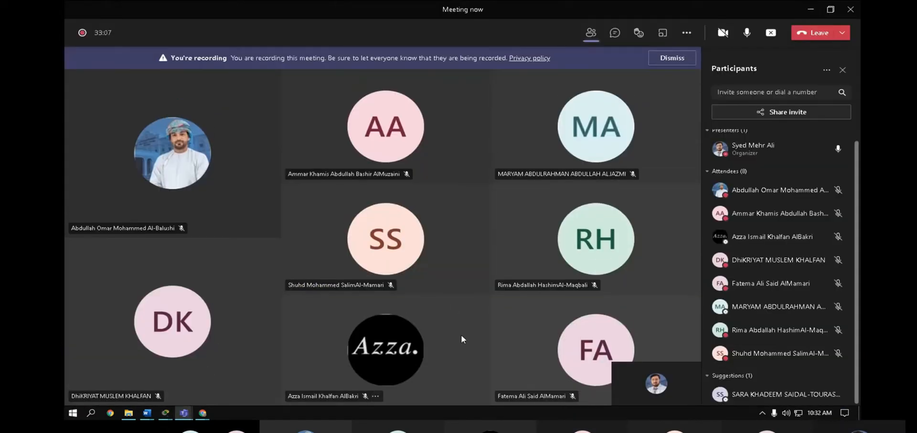
pyautogui.click(811, 12)
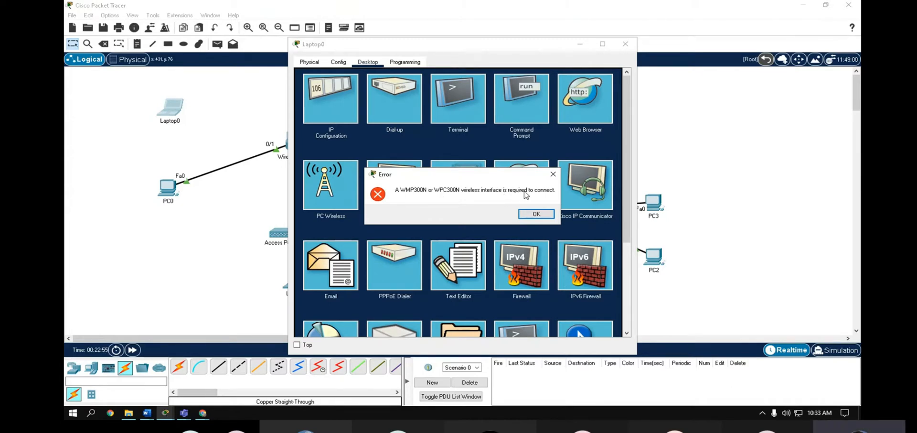
# - Swap Laptop0's existing module for a WPC300N wireless card in the Physical view
pyautogui.click(537, 216)
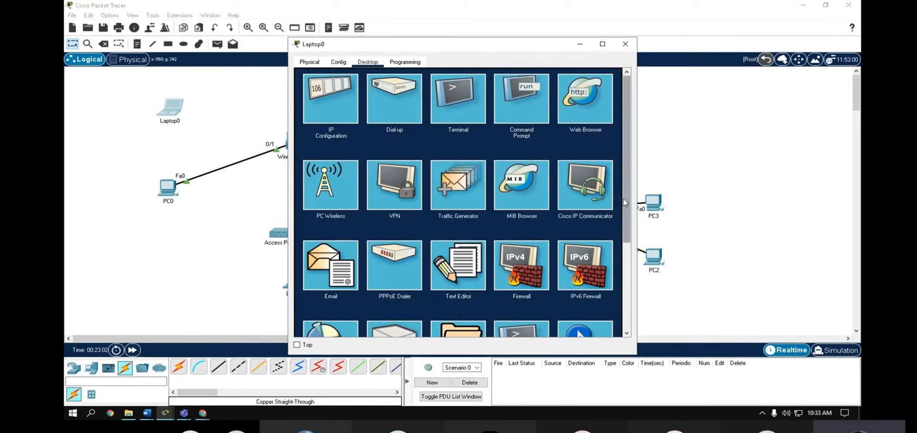
pyautogui.moveTo(466, 45); pyautogui.dragTo(576, 53)
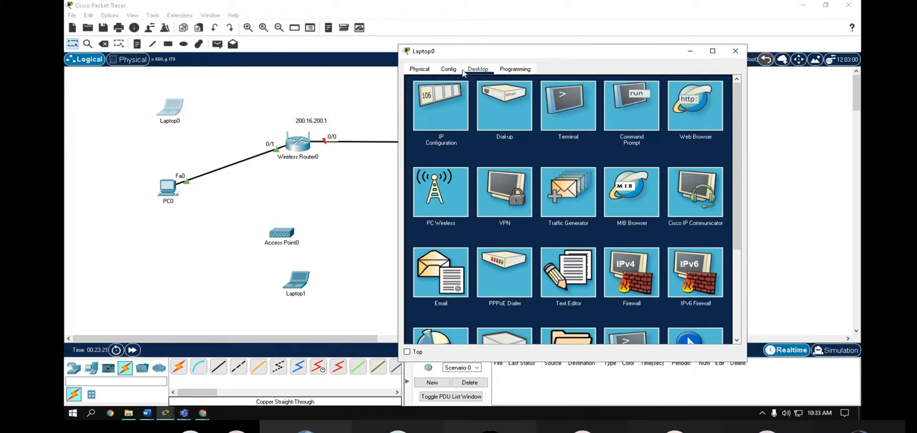
pyautogui.click(420, 70)
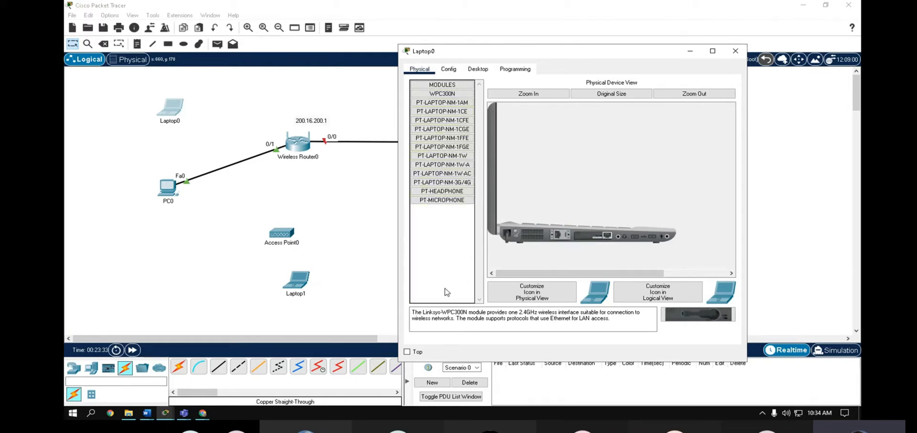
pyautogui.moveTo(593, 235); pyautogui.dragTo(450, 278)
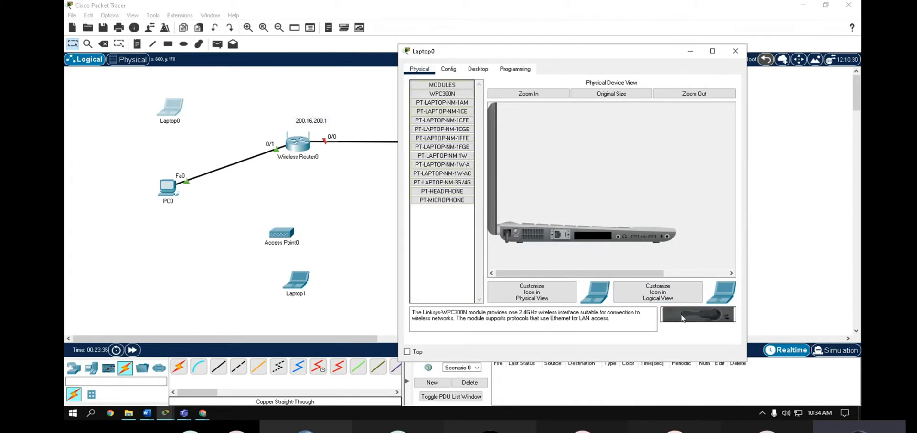
pyautogui.moveTo(683, 318); pyautogui.dragTo(592, 235)
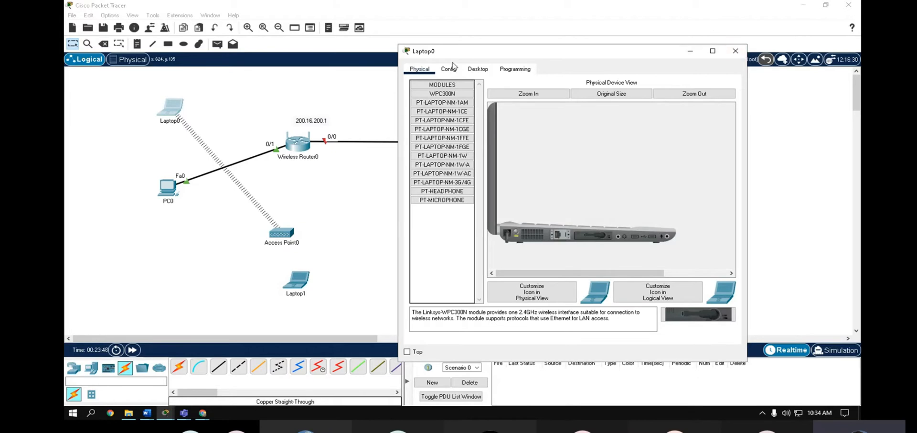
pyautogui.click(484, 70)
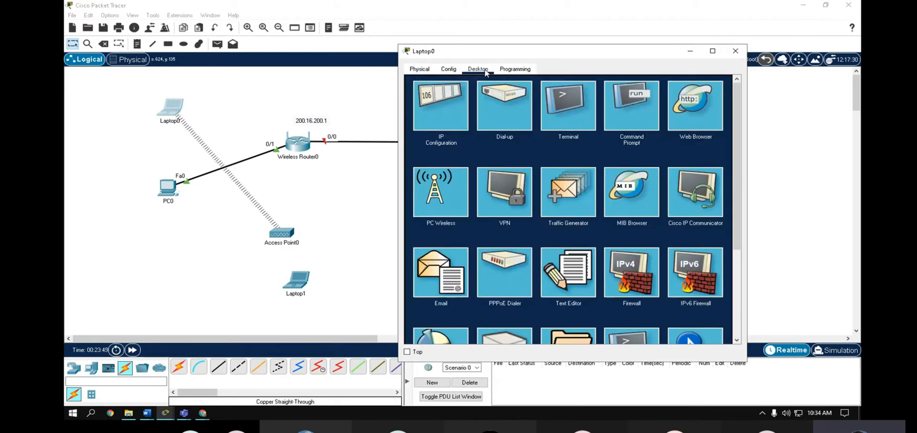
# - Open PC Wireless on Laptop0 and select the Ali network in the Connect list
pyautogui.click(441, 193)
pyautogui.click(497, 164)
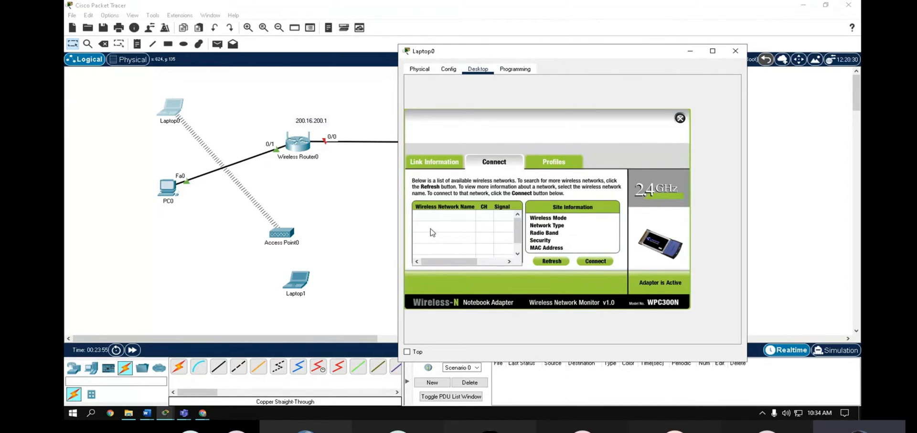
pyautogui.click(452, 228)
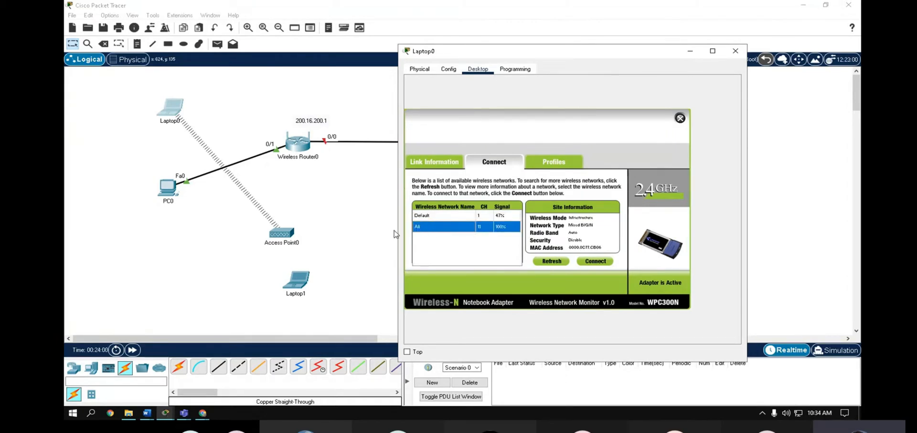
pyautogui.click(248, 27)
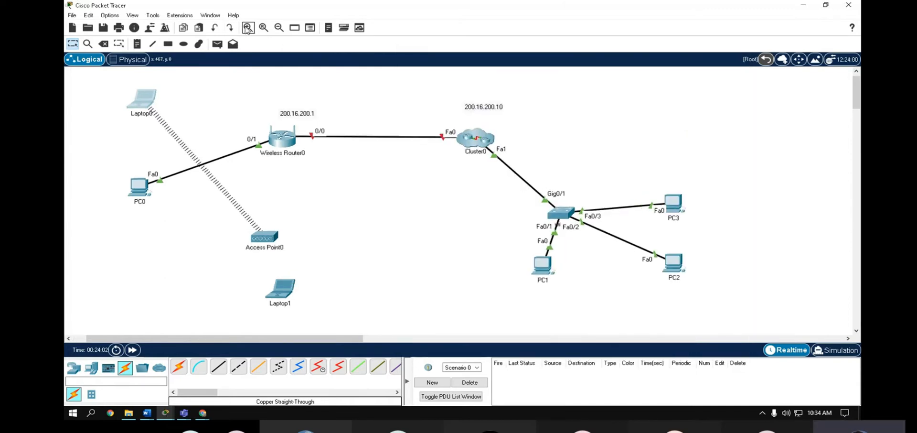
pyautogui.click(248, 28)
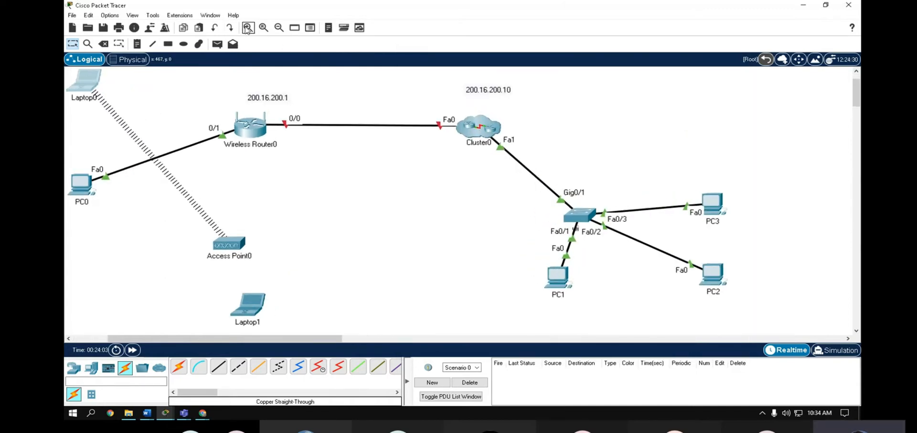
# - Check Wireless Router0, then connect Laptop0 to Ali and view the Profiles page
pyautogui.click(260, 133)
pyautogui.click(673, 44)
pyautogui.click(84, 87)
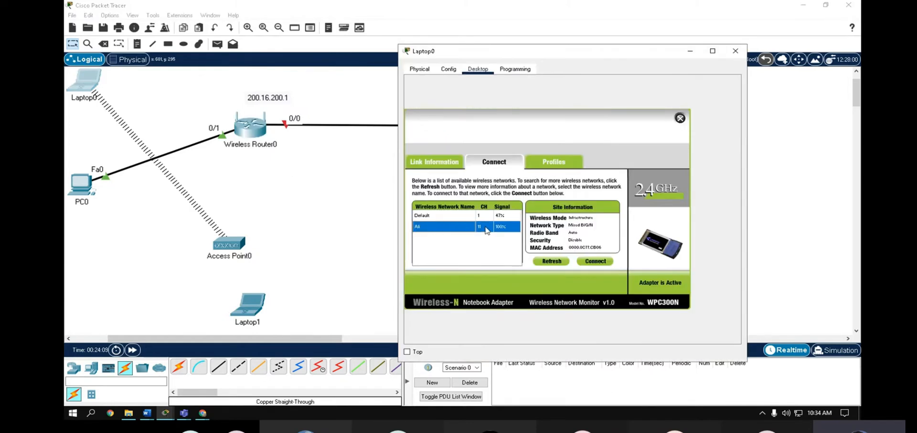
pyautogui.click(602, 262)
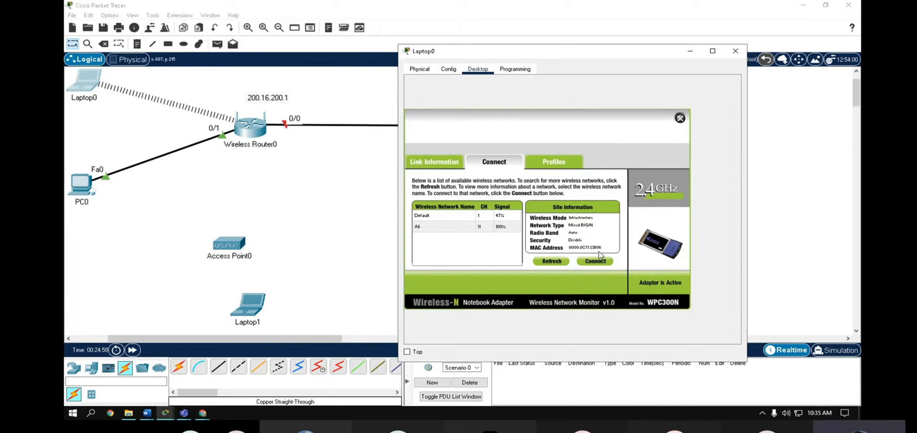
pyautogui.click(426, 228)
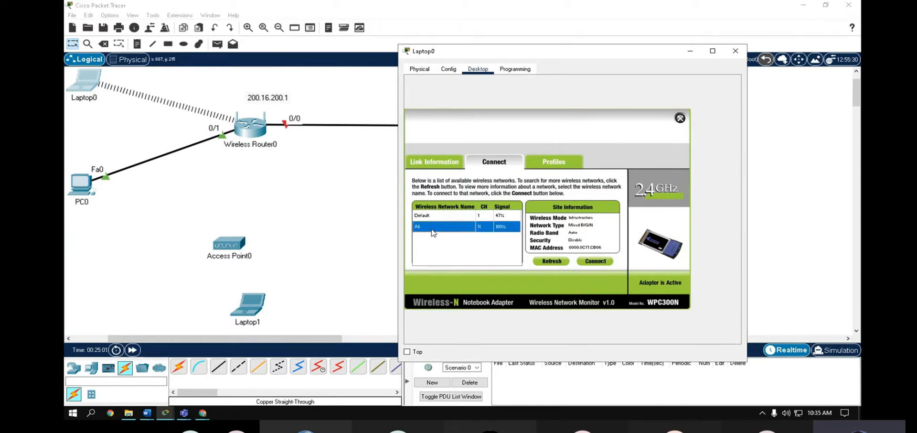
pyautogui.click(550, 163)
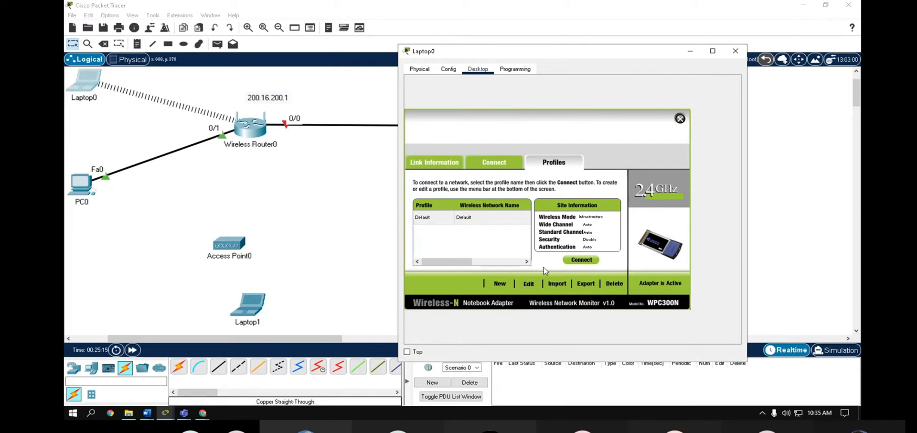
# - Run the profile wizard for Ali, connect Laptop0 to the Ali network, and reveal the topology
pyautogui.click(523, 286)
pyautogui.click(484, 200)
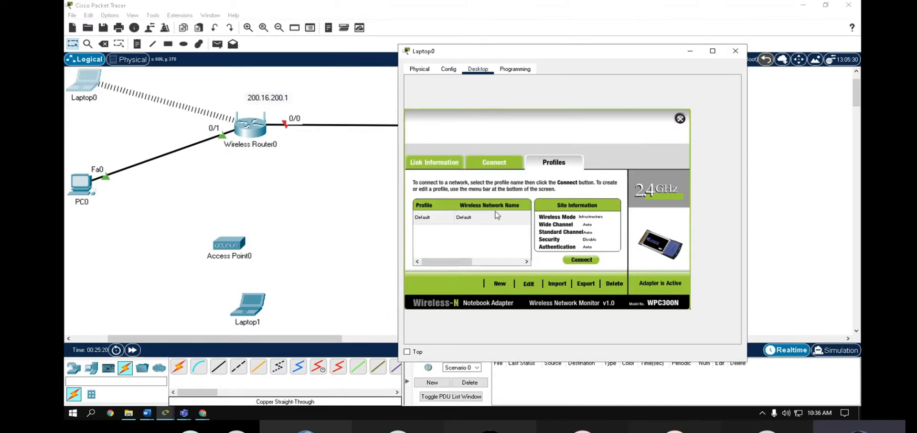
pyautogui.click(533, 286)
pyautogui.click(468, 235)
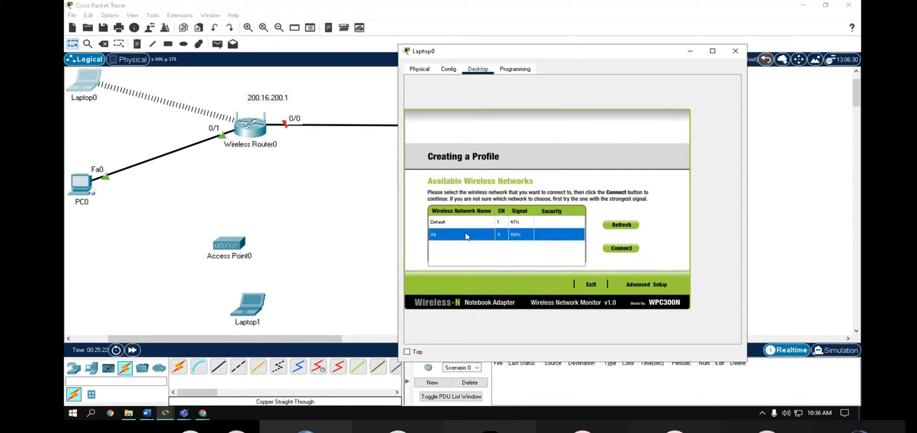
pyautogui.click(649, 285)
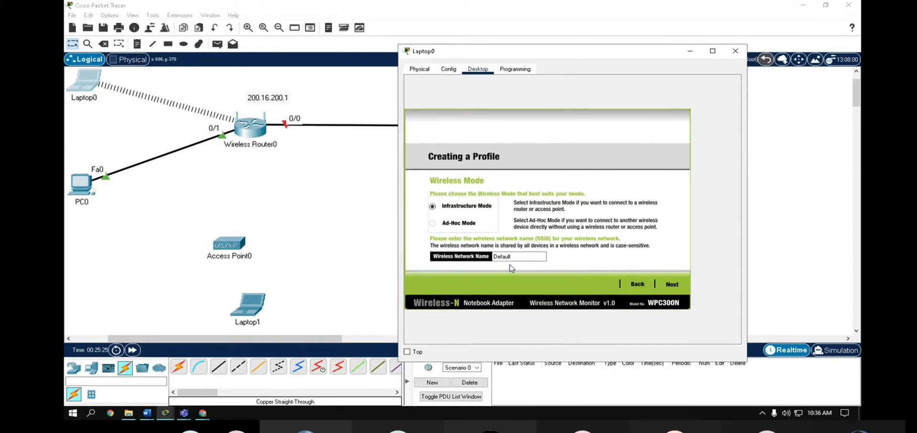
pyautogui.doubleClick(521, 257)
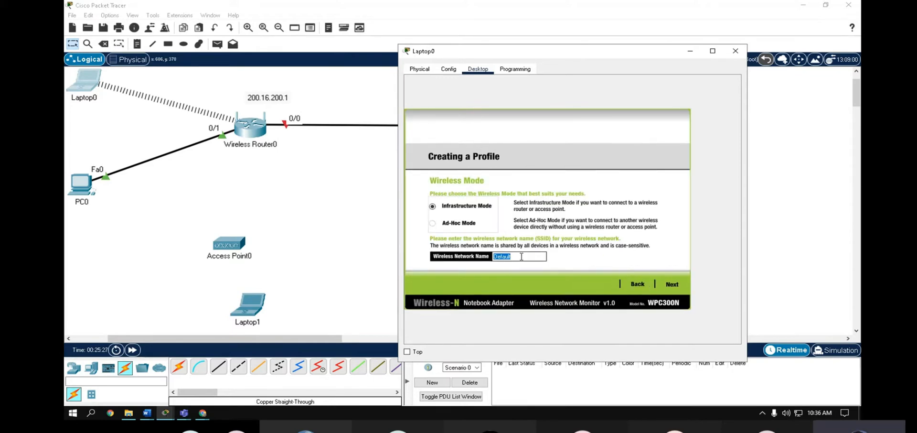
pyautogui.click(637, 284)
pyautogui.click(452, 235)
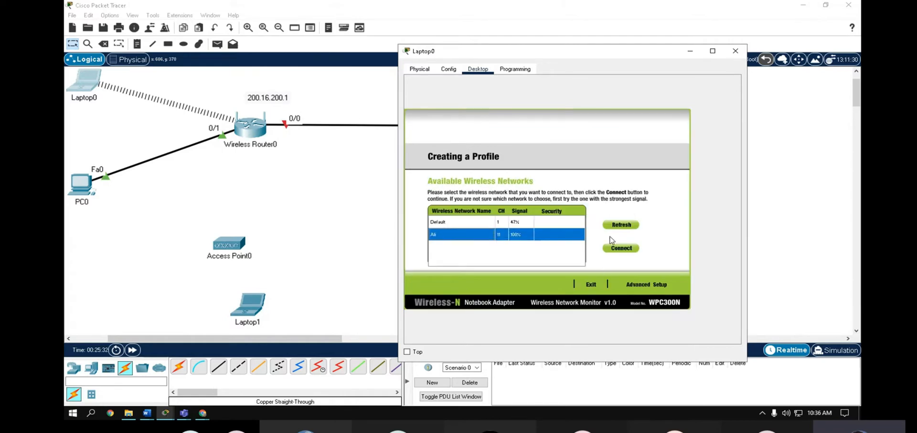
pyautogui.click(624, 249)
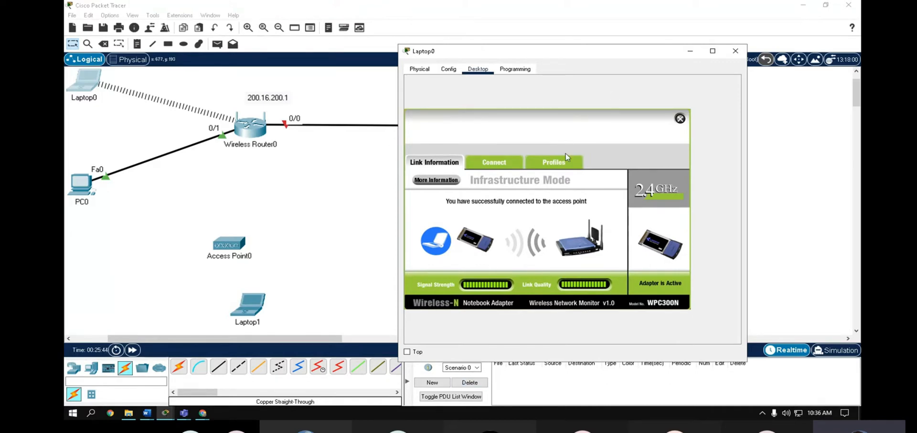
pyautogui.click(288, 187)
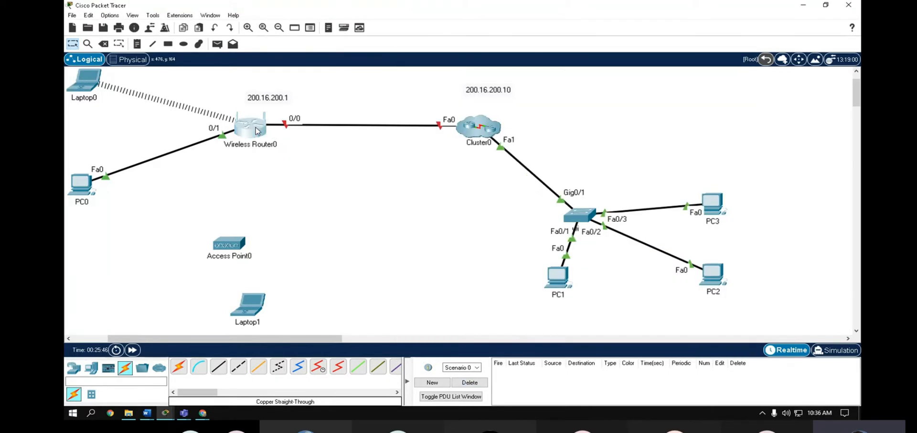
# - Open Wireless Router0's web GUI at the Wireless Security page
pyautogui.click(257, 131)
pyautogui.click(317, 61)
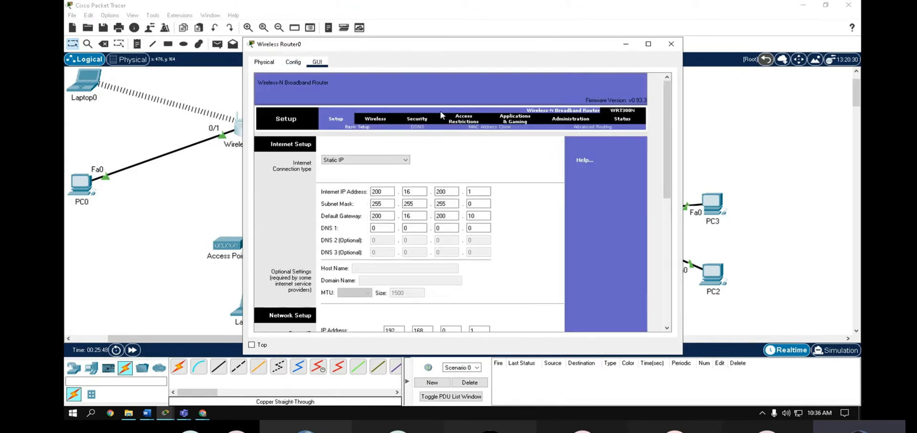
pyautogui.click(374, 121)
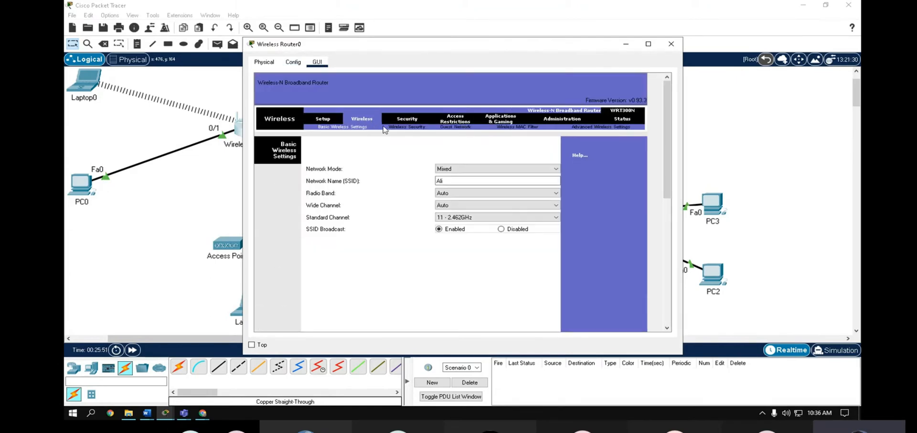
pyautogui.click(408, 127)
# - Set WPA2 Personal security with a passphrase, then close the router window
pyautogui.click(457, 170)
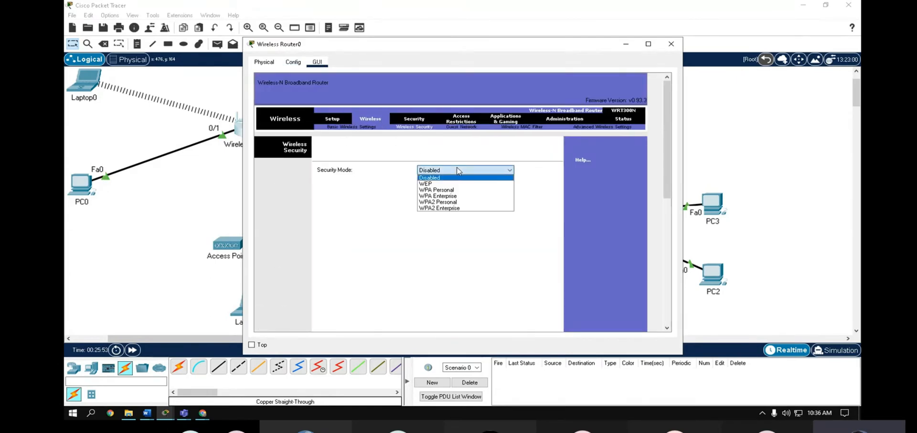
pyautogui.click(457, 201)
pyautogui.click(455, 193)
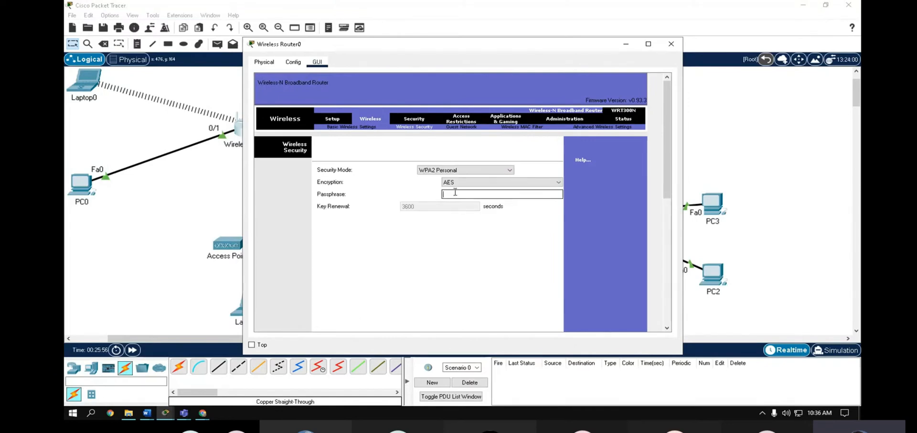
pyautogui.write('66')
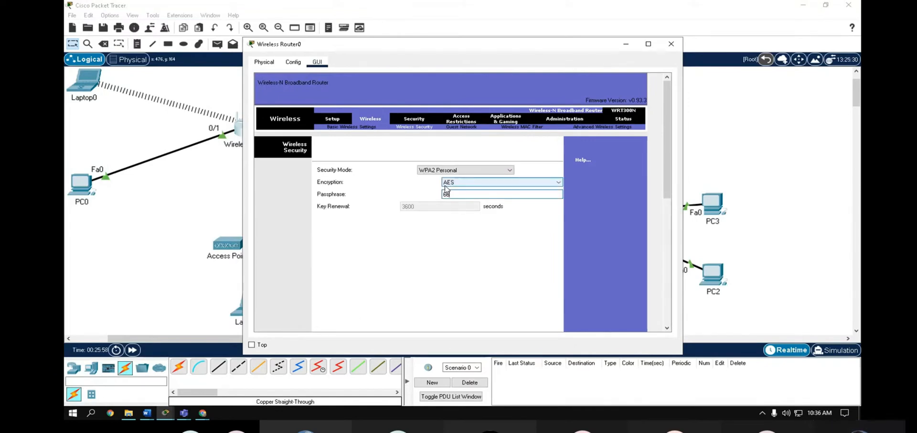
pyautogui.write('1123456')
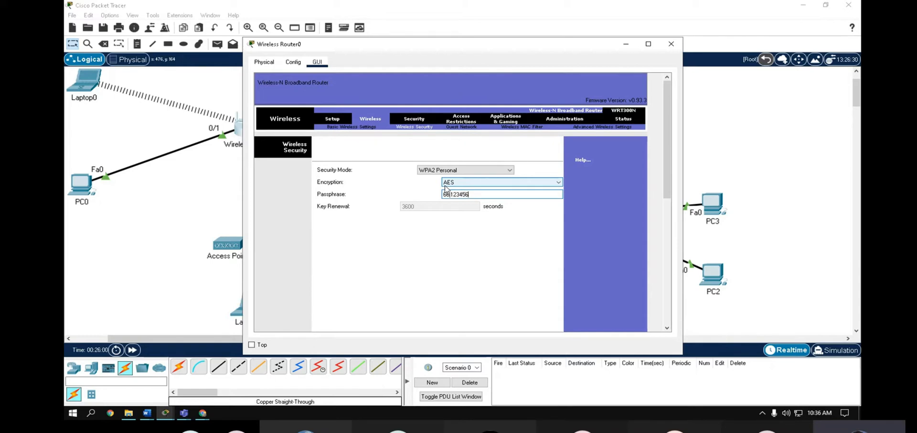
pyautogui.scroll(-10, 476, 225)
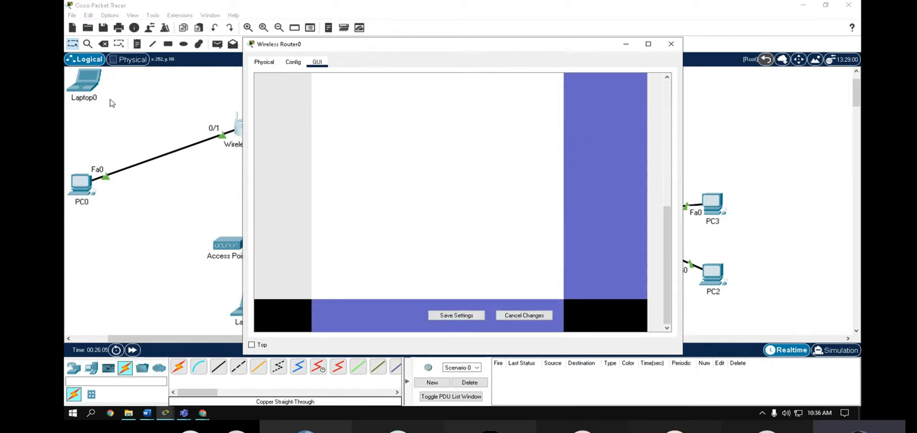
pyautogui.click(671, 43)
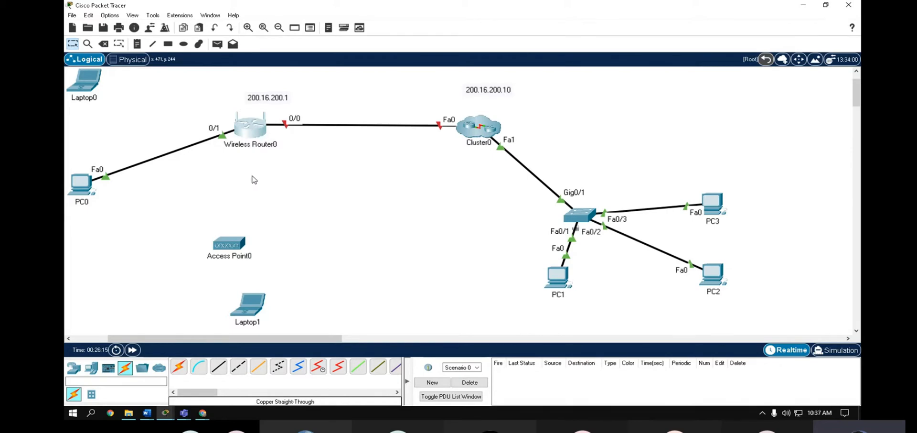
# - On Laptop0's PC Wireless, select the Ali network and try joining with the pre-shared key
pyautogui.scroll(2, 251, 180)
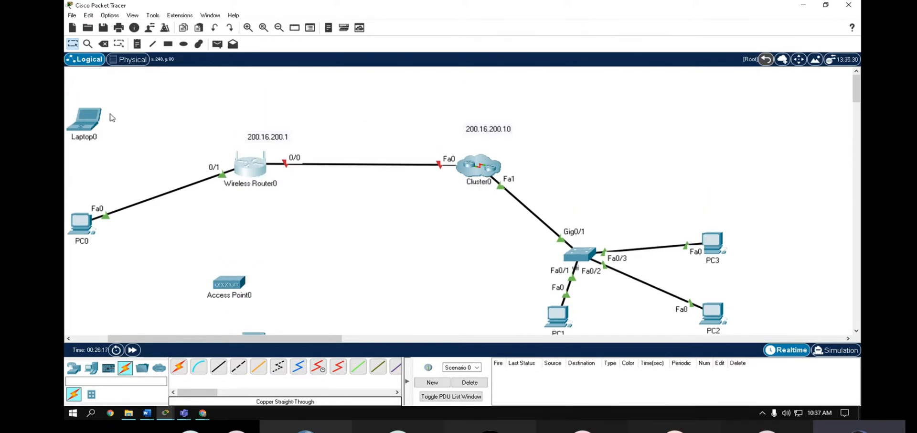
pyautogui.click(90, 129)
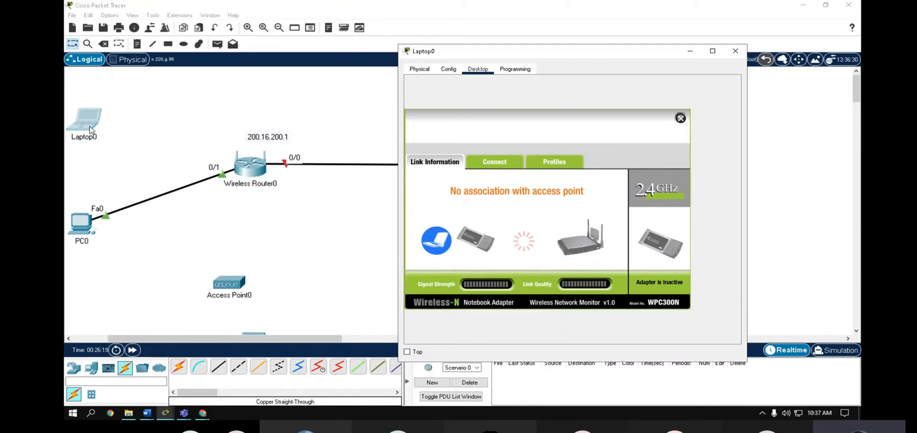
pyautogui.click(493, 162)
pyautogui.click(434, 226)
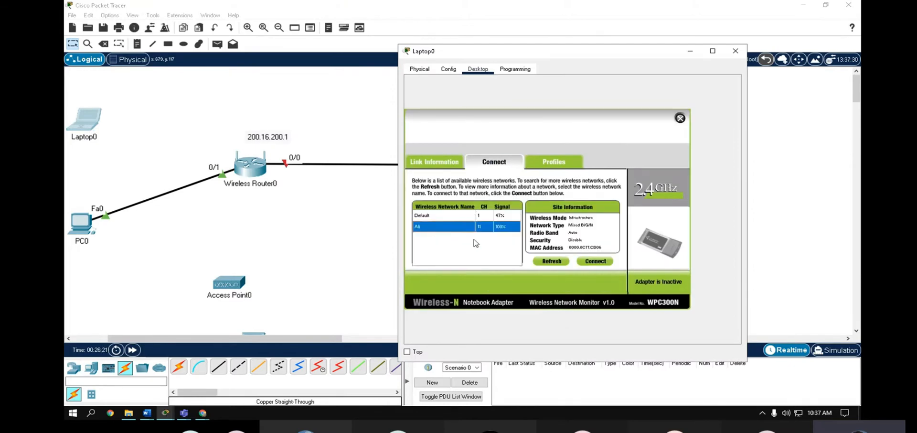
pyautogui.click(598, 262)
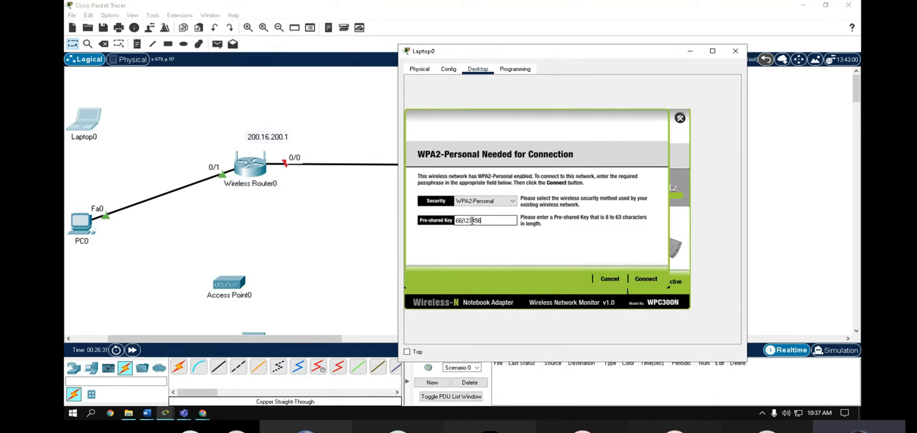
pyautogui.click(648, 279)
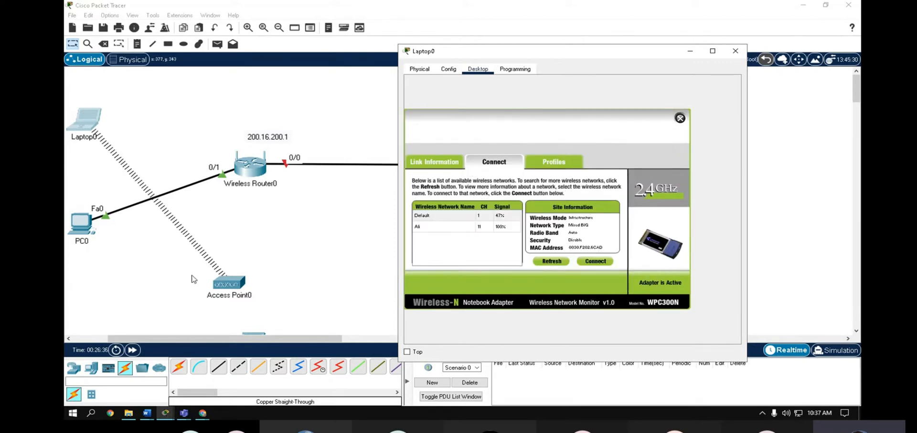
# - Reselect Ali, re-enter the pre-shared key to join, and close PC Wireless
pyautogui.click(424, 227)
pyautogui.click(595, 261)
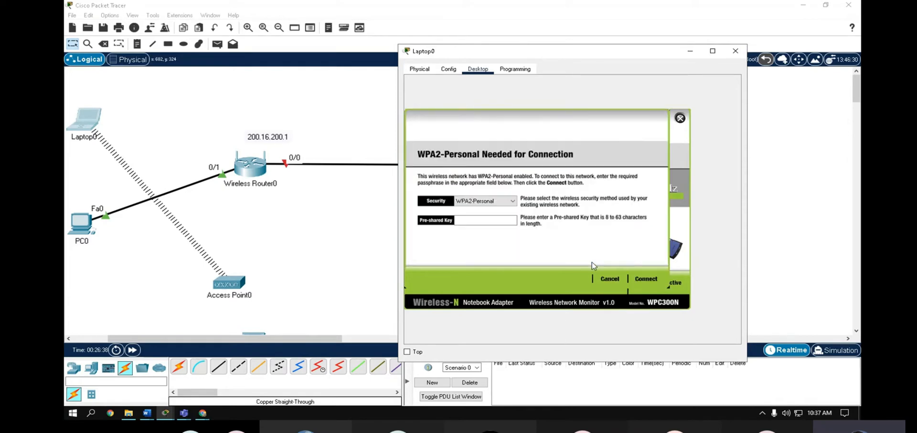
pyautogui.click(481, 219)
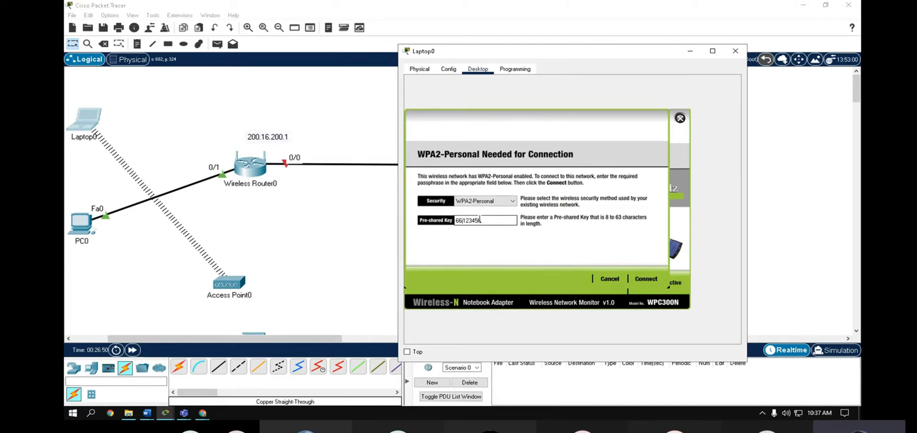
pyautogui.click(646, 278)
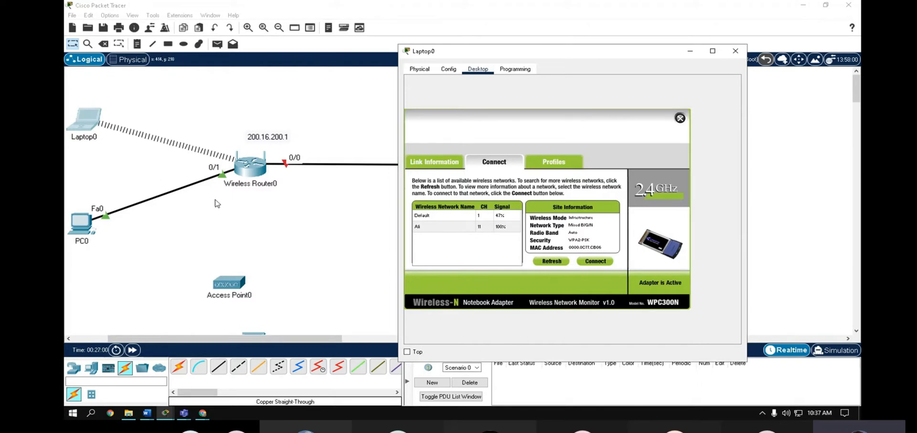
pyautogui.click(681, 118)
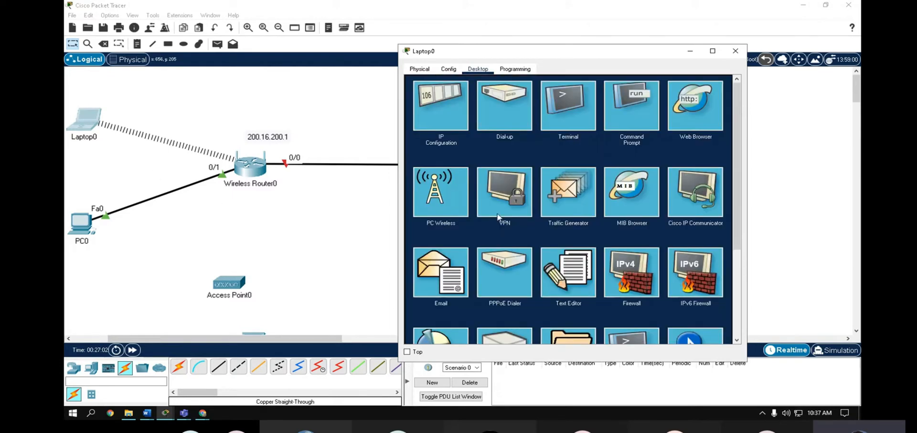
# - Close Laptop0's window and nudge Access Point0 slightly up and right
pyautogui.click(730, 54)
pyautogui.moveTo(231, 283); pyautogui.dragTo(245, 261)
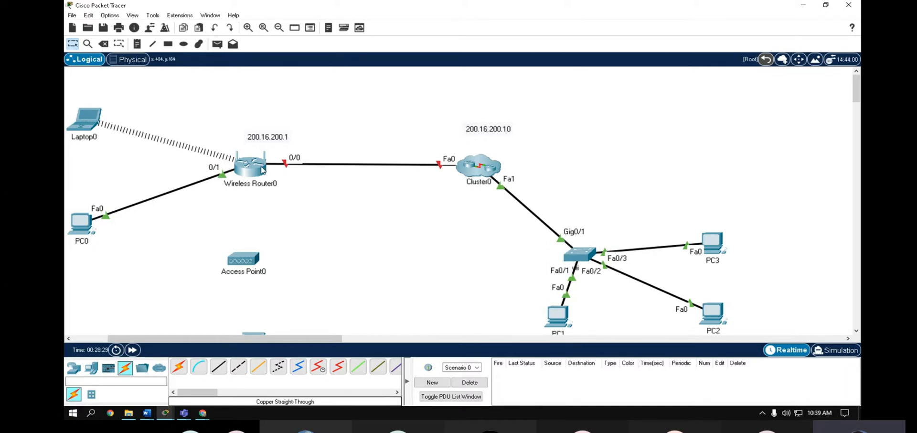
# - Move Access Point0 down and to the right, away from Wireless Router0
pyautogui.scroll(-1, 290, 334)
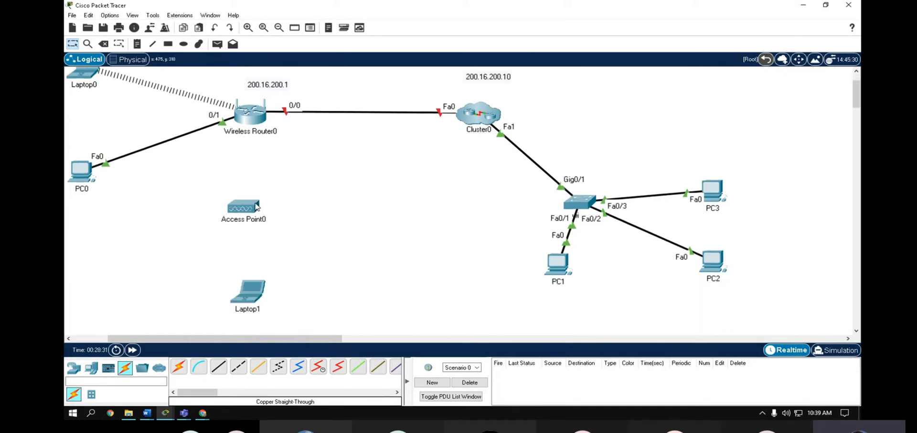
pyautogui.moveTo(257, 208); pyautogui.dragTo(277, 230)
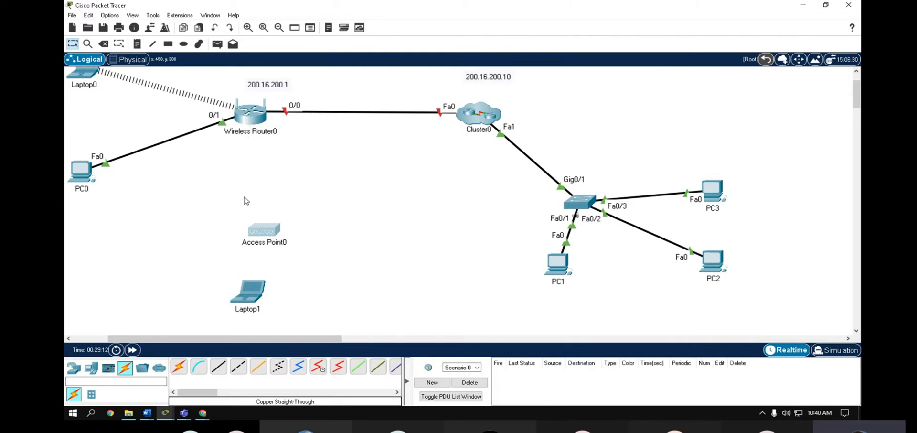
pyautogui.moveTo(244, 228)
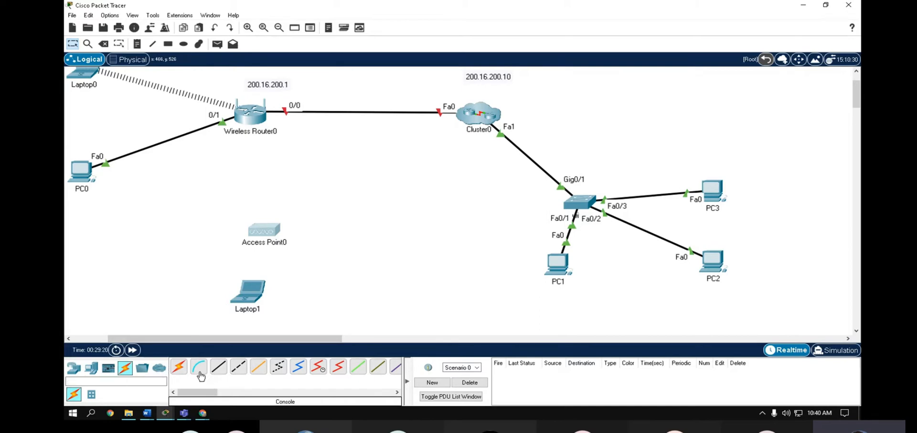
# - Cable Wireless Router0's port 0/4 to Access Point0's Port 0 with copper straight-through
pyautogui.click(220, 369)
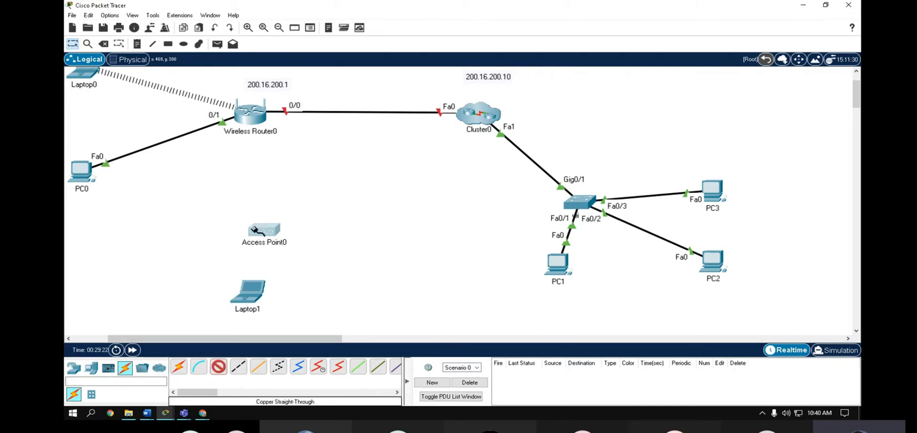
pyautogui.click(248, 120)
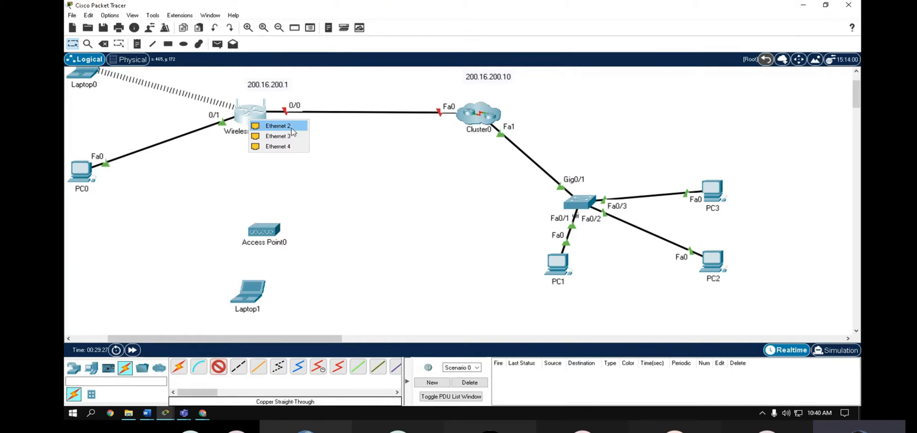
pyautogui.click(286, 147)
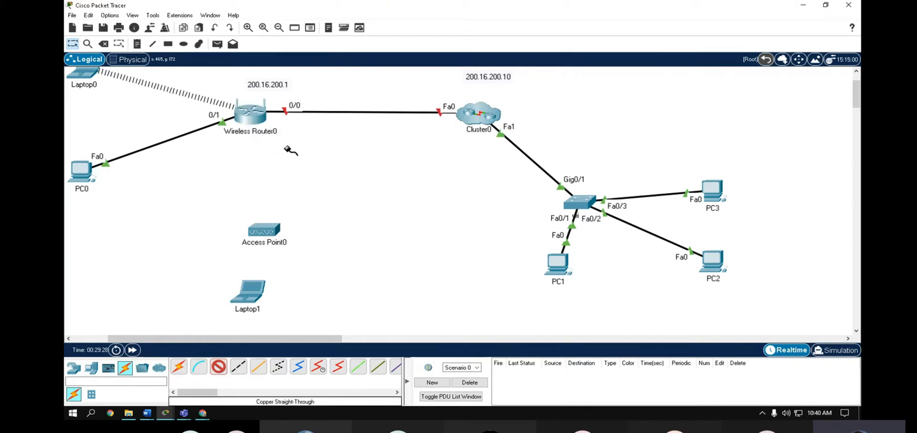
pyautogui.click(267, 229)
pyautogui.click(292, 235)
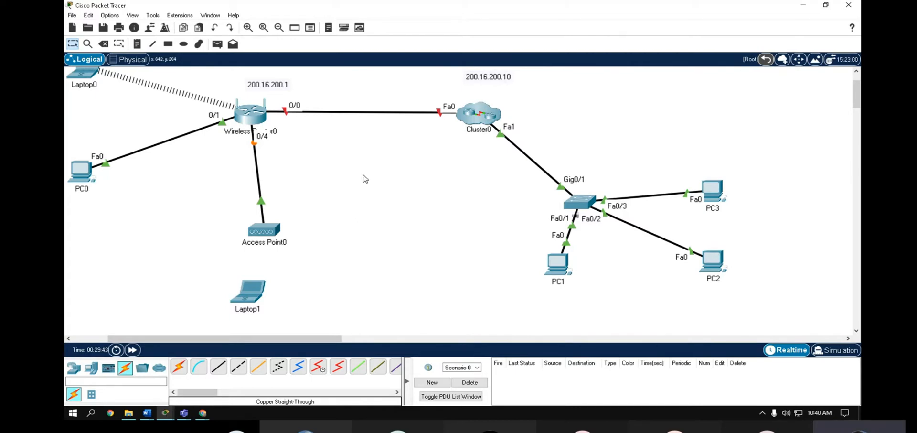
# - Open Access Point0's Config > Port 1 settings and select the Default SSID text
pyautogui.click(267, 234)
pyautogui.click(337, 63)
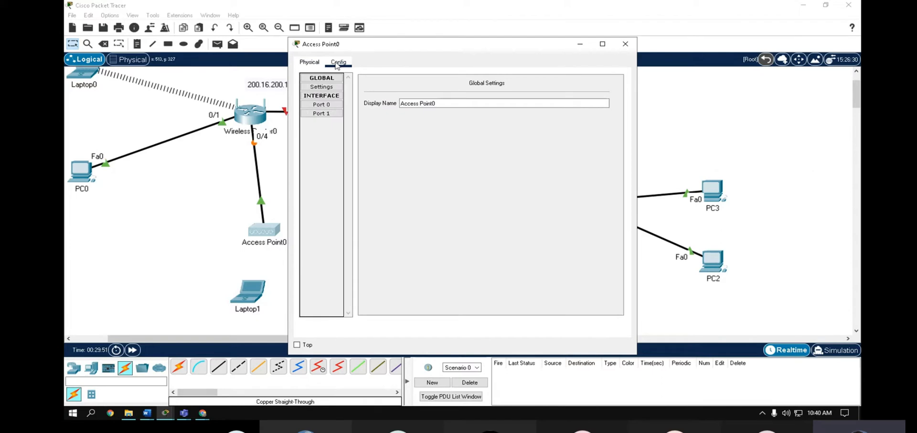
pyautogui.click(322, 113)
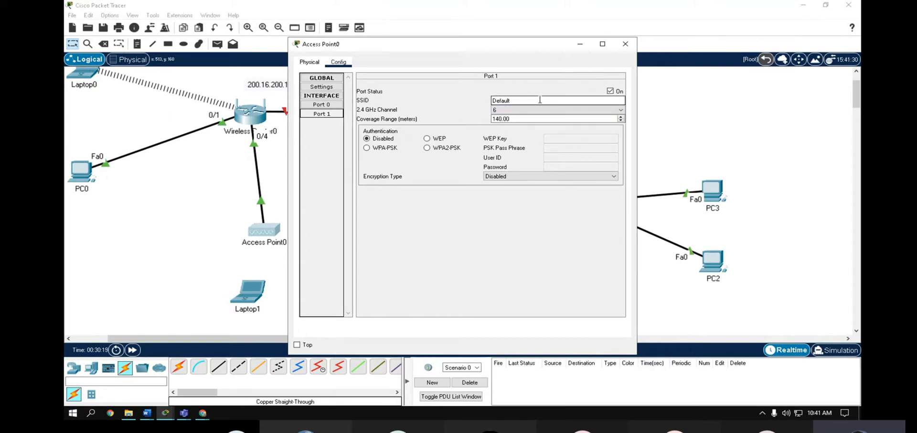
pyautogui.moveTo(540, 100); pyautogui.dragTo(476, 101)
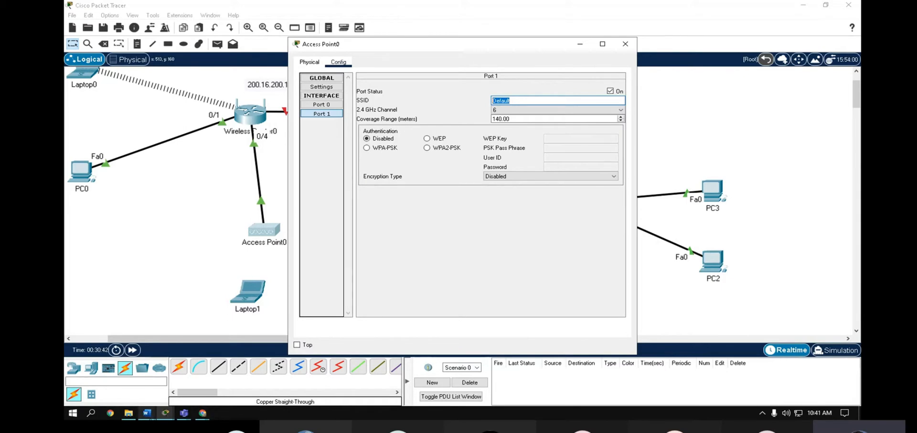
# - Return from Teams to Packet Tracer and rename the Port 1 SSID to 'alajmi'
pyautogui.moveTo(184, 413)
pyautogui.click(209, 374)
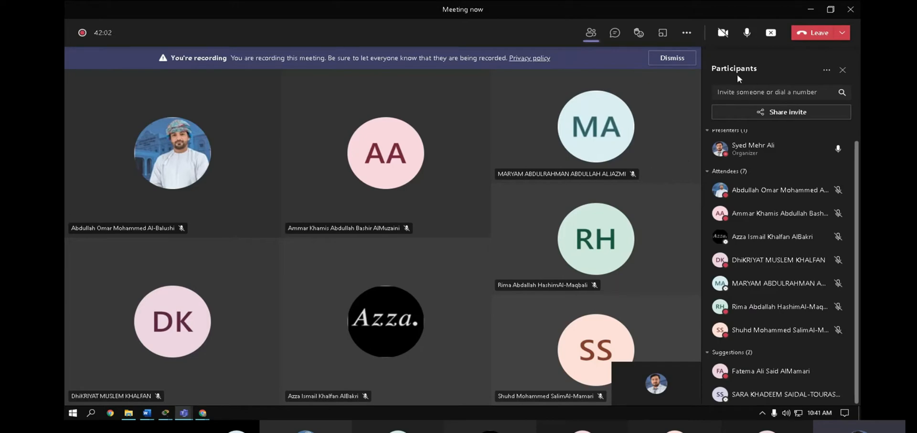
pyautogui.click(811, 9)
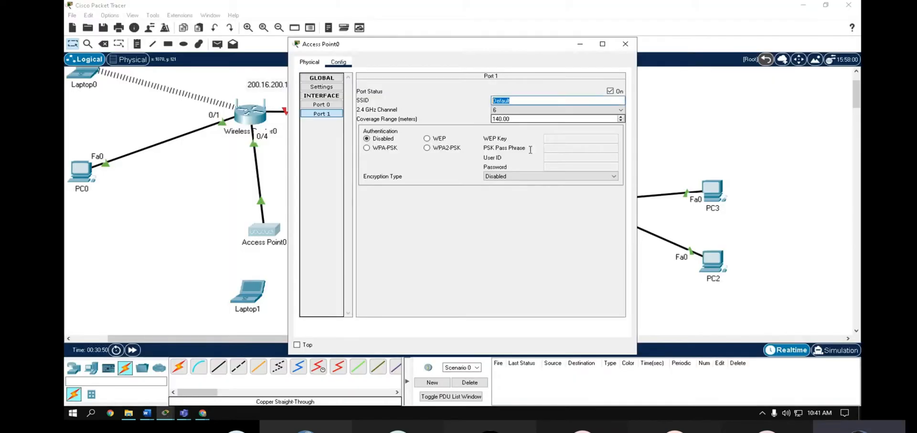
pyautogui.write('alajmi')
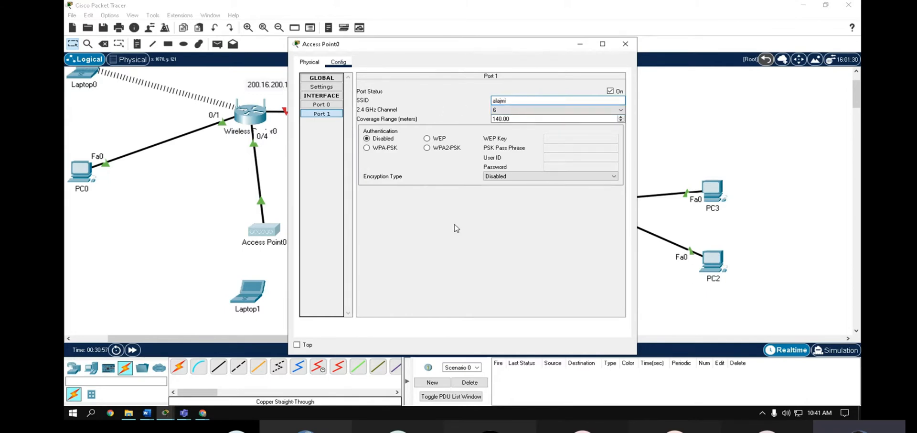
# - Set WPA2-PSK authentication with a pass phrase and close Access Point0's window
pyautogui.click(447, 149)
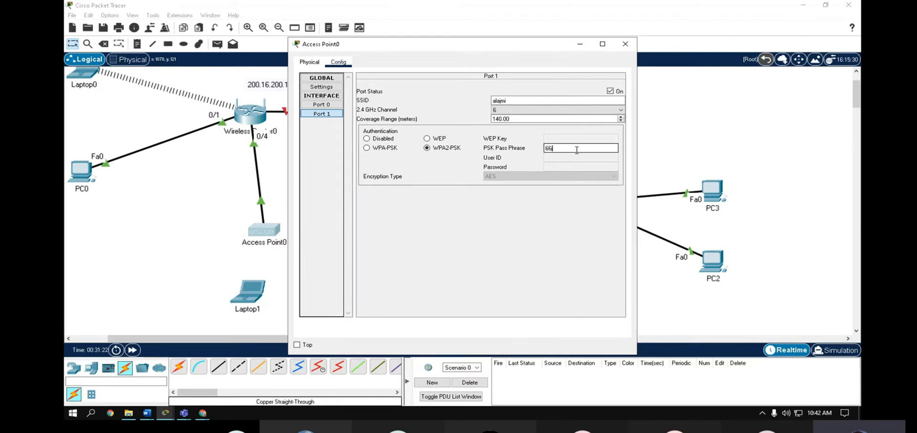
pyautogui.write('1123456')
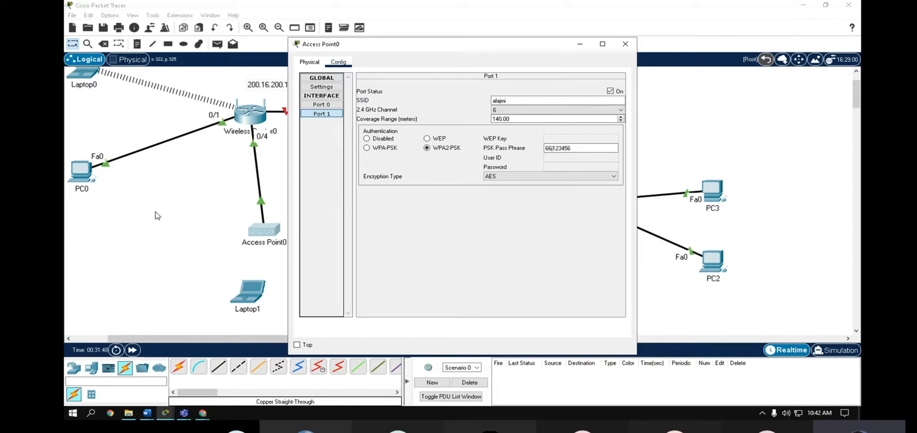
pyautogui.click(626, 44)
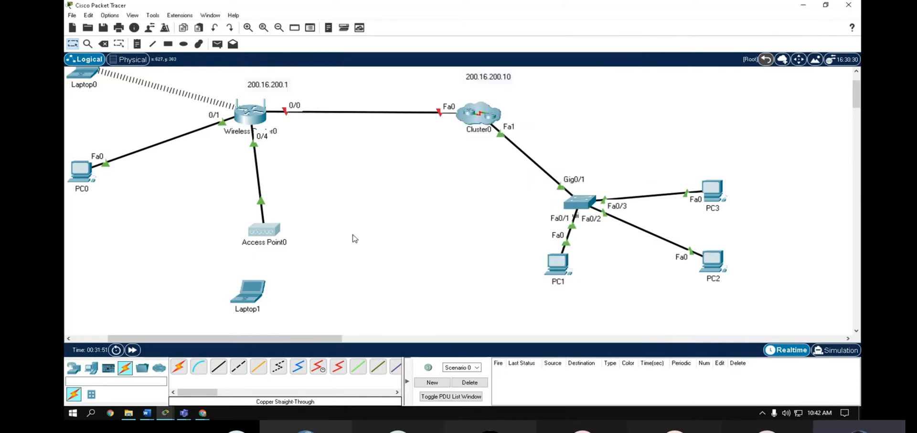
# - Move Laptop1 further right on the canvas
pyautogui.click(254, 294)
pyautogui.click(630, 42)
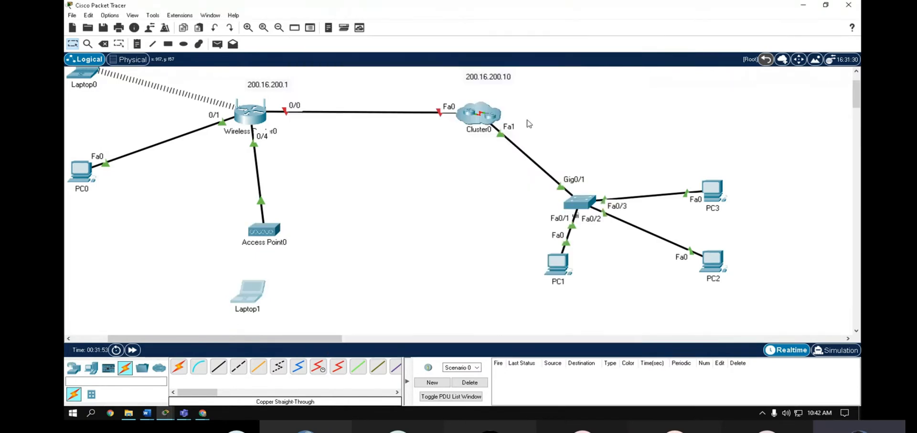
pyautogui.moveTo(240, 298); pyautogui.dragTo(389, 295)
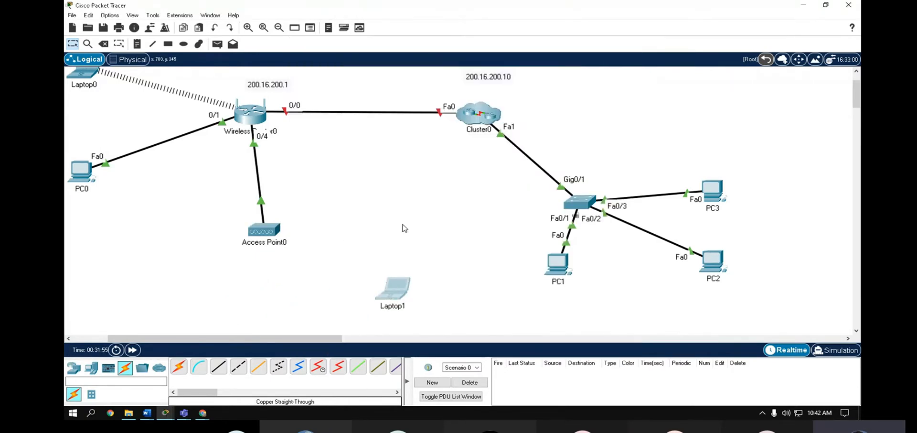
# - Try Laptop1's PC Wireless, dismiss the WMP300N/WPC300N-required error, and widen the window
pyautogui.click(395, 293)
pyautogui.click(368, 62)
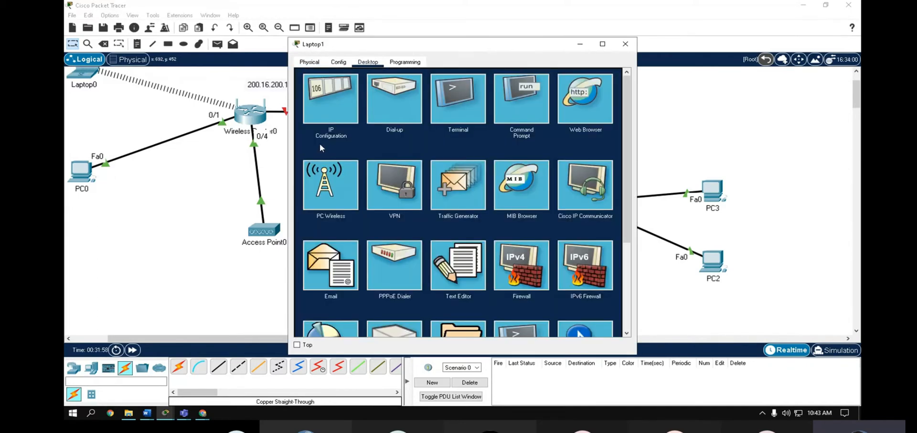
pyautogui.click(334, 203)
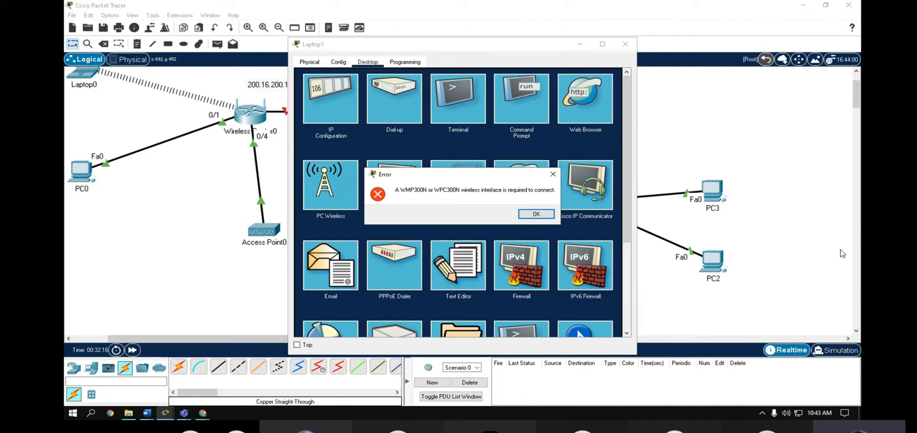
pyautogui.click(550, 216)
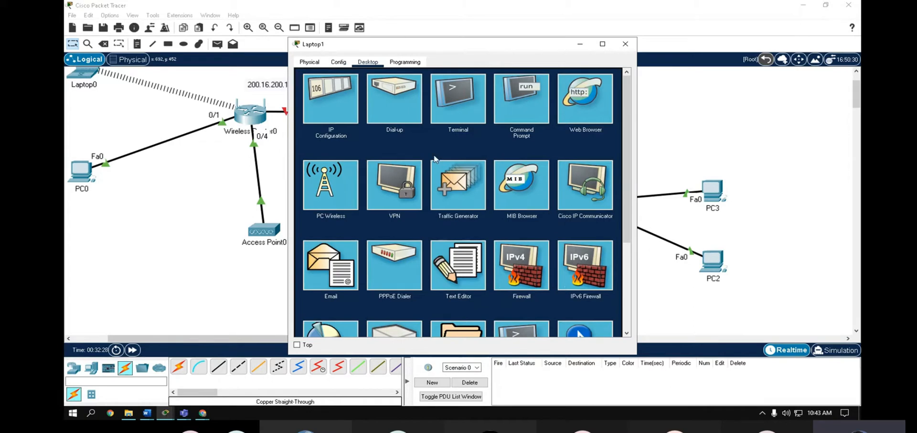
pyautogui.moveTo(637, 204); pyautogui.dragTo(647, 204)
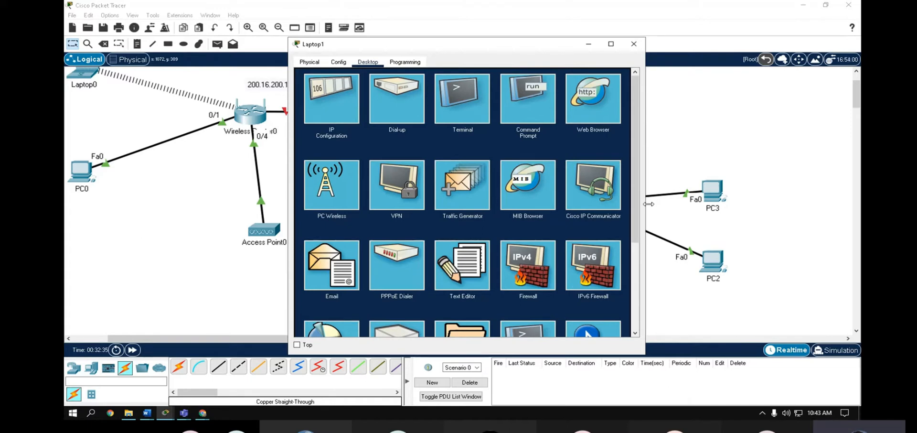
# - Swap Laptop1's original network module for the WPC300N wireless adapter
pyautogui.click(308, 63)
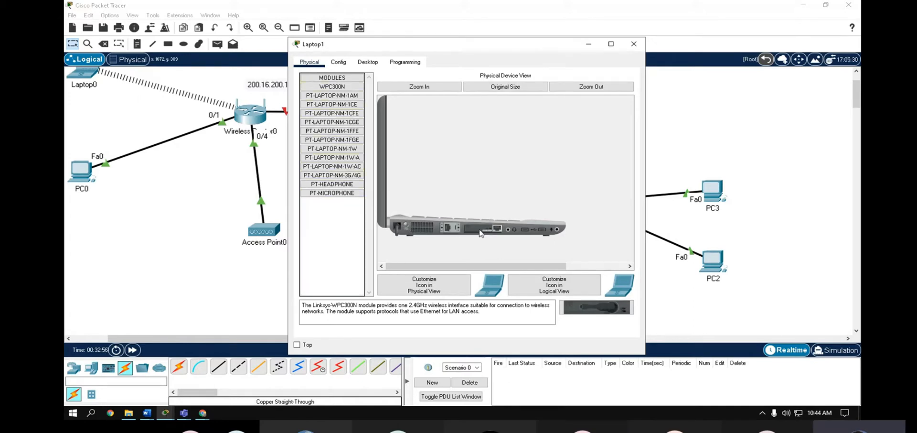
pyautogui.moveTo(482, 233); pyautogui.dragTo(330, 263)
pyautogui.moveTo(505, 222); pyautogui.dragTo(325, 251)
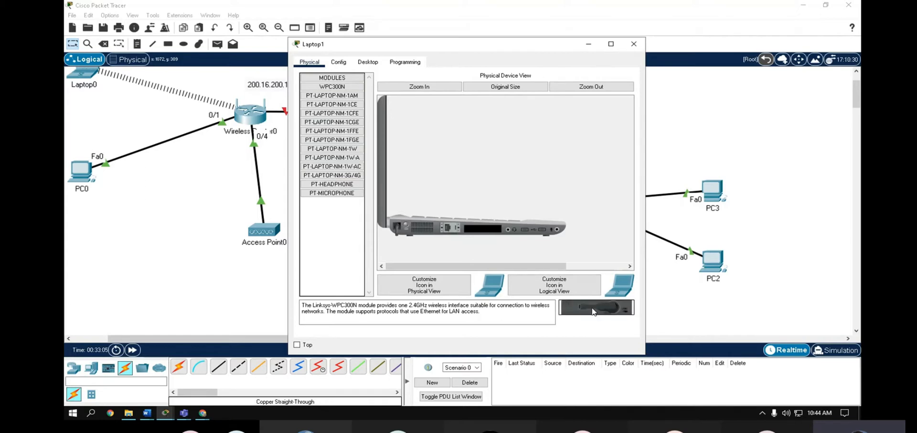
pyautogui.moveTo(592, 311); pyautogui.dragTo(484, 233)
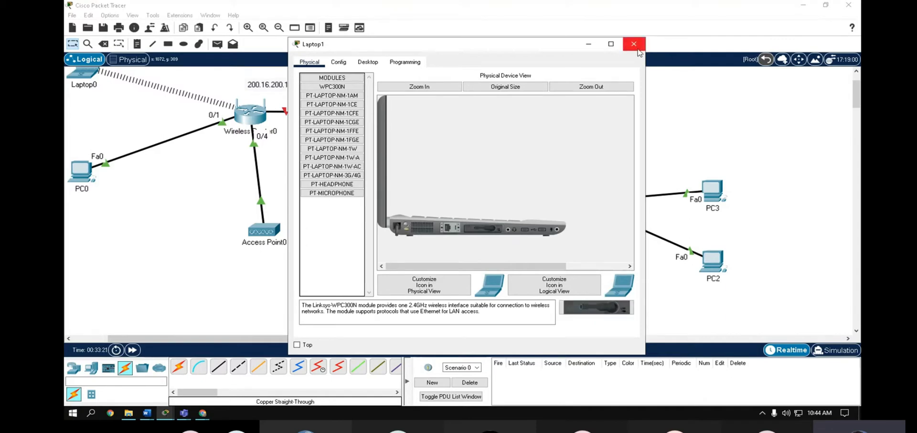
pyautogui.moveTo(458, 39); pyautogui.dragTo(483, 38)
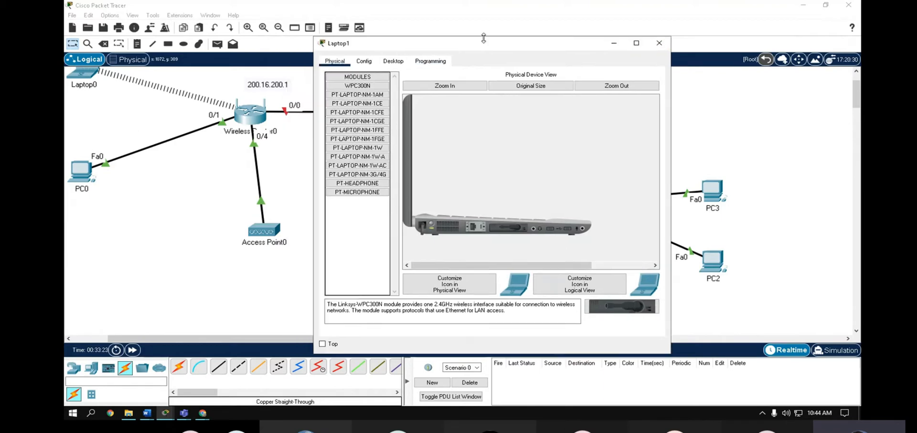
# - Bring Laptop1's window back and launch its PC Wireless utility
pyautogui.click(568, 26)
pyautogui.click(406, 286)
pyautogui.moveTo(399, 46); pyautogui.dragTo(534, 42)
pyautogui.click(529, 59)
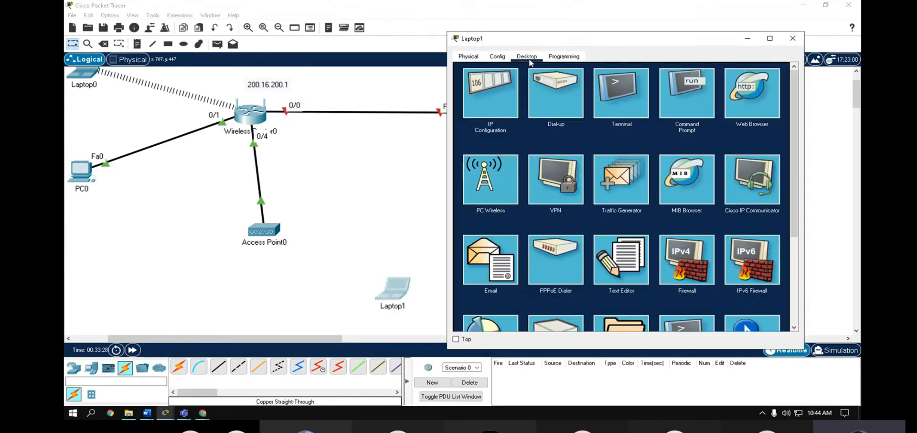
pyautogui.click(485, 188)
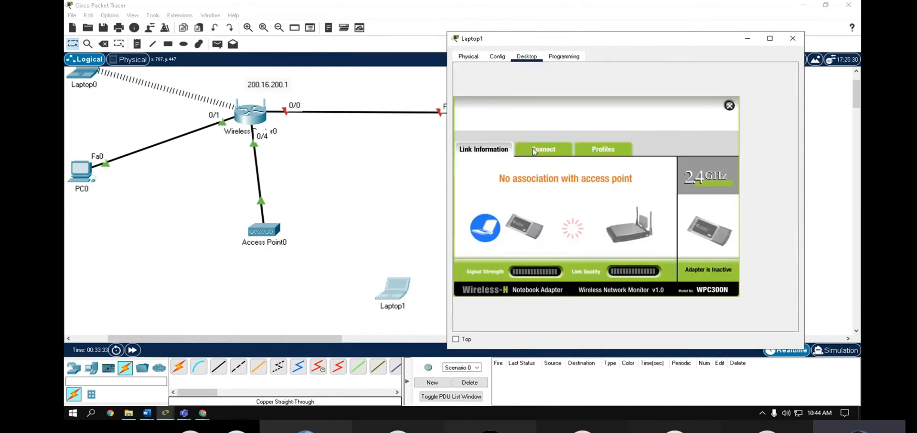
# - Join the alajmi network with its pre-shared key, then close Laptop1's windows
pyautogui.click(533, 150)
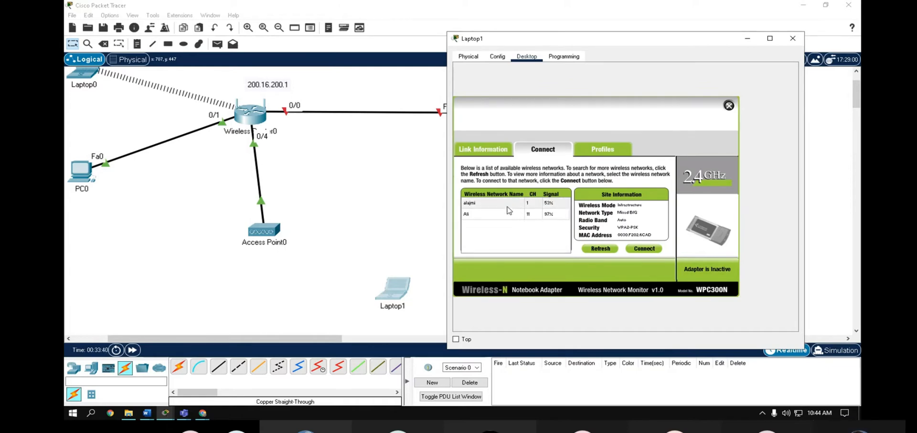
pyautogui.click(499, 203)
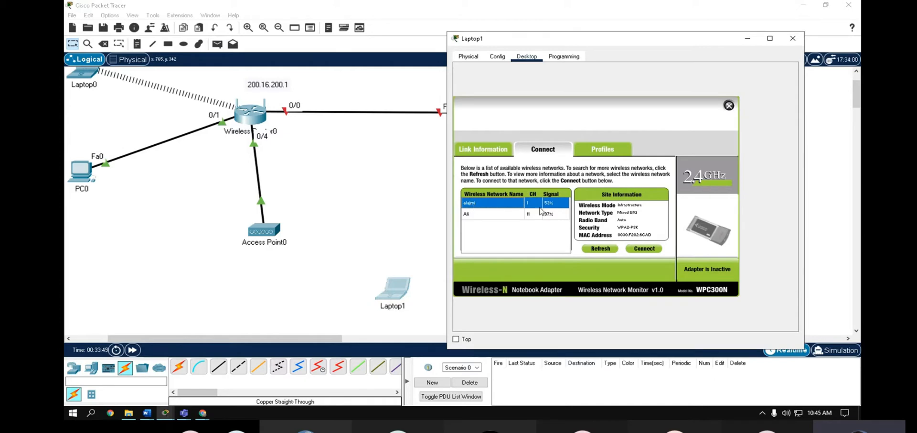
pyautogui.click(647, 249)
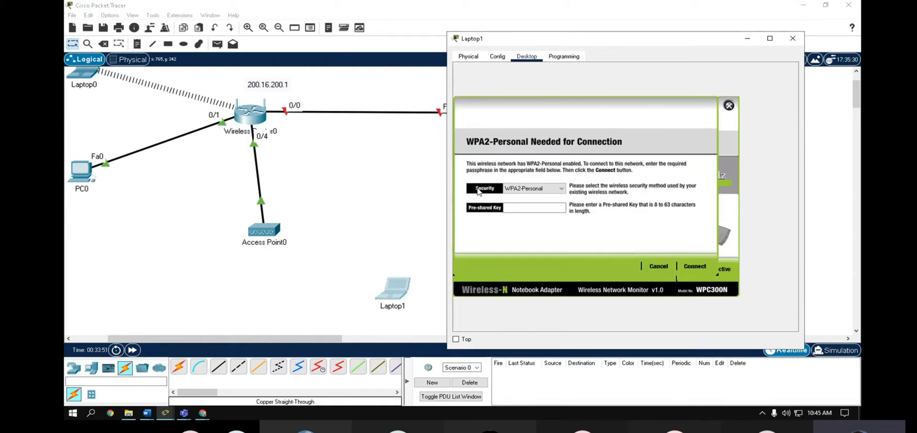
pyautogui.click(545, 207)
pyautogui.write('66j123456')
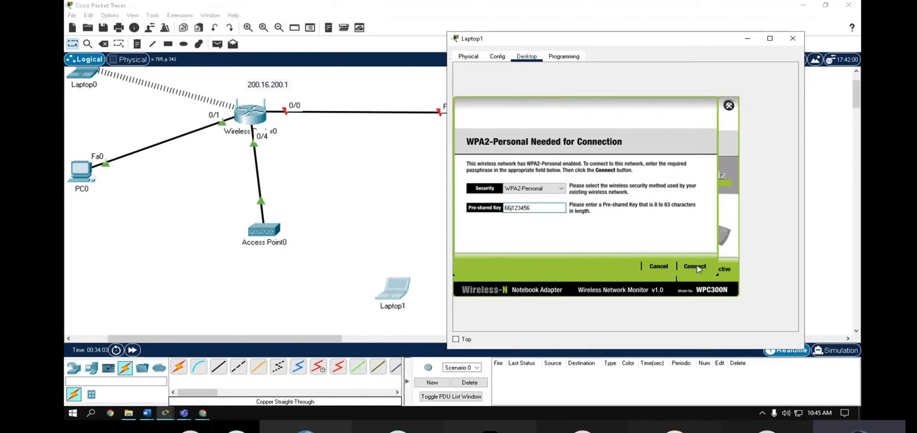
pyautogui.click(698, 264)
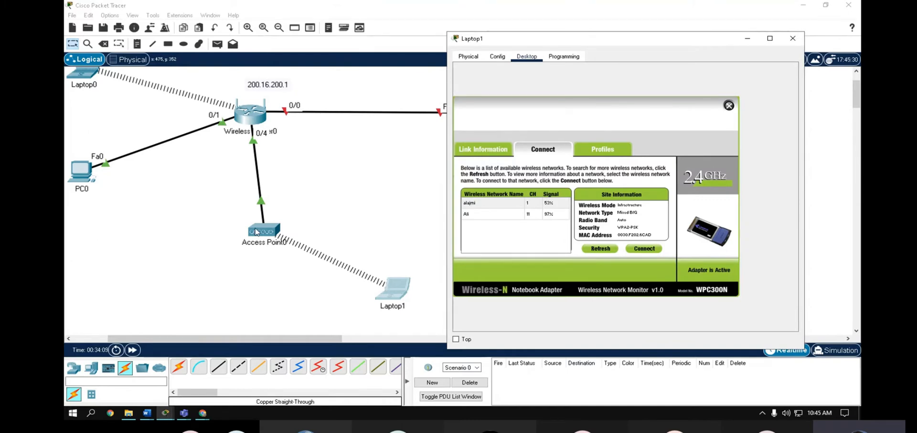
pyautogui.click(734, 106)
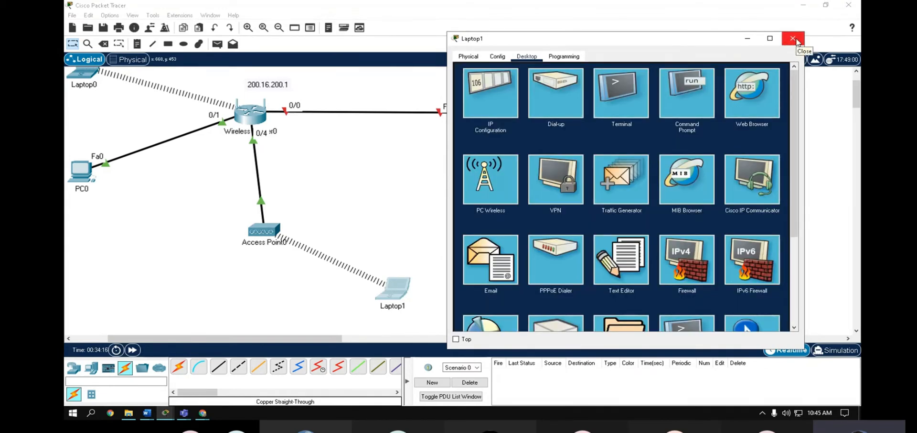
pyautogui.click(793, 39)
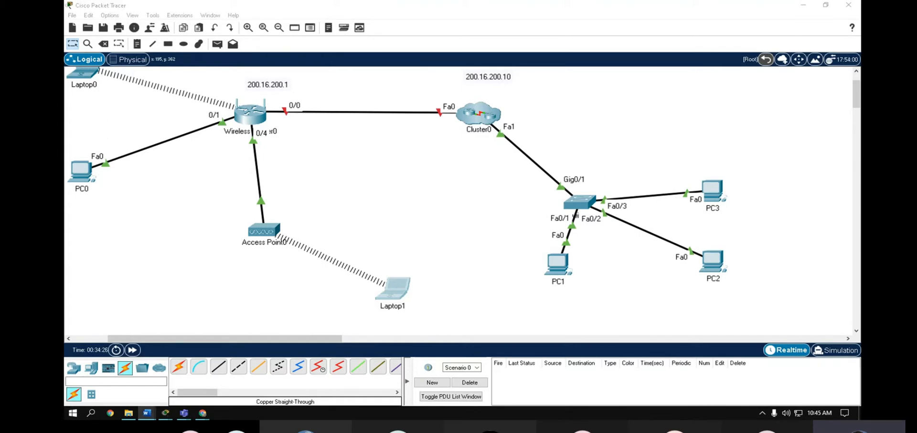
pyautogui.click(192, 192)
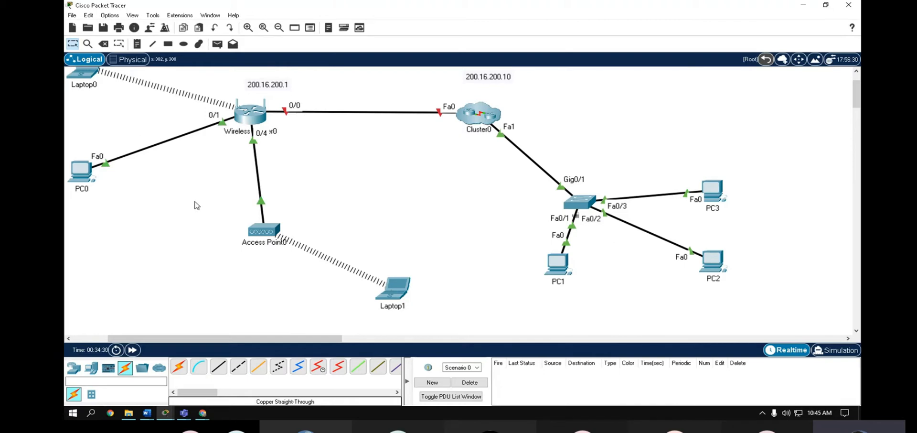
pyautogui.scroll(-1, 194, 206)
pyautogui.scroll(2, 195, 205)
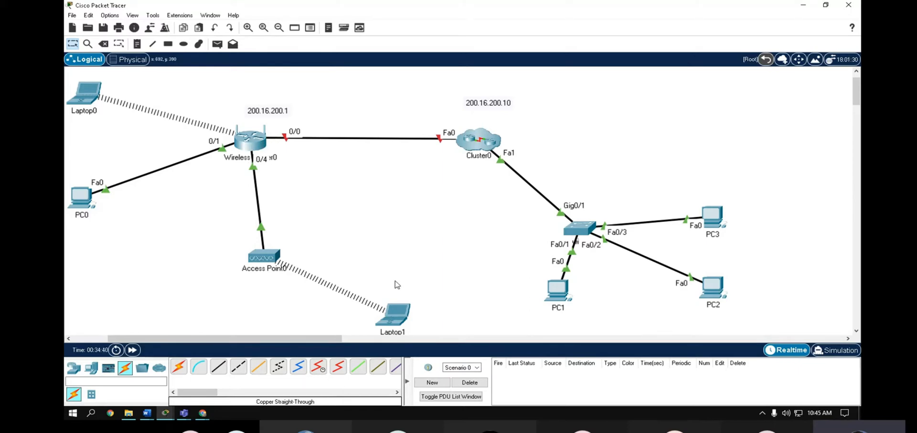
pyautogui.click(394, 314)
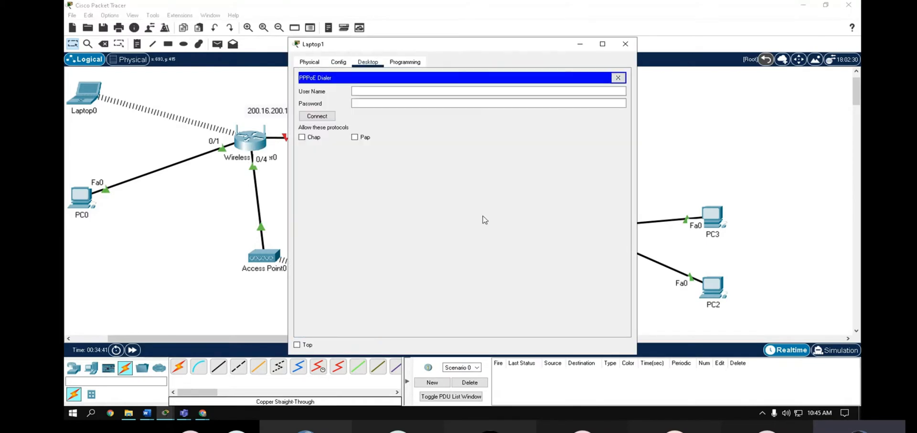
pyautogui.click(625, 44)
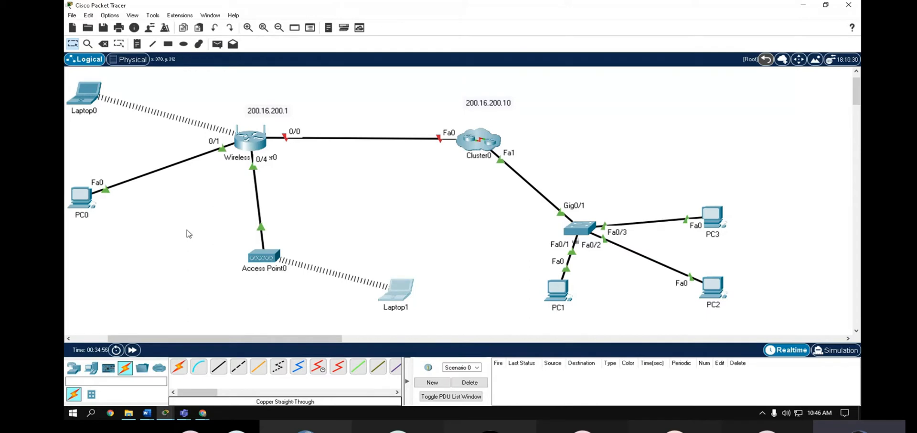
# - Load the router page at 192.168.0.1 in PC0's web browser
pyautogui.click(83, 201)
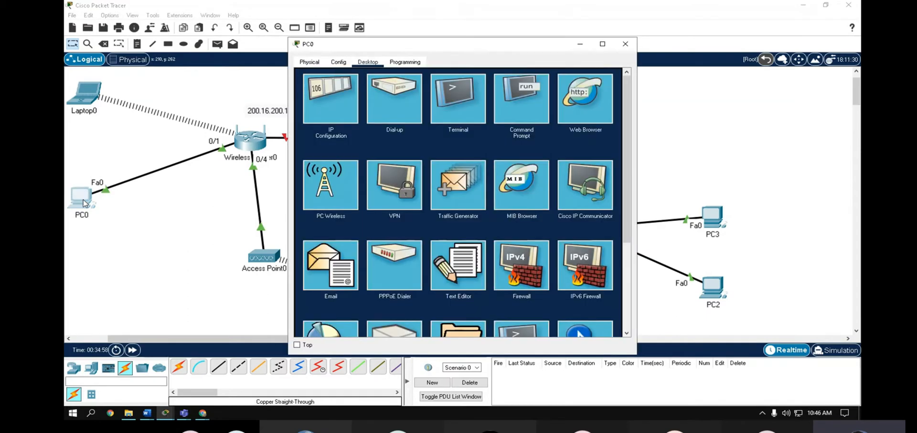
pyautogui.click(594, 110)
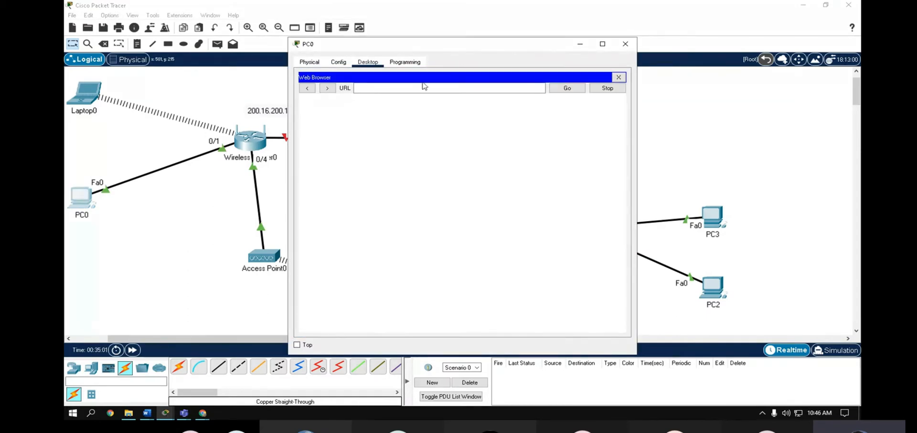
pyautogui.write('19')
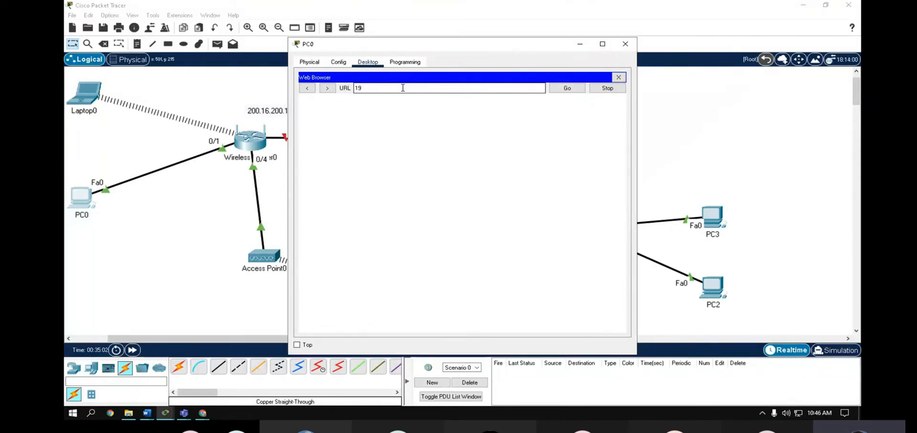
pyautogui.write('2.168.0.1')
pyautogui.click(567, 88)
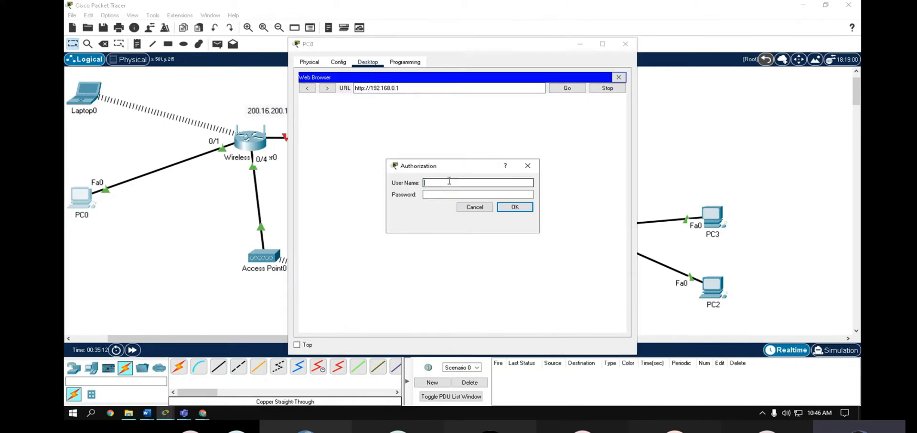
# - Sign in with the router's admin user name and password to reach the setup page
pyautogui.click(449, 183)
pyautogui.write('admin')
pyautogui.press('Tab')
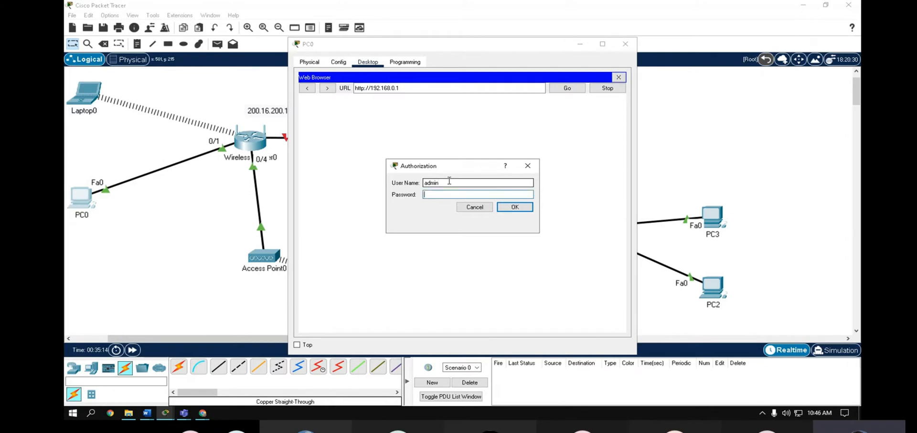
pyautogui.write('admin')
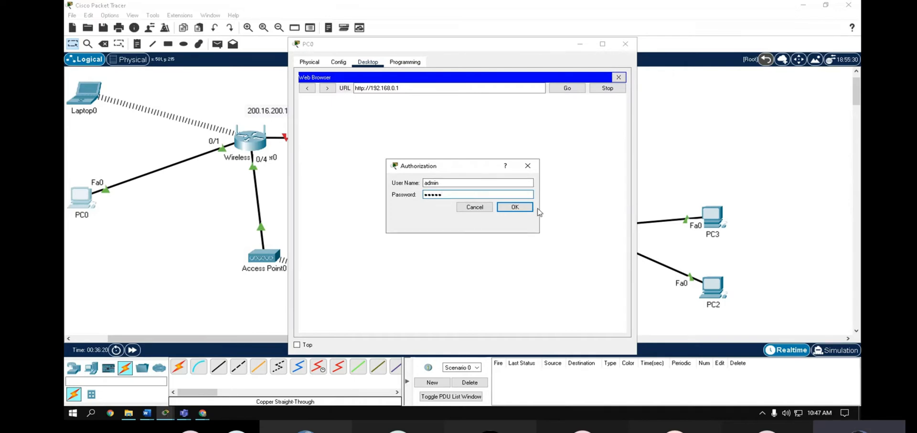
pyautogui.click(512, 207)
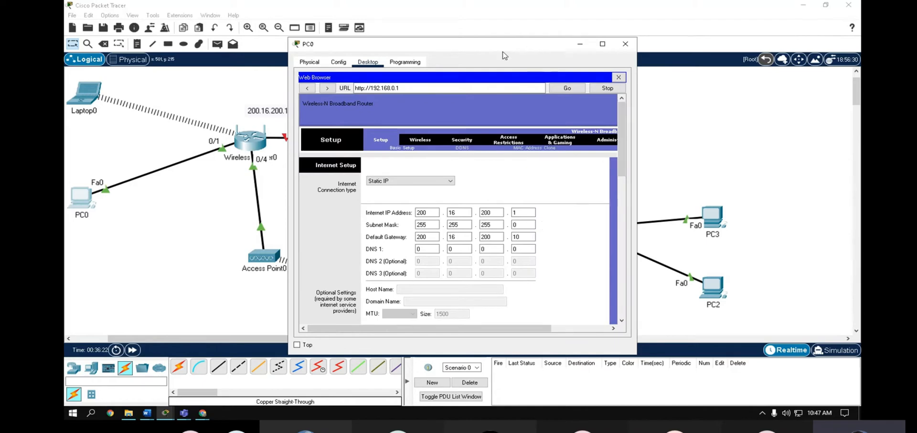
# - Bring PC0's browser window forward and widen it to show the full router menu and help panel
pyautogui.moveTo(490, 42); pyautogui.dragTo(507, 38)
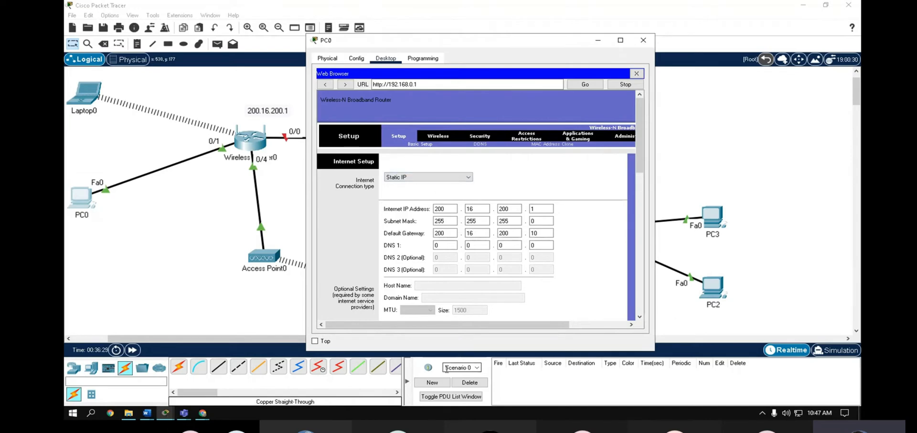
pyautogui.scroll(-3, 571, 221)
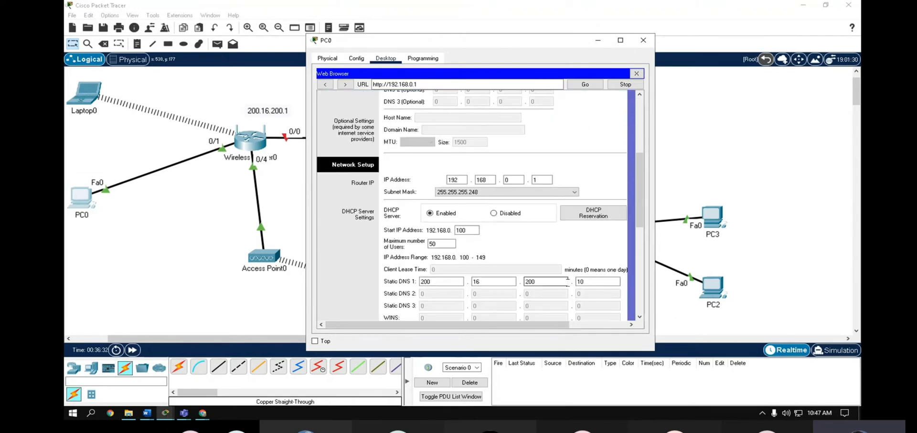
pyautogui.scroll(5, 587, 229)
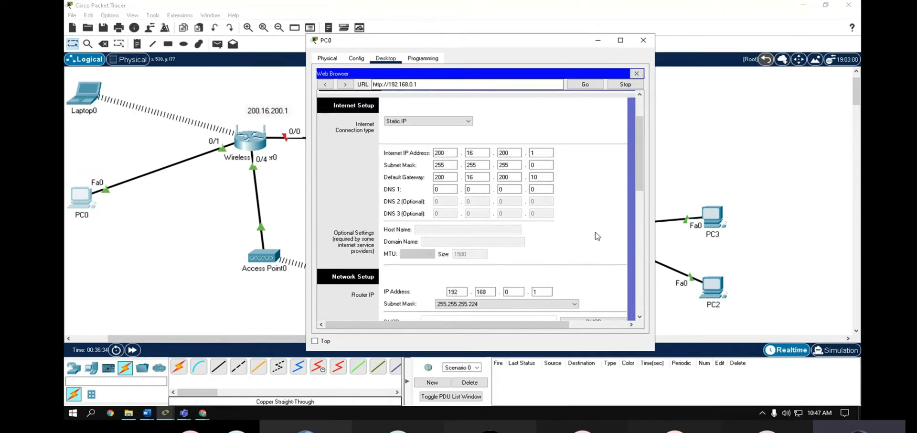
pyautogui.scroll(2, 609, 236)
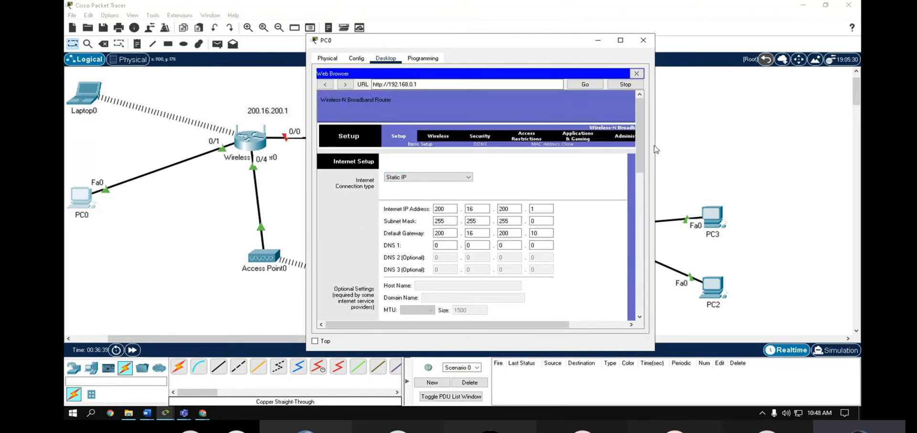
pyautogui.moveTo(658, 144); pyautogui.dragTo(661, 145)
pyautogui.click(759, 149)
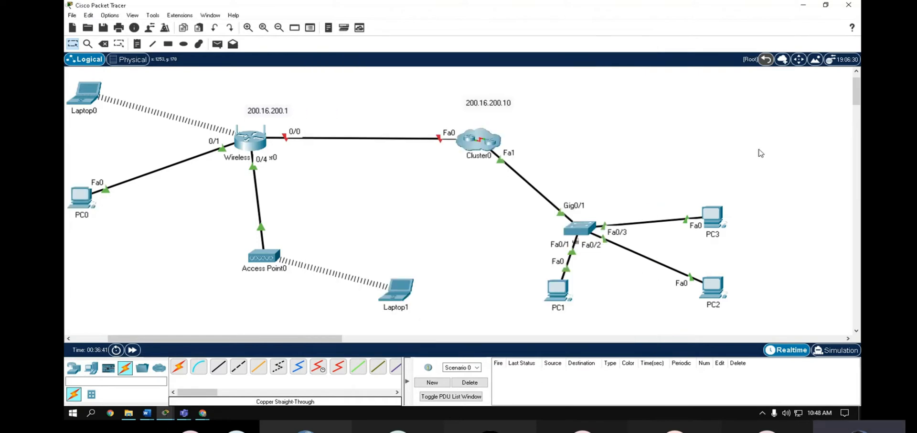
pyautogui.click(86, 195)
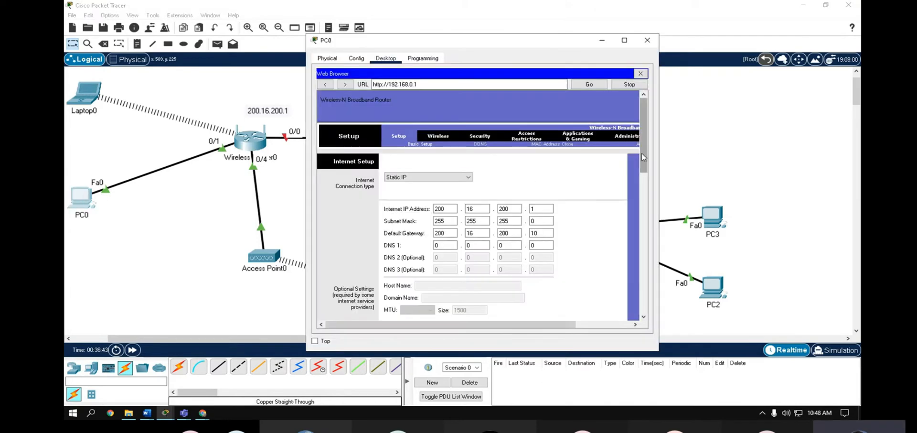
pyautogui.moveTo(659, 143); pyautogui.dragTo(801, 143)
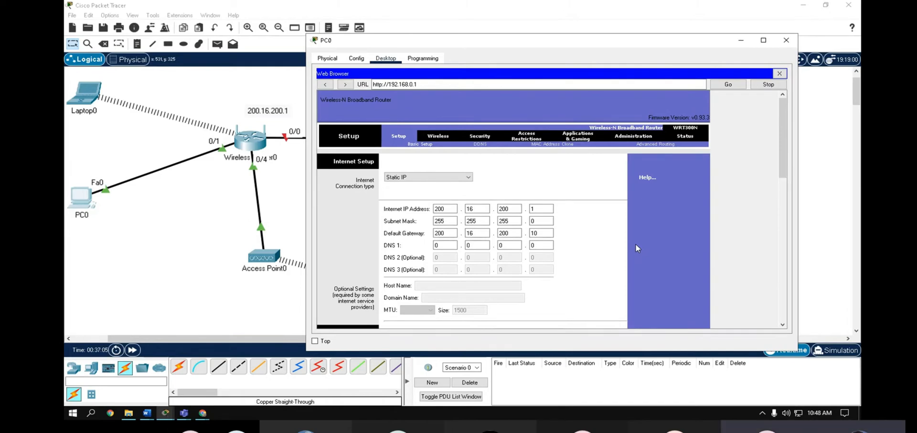
# - On the Administration Management page, enter and confirm a new router password, then save settings
pyautogui.click(634, 136)
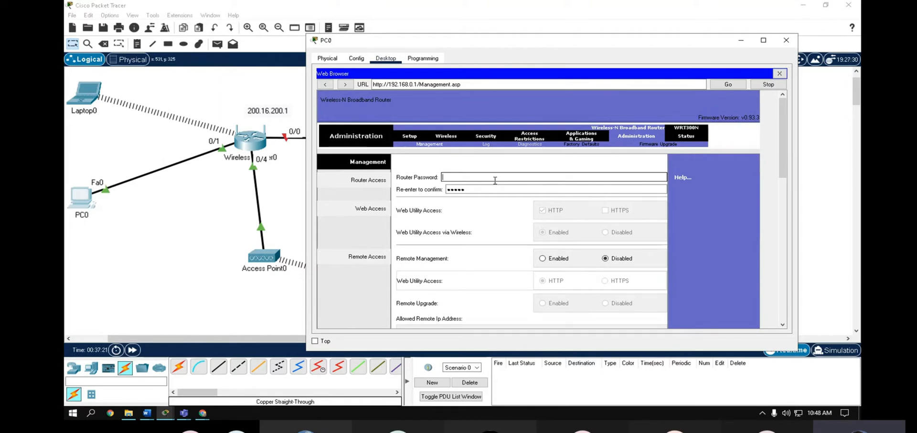
pyautogui.write('cisco123')
pyautogui.press('Tab')
pyautogui.write('cisco')
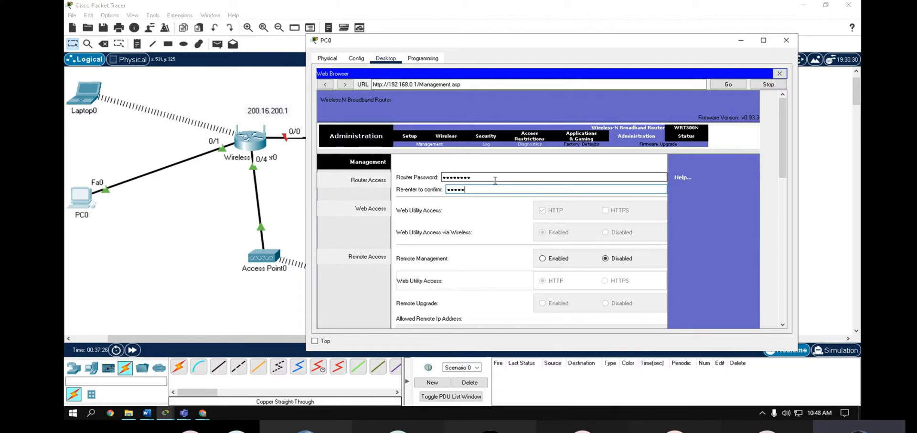
pyautogui.write('12')
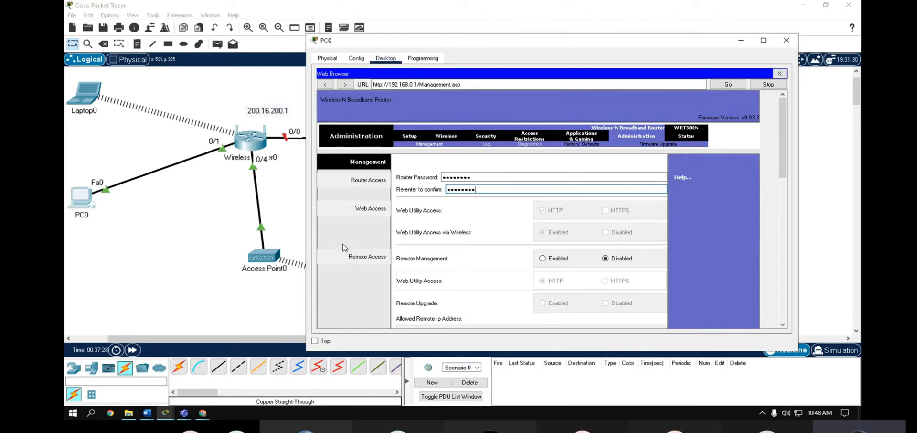
pyautogui.scroll(-10, 346, 248)
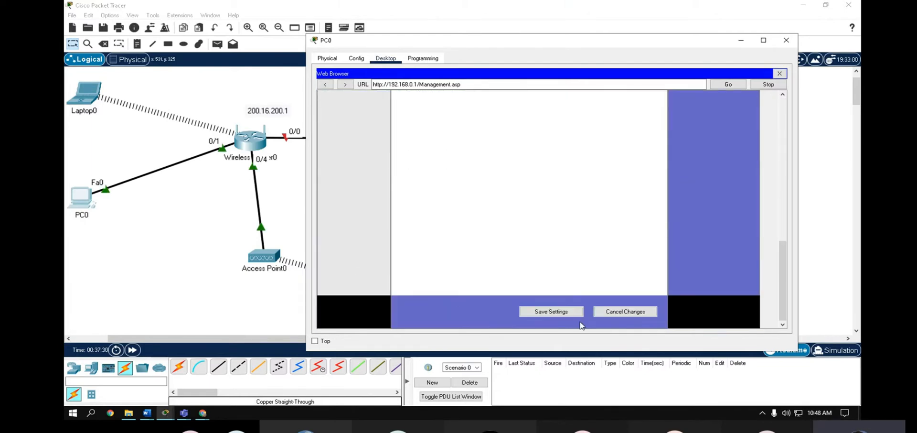
pyautogui.click(569, 314)
# - Log back in to the router with the admin user name and password
pyautogui.click(598, 205)
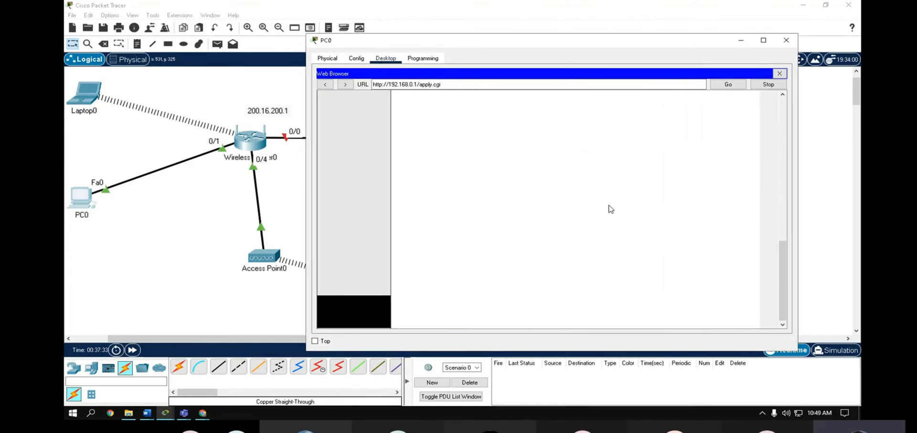
pyautogui.click(529, 191)
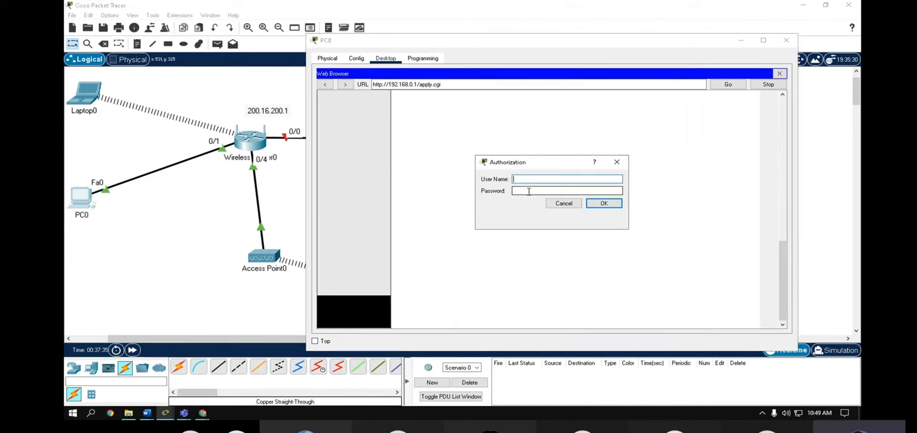
pyautogui.write('admin')
pyautogui.press('Tab')
pyautogui.write('admin')
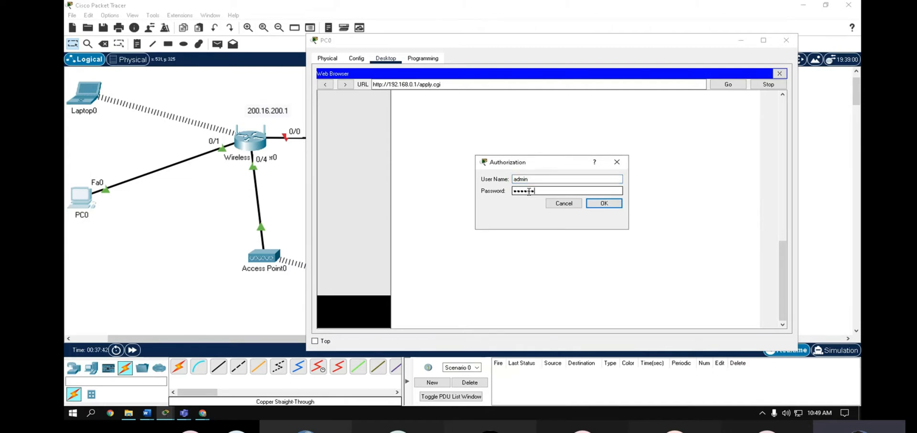
pyautogui.write('12')
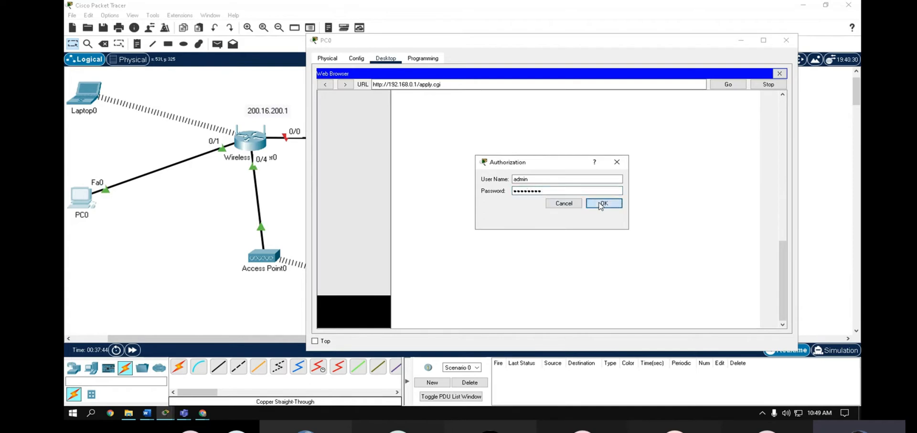
pyautogui.click(600, 204)
# - Continue past the confirmation and return to the router's Basic Setup page
pyautogui.click(559, 123)
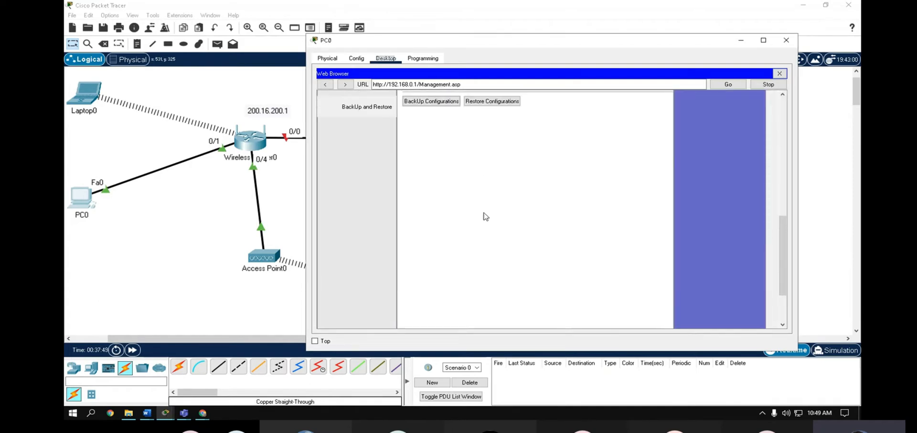
pyautogui.scroll(10, 525, 225)
pyautogui.scroll(3, 557, 234)
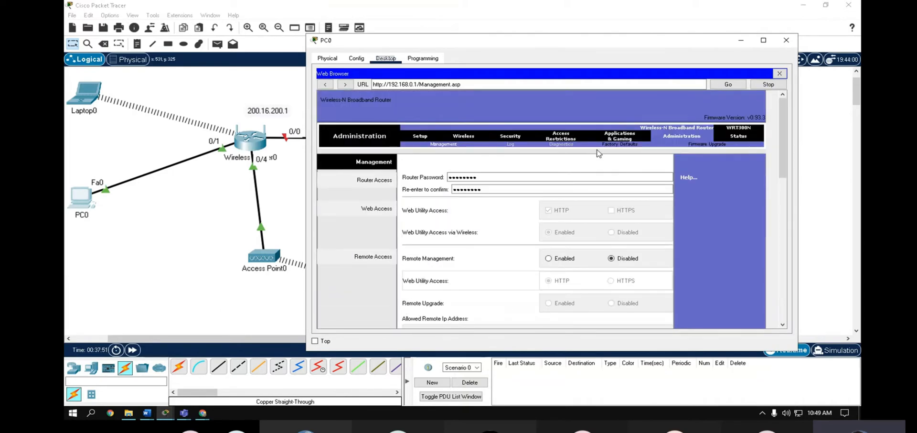
pyautogui.click(417, 138)
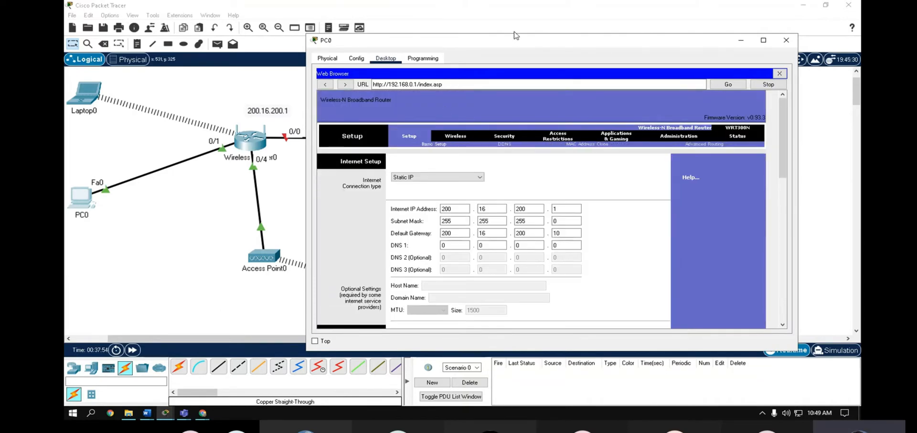
pyautogui.moveTo(377, 41); pyautogui.dragTo(456, 40)
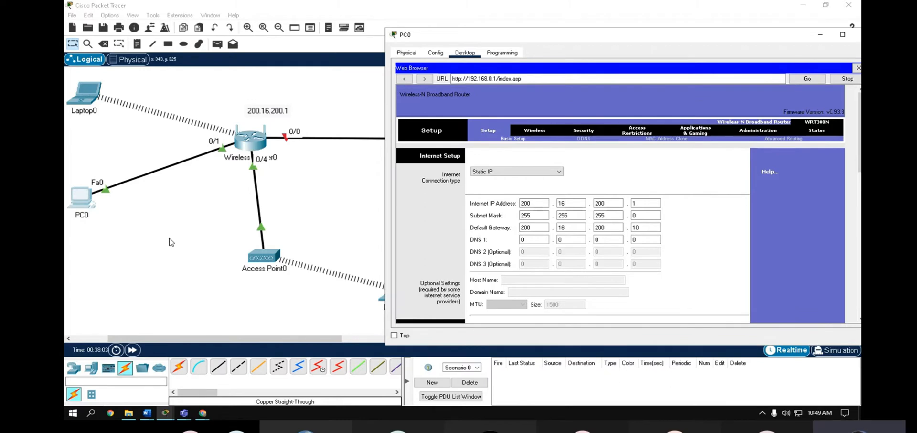
# - Place a laptop above the wireless router and rename it 'threat actor'
pyautogui.click(111, 261)
pyautogui.click(92, 369)
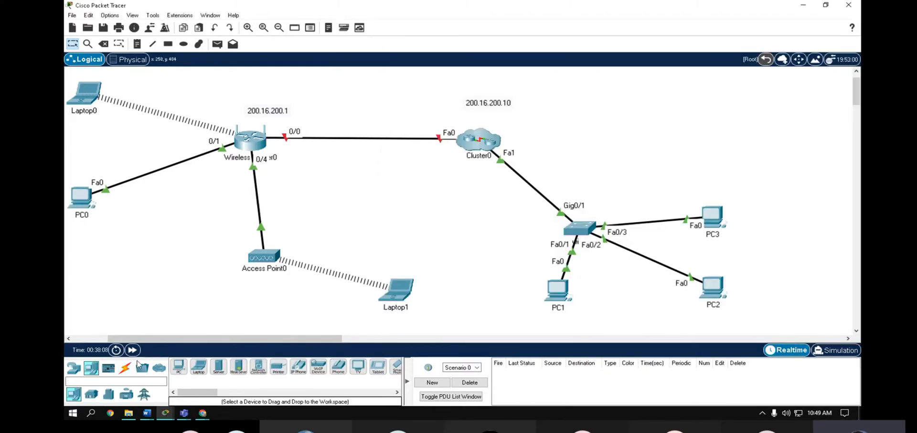
pyautogui.click(195, 371)
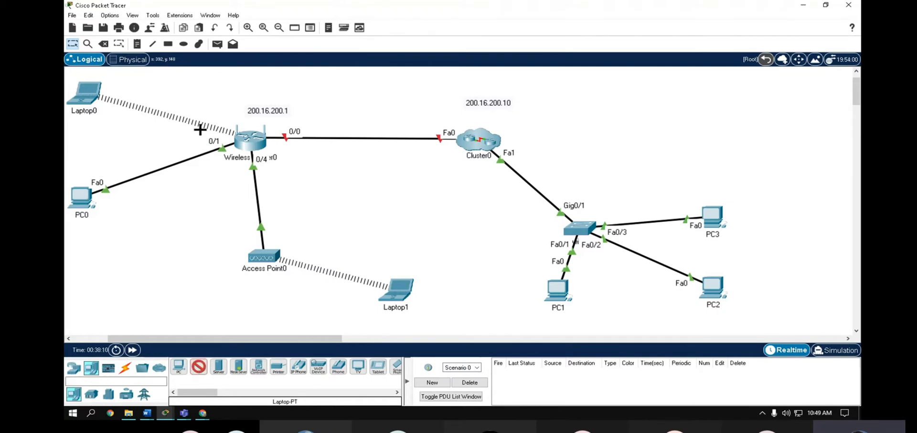
pyautogui.click(219, 82)
pyautogui.click(230, 101)
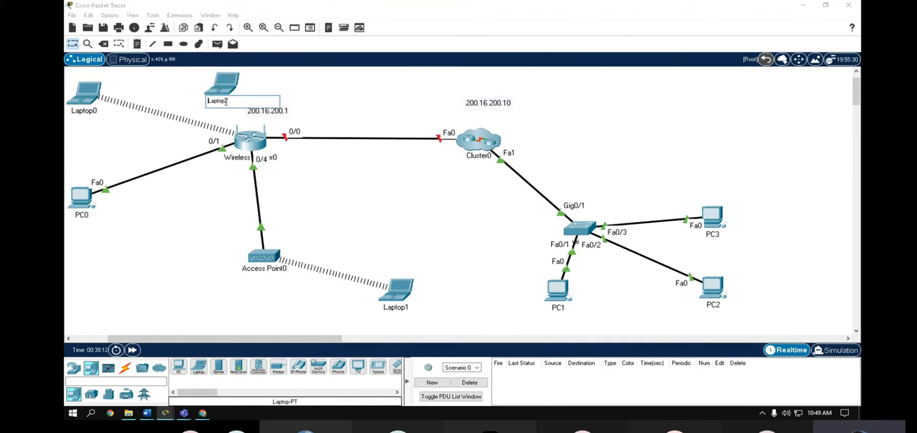
pyautogui.write('threat actor')
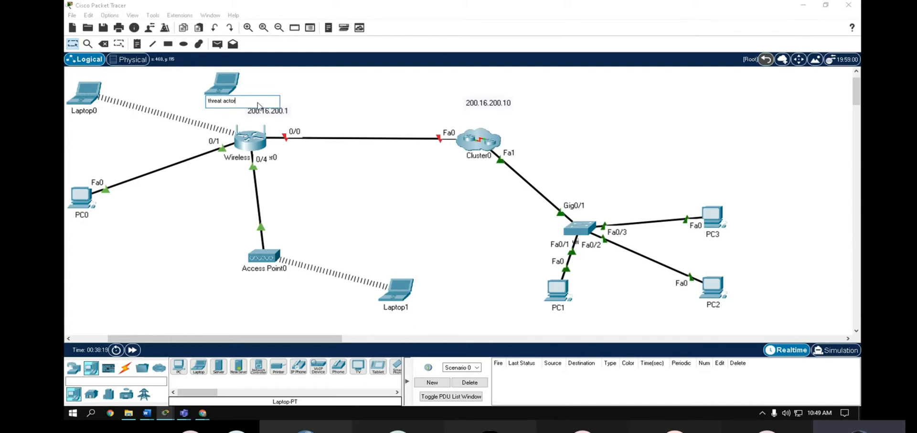
pyautogui.moveTo(261, 103); pyautogui.dragTo(220, 98)
pyautogui.click(186, 87)
# - Circle the threat actor laptop with a light-yellow filled ellipse
pyautogui.click(183, 44)
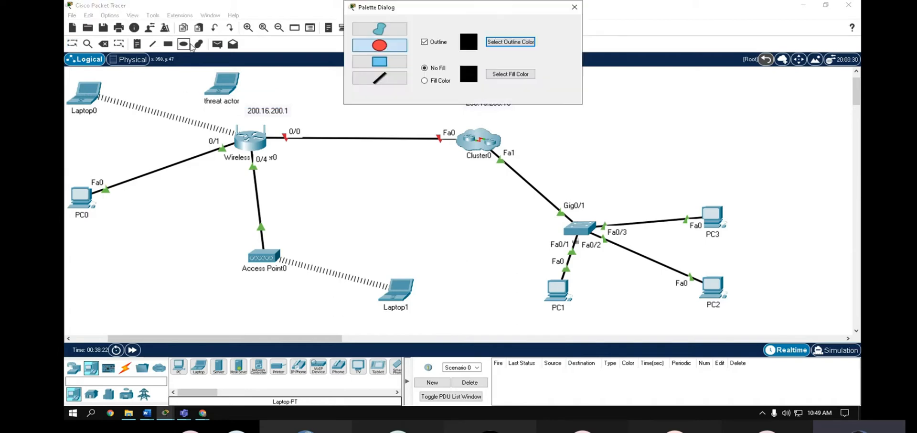
pyautogui.click(436, 80)
pyautogui.click(515, 76)
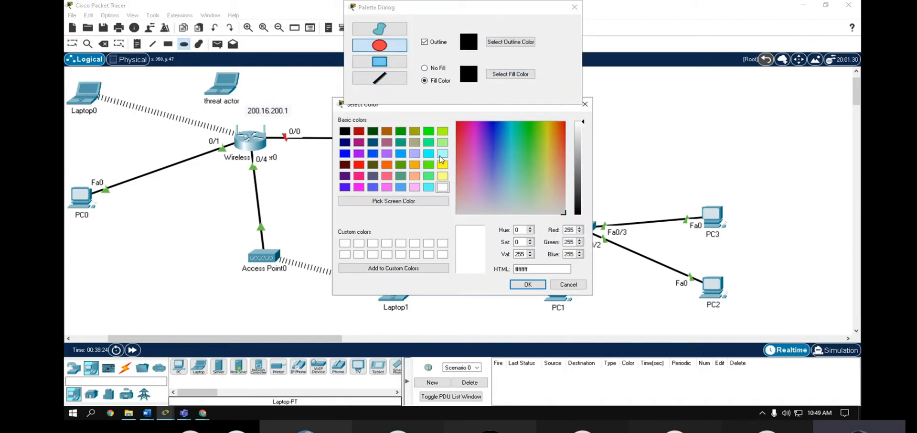
pyautogui.click(443, 176)
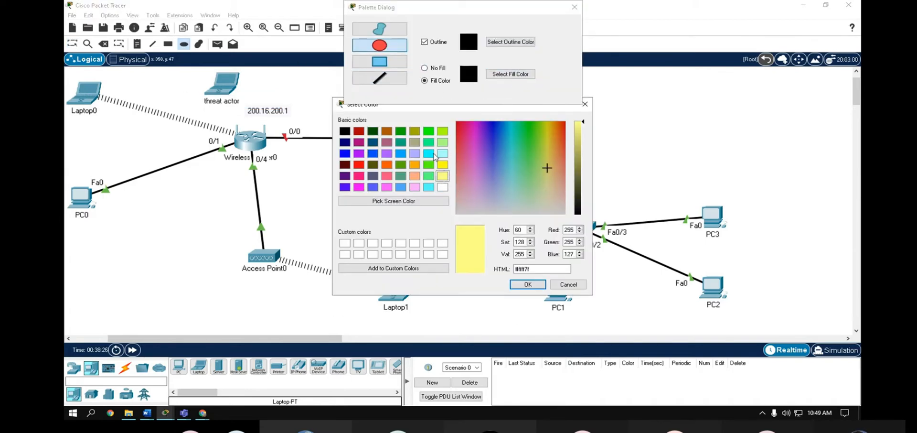
pyautogui.click(527, 284)
pyautogui.moveTo(185, 67); pyautogui.dragTo(260, 114)
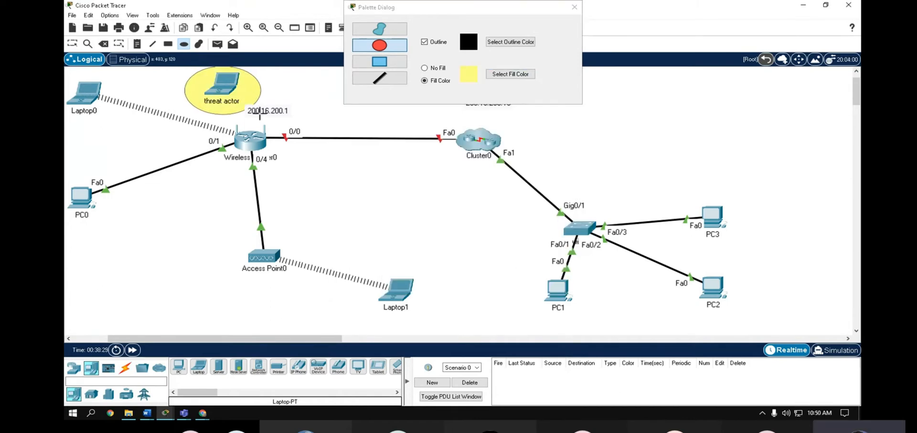
pyautogui.click(575, 7)
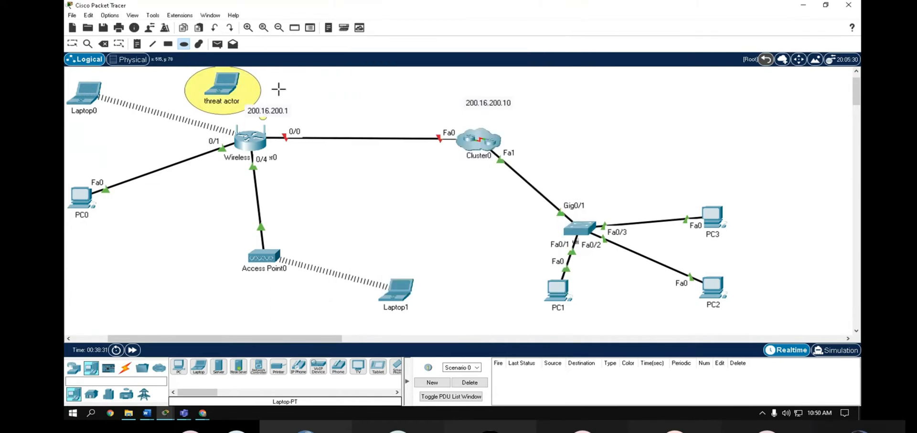
pyautogui.click(73, 44)
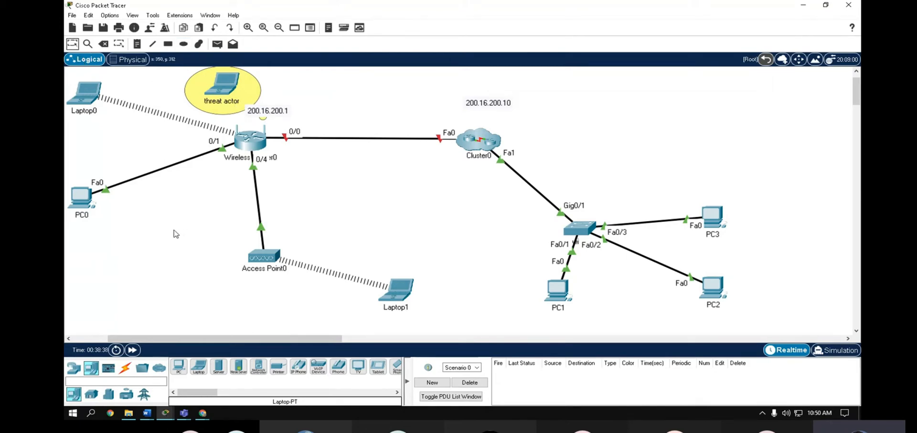
# - Replace the threat actor laptop's original network card with the WPC300N wireless module
pyautogui.click(223, 89)
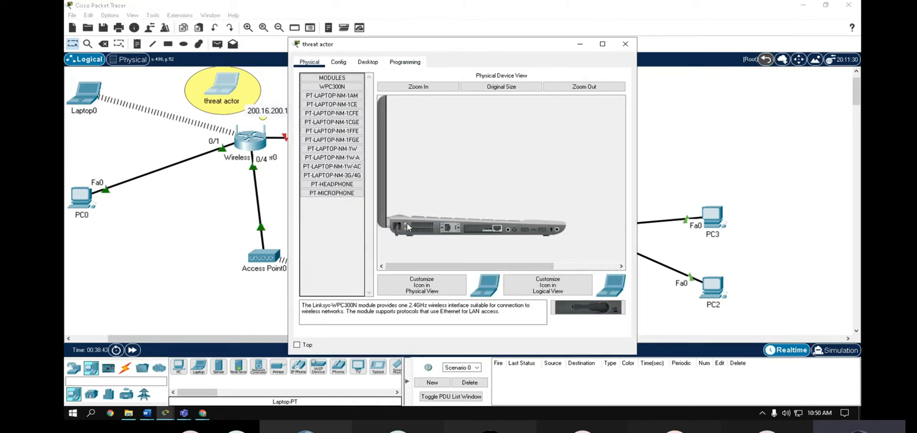
pyautogui.moveTo(404, 228); pyautogui.dragTo(337, 273)
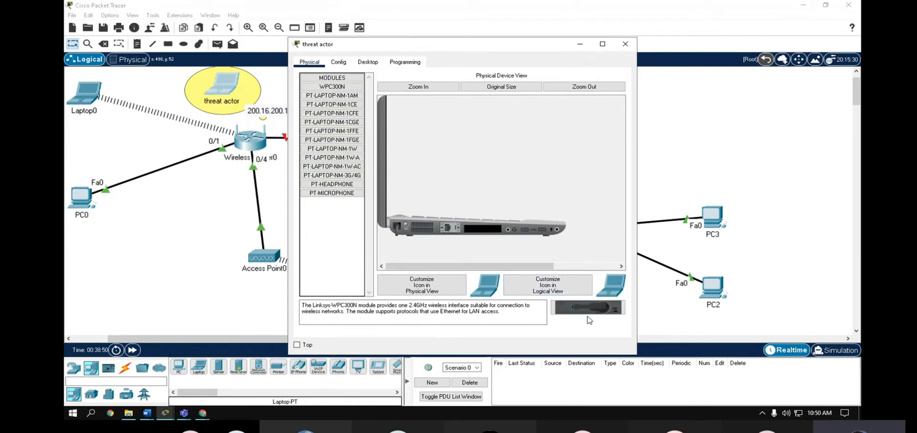
pyautogui.moveTo(580, 302); pyautogui.dragTo(487, 236)
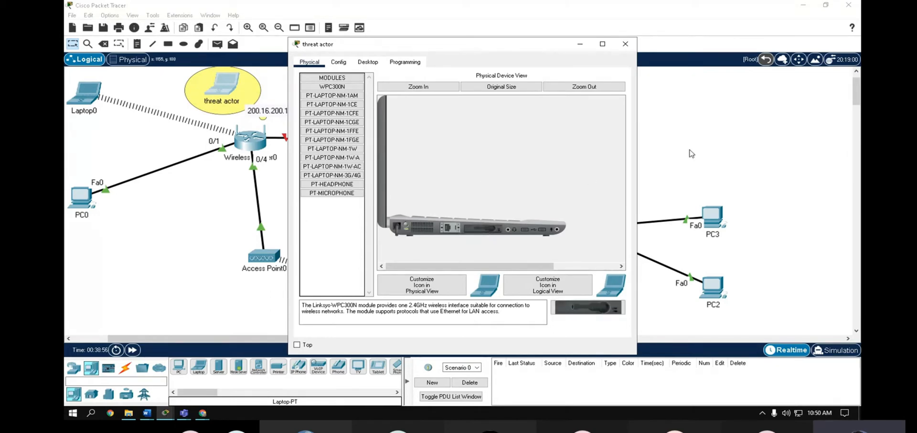
pyautogui.moveTo(407, 44); pyautogui.dragTo(534, 36)
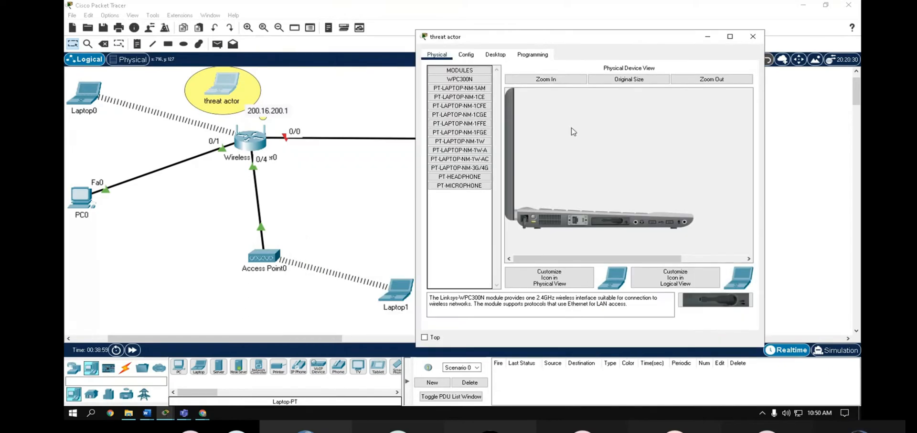
# - In PC Wireless, select the first listed network and connect using its WPA2 pre-shared key
pyautogui.click(497, 57)
pyautogui.click(455, 192)
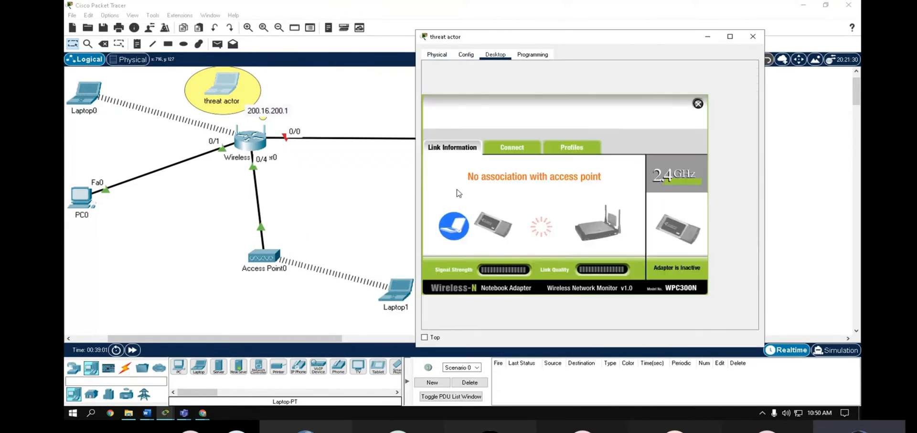
pyautogui.click(512, 147)
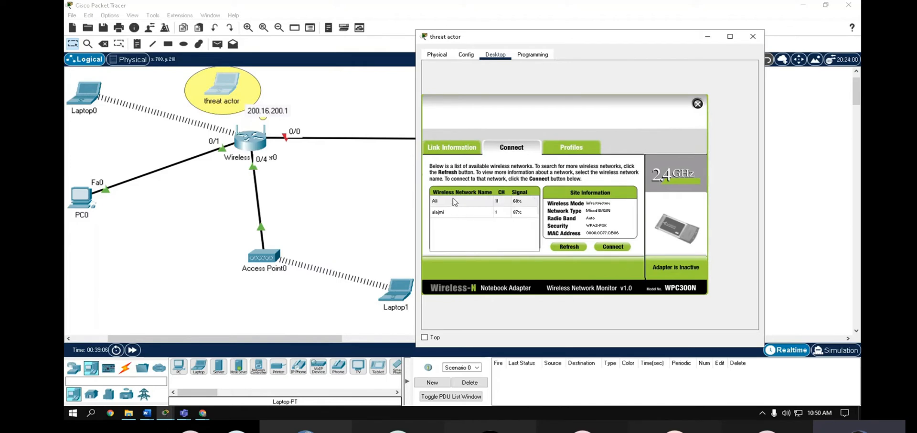
pyautogui.click(454, 201)
pyautogui.click(613, 247)
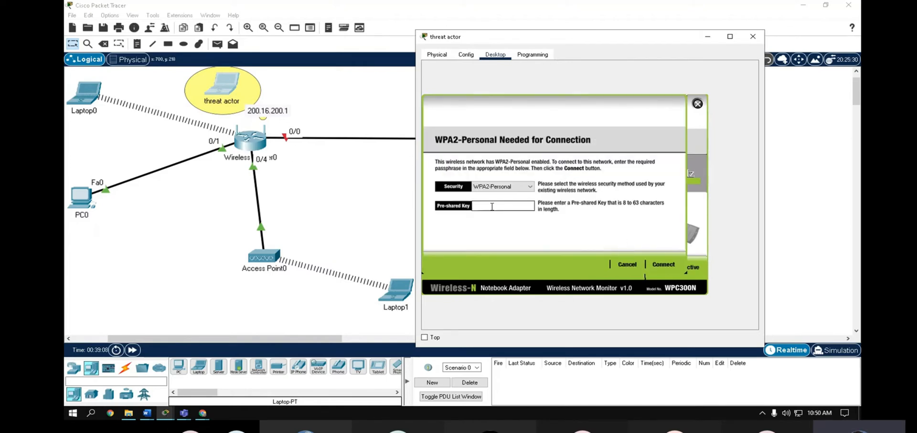
pyautogui.write('66')
pyautogui.write('12345')
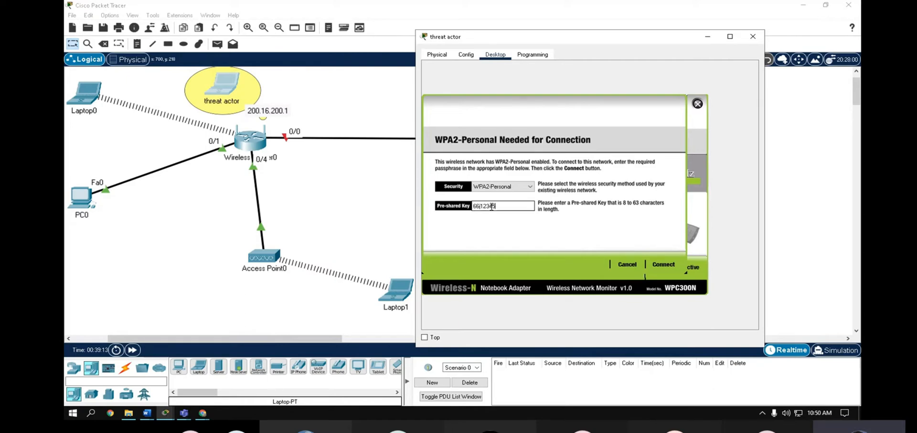
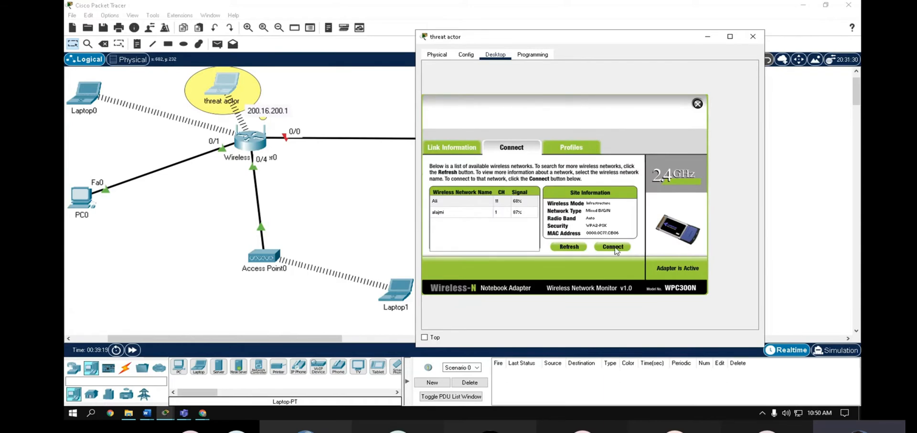
# - Close the PC Wireless panel and minimize the threat actor laptop's window
pyautogui.click(698, 103)
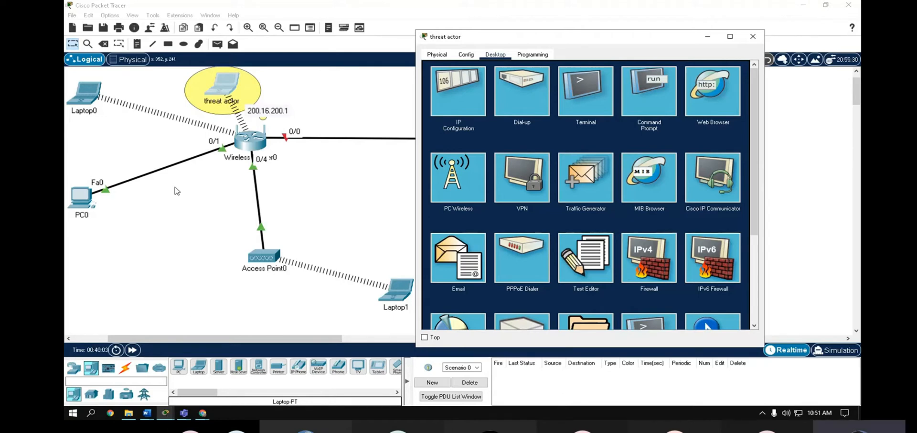
pyautogui.click(708, 38)
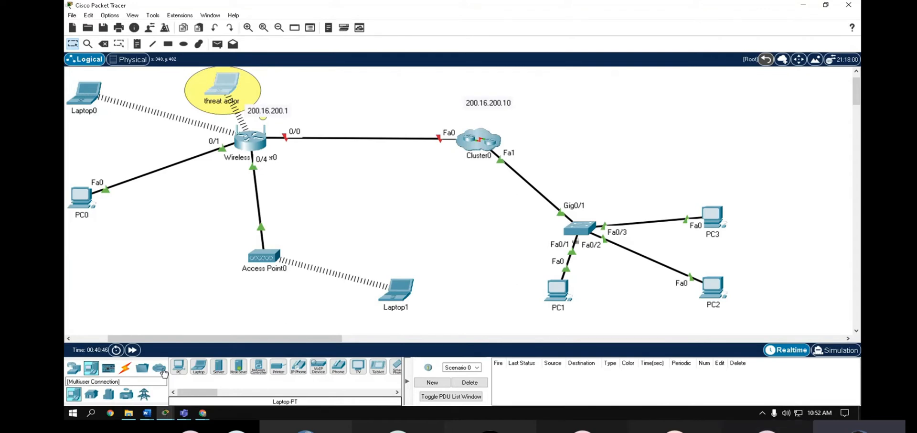
# - Launch Notepad from Windows search and move its window aside
pyautogui.click(90, 413)
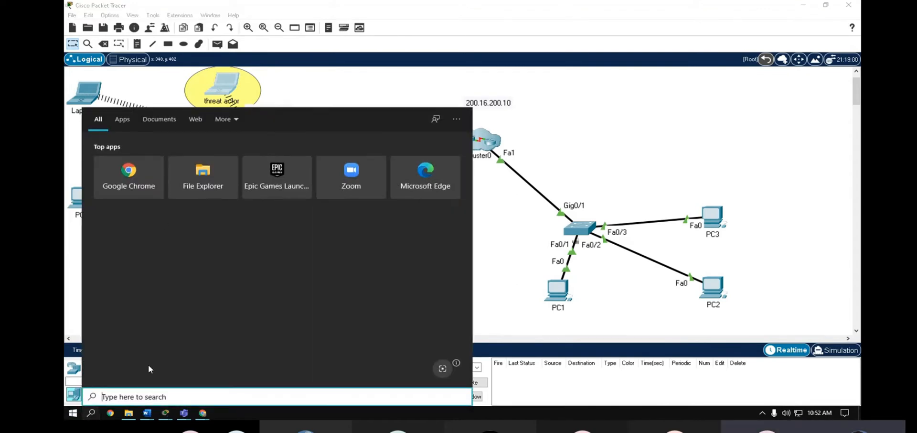
pyautogui.write('notepad')
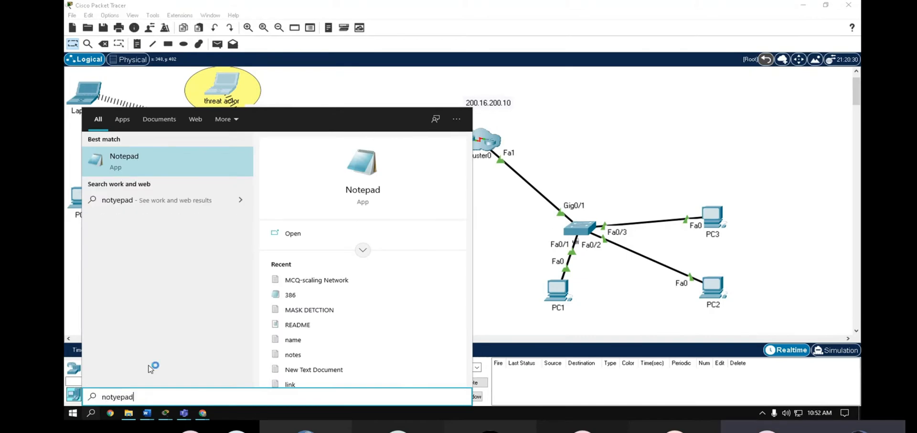
pyautogui.press('Return')
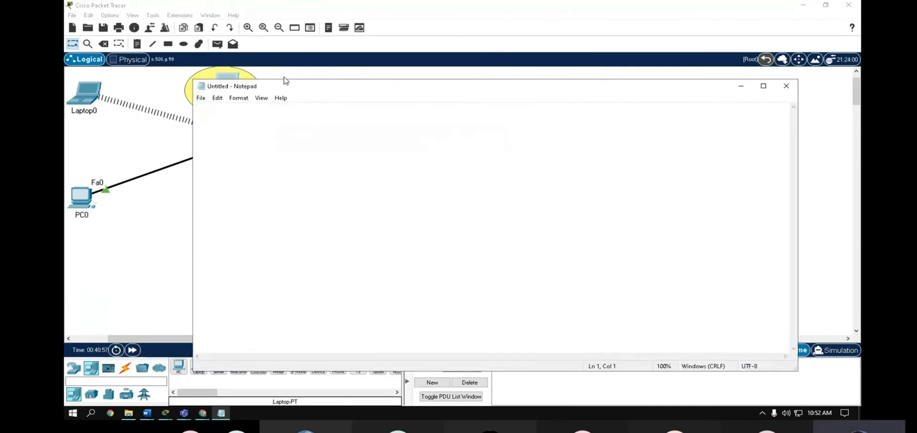
pyautogui.moveTo(400, 89); pyautogui.dragTo(550, 116)
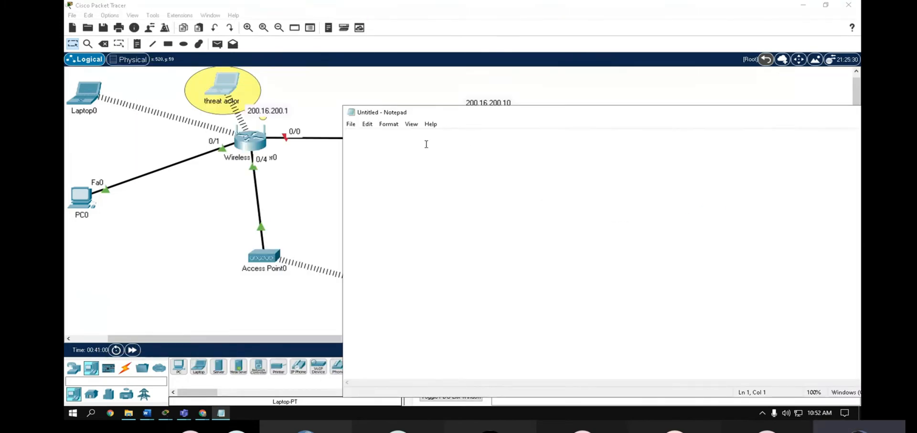
# - Note '1. MAC address of the PC' and that it's found with 'ip config /all'
pyautogui.write('1.')
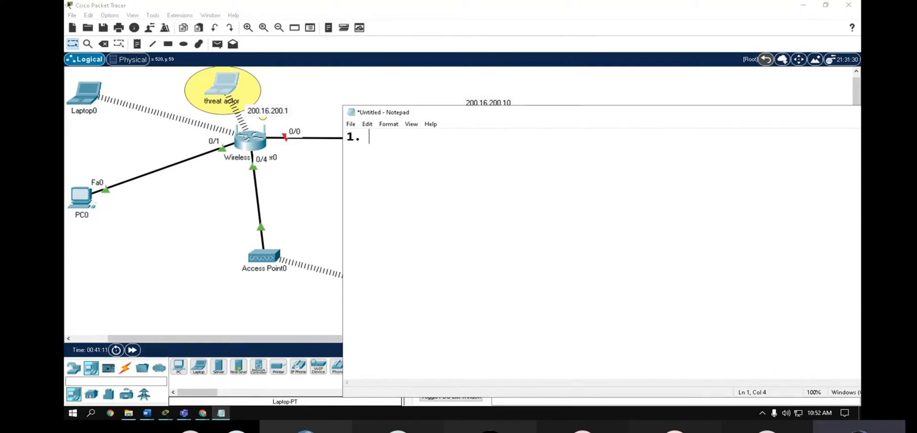
pyautogui.write('MAC addr')
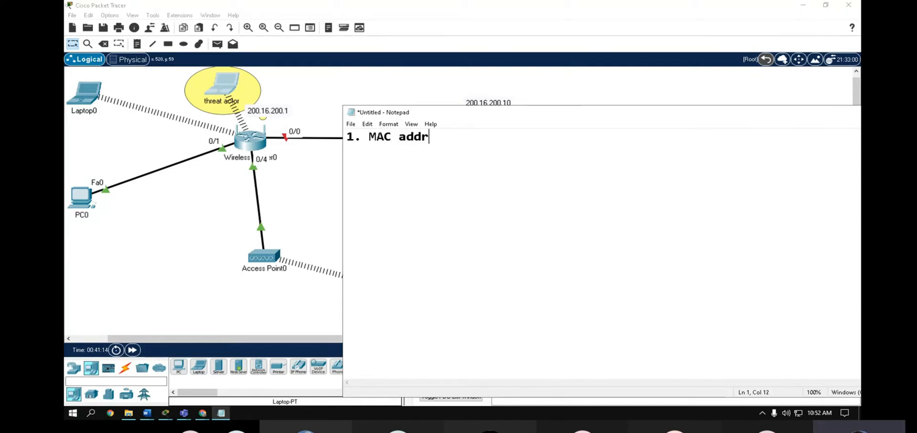
pyautogui.write('ess of the PC')
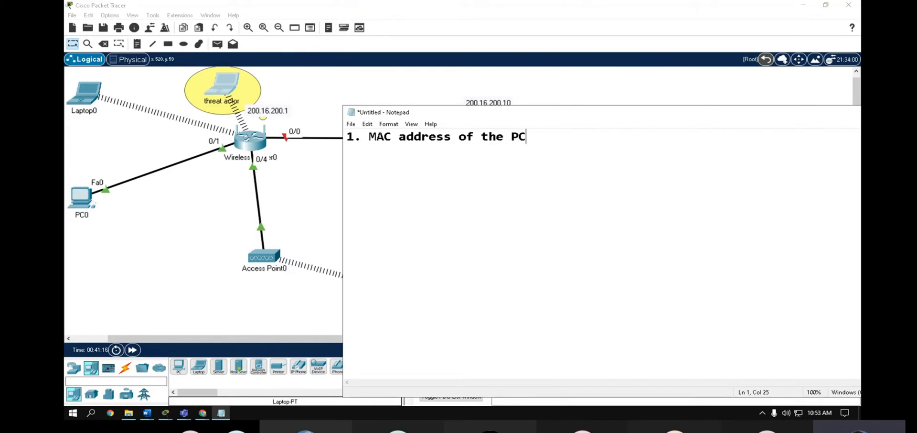
pyautogui.press('Return')
pyautogui.click(536, 137)
pyautogui.write('how i can ')
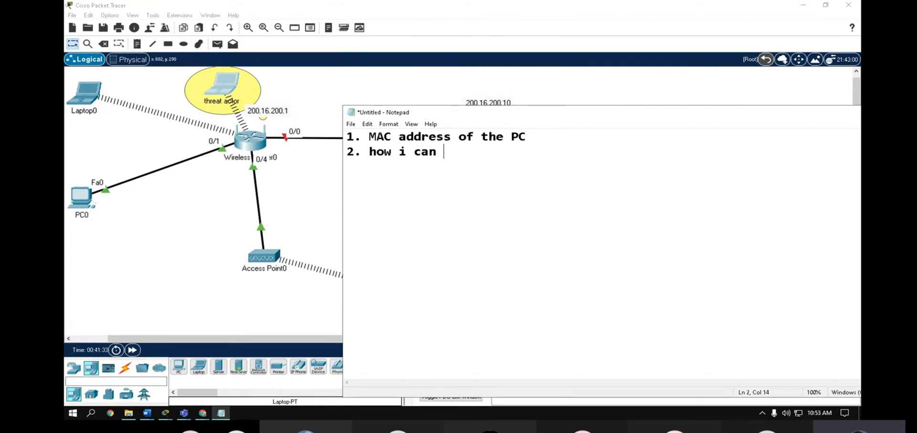
pyautogui.write('find the M')
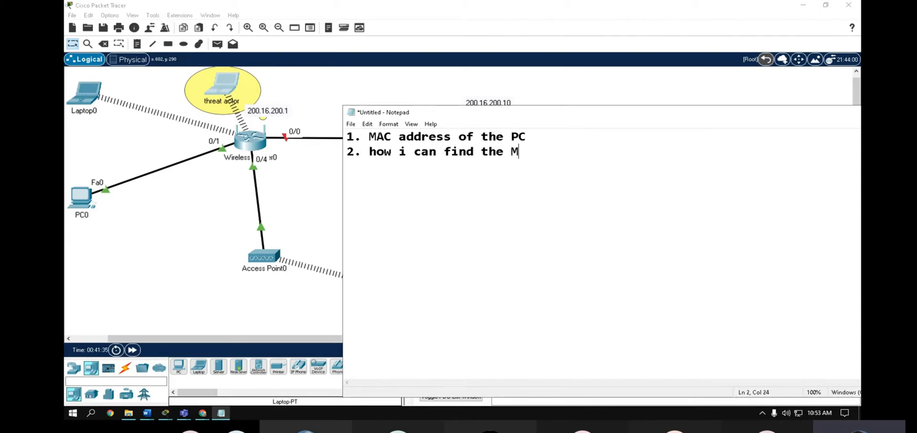
pyautogui.write('AC address of teh')
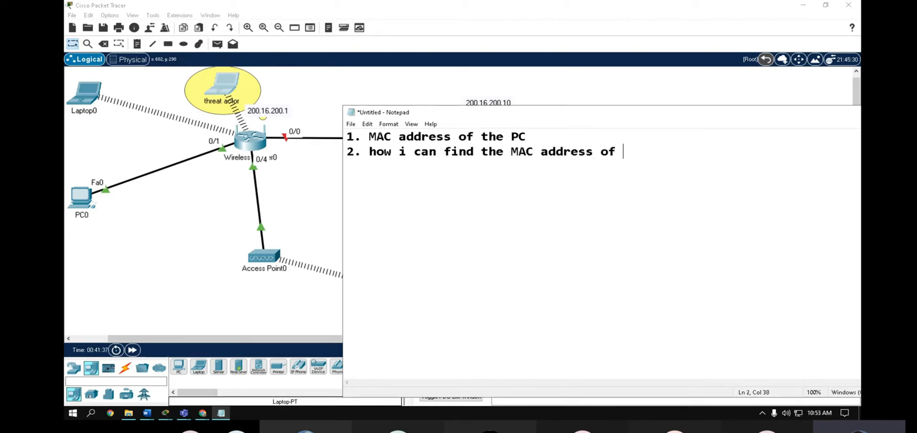
pyautogui.press('BackSpace')
pyautogui.press('BackSpace')
pyautogui.press('BackSpace')
pyautogui.write('he PC ')
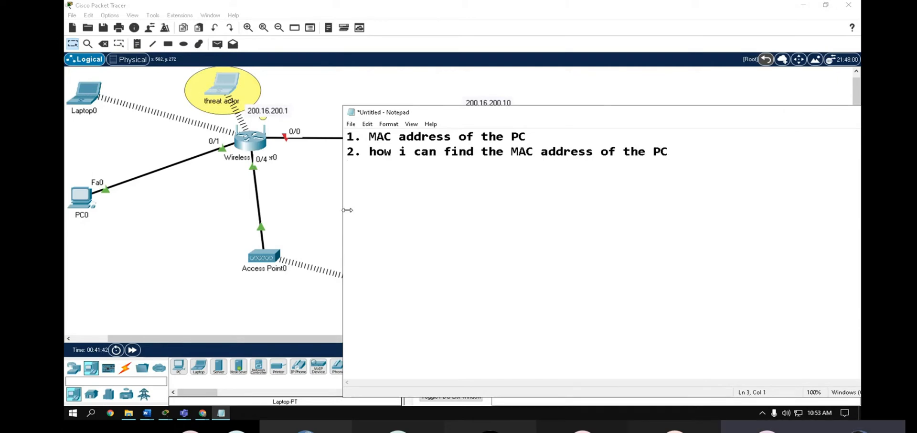
pyautogui.write('ip config')
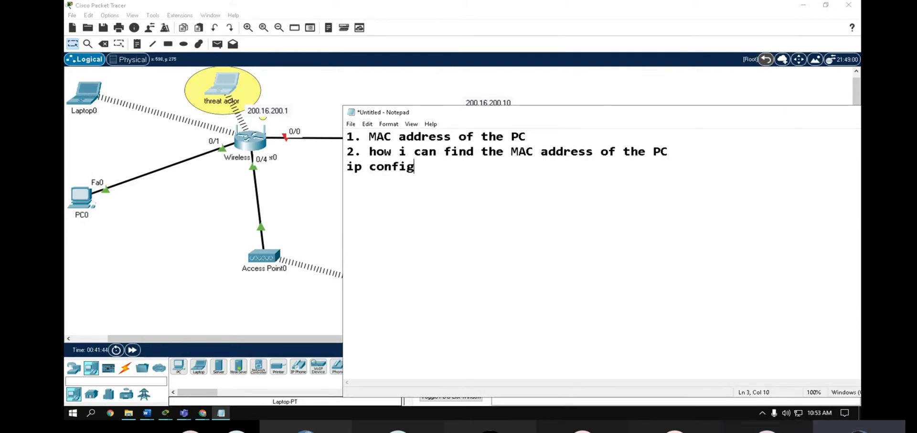
pyautogui.write(' /all')
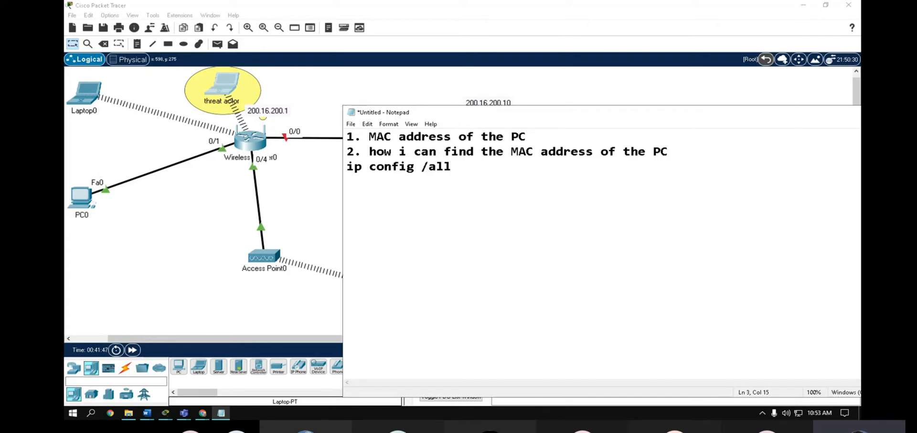
pyautogui.click(222, 89)
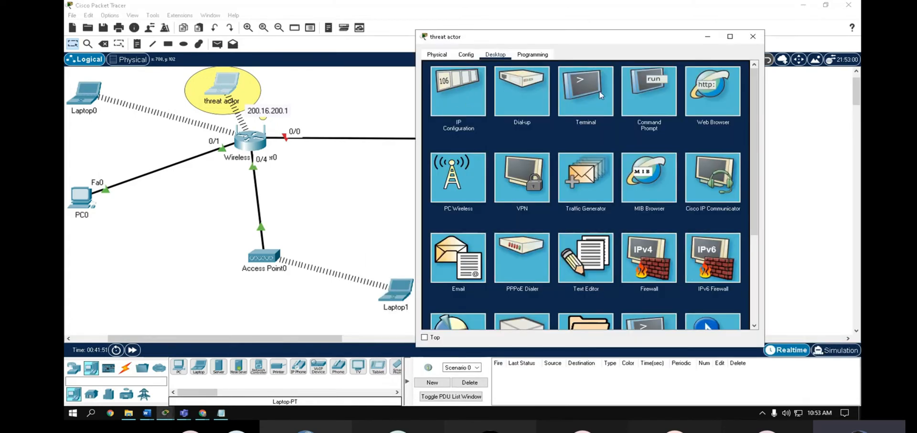
# - Run ipconfig /all in the threat actor laptop's Command Prompt
pyautogui.click(641, 102)
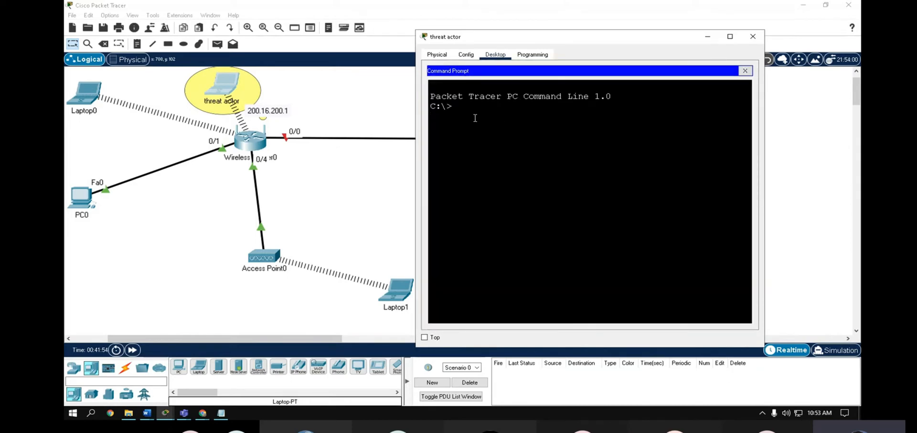
pyautogui.press('Return')
pyautogui.write('ipconfig a/')
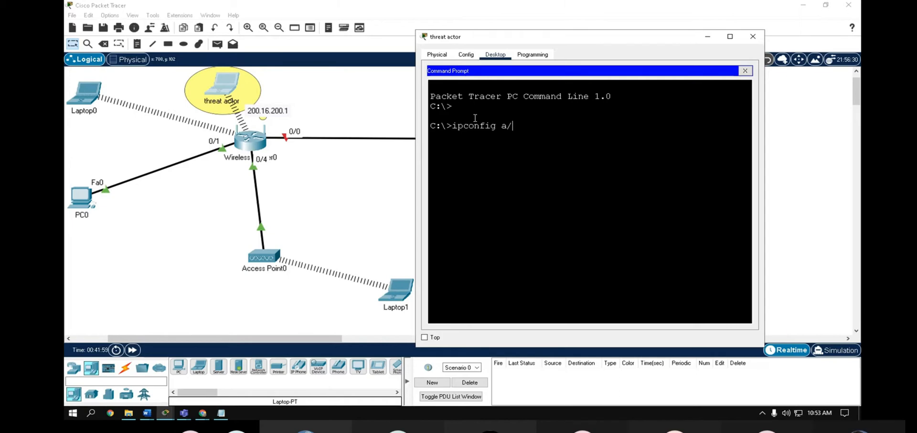
pyautogui.press('BackSpace')
pyautogui.press('BackSpace')
pyautogui.write('/all')
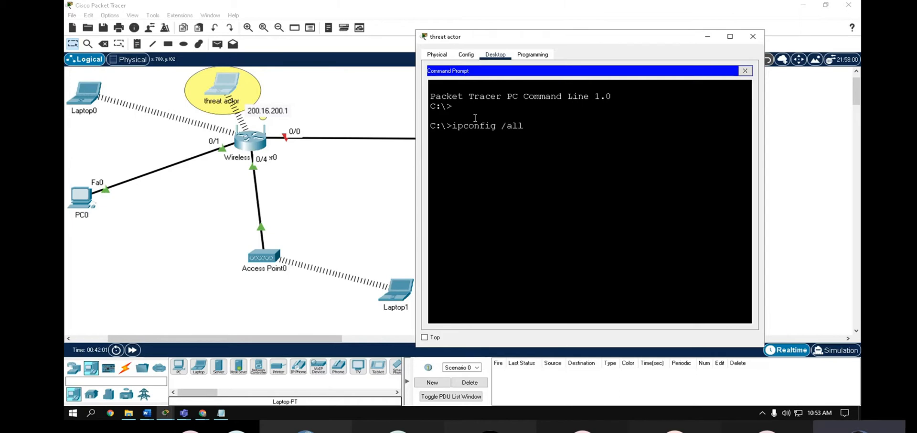
pyautogui.press('Return')
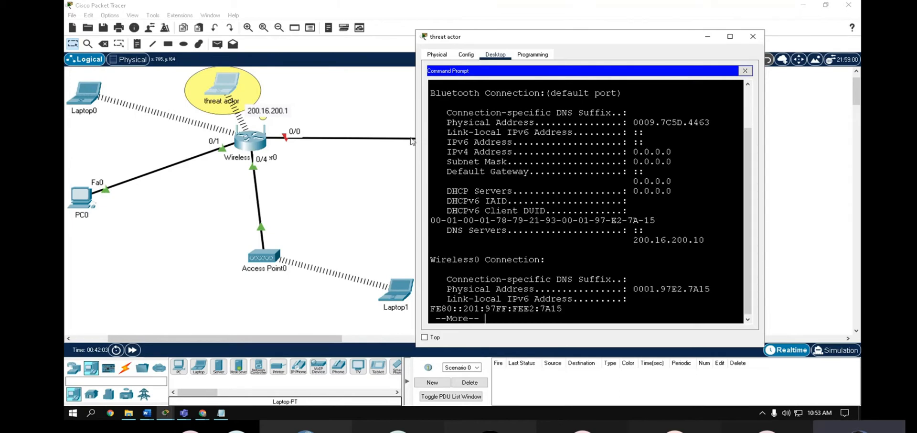
# - Copy the Wireless0 physical address 0001.97E2.7A15 and return to Notepad
pyautogui.moveTo(415, 137); pyautogui.dragTo(384, 132)
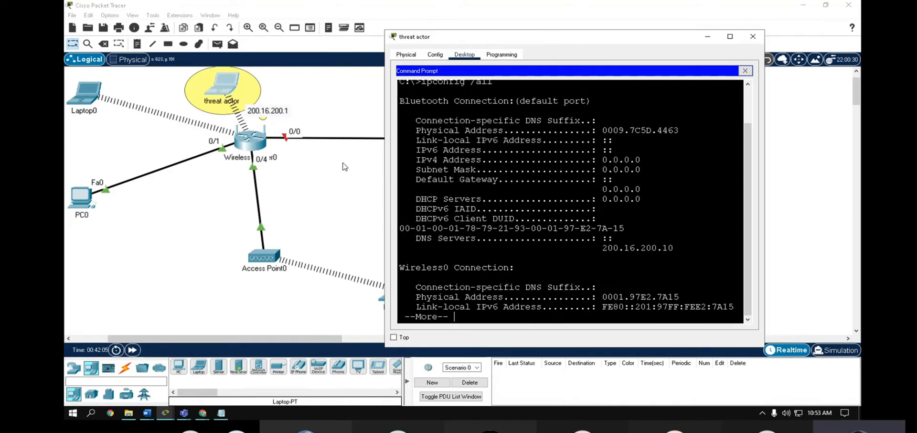
pyautogui.scroll(-3, 268, 221)
pyautogui.scroll(4, 268, 222)
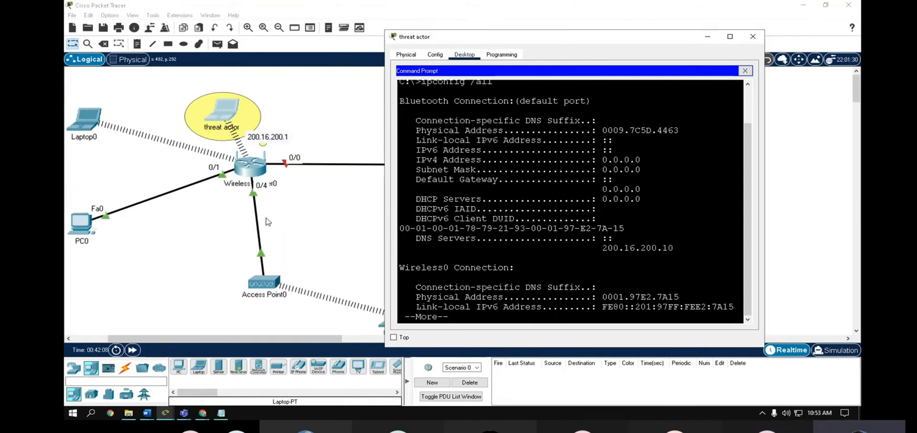
pyautogui.moveTo(413, 269); pyautogui.dragTo(515, 268)
pyautogui.click(652, 304)
pyautogui.moveTo(603, 297); pyautogui.dragTo(682, 297)
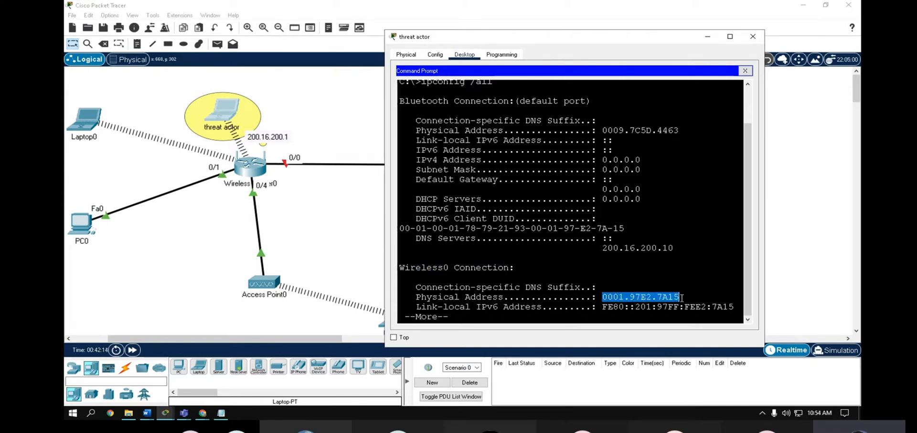
pyautogui.rightClick(656, 301)
pyautogui.click(678, 305)
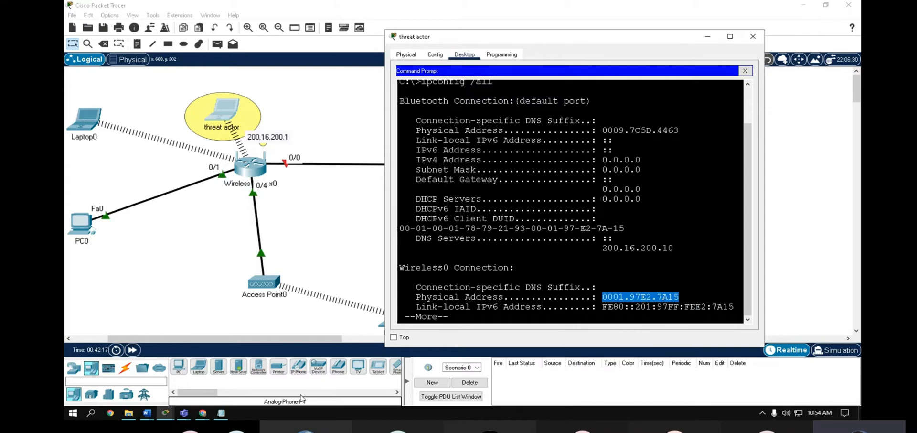
pyautogui.click(220, 413)
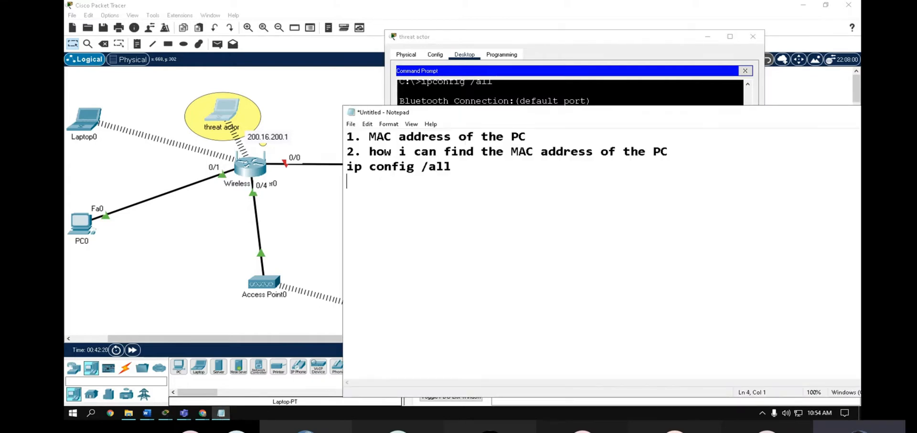
# - Paste the address into the notes and rewrite it as 00:01:97:E2:7A:15
pyautogui.press('Return')
pyautogui.press('Return')
pyautogui.hotkey('ctrl', 'v')
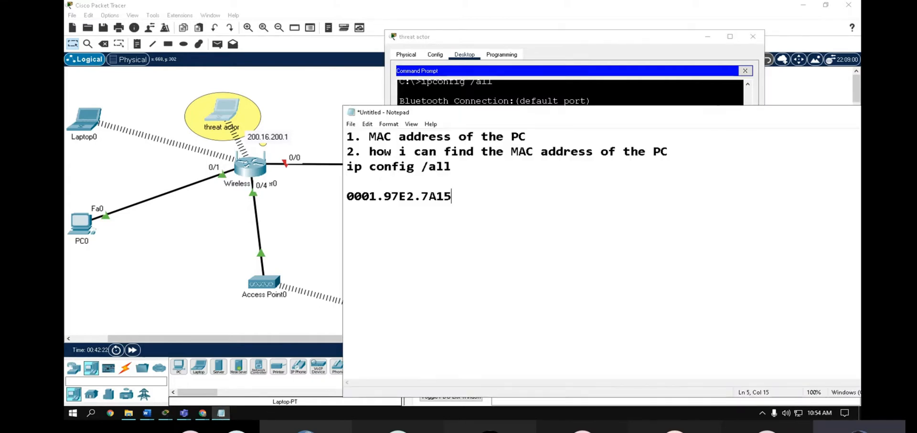
pyautogui.click(359, 200)
pyautogui.write(':')
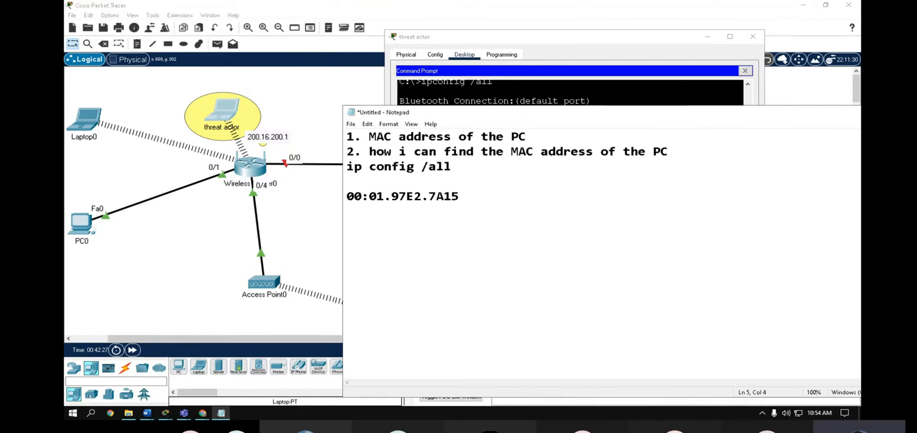
pyautogui.click(384, 196)
pyautogui.press('Delete')
pyautogui.write(':')
pyautogui.click(400, 196)
pyautogui.write(':97:')
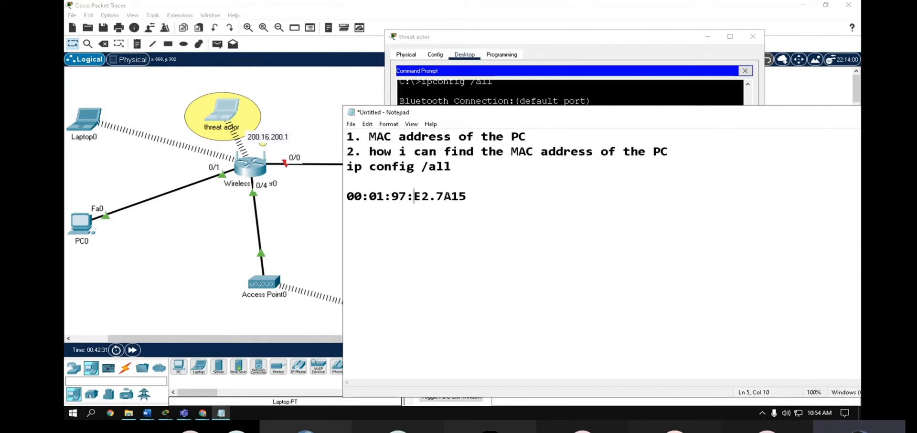
pyautogui.press('Right')
pyautogui.press('Right')
pyautogui.press('Delete')
pyautogui.write(':01:')
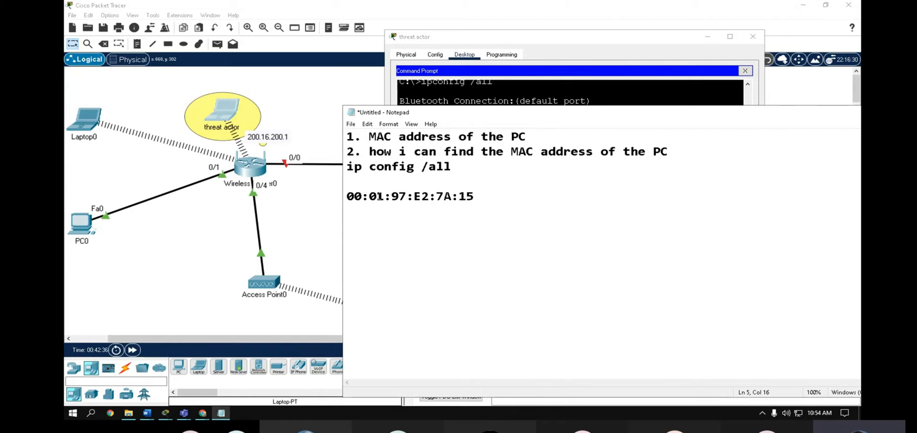
# - Switch between the notes, topology and wireless router configuration while selecting parts of the MAC
pyautogui.moveTo(453, 196); pyautogui.dragTo(382, 197)
pyautogui.click(340, 199)
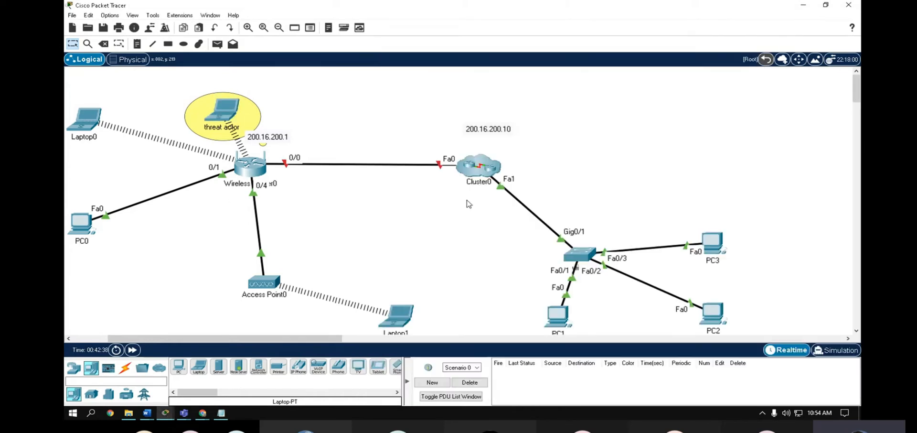
pyautogui.click(255, 170)
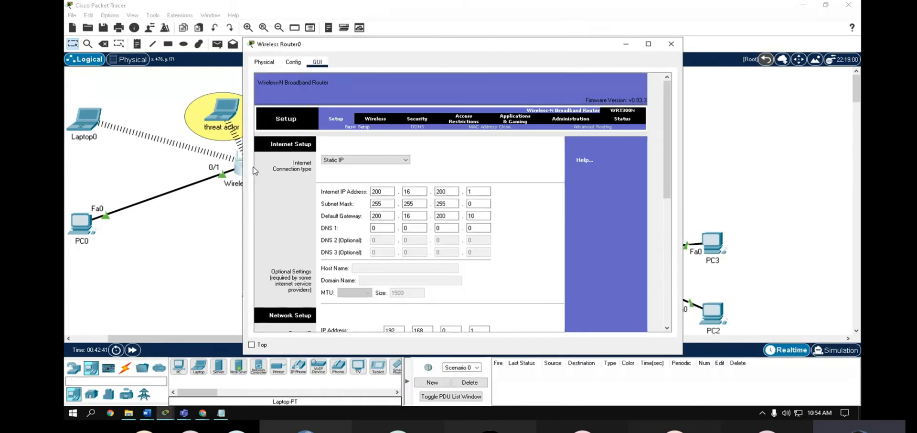
pyautogui.click(221, 413)
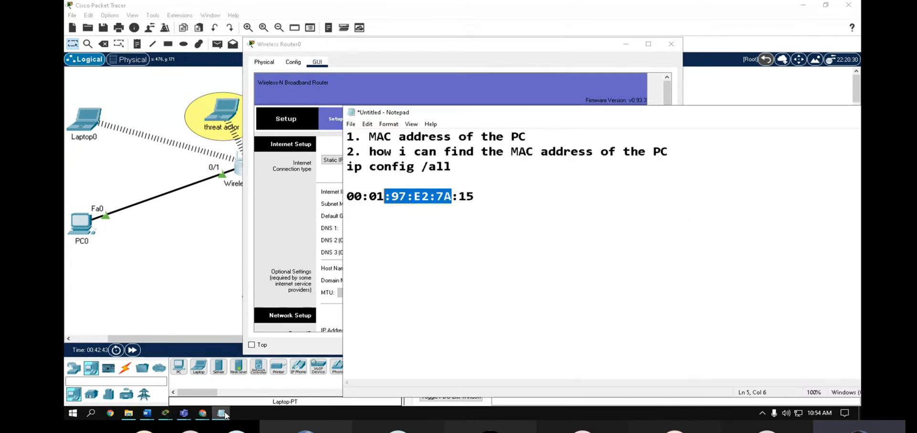
pyautogui.click(511, 194)
pyautogui.moveTo(400, 196); pyautogui.dragTo(362, 197)
pyautogui.click(334, 198)
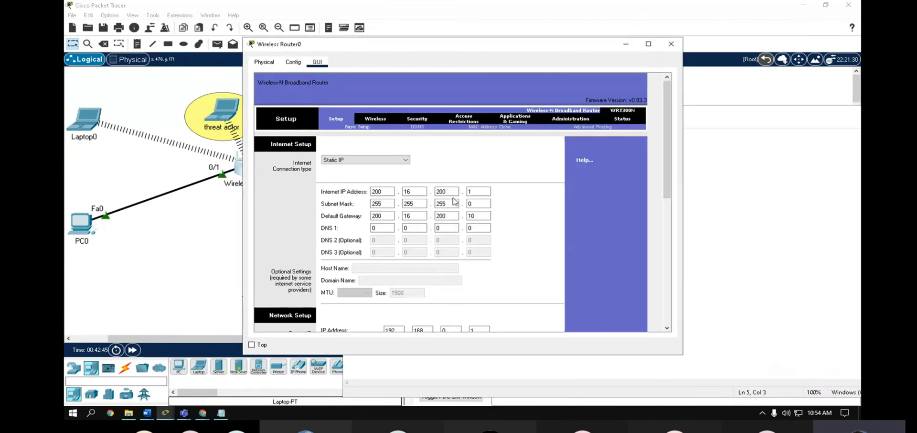
pyautogui.click(230, 215)
pyautogui.click(219, 416)
pyautogui.click(220, 413)
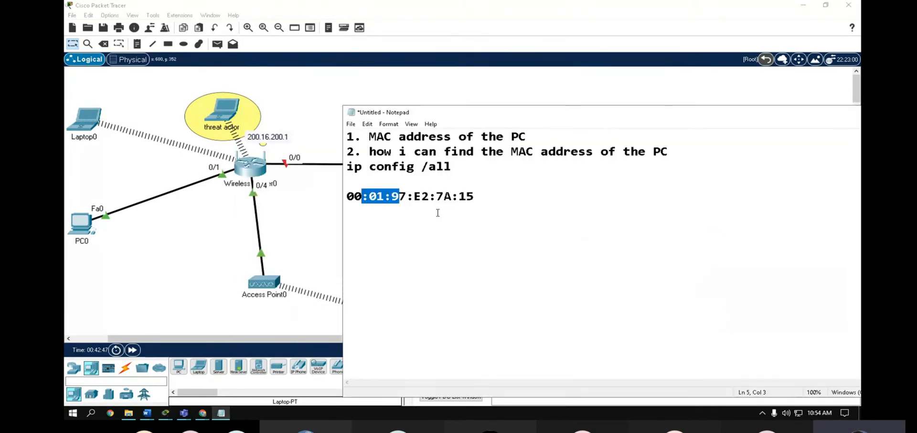
# - Select and copy the full MAC address 00:01:97:E2:7A:15 from the notes
pyautogui.click(475, 201)
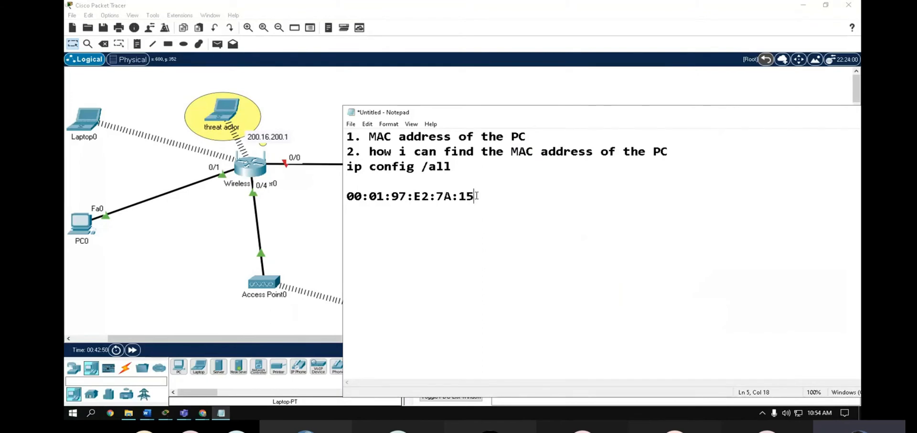
pyautogui.hotkey('shift', 'Left')
pyautogui.hotkey('shift', 'Left')
pyautogui.hotkey('shift', 'Left')
pyautogui.hotkey('shift', 'Left')
pyautogui.hotkey('shift', 'Left')
pyautogui.hotkey('shift', 'Left')
pyautogui.hotkey('shift', 'Left')
pyautogui.hotkey('shift', 'Left')
pyautogui.hotkey('shift', 'Left')
pyautogui.hotkey('shift', 'Left')
pyautogui.hotkey('shift', 'Left')
pyautogui.hotkey('shift', 'Left')
pyautogui.hotkey('shift', 'Left')
pyautogui.hotkey('shift', 'Left')
pyautogui.hotkey('shift', 'Left')
pyautogui.hotkey('shift', 'Left')
pyautogui.hotkey('shift', 'Left')
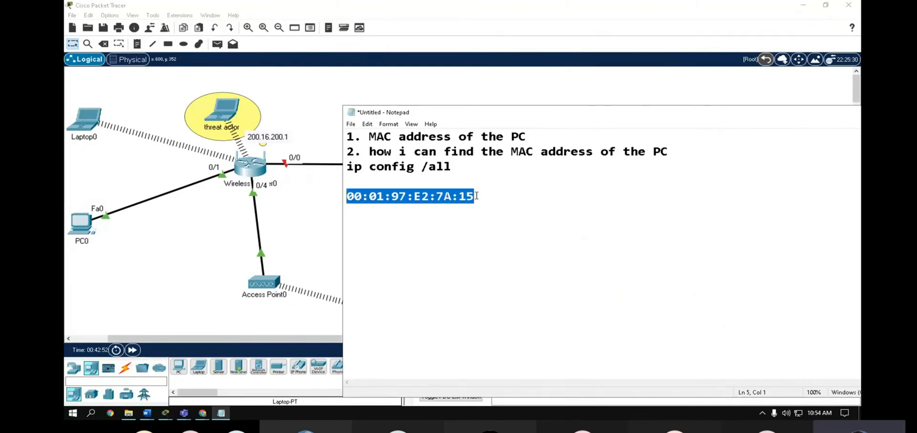
pyautogui.rightClick(422, 205)
pyautogui.click(322, 227)
pyautogui.click(258, 171)
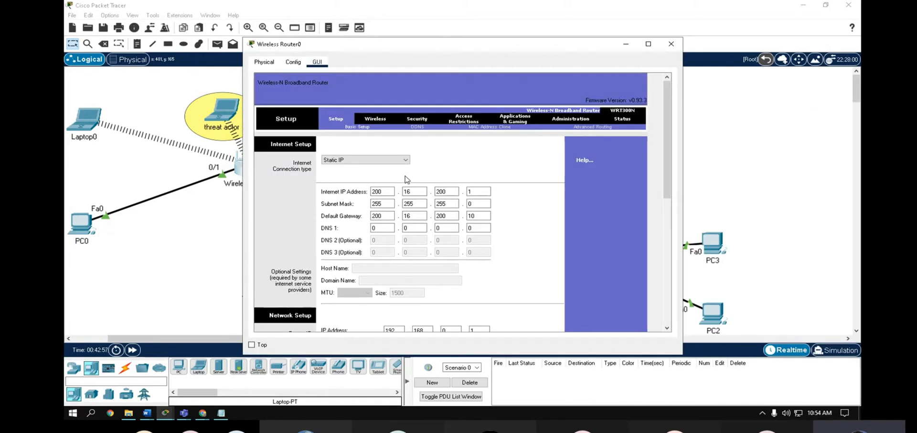
pyautogui.click(686, 90)
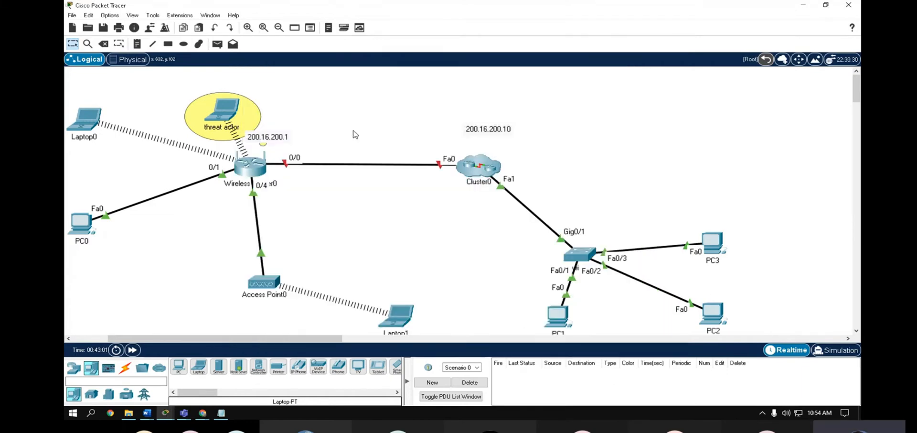
# - On Wireless Router0's Wireless MAC Filter page, select Enabled and Prevent
pyautogui.click(270, 163)
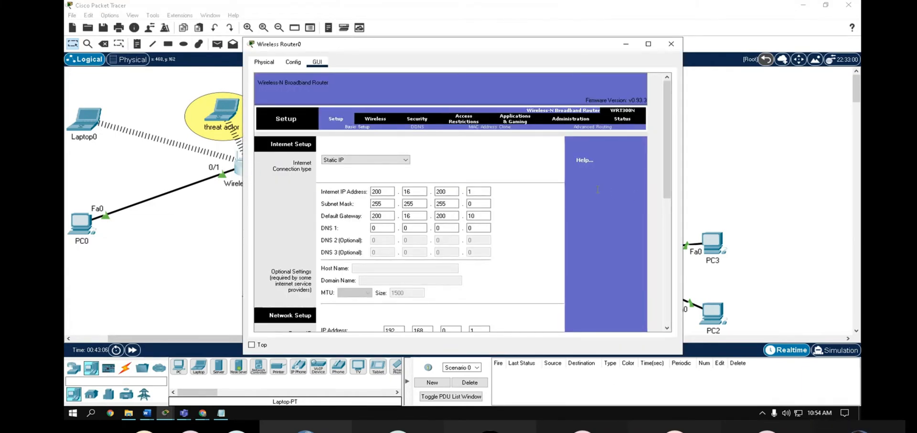
pyautogui.click(375, 121)
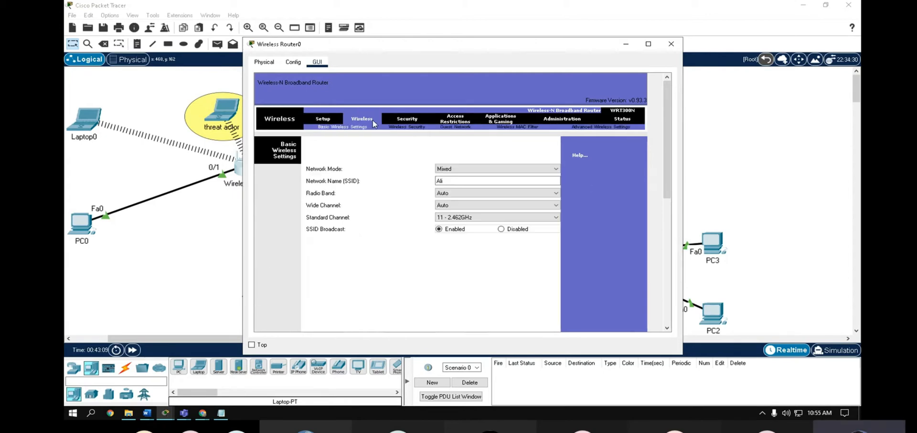
pyautogui.click(511, 128)
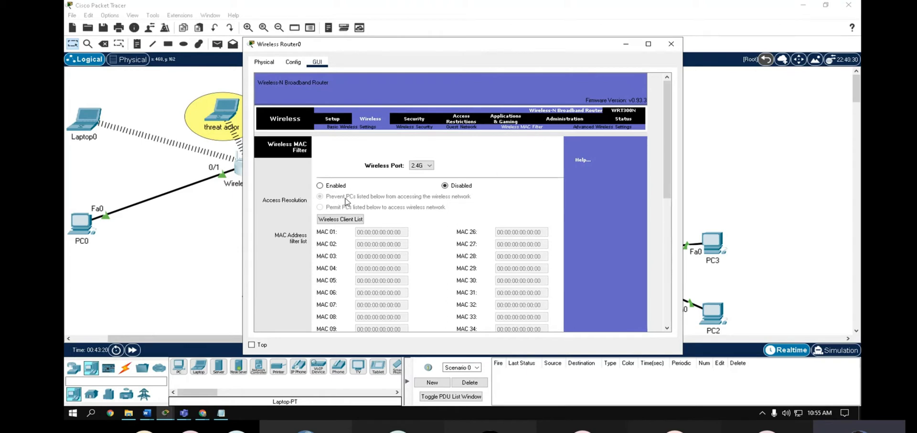
pyautogui.moveTo(352, 43); pyautogui.dragTo(430, 43)
pyautogui.click(397, 185)
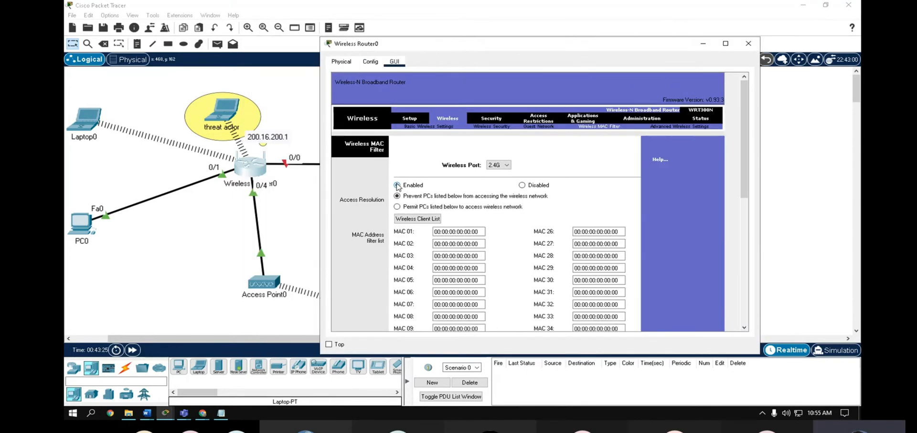
pyautogui.click(407, 207)
# - Enter 00:01:97:E2:7A:15 as MAC 01 and save the filter settings
pyautogui.moveTo(483, 231); pyautogui.dragTo(399, 234)
pyautogui.press('BackSpace')
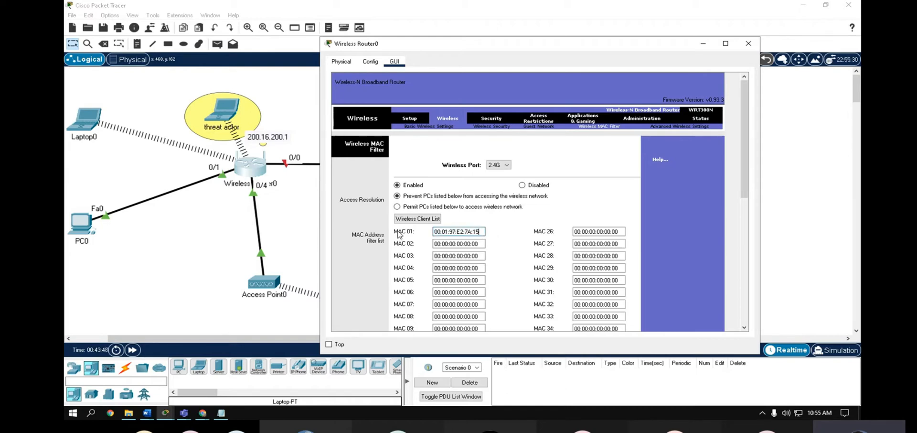
pyautogui.hotkey('ctrl', 'v')
pyautogui.moveTo(744, 162); pyautogui.dragTo(748, 315)
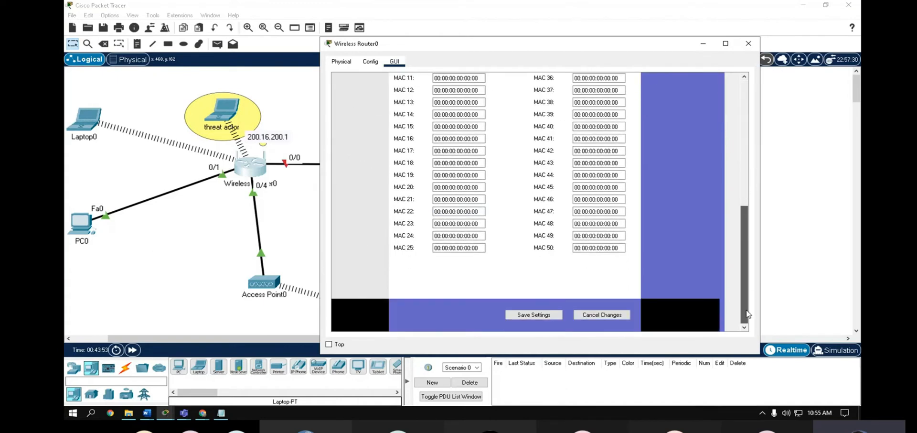
pyautogui.click(534, 315)
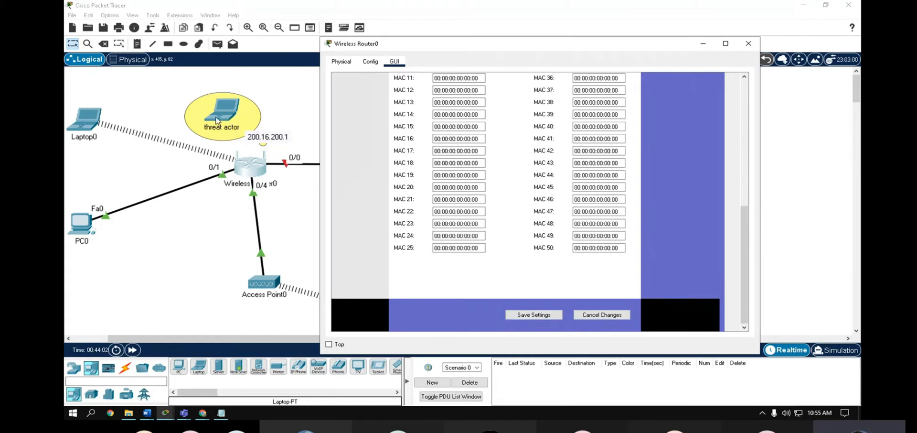
pyautogui.scroll(5, 645, 162)
pyautogui.scroll(3, 653, 182)
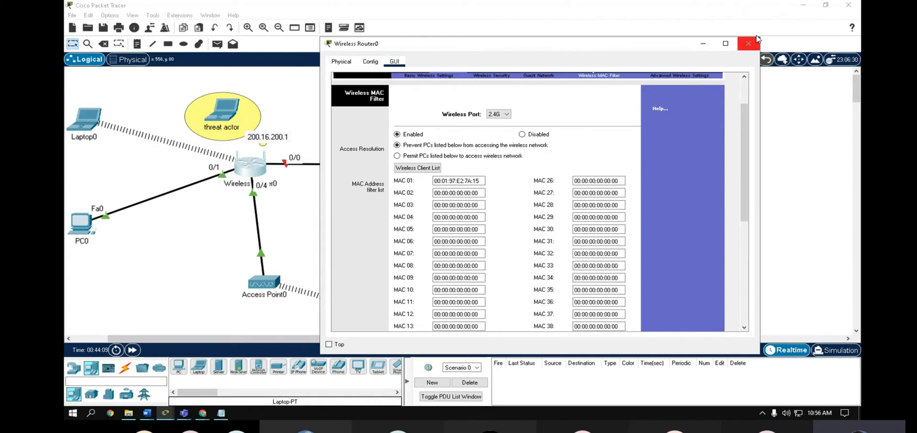
pyautogui.scroll(2, 708, 194)
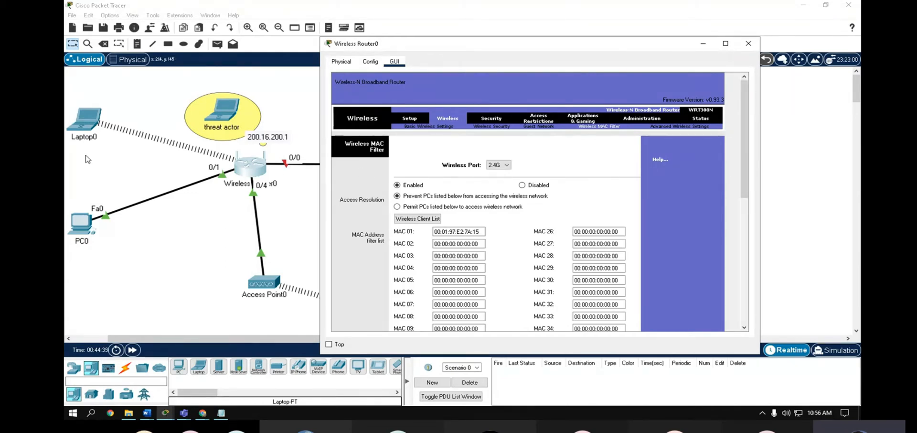
pyautogui.click(749, 43)
pyautogui.click(78, 123)
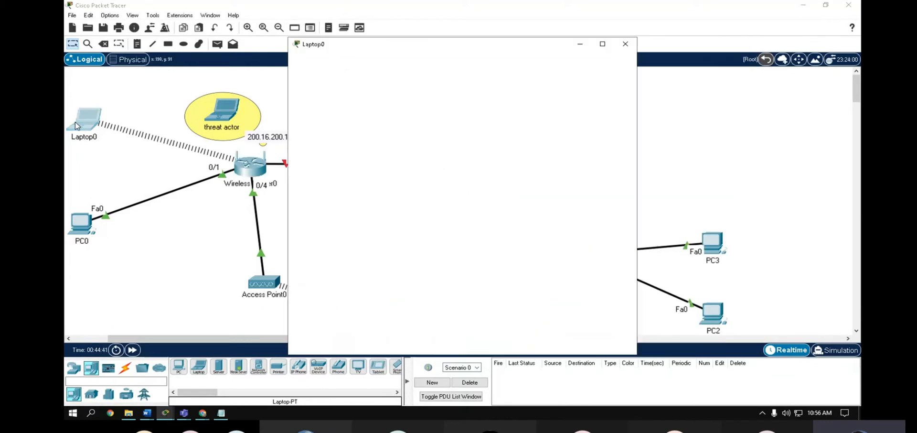
# - Confirm Laptop0's IP Configuration shows DHCP address 192.168.0.101, then close its window
pyautogui.click(328, 98)
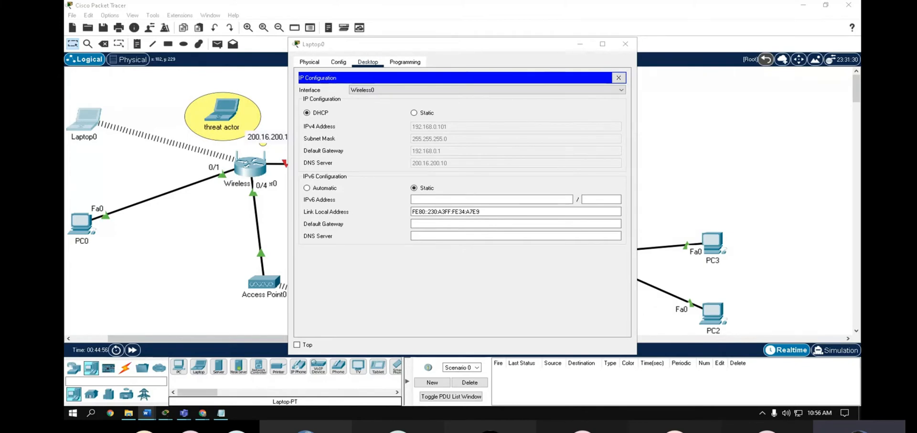
pyautogui.click(619, 79)
pyautogui.click(626, 44)
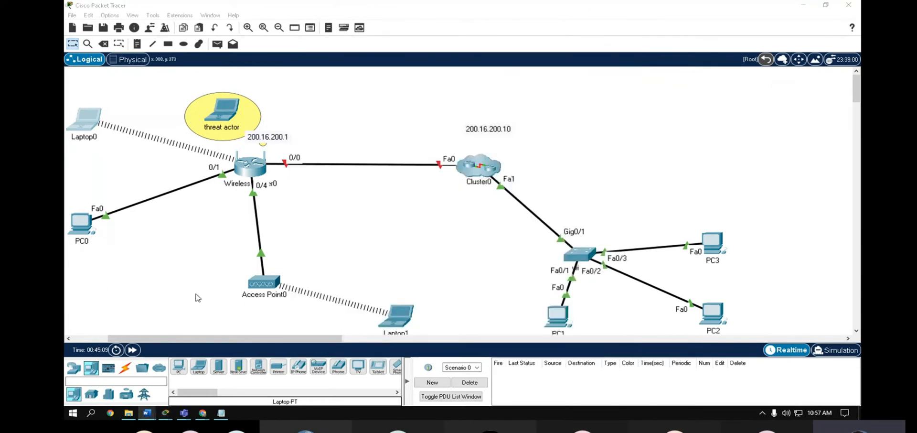
# - Add a 192.168.10.0/24 note beside PC0's link
pyautogui.click(137, 44)
pyautogui.click(140, 213)
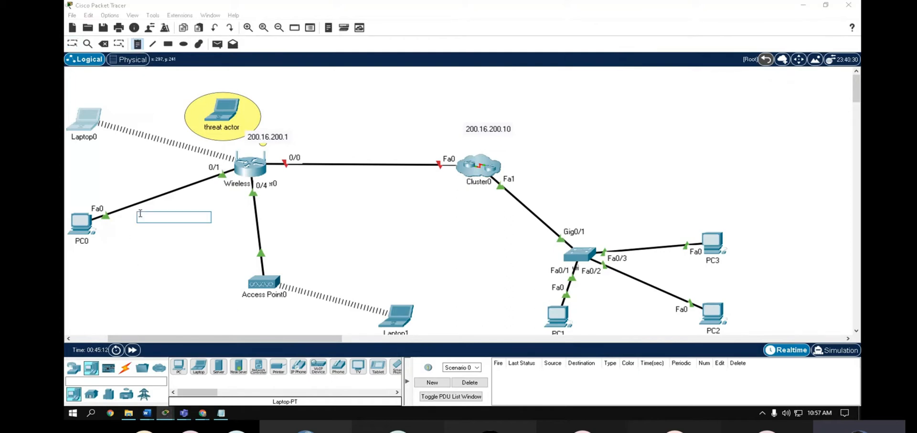
pyautogui.write('192.168.10.')
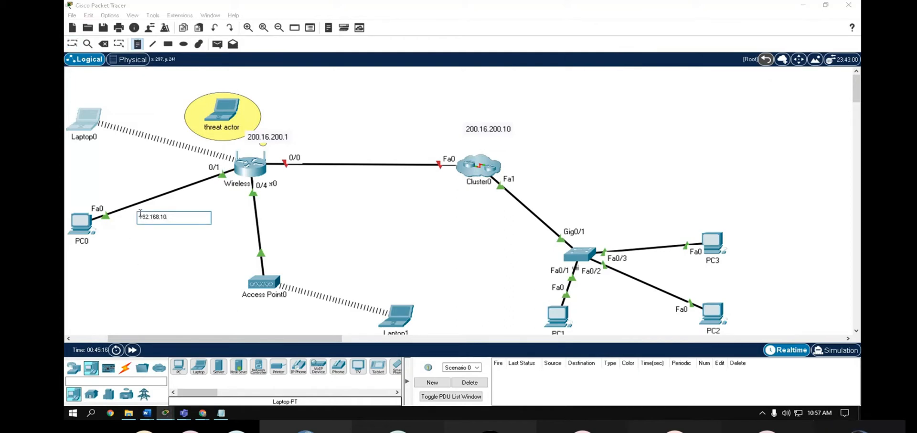
pyautogui.write('0/24')
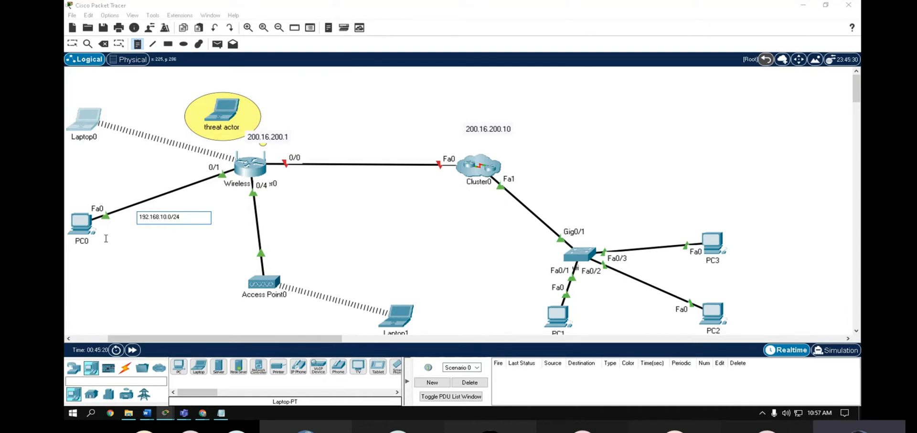
pyautogui.moveTo(189, 217); pyautogui.dragTo(106, 215)
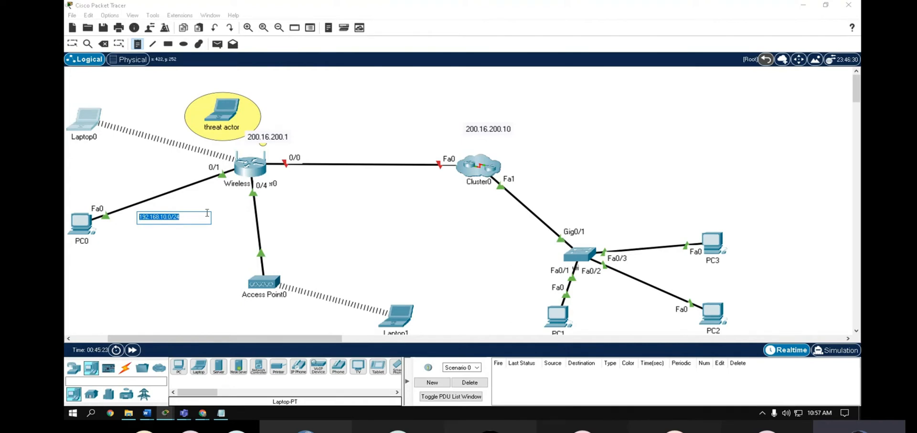
# - Draw a yellow ellipse around the 192.168.10.0/24 note
pyautogui.click(183, 43)
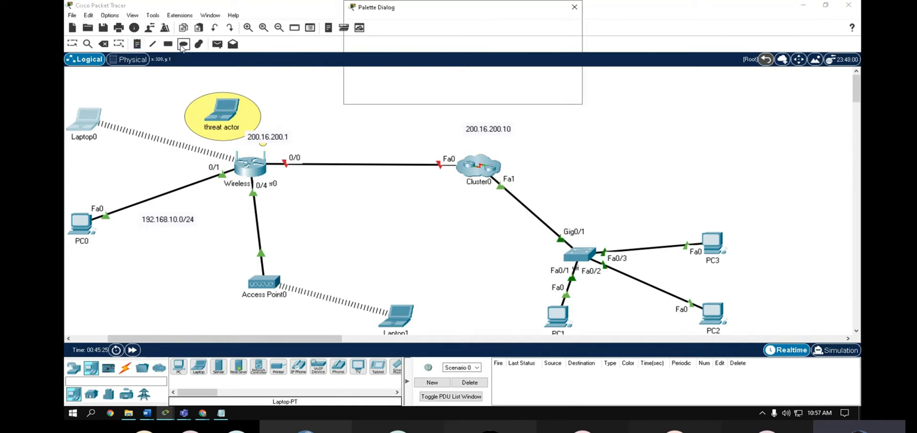
pyautogui.moveTo(196, 226)
pyautogui.mouseDown()
pyautogui.moveTo(226, 249)
pyautogui.moveTo(167, 233)
pyautogui.mouseUp()
pyautogui.click(575, 7)
pyautogui.click(72, 44)
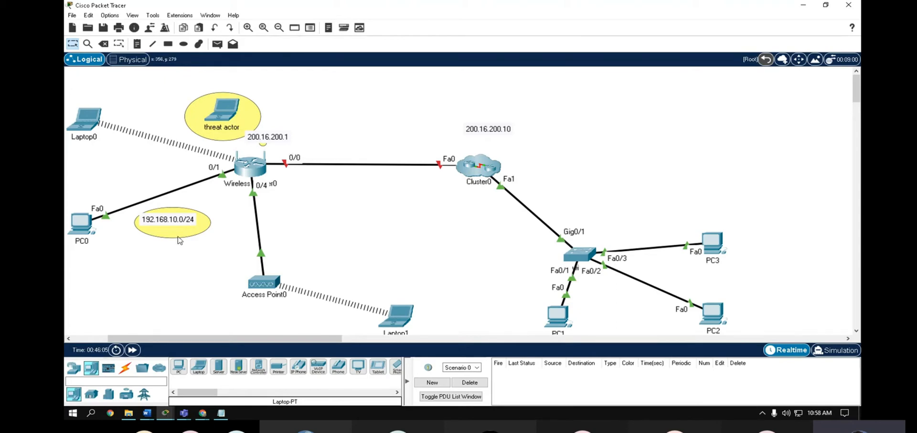
# - In PC0's router page, set Router IP 192.168.10.1, start IP 10 and 30 maximum users
pyautogui.click(70, 225)
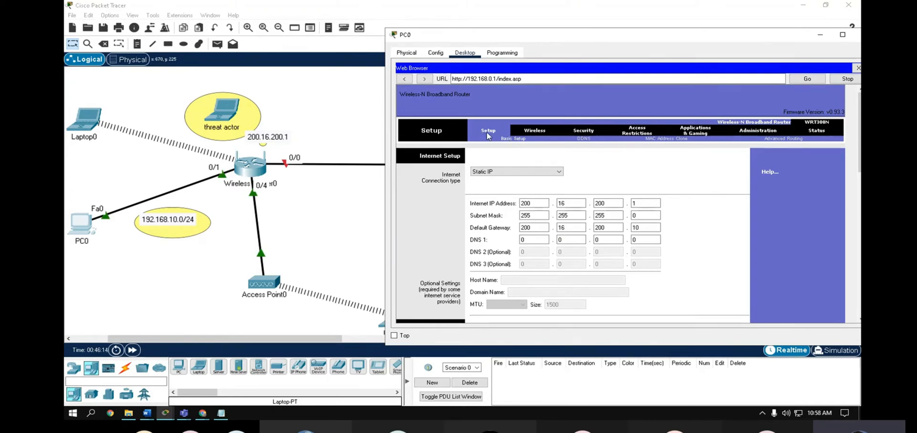
pyautogui.scroll(-3, 591, 261)
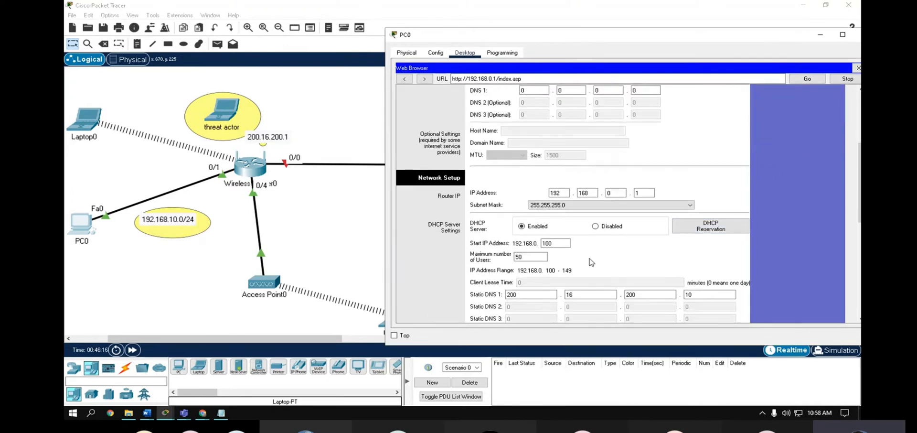
pyautogui.scroll(-1, 592, 262)
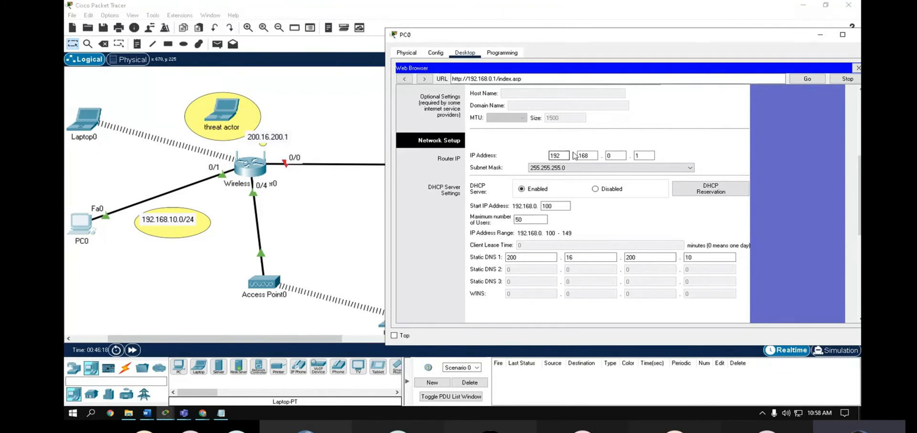
pyautogui.click(609, 154)
pyautogui.write('10')
pyautogui.click(580, 167)
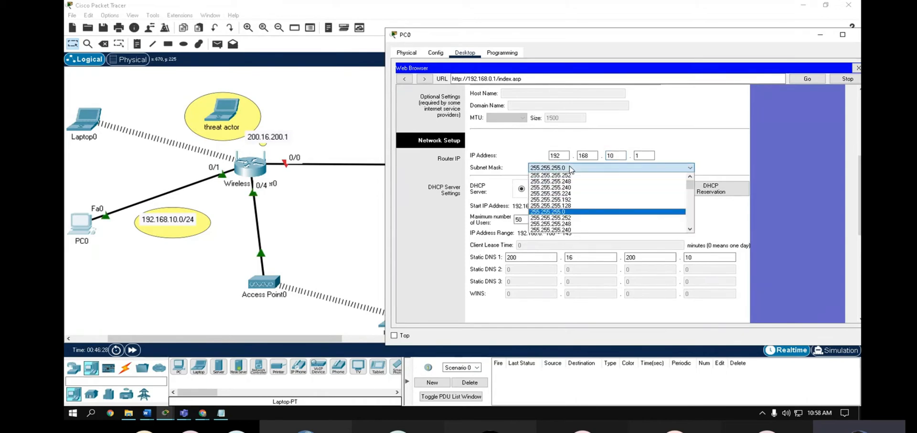
pyautogui.click(556, 210)
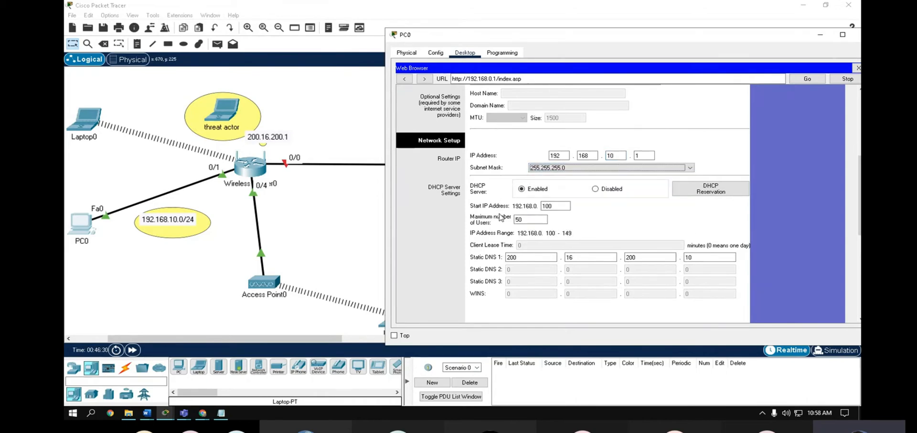
pyautogui.click(545, 205)
pyautogui.click(558, 206)
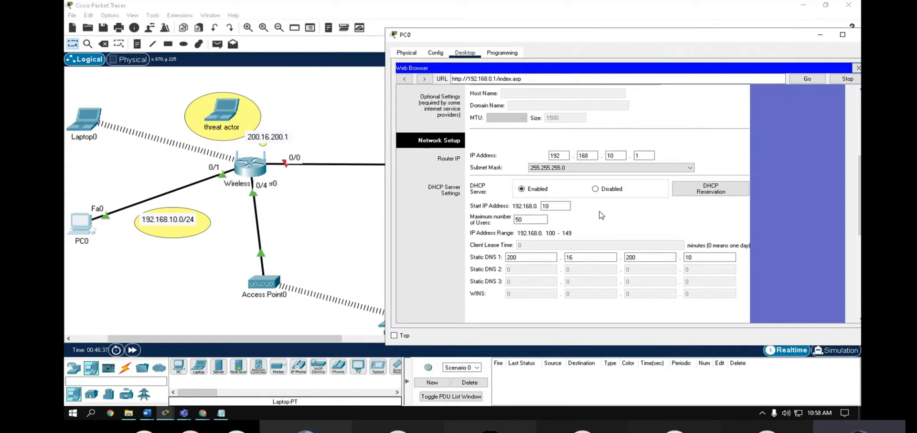
pyautogui.click(523, 217)
pyautogui.moveTo(533, 218); pyautogui.dragTo(501, 219)
# - Save the router settings, applying them a second time
pyautogui.scroll(-5, 635, 219)
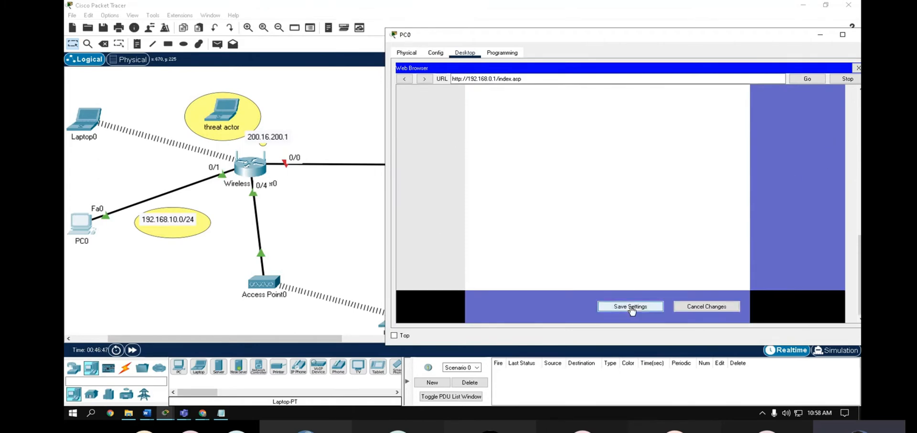
pyautogui.click(631, 308)
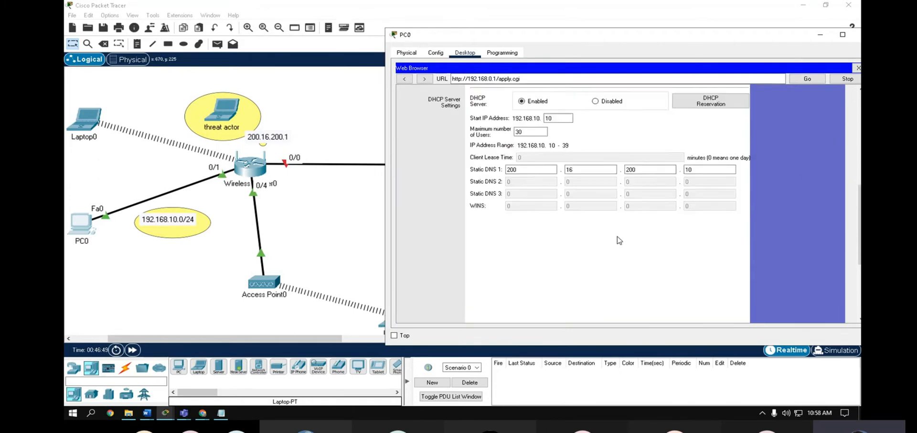
pyautogui.scroll(5, 616, 239)
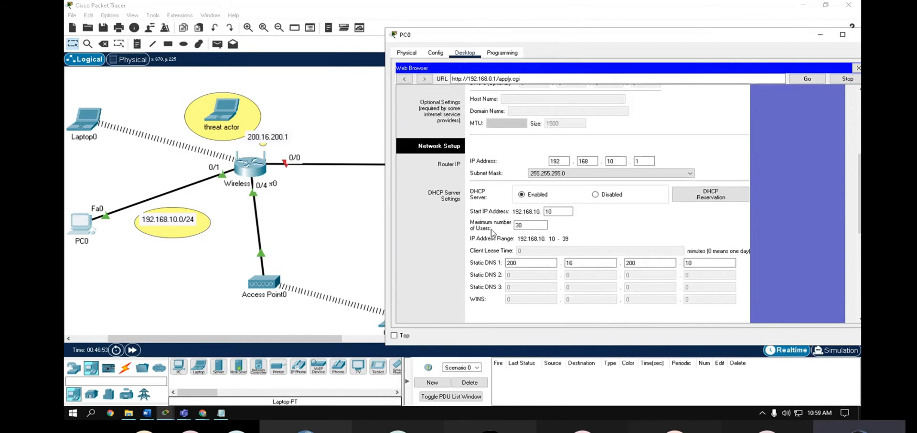
pyautogui.scroll(1, 683, 291)
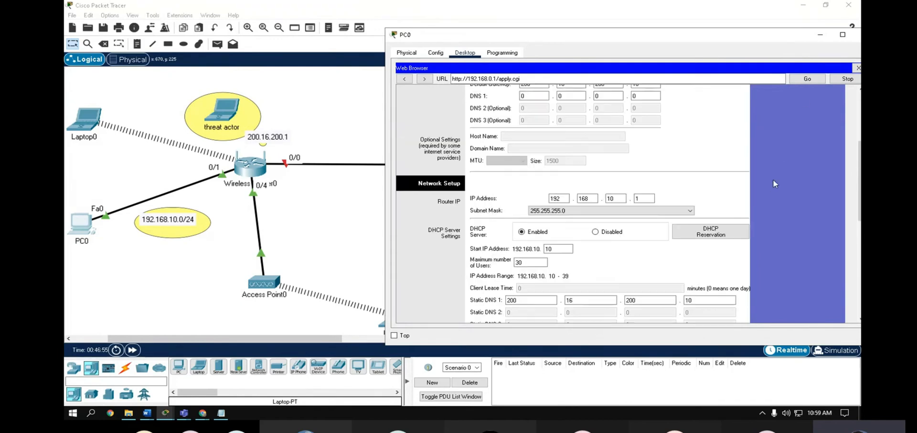
pyautogui.scroll(-5, 723, 285)
pyautogui.click(616, 306)
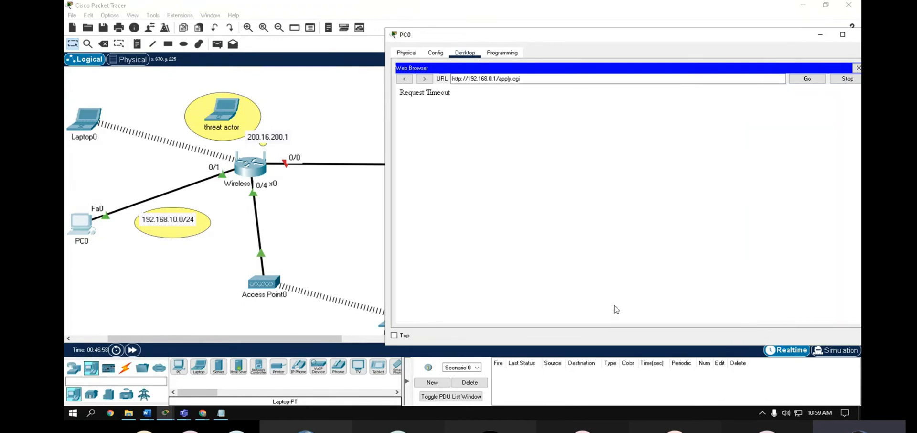
pyautogui.click(139, 275)
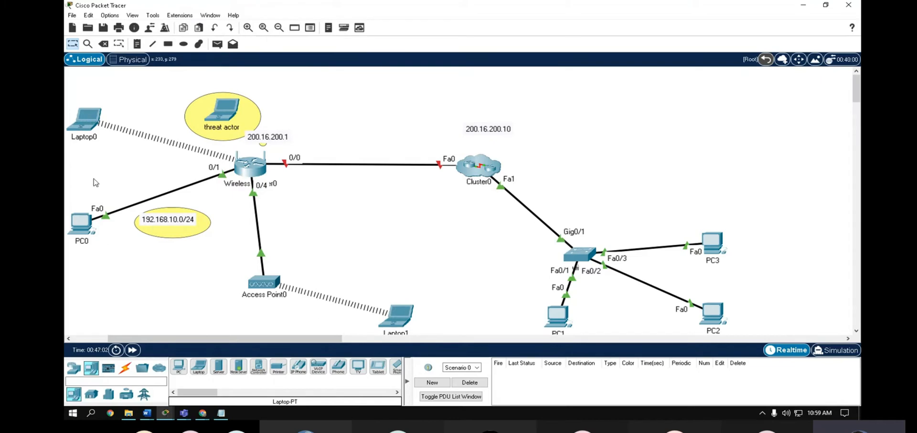
# - Close PC0's web browser and glance at Laptop0's IP Configuration
pyautogui.click(84, 230)
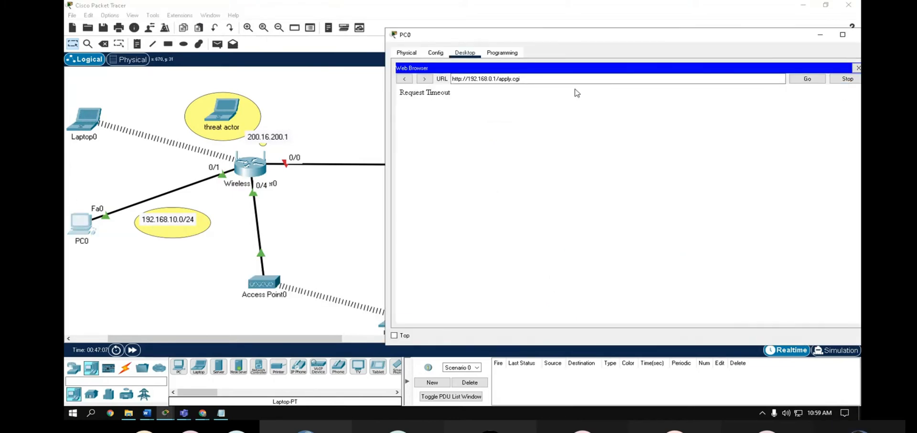
pyautogui.click(856, 68)
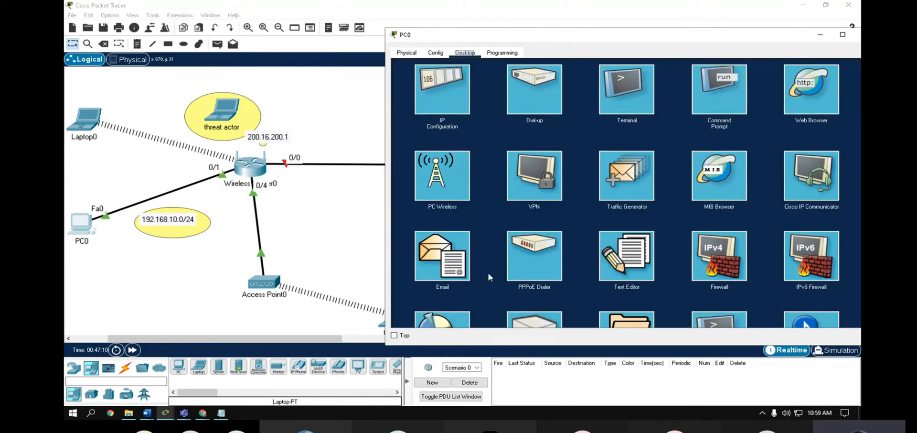
pyautogui.click(84, 120)
pyautogui.click(331, 101)
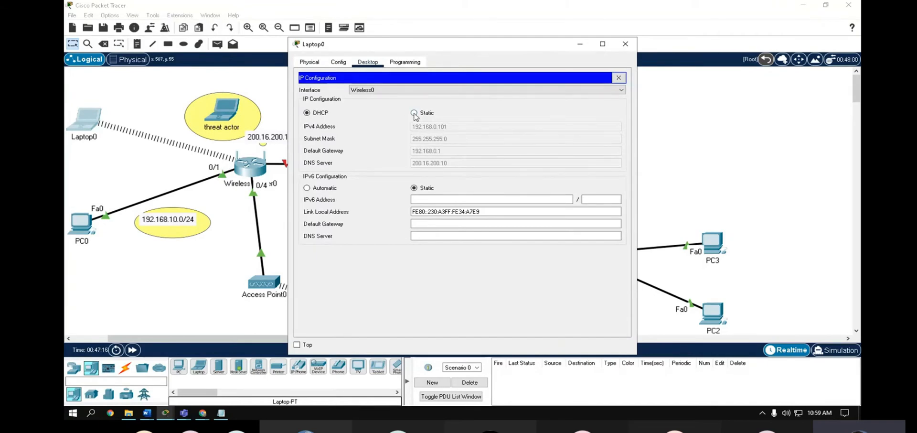
pyautogui.click(625, 44)
# - Toggle PC0 from Static back to DHCP so it leases 192.168.10.10
pyautogui.click(80, 221)
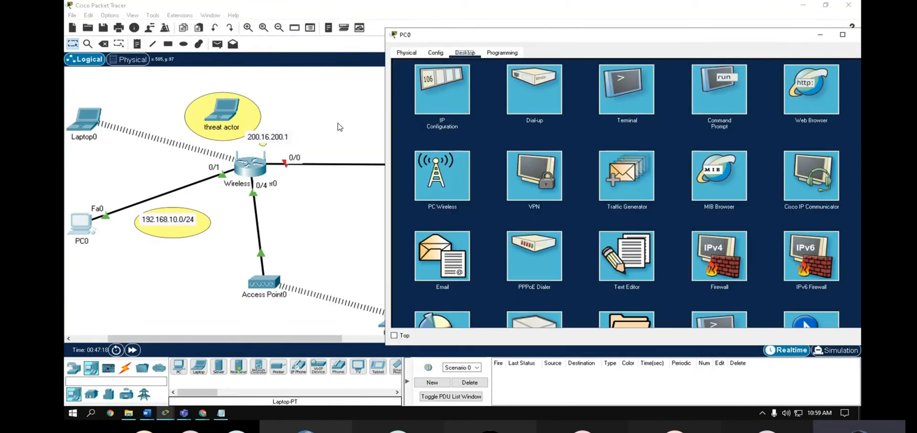
pyautogui.click(445, 94)
pyautogui.click(571, 104)
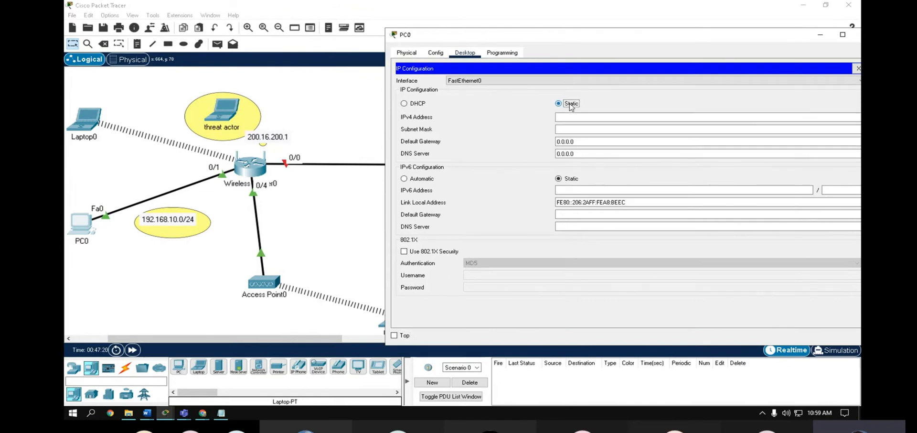
pyautogui.click(404, 104)
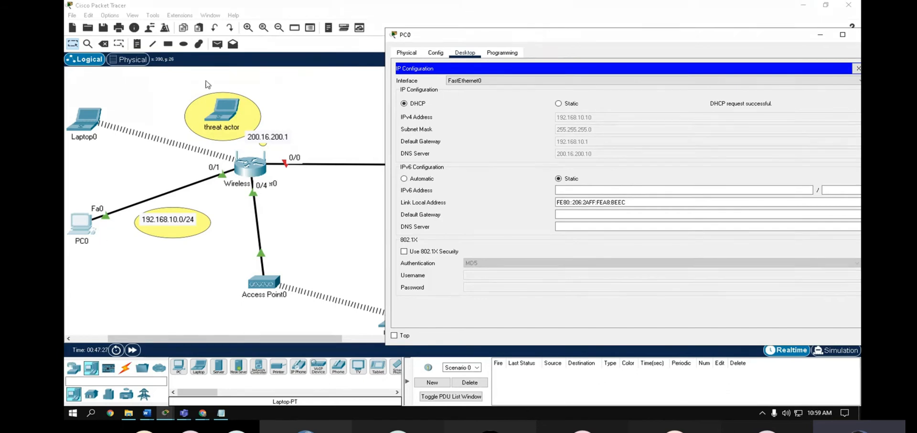
pyautogui.moveTo(466, 40); pyautogui.dragTo(348, 38)
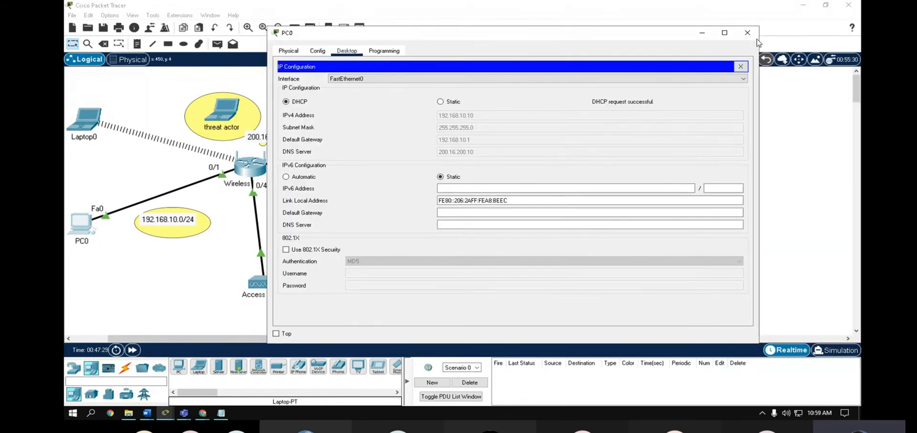
pyautogui.click(748, 33)
# - Set Laptop0's IP Configuration to DHCP to renew its lease
pyautogui.click(98, 116)
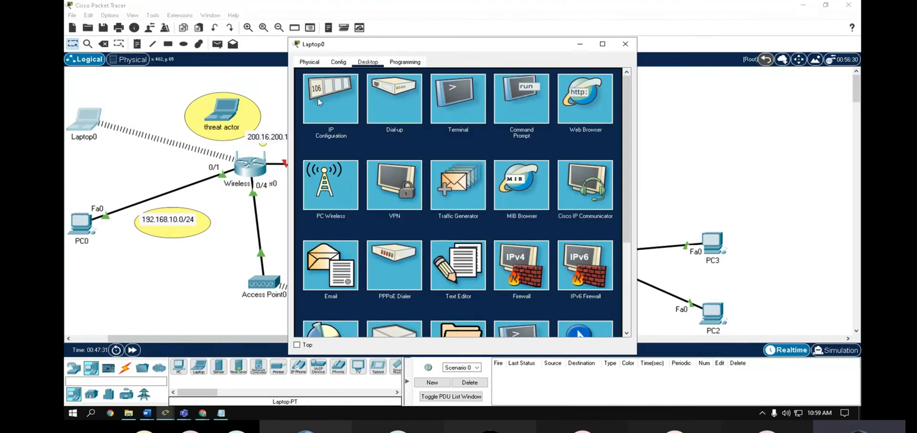
pyautogui.click(319, 102)
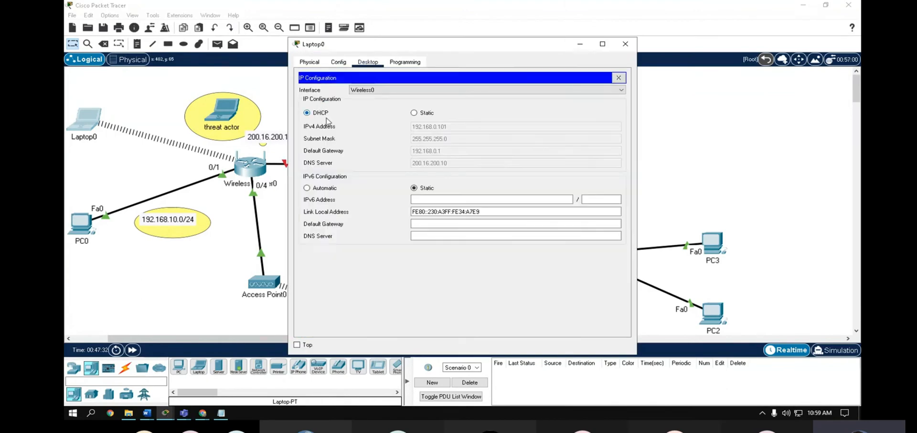
pyautogui.click(307, 113)
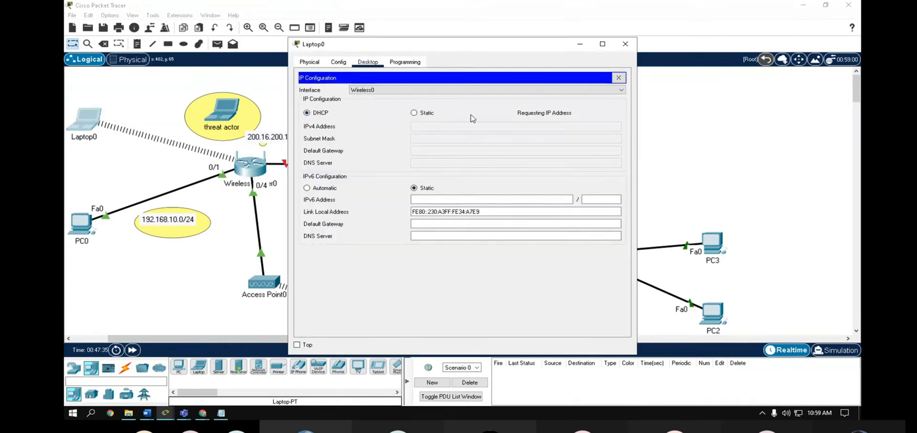
pyautogui.click(625, 44)
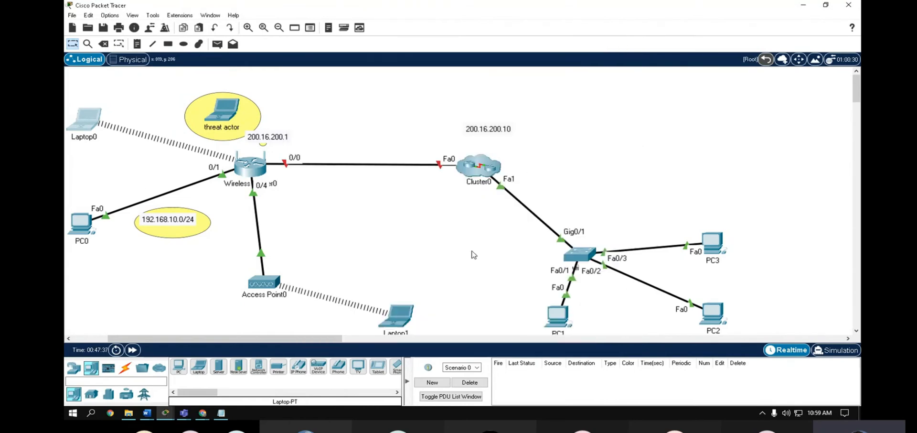
pyautogui.scroll(-1, 139, 276)
pyautogui.scroll(1, 138, 275)
# - Toggle Laptop1 from Static back to DHCP to request a new address
pyautogui.click(394, 318)
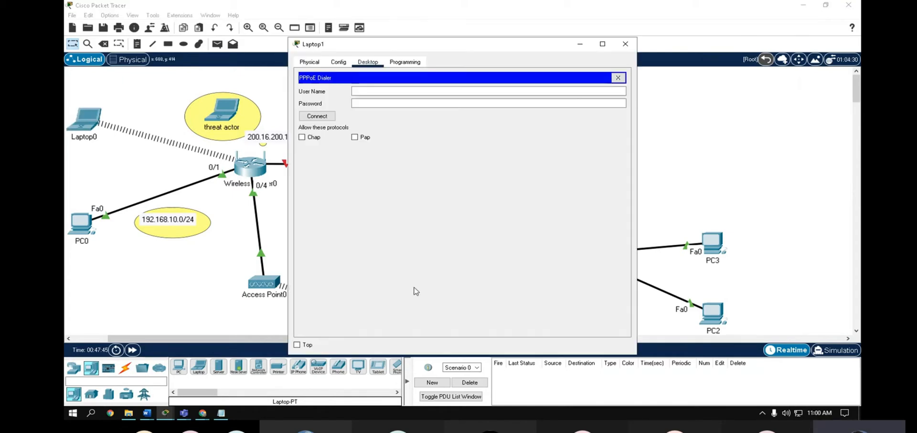
pyautogui.click(618, 78)
pyautogui.click(326, 102)
pyautogui.click(414, 113)
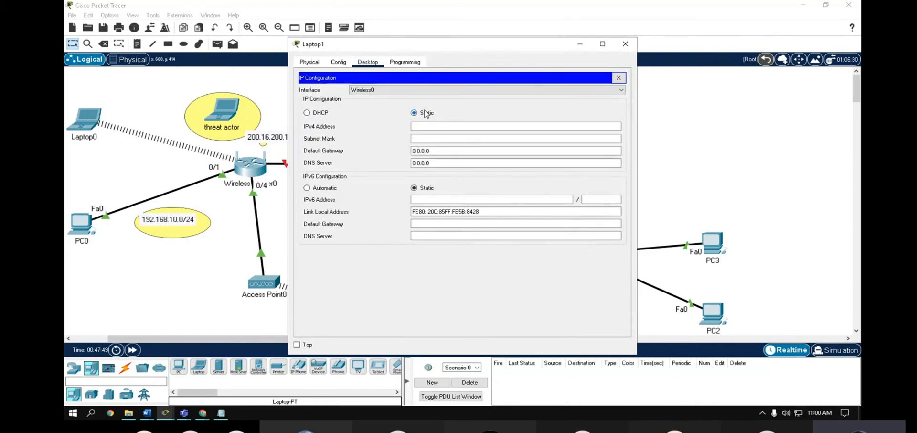
pyautogui.click(306, 113)
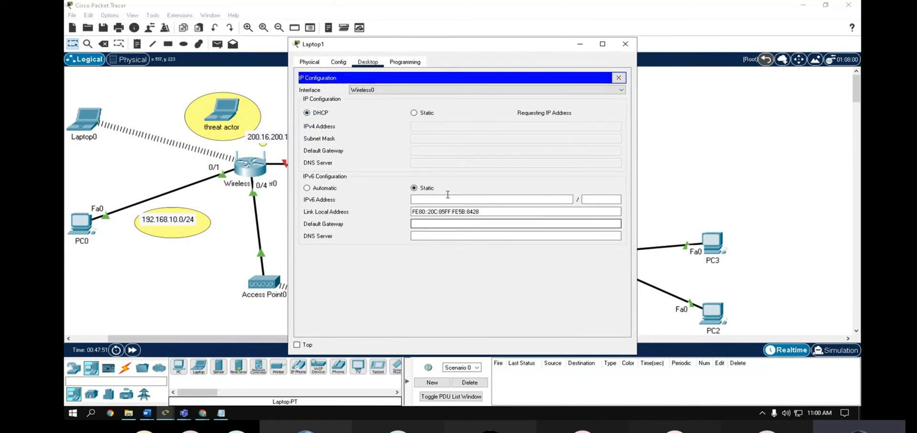
pyautogui.click(626, 44)
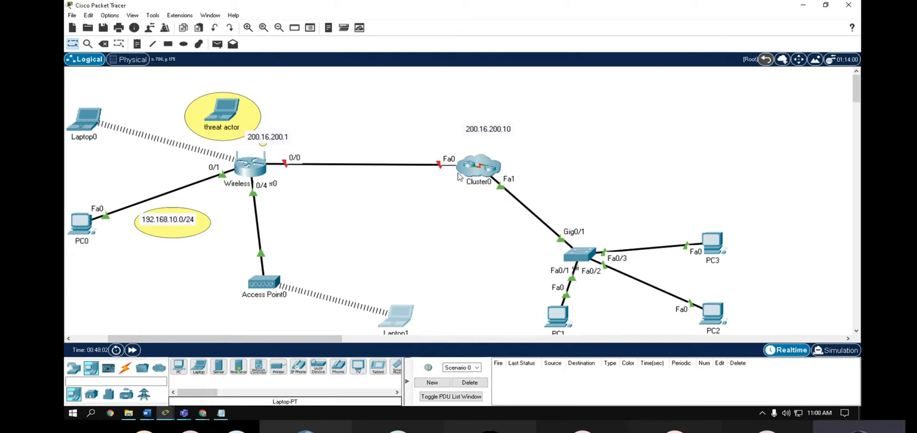
# - Place a new server at the topology's upper right and name it 'DHCP server'
pyautogui.scroll(-3, 368, 208)
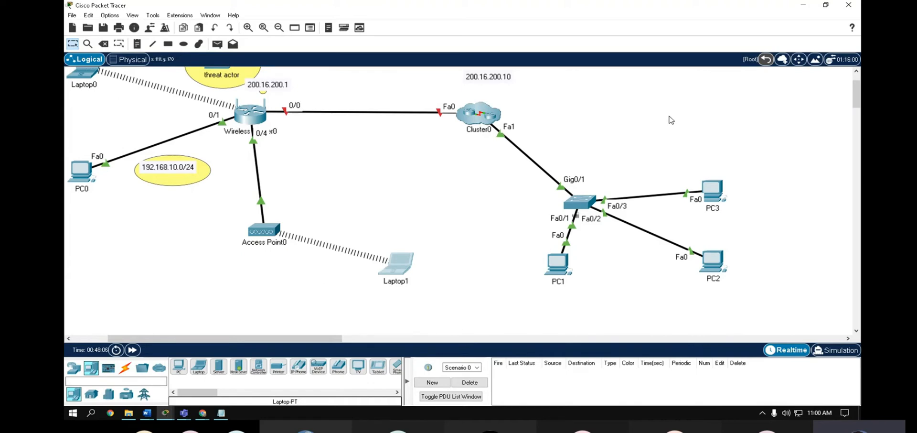
pyautogui.click(219, 367)
pyautogui.click(674, 116)
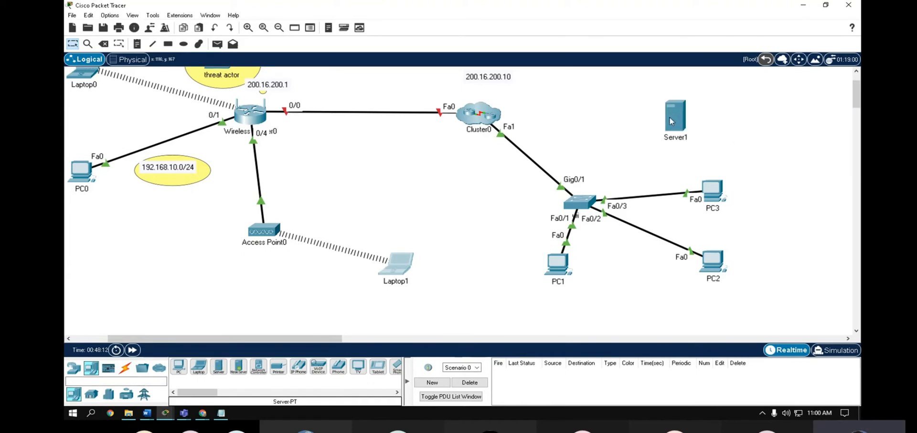
pyautogui.click(681, 137)
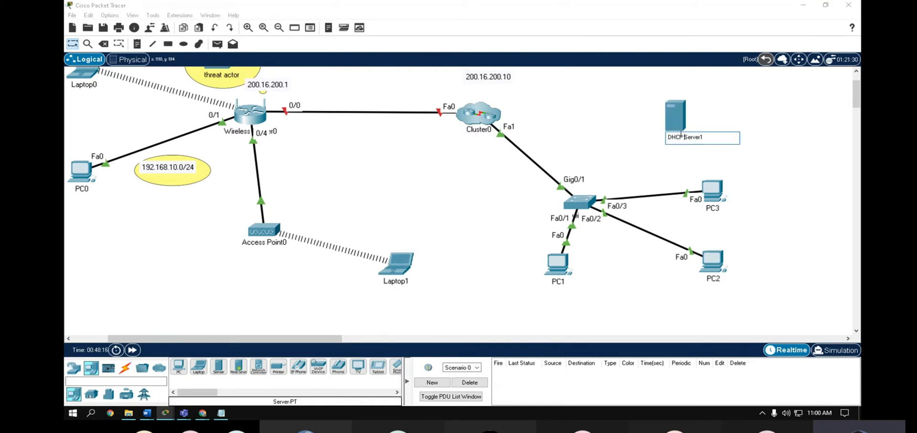
pyautogui.write('DHCP server')
pyautogui.press('Delete')
pyautogui.press('Delete')
pyautogui.press('Delete')
pyautogui.press('Delete')
pyautogui.press('Delete')
pyautogui.press('Delete')
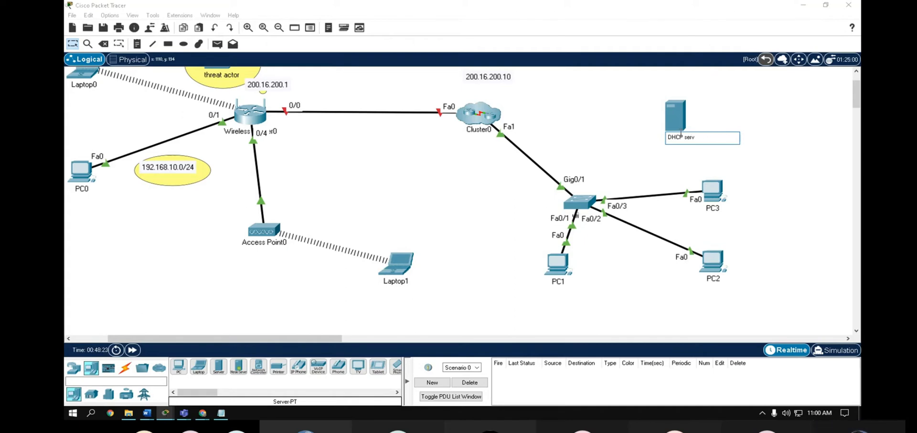
pyautogui.write('ver')
pyautogui.click(524, 200)
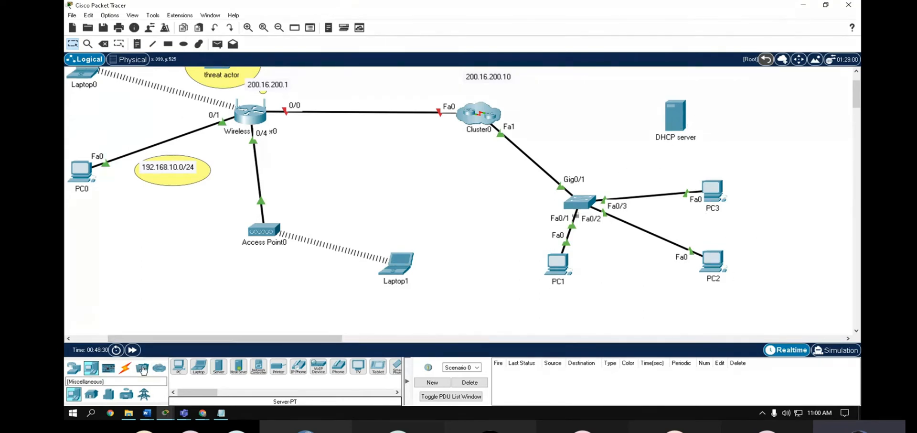
# - Cable the server's Fa0 to the switch's GigabitEthernet0/2 with copper straight-through
pyautogui.click(125, 369)
pyautogui.click(238, 369)
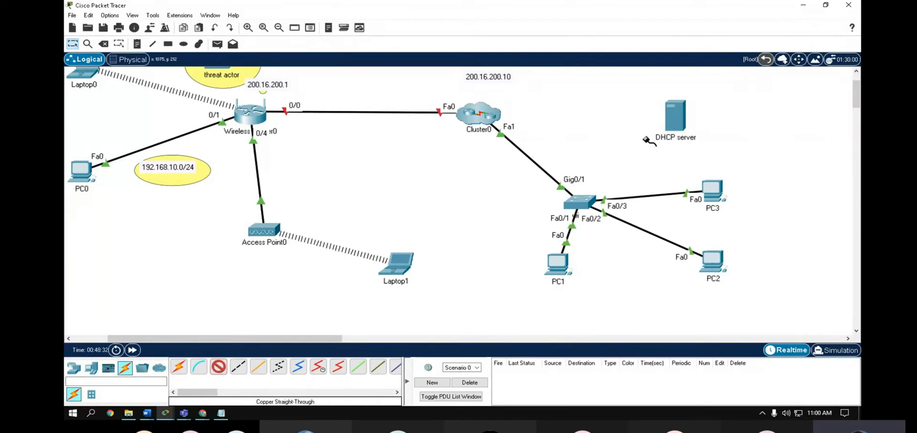
pyautogui.click(675, 117)
pyautogui.click(703, 128)
pyautogui.click(580, 200)
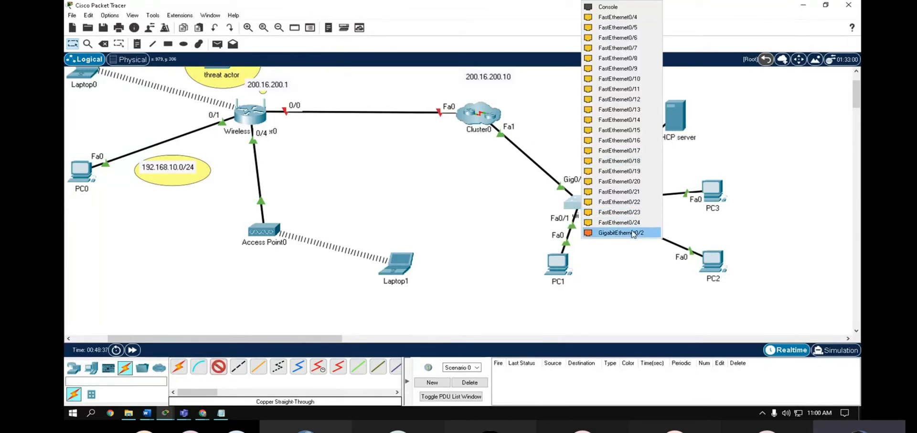
pyautogui.click(649, 233)
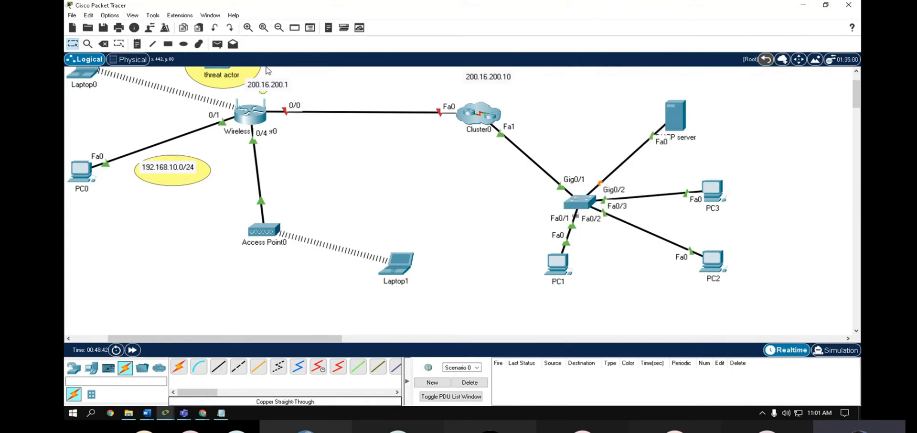
pyautogui.click(103, 43)
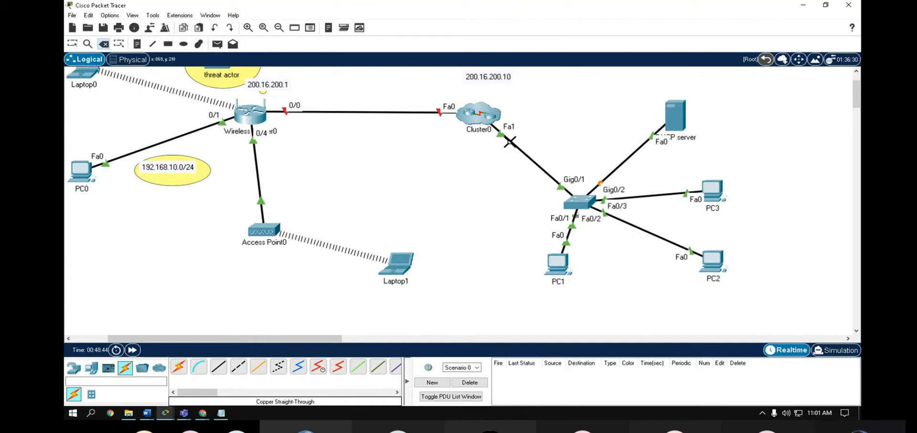
# - Delete the Cluster0–switch link, uncluster Cluster0, and delete google Server0 with its link
pyautogui.click(509, 142)
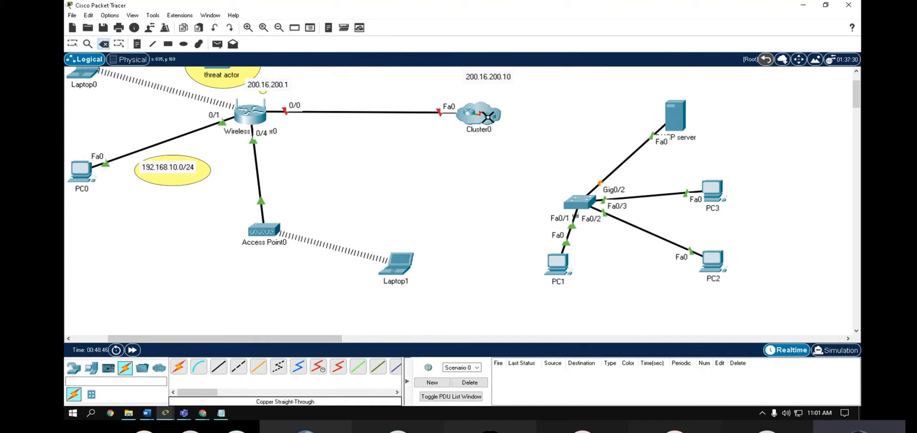
pyautogui.click(489, 116)
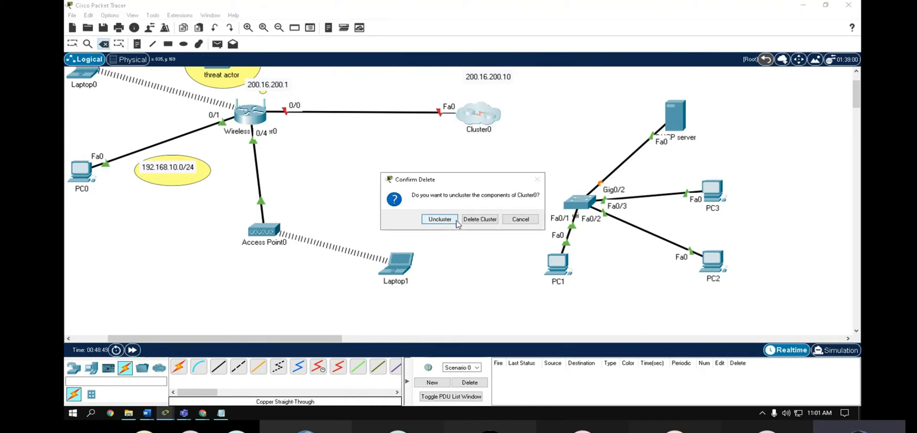
pyautogui.click(438, 219)
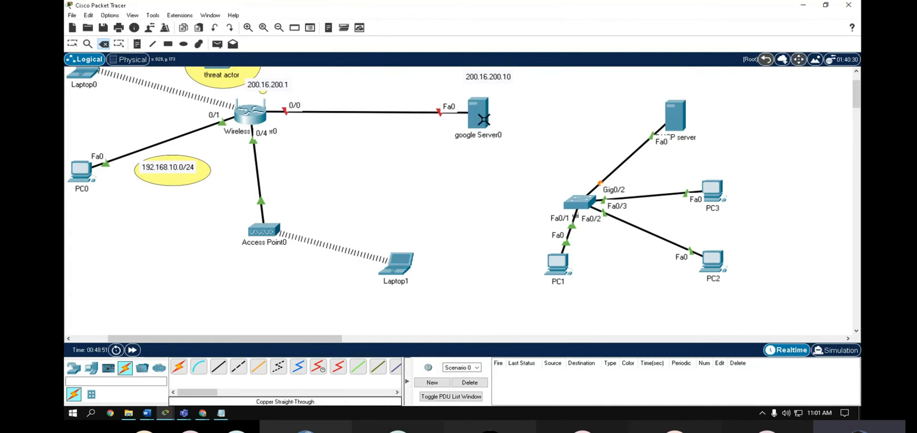
pyautogui.click(484, 119)
pyautogui.click(460, 216)
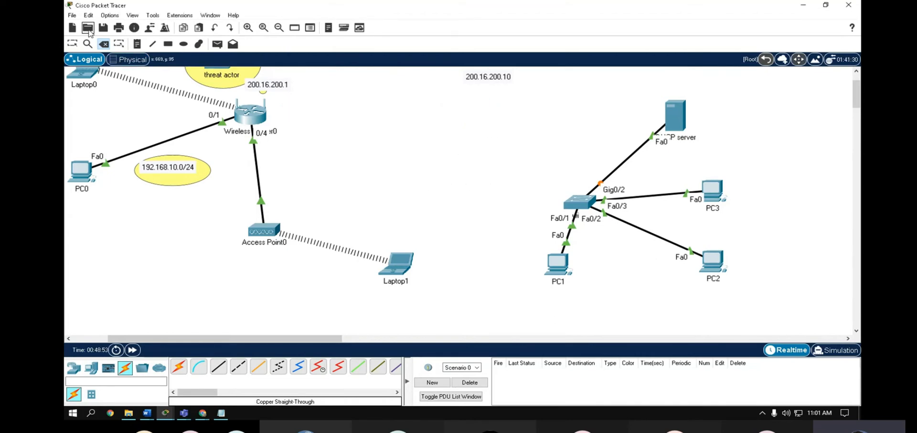
pyautogui.click(72, 44)
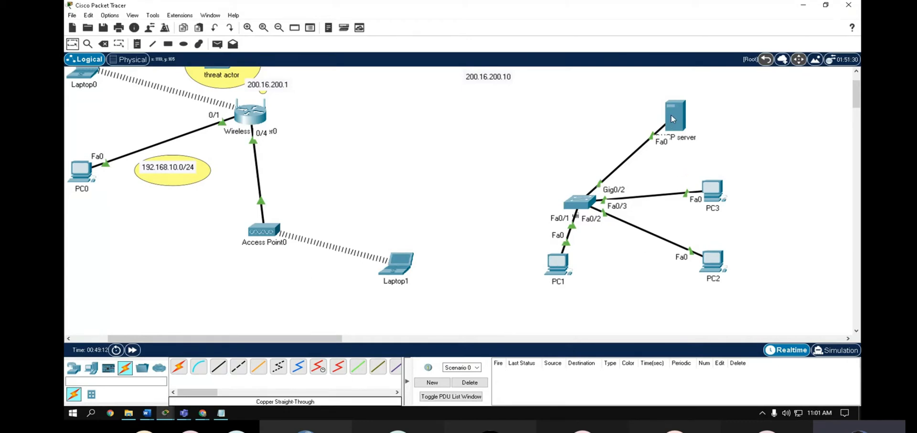
# - Bring up the DHCP server's window showing its Desktop tools
pyautogui.moveTo(672, 115)
pyautogui.press('Escape')
pyautogui.click(679, 116)
# - Go to the server's DHCP service page and select the existing serverPool entry
pyautogui.click(401, 62)
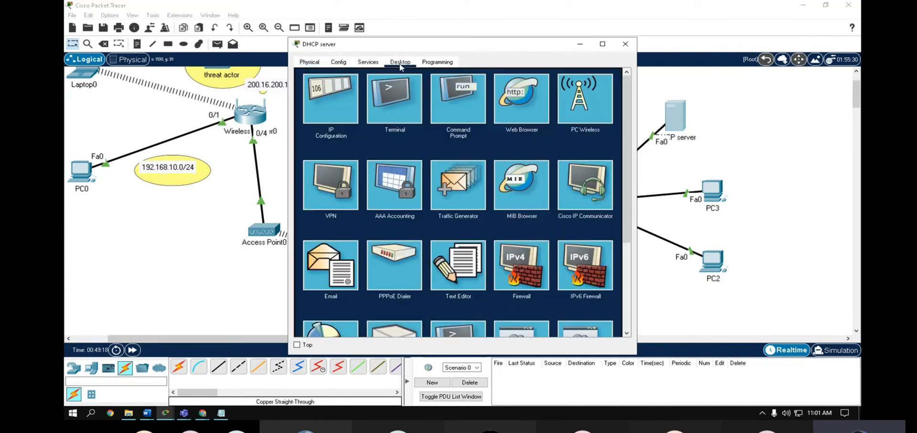
pyautogui.click(368, 63)
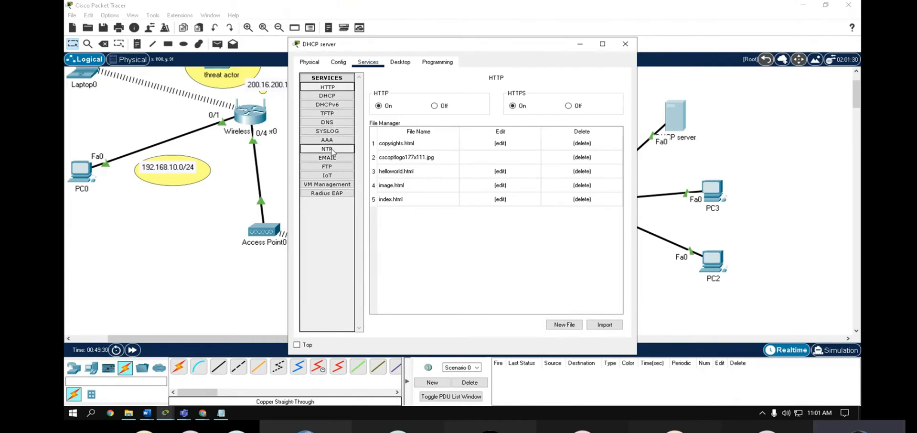
pyautogui.click(335, 124)
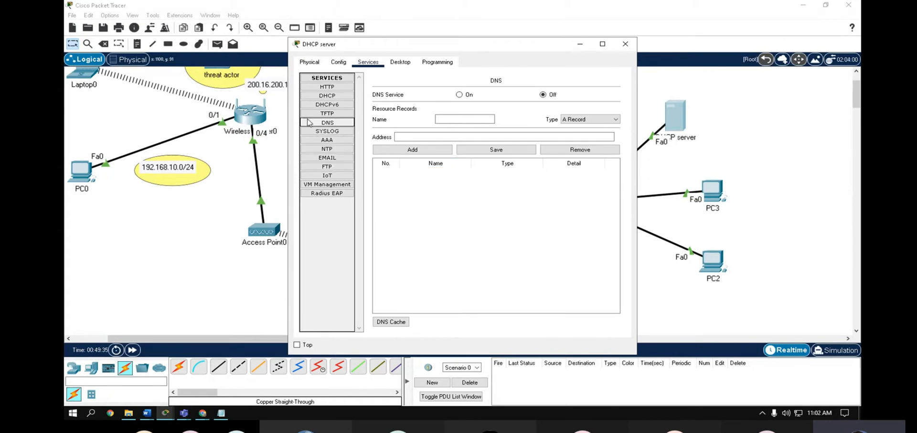
pyautogui.click(324, 98)
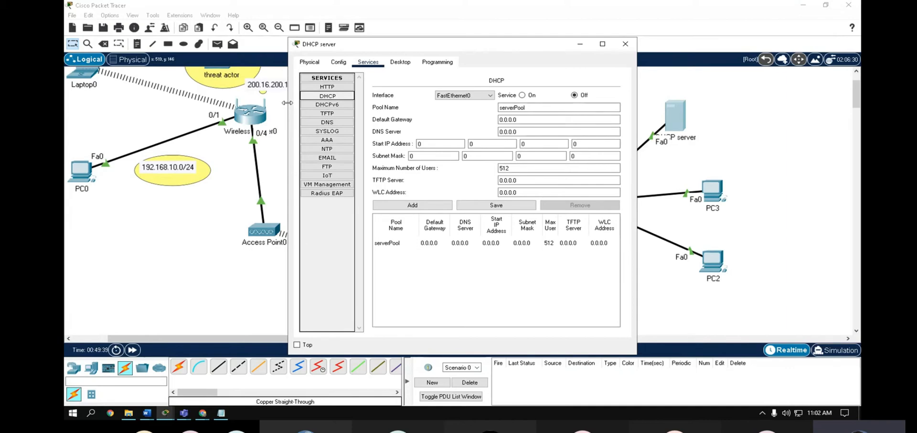
pyautogui.moveTo(288, 106); pyautogui.dragTo(243, 106)
pyautogui.click(403, 245)
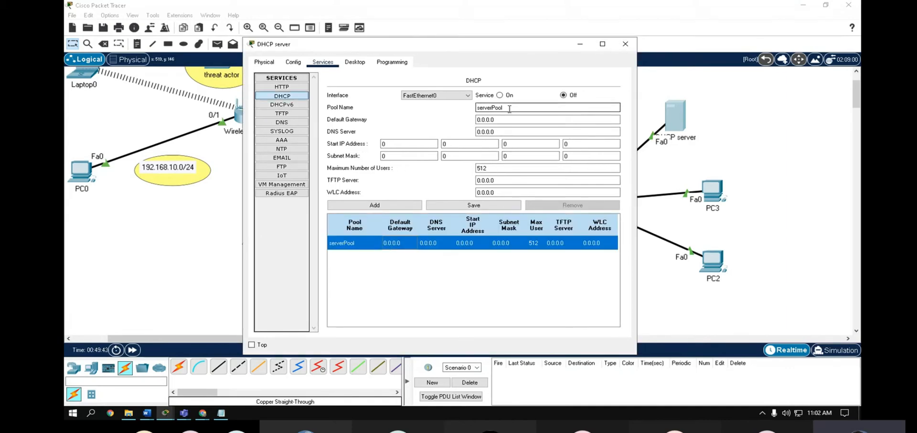
# - Rename the pool to sclaingNetwork, set default gateway 192.168.1.1, and clear the DNS server
pyautogui.doubleClick(483, 107)
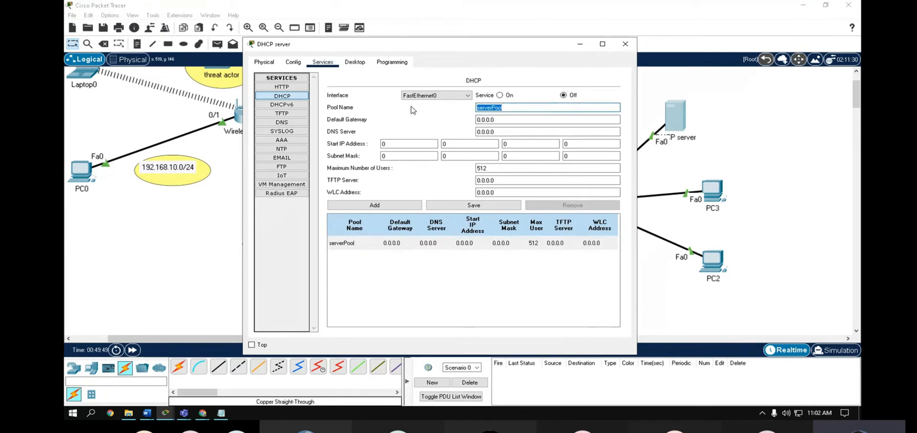
pyautogui.write('sclaing')
pyautogui.press('BackSpace')
pyautogui.click(506, 119)
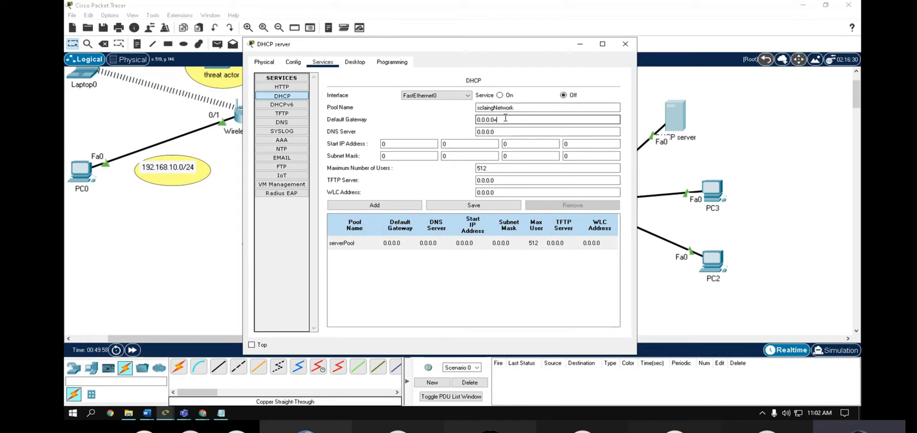
pyautogui.press('BackSpace')
pyautogui.press('BackSpace')
pyautogui.press('BackSpace')
pyautogui.write('192.168.1.0')
pyautogui.click(505, 132)
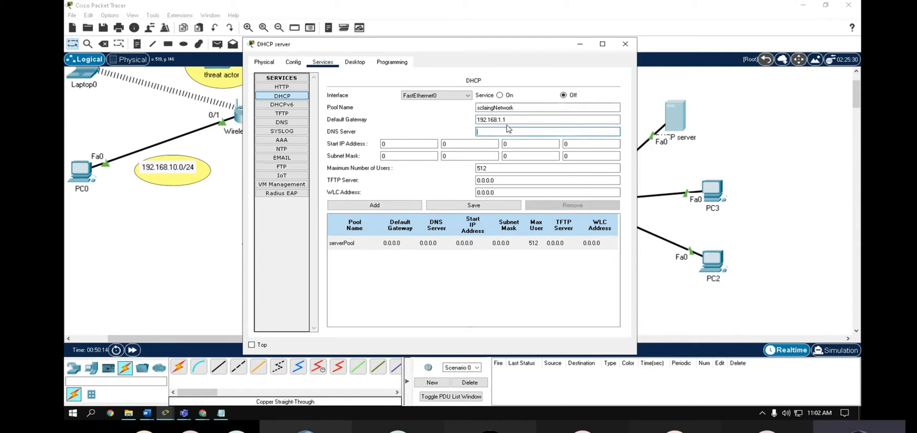
pyautogui.moveTo(464, 48); pyautogui.dragTo(489, 49)
pyautogui.moveTo(434, 56); pyautogui.dragTo(507, 67)
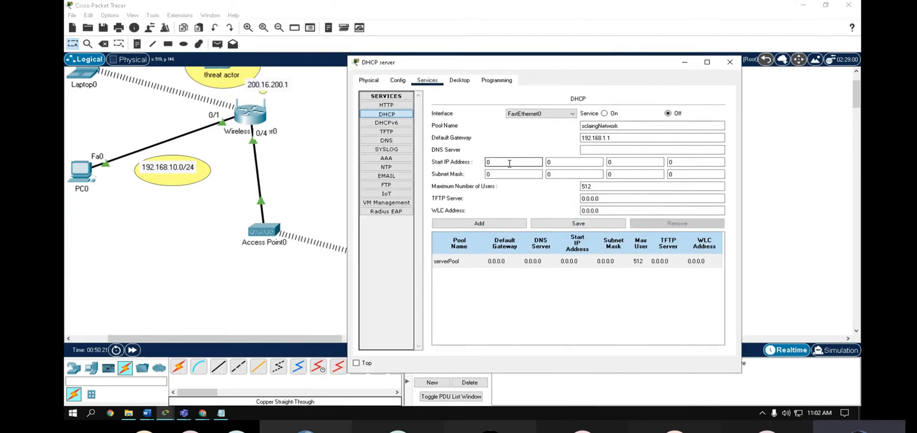
# - Enter pool DNS server 200.16.200.1 and start address 192.168.1.20 with its subnet mask
pyautogui.click(591, 147)
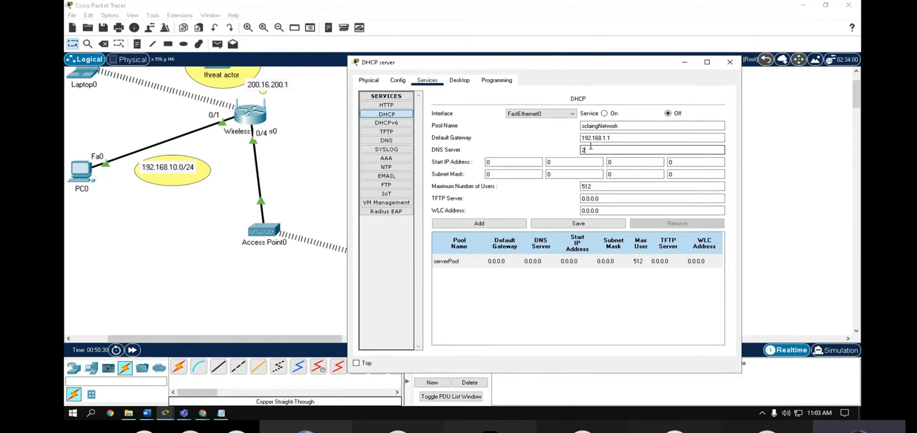
pyautogui.write('200.')
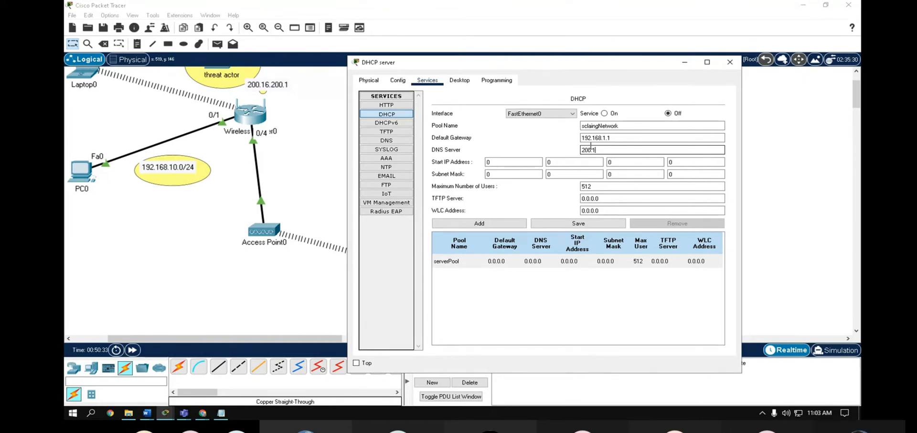
pyautogui.write('16.')
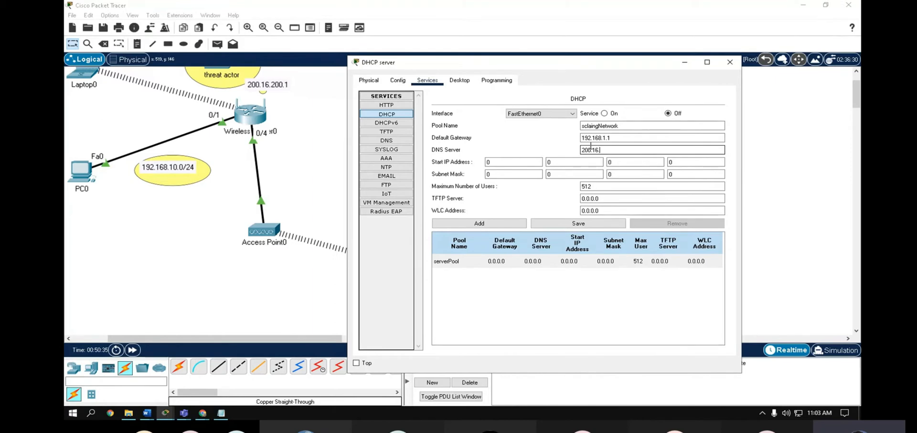
pyautogui.write('200.1')
pyautogui.press('Tab')
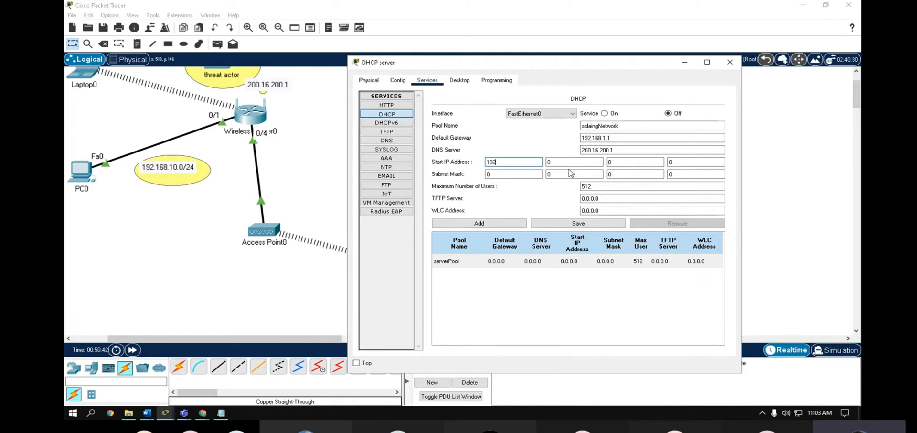
pyautogui.write('192')
pyautogui.press('Tab')
pyautogui.write('168')
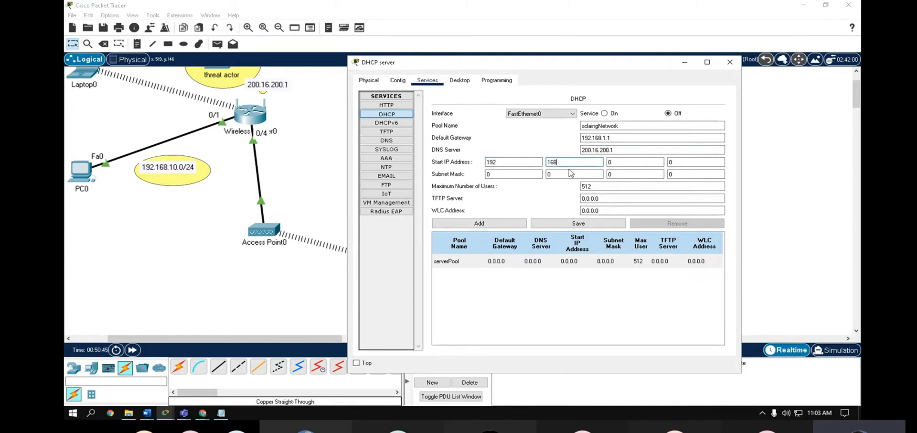
pyautogui.press('Tab')
pyautogui.write('1')
pyautogui.press('Tab')
pyautogui.press('Tab')
pyautogui.write('255')
pyautogui.press('Tab')
pyautogui.write('255')
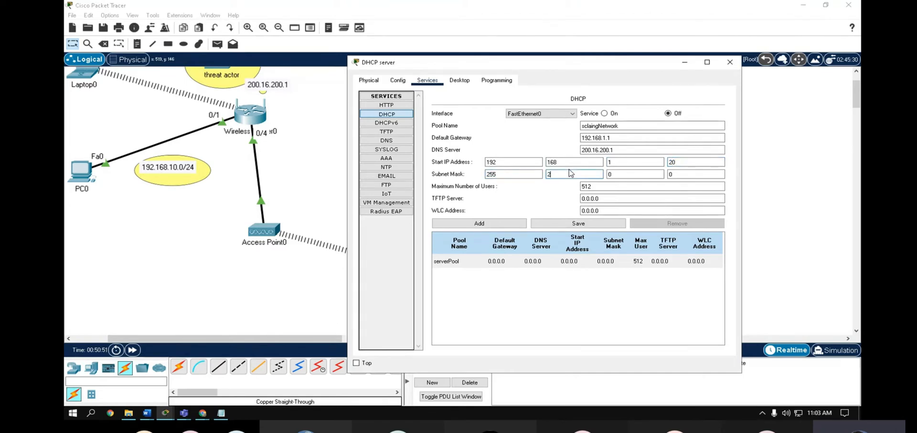
pyautogui.press('Tab')
pyautogui.press('Tab')
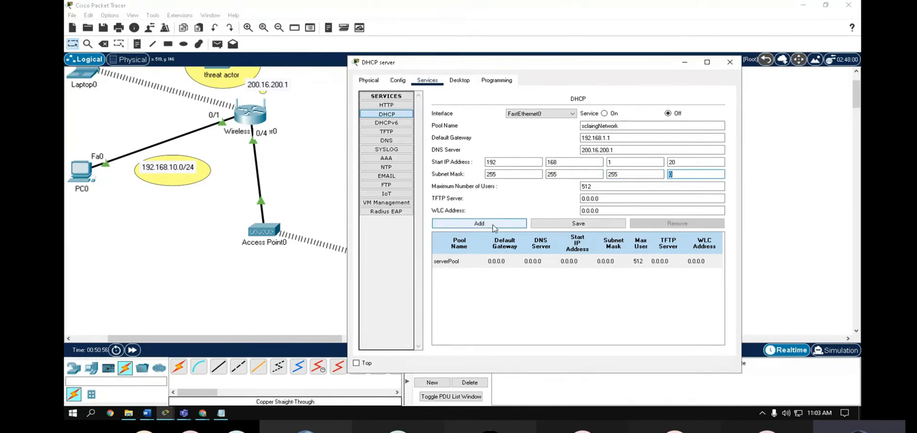
# - Add the sclaingNetwork pool, switch the DHCP service on, and close the server window
pyautogui.click(494, 228)
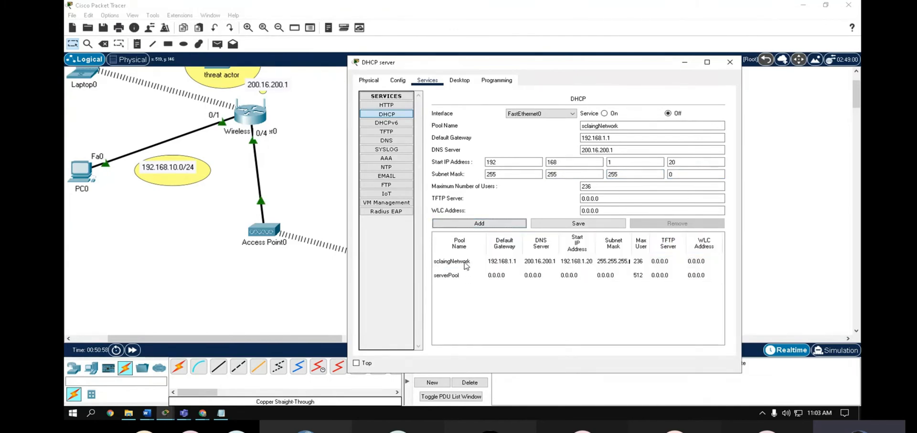
pyautogui.click(489, 261)
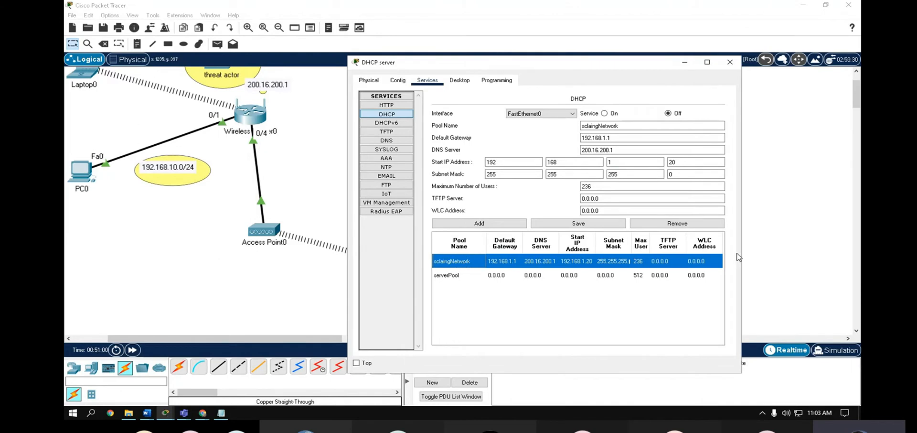
pyautogui.click(611, 115)
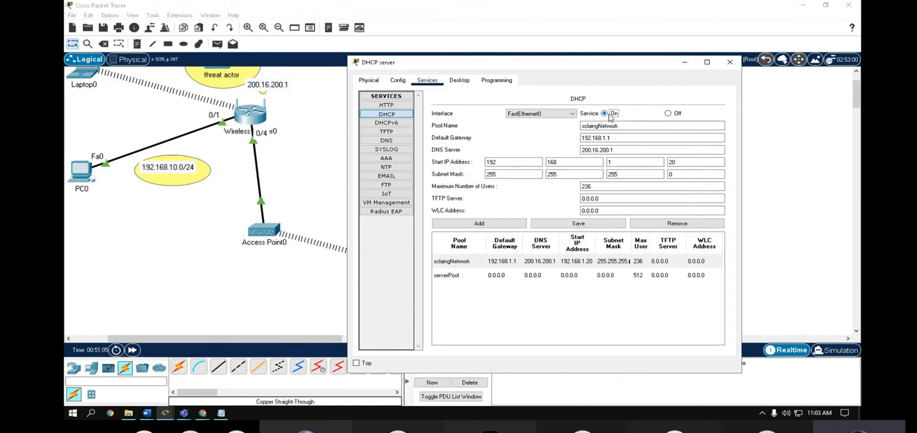
pyautogui.click(521, 266)
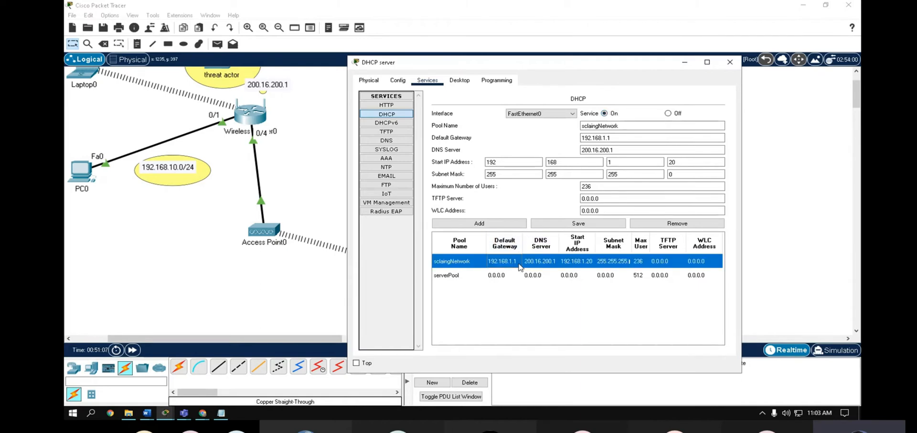
pyautogui.click(732, 65)
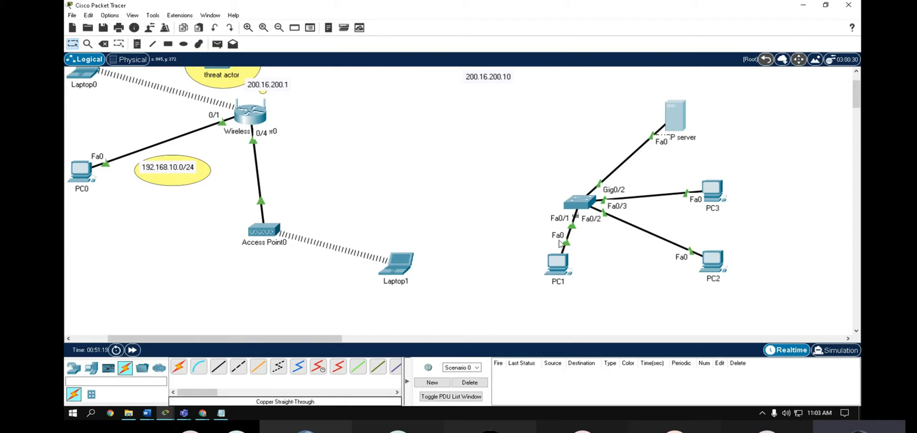
# - Set PC1's IP configuration to DHCP, toggling Static and back to retry the request
pyautogui.click(565, 266)
pyautogui.moveTo(377, 45); pyautogui.dragTo(186, 45)
pyautogui.click(185, 60)
pyautogui.click(150, 89)
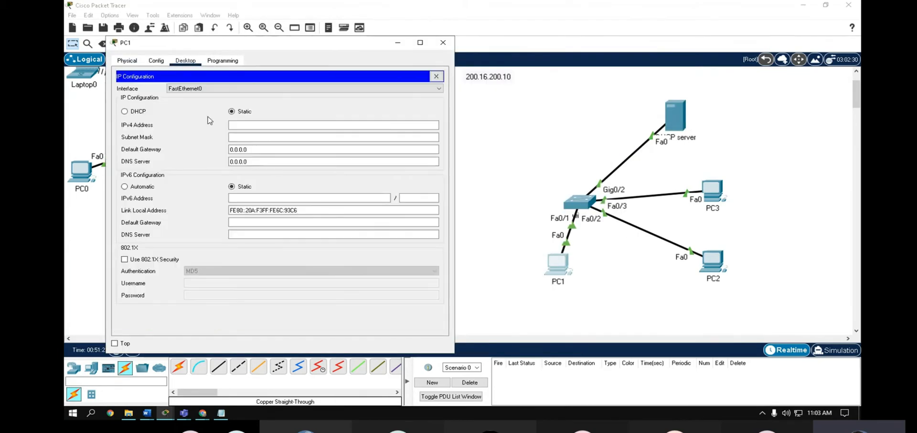
pyautogui.click(130, 113)
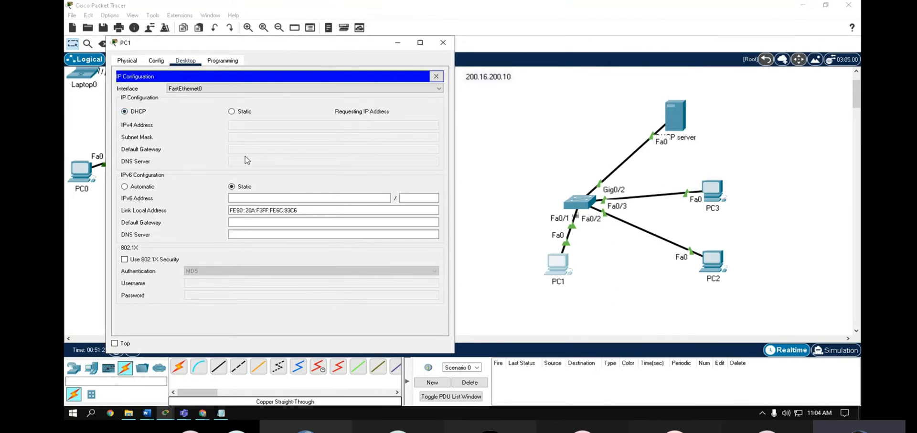
pyautogui.click(232, 111)
pyautogui.click(142, 113)
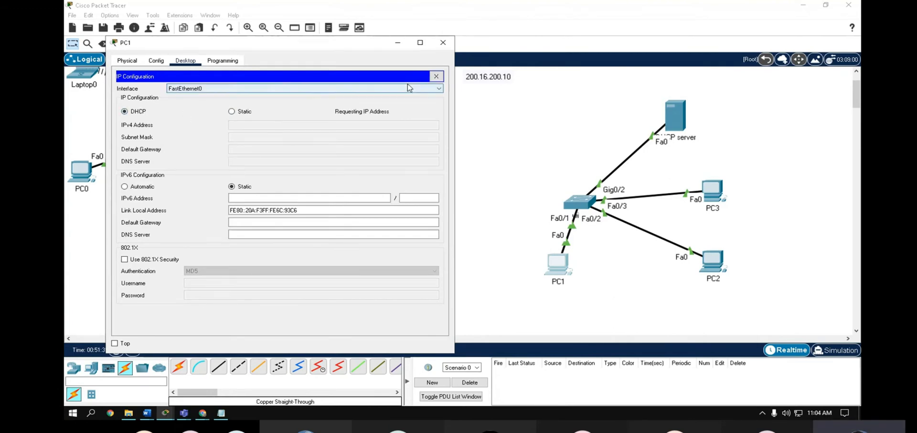
pyautogui.click(443, 43)
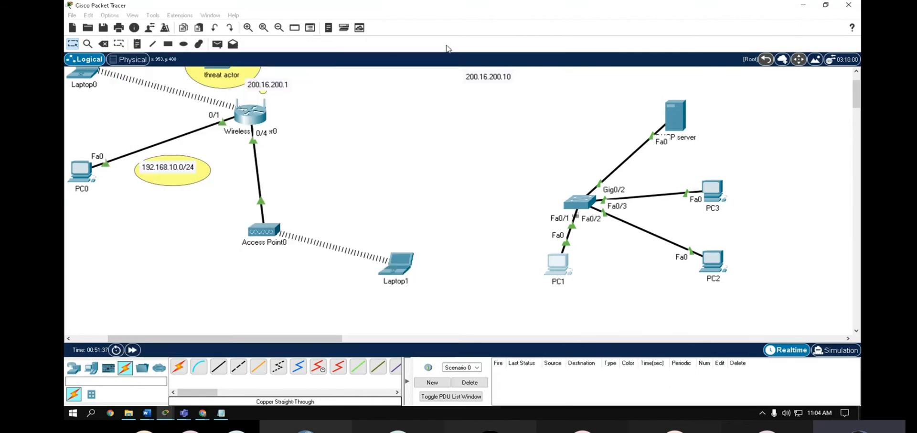
# - Give the DHCP server static IP 192.168.1.10, gateway 192.168.1.1, and an updated DNS server
pyautogui.moveTo(679, 114); pyautogui.dragTo(561, 120)
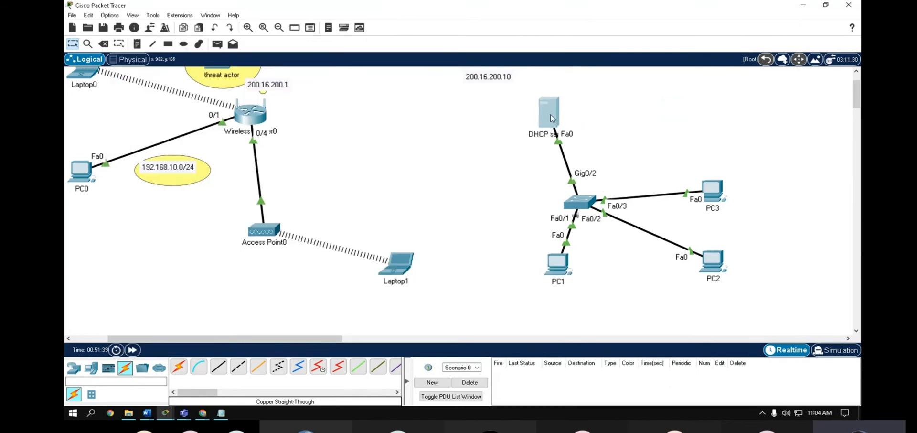
pyautogui.click(551, 114)
pyautogui.click(397, 63)
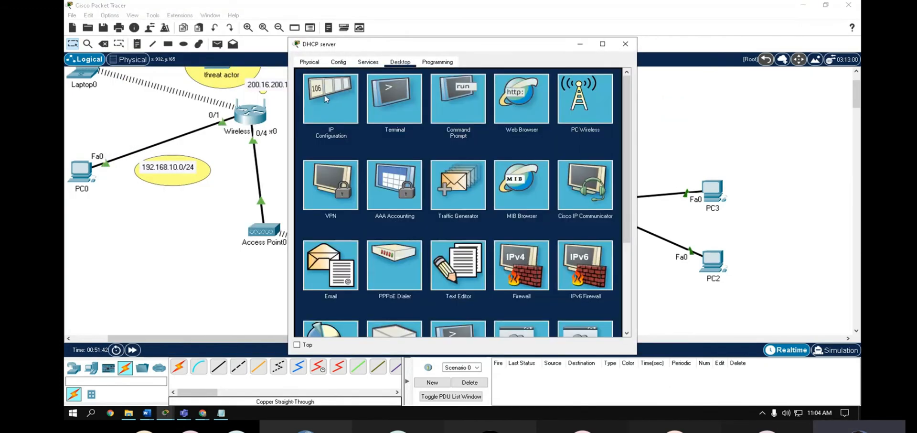
pyautogui.click(326, 99)
pyautogui.click(431, 115)
pyautogui.write('19')
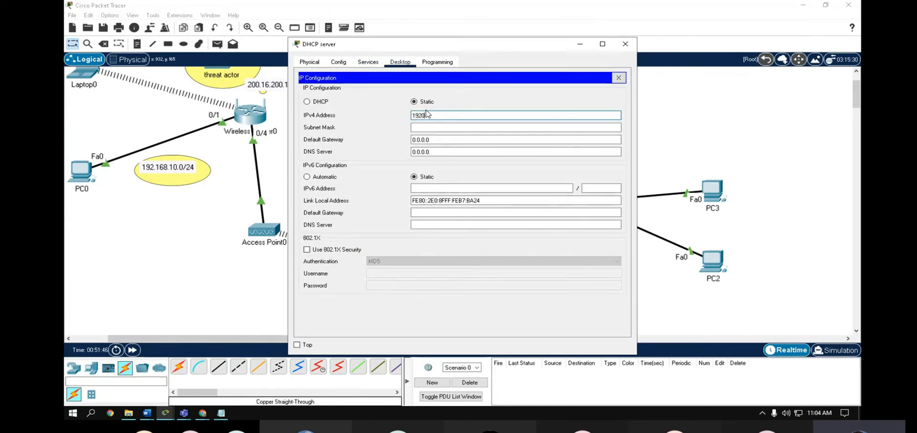
pyautogui.write('2.168.1.10')
pyautogui.press('Tab')
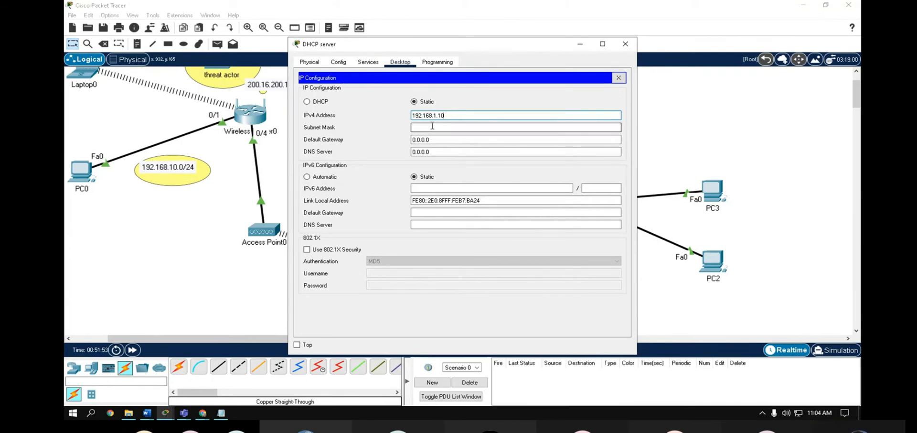
pyautogui.moveTo(434, 140); pyautogui.dragTo(397, 140)
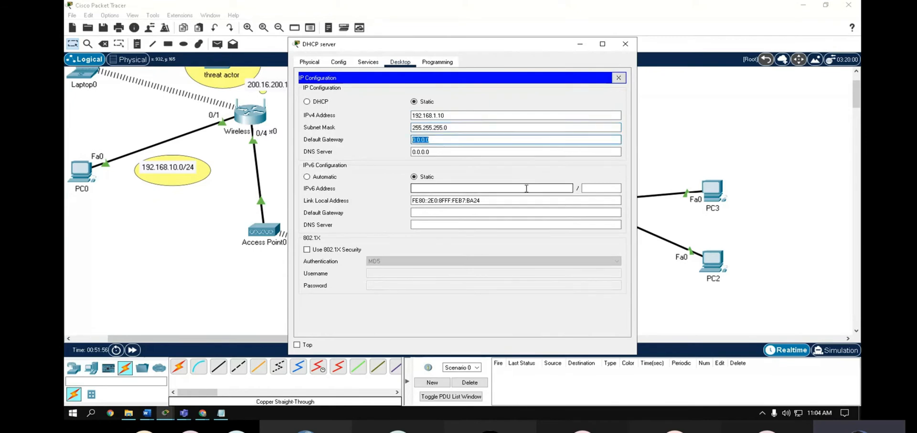
pyautogui.write('2.168.1.1')
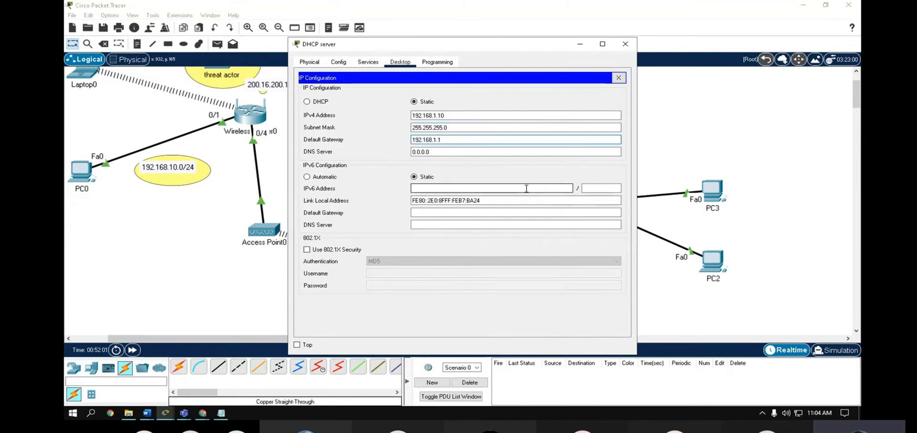
pyautogui.moveTo(419, 41); pyautogui.dragTo(510, 50)
pyautogui.click(540, 159)
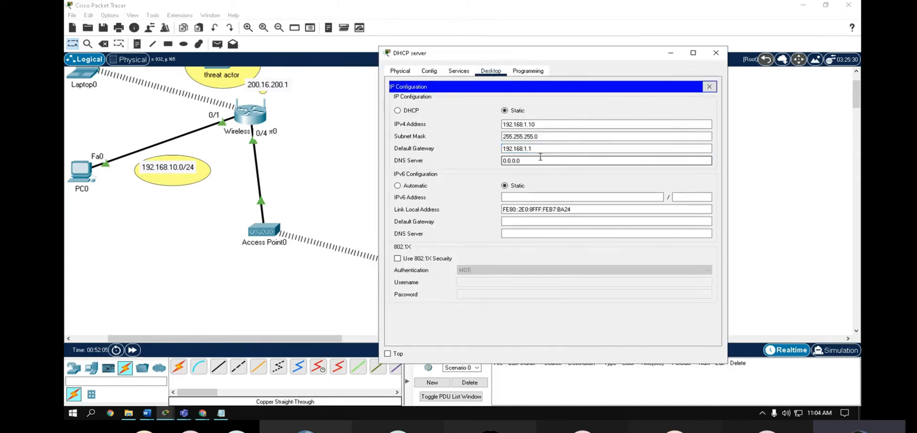
pyautogui.press('BackSpace')
pyautogui.press('BackSpace')
pyautogui.press('BackSpace')
pyautogui.press('BackSpace')
pyautogui.press('BackSpace')
pyautogui.press('BackSpace')
pyautogui.press('BackSpace')
pyautogui.write('200.16.200')
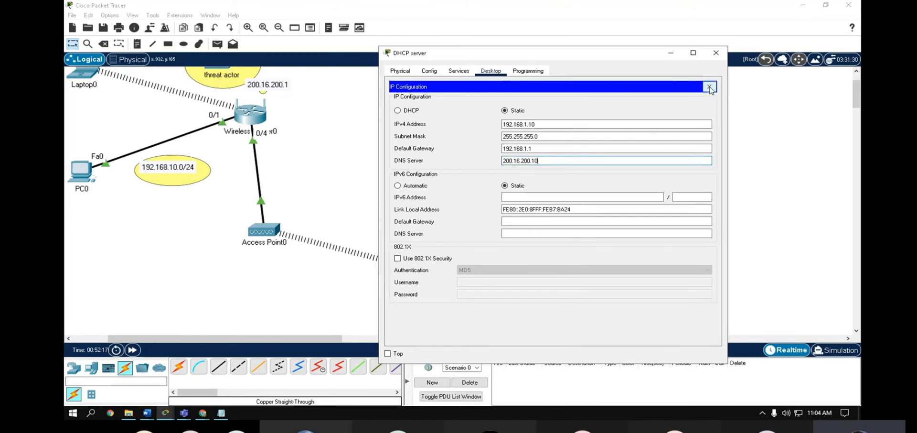
pyautogui.click(709, 87)
# - Change the sclaingNetwork pool's DNS server to 200.16.200.10 and save the pool
pyautogui.click(458, 70)
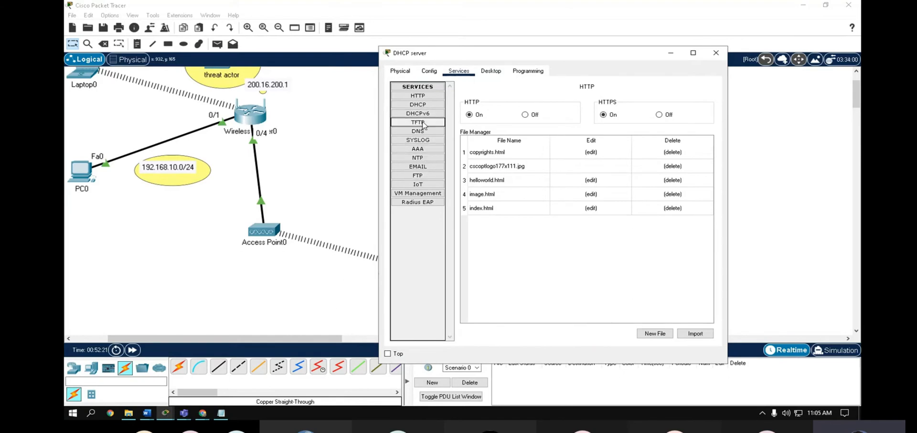
pyautogui.click(419, 105)
pyautogui.click(529, 252)
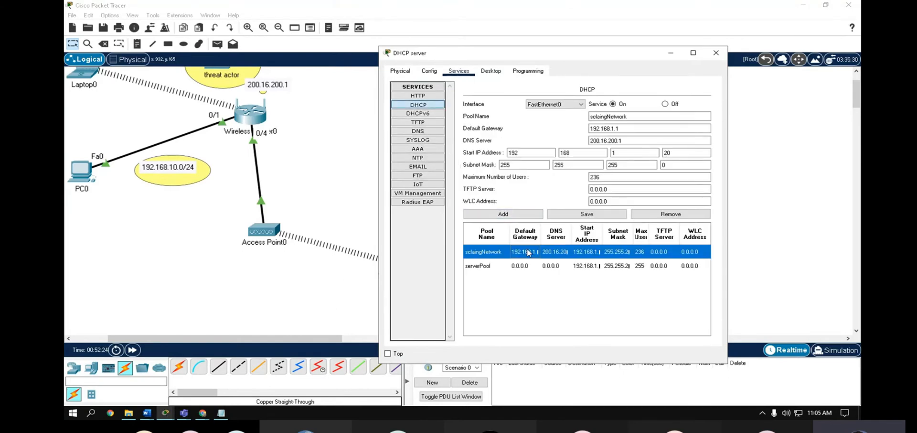
pyautogui.click(630, 141)
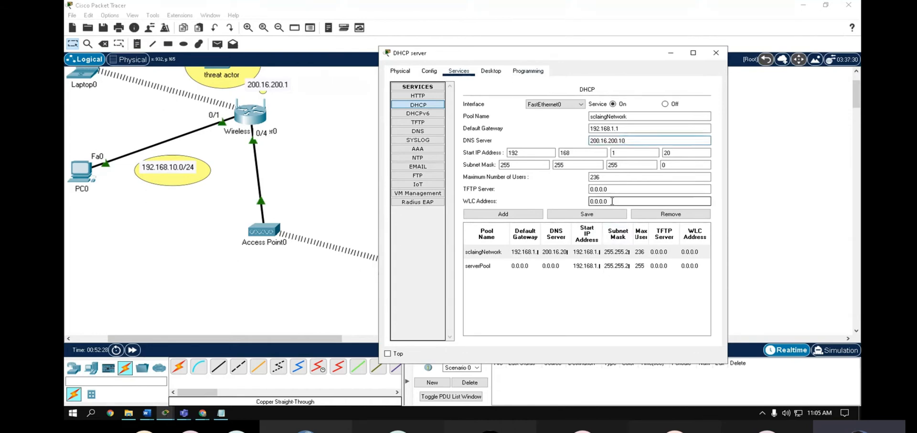
pyautogui.click(600, 214)
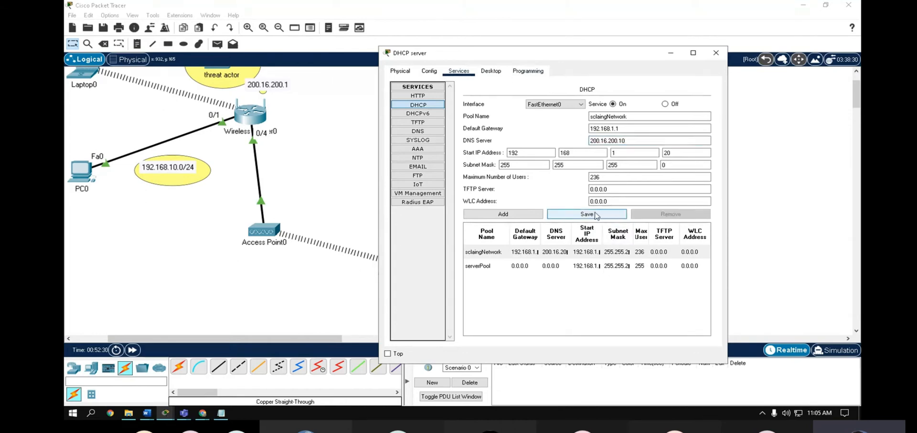
pyautogui.click(722, 56)
# - Check PC0's IP configuration and have PC1 request a new DHCP lease
pyautogui.click(82, 178)
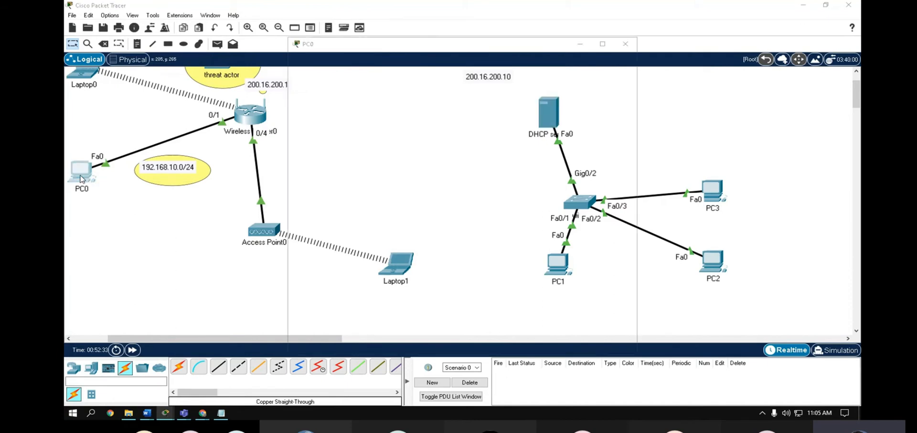
pyautogui.click(318, 103)
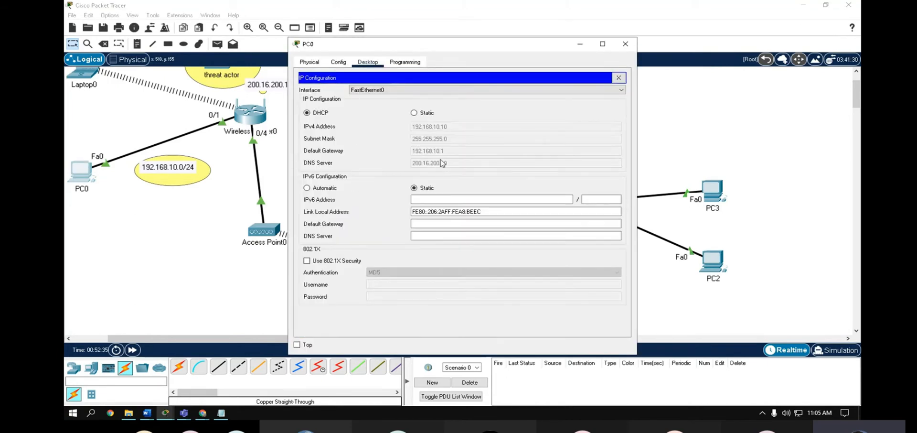
pyautogui.click(626, 44)
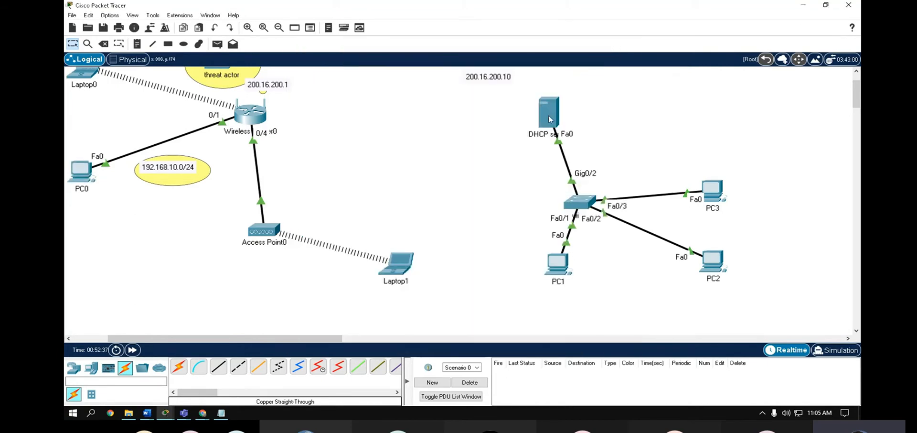
pyautogui.click(558, 263)
pyautogui.click(327, 103)
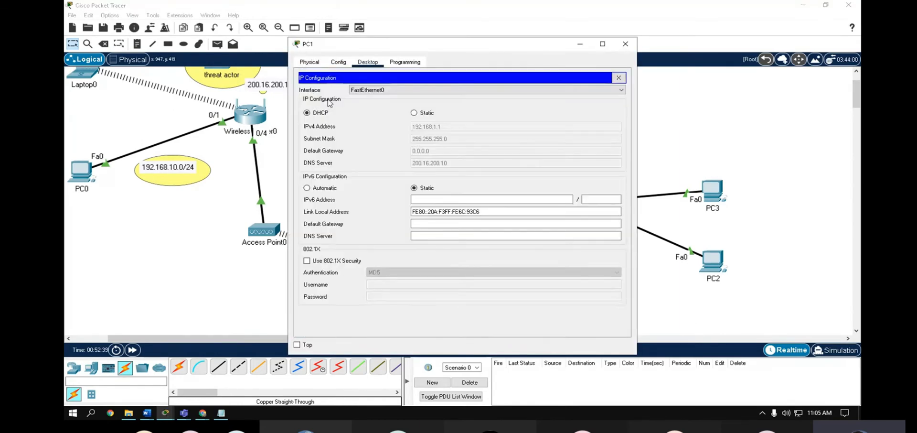
pyautogui.click(421, 113)
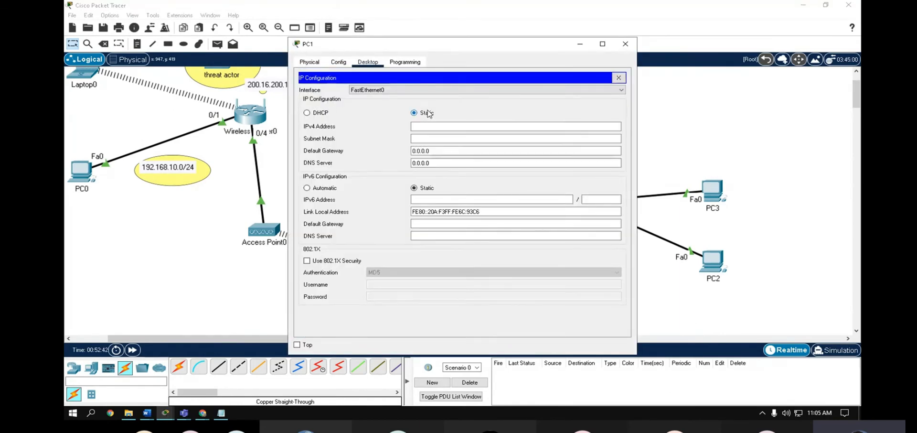
pyautogui.click(321, 113)
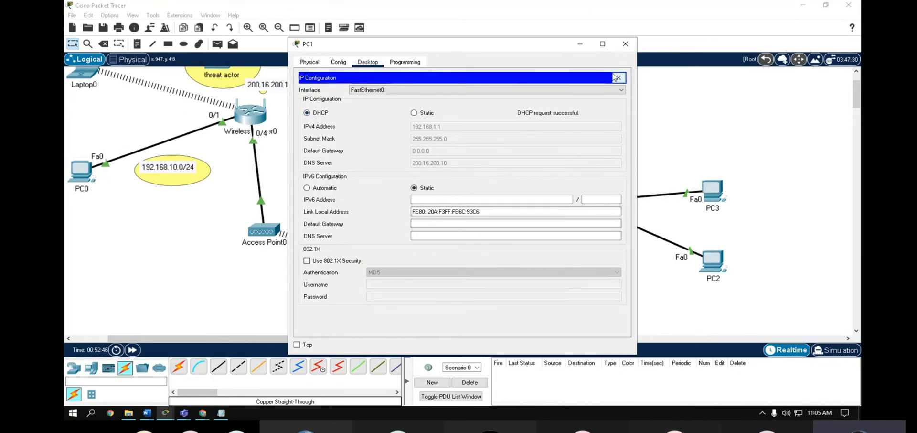
pyautogui.click(626, 43)
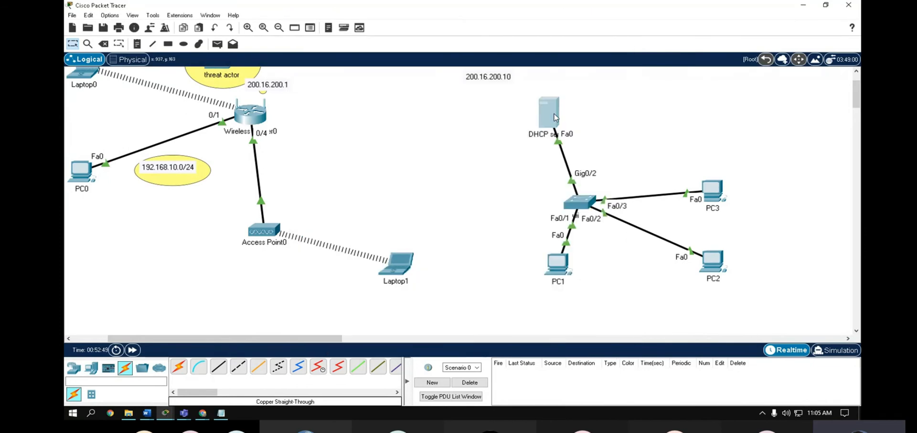
# - Review the sclaingNetwork pool's default gateway in the server's DHCP settings
pyautogui.click(548, 110)
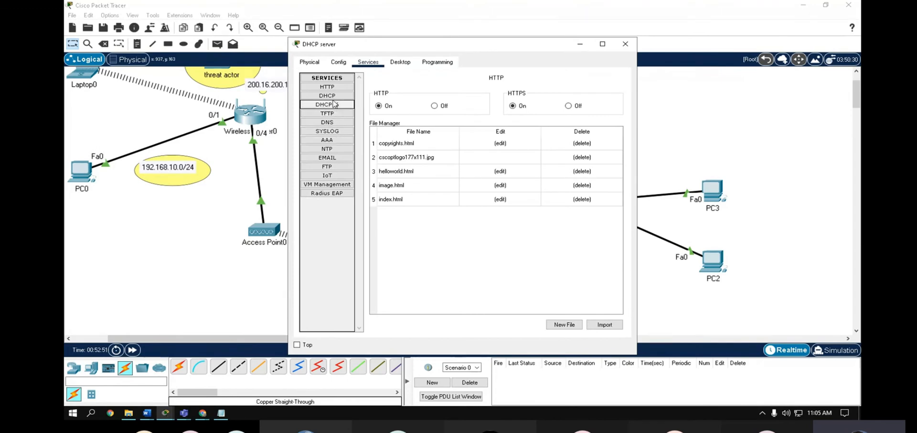
pyautogui.click(333, 96)
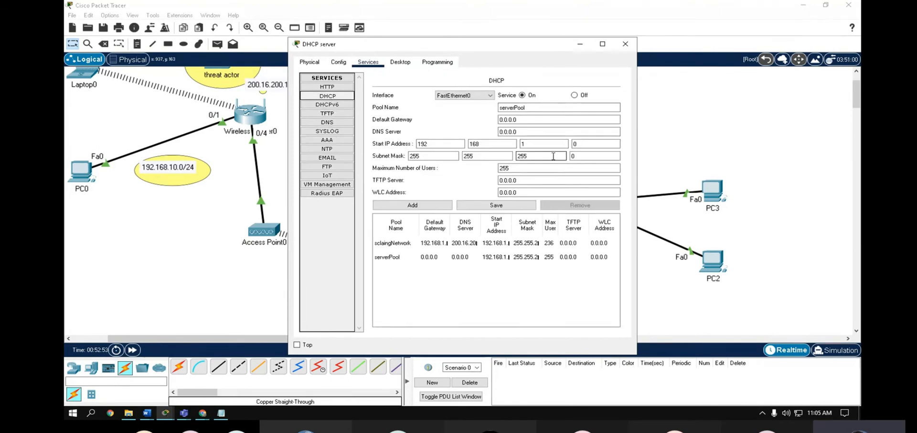
pyautogui.click(412, 243)
pyautogui.click(556, 119)
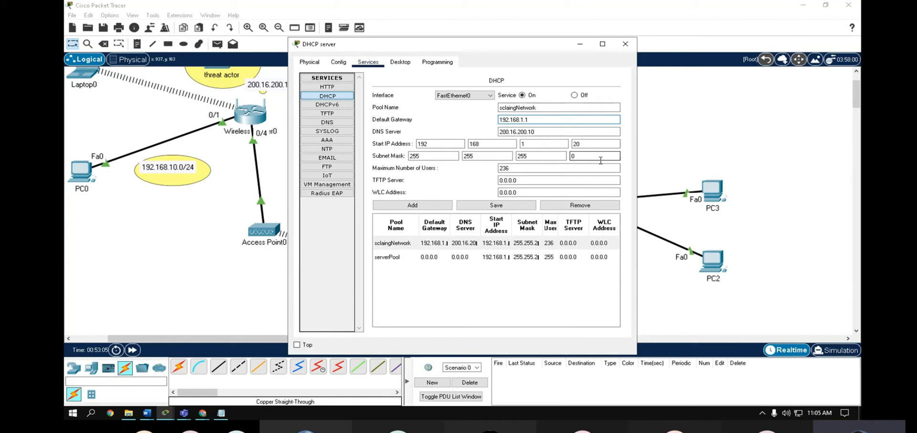
pyautogui.click(625, 44)
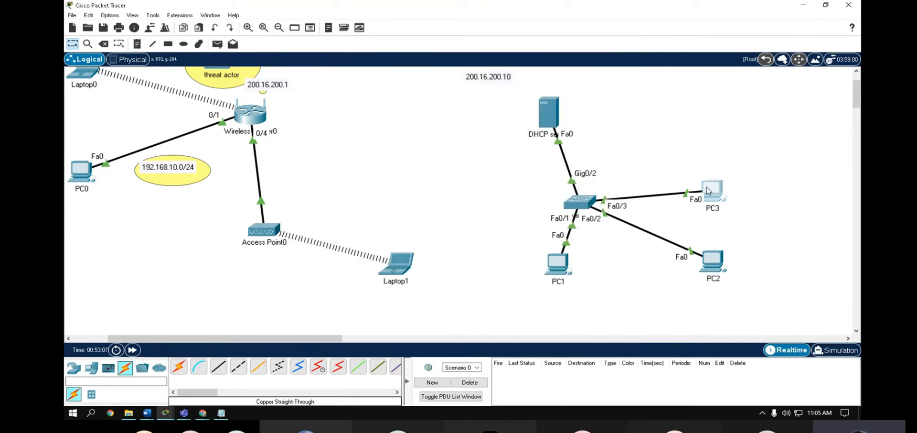
# - Set PC3 to DHCP, receiving 192.168.1.2 with DNS 200.16.200.10
pyautogui.click(708, 191)
pyautogui.click(368, 61)
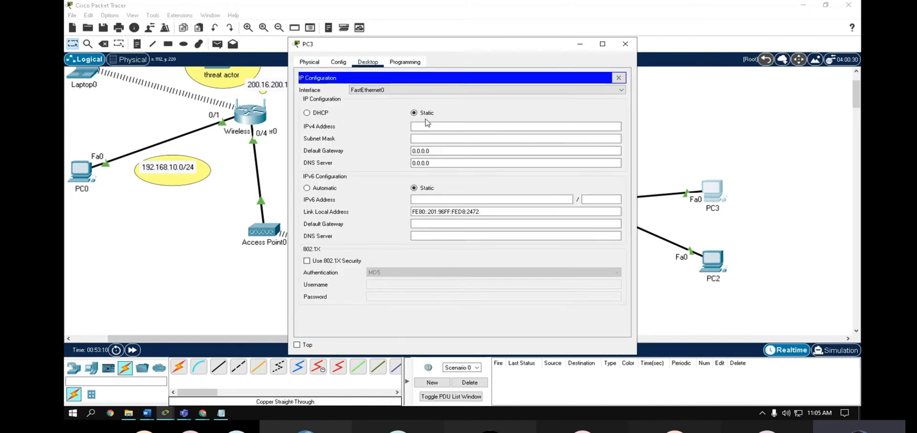
pyautogui.click(307, 113)
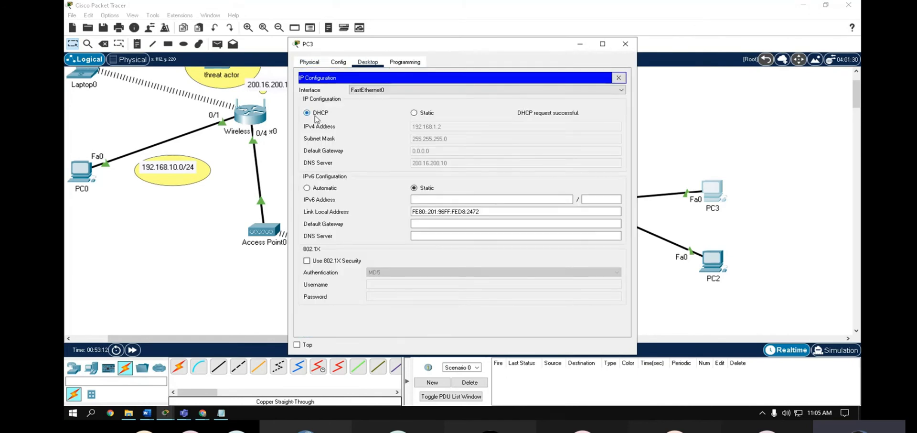
pyautogui.click(625, 43)
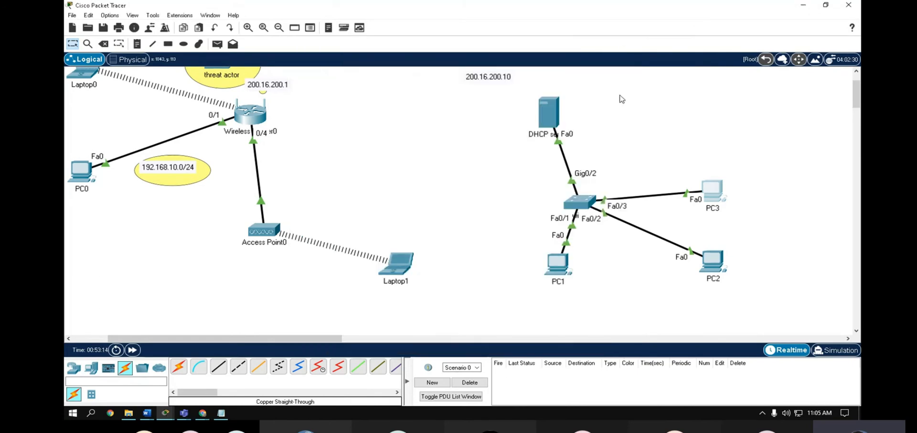
# - Verify the DHCP server's static IP configuration
pyautogui.click(551, 114)
pyautogui.click(400, 62)
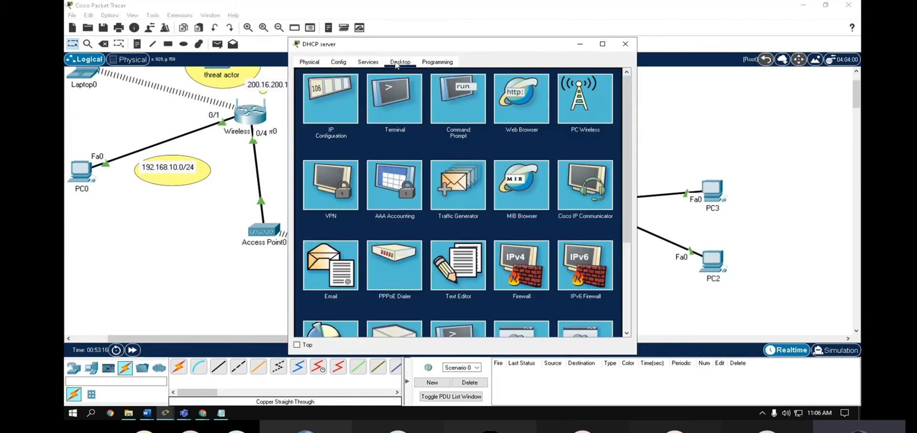
pyautogui.click(317, 127)
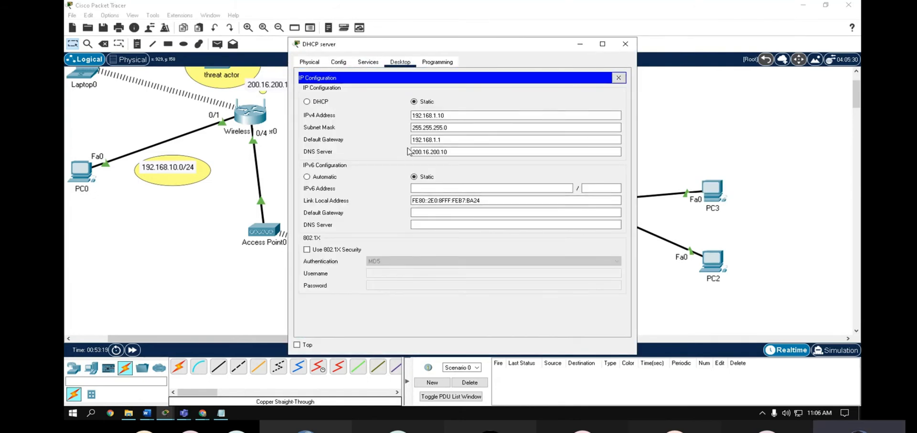
pyautogui.click(626, 44)
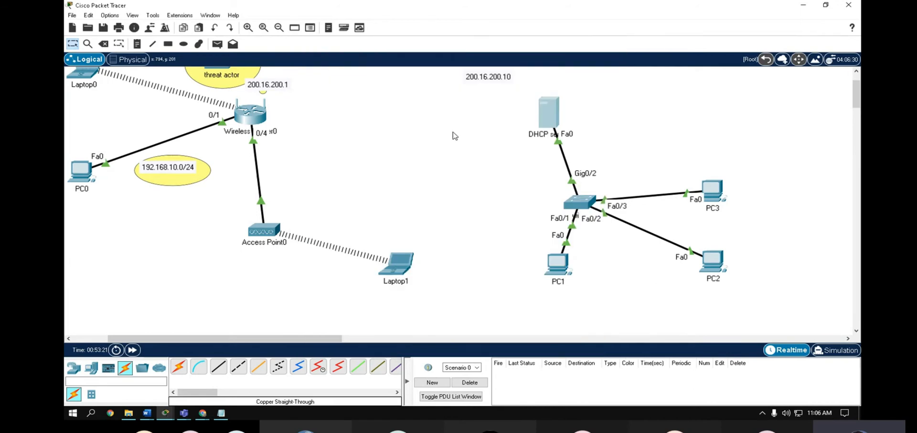
# - Place a 2901 router (Router0) on the canvas
pyautogui.click(77, 370)
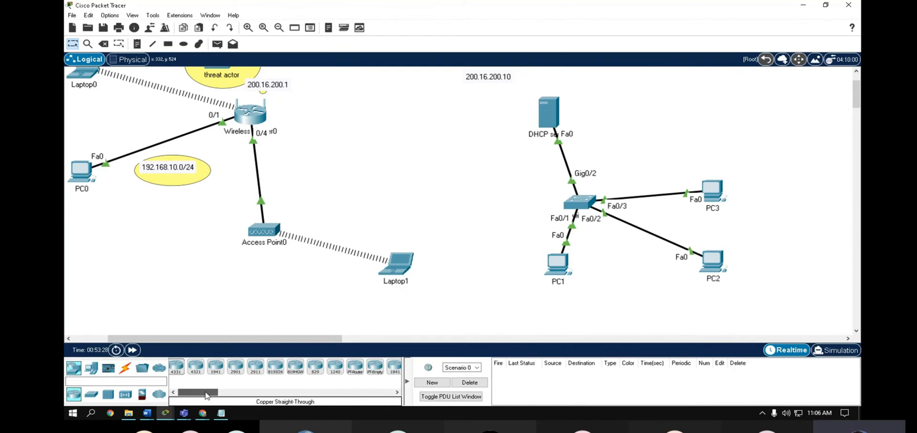
pyautogui.moveTo(206, 393)
pyautogui.mouseDown()
pyautogui.moveTo(228, 395)
pyautogui.moveTo(216, 395)
pyautogui.mouseUp()
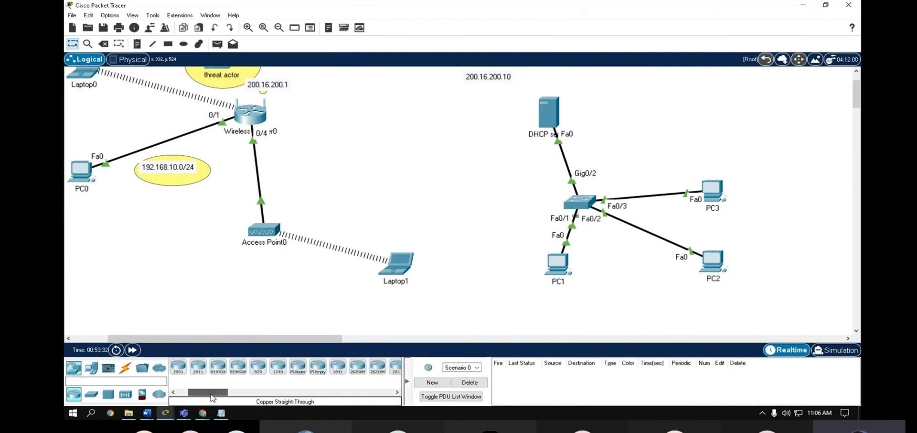
pyautogui.click(179, 367)
pyautogui.click(421, 118)
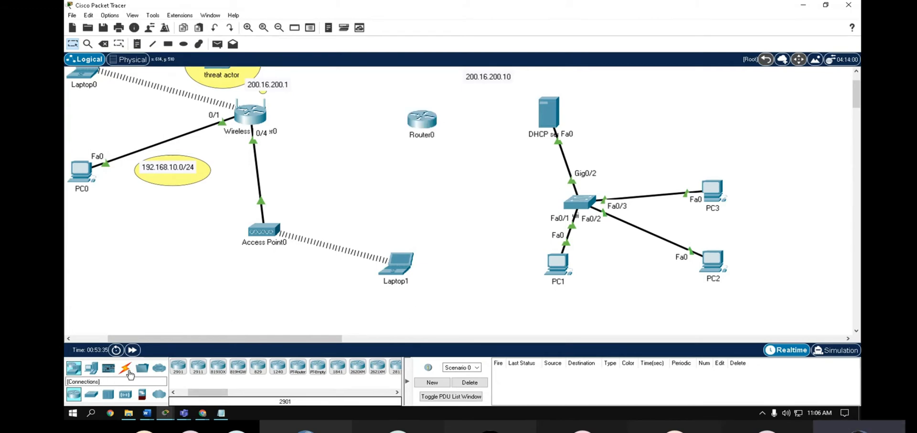
# - Cable Router0's Gig0/0 to the switch's Gig0/1 with a copper straight-through cable
pyautogui.click(127, 371)
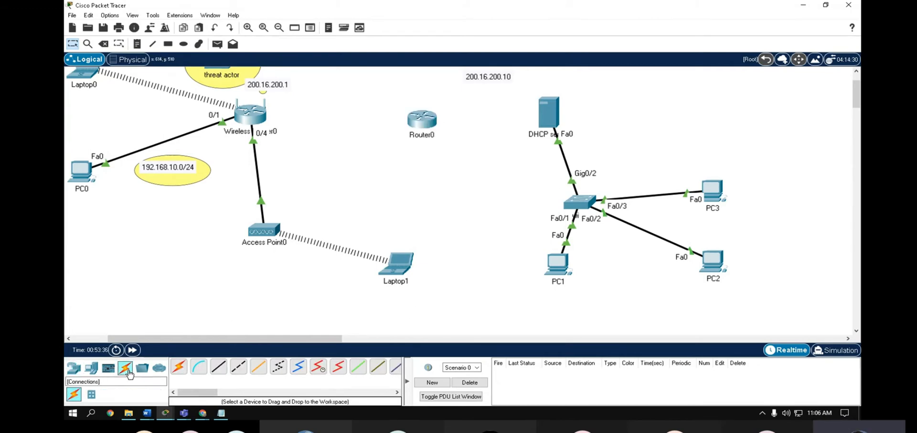
pyautogui.click(221, 369)
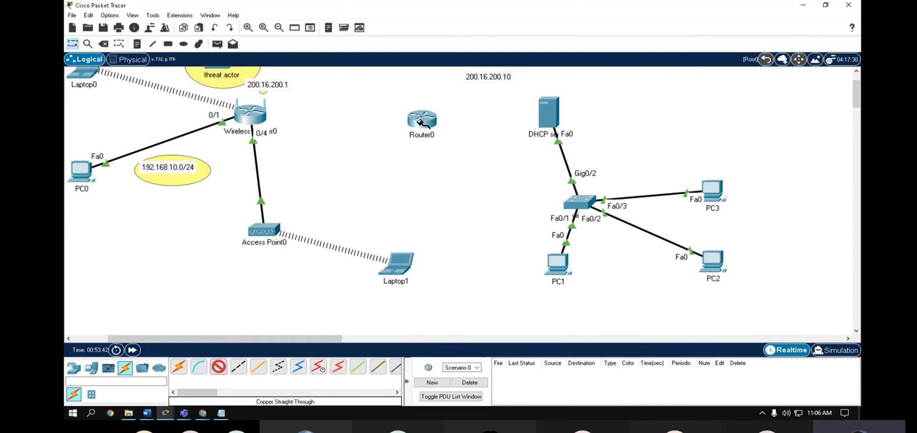
pyautogui.click(420, 122)
pyautogui.click(478, 152)
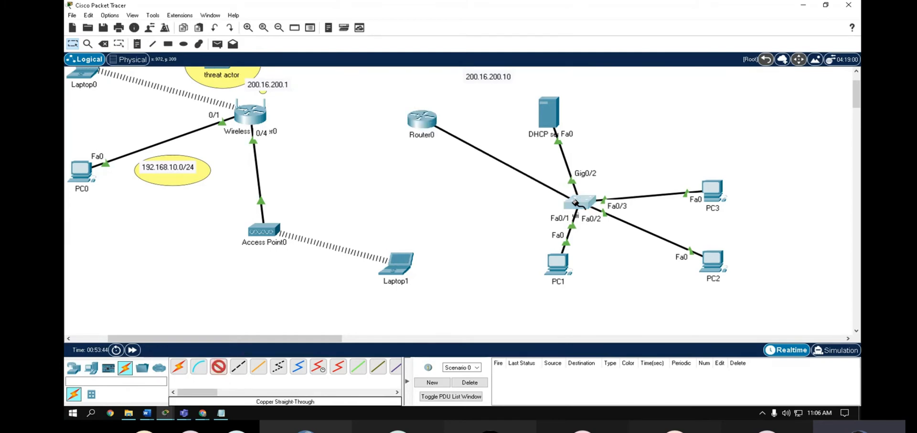
pyautogui.click(576, 203)
pyautogui.click(621, 234)
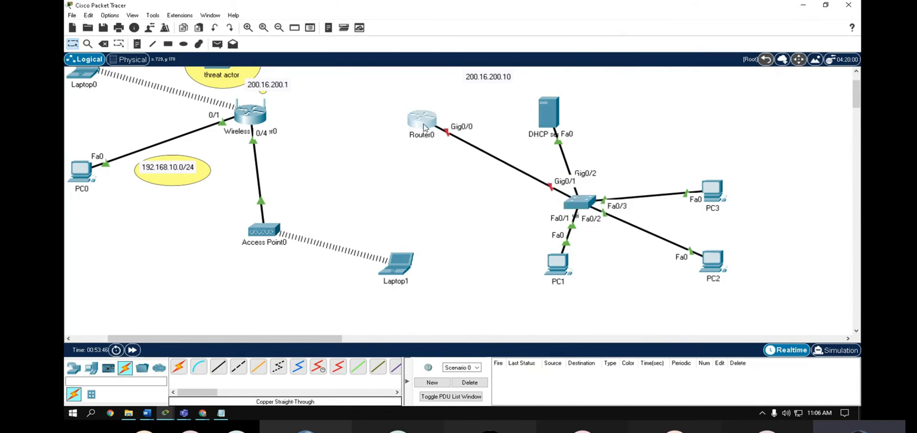
pyautogui.moveTo(424, 127); pyautogui.dragTo(427, 139)
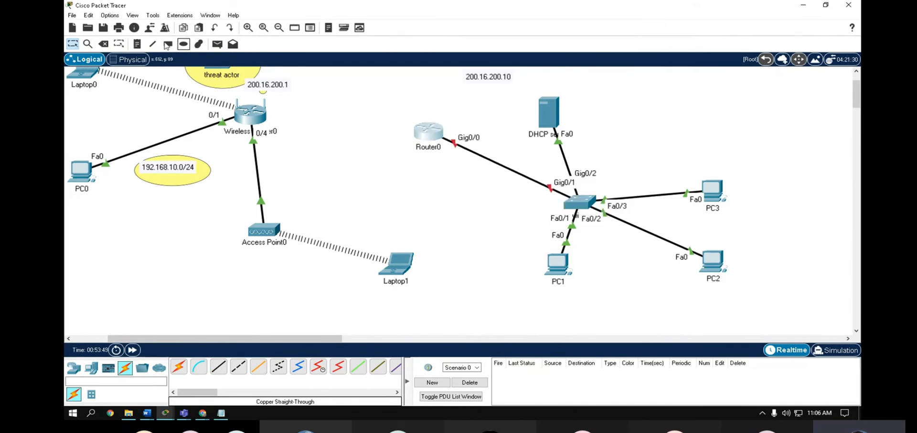
# - Add a note reading 192.168.1.1/24 beneath Router0
pyautogui.click(137, 43)
pyautogui.click(443, 149)
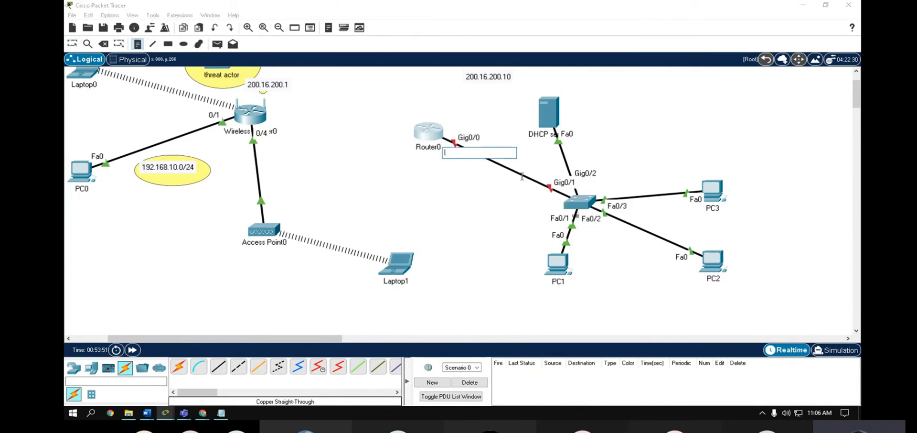
pyautogui.write('192.168')
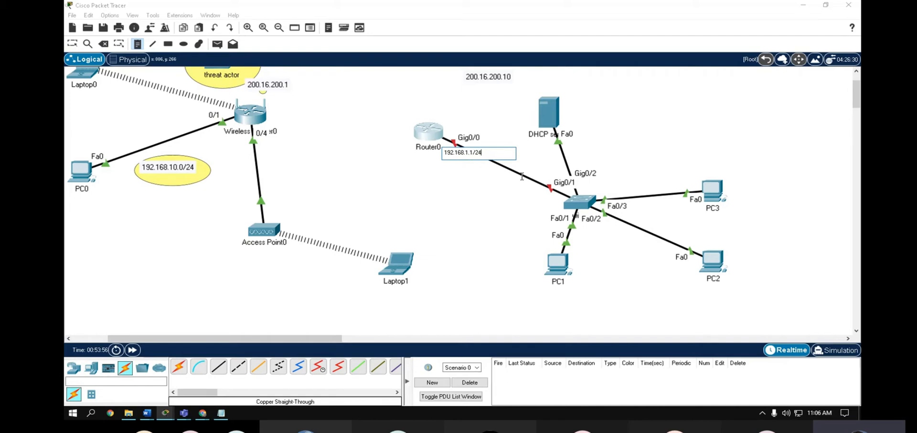
pyautogui.write('.1.1/24')
pyautogui.press('Escape')
pyautogui.moveTo(461, 156); pyautogui.dragTo(425, 161)
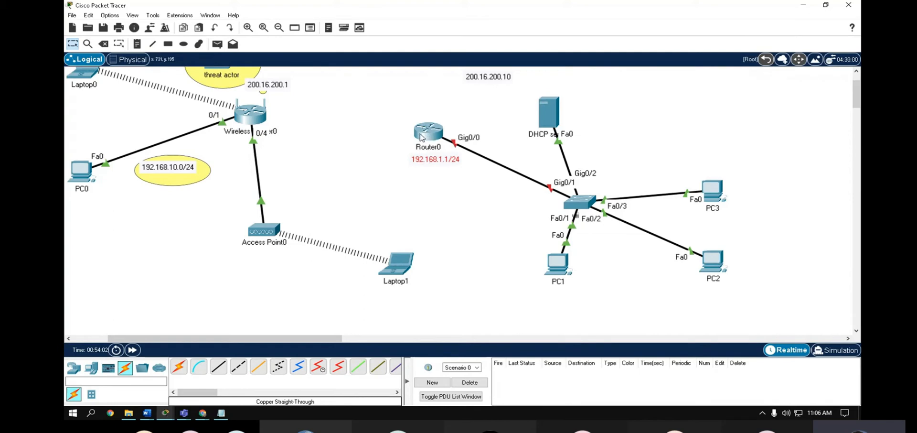
# - Assign Router0's GigabitEthernet0/0 address 192.168.1.1, mask 255.255.255.0, and turn the port on
pyautogui.click(421, 135)
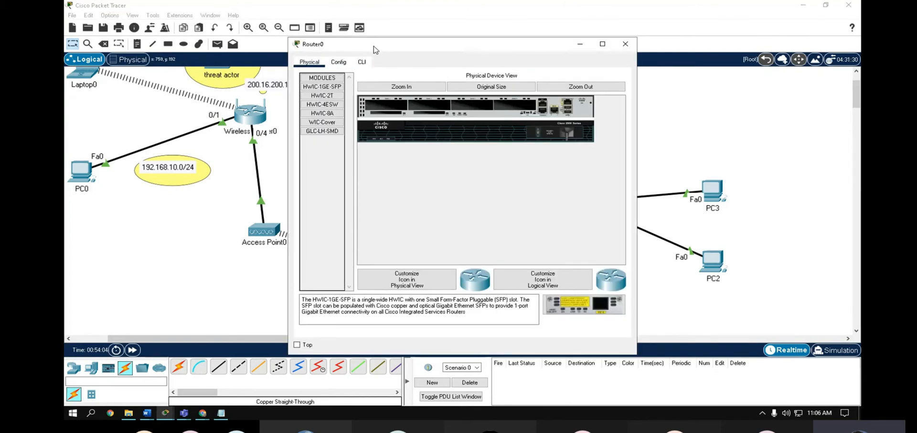
pyautogui.moveTo(375, 49); pyautogui.dragTo(559, 50)
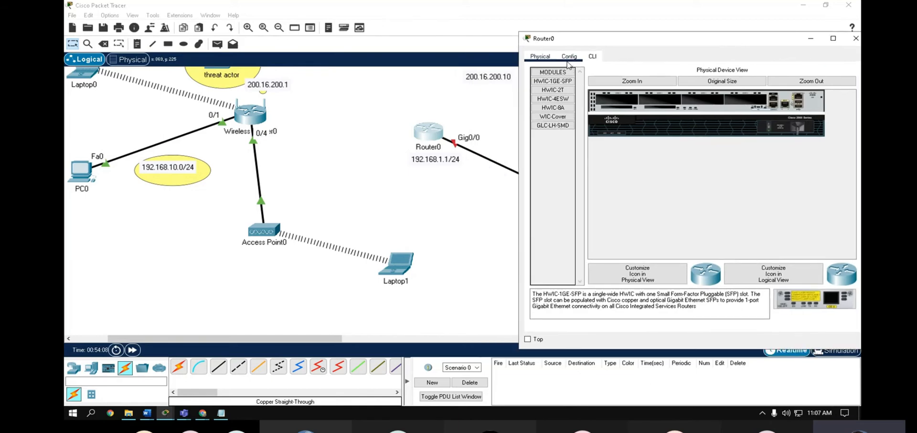
pyautogui.click(568, 58)
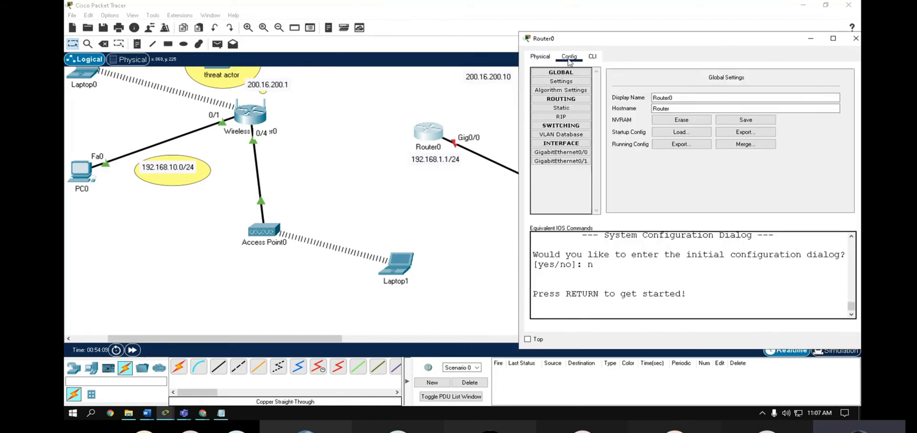
pyautogui.click(559, 152)
pyautogui.click(737, 134)
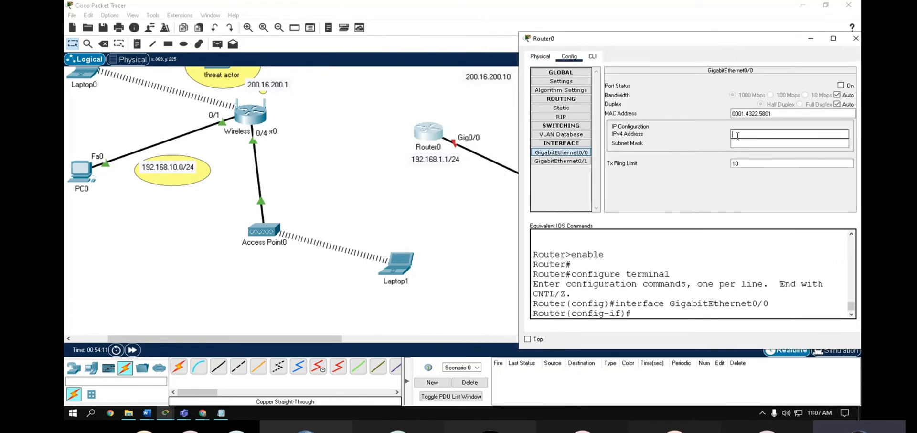
pyautogui.write('192.168')
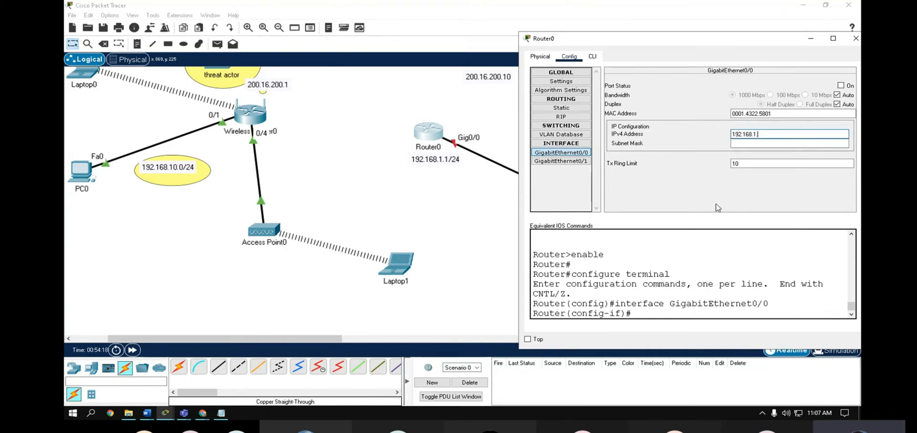
pyautogui.write('.1.1')
pyautogui.press('Tab')
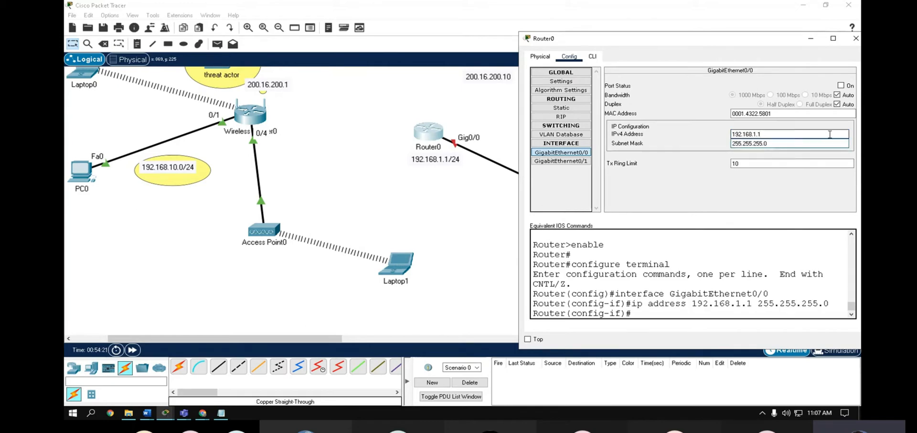
pyautogui.click(841, 85)
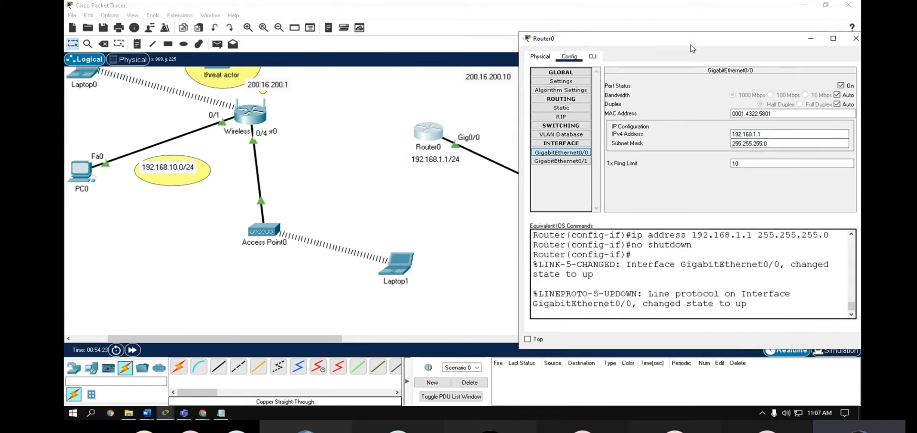
pyautogui.moveTo(692, 48); pyautogui.dragTo(253, 72)
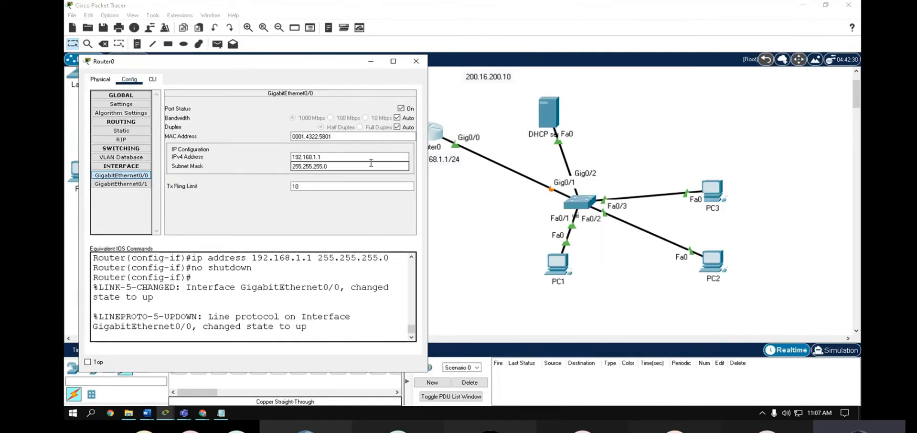
pyautogui.moveTo(327, 65); pyautogui.dragTo(287, 64)
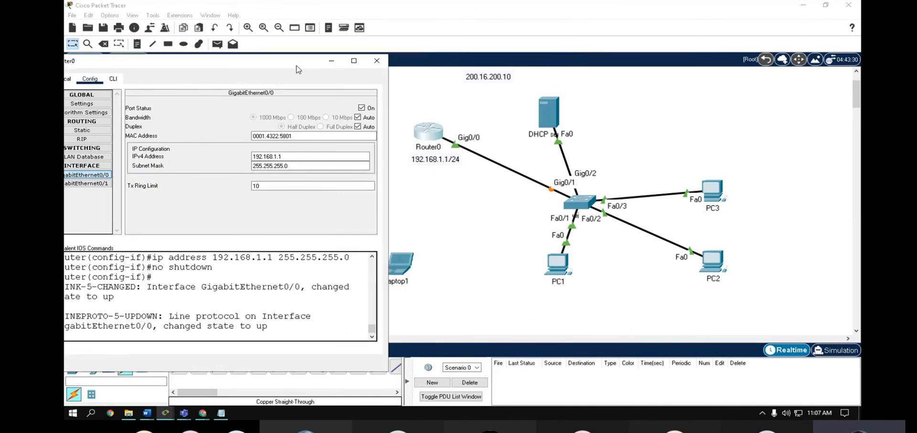
pyautogui.click(377, 62)
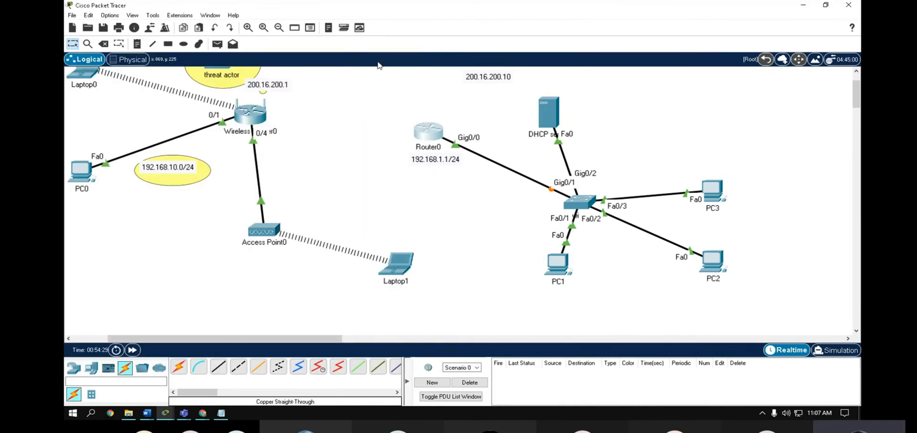
# - Fast-forward simulation time and inspect the DHCP server's default gateway setting
pyautogui.click(133, 350)
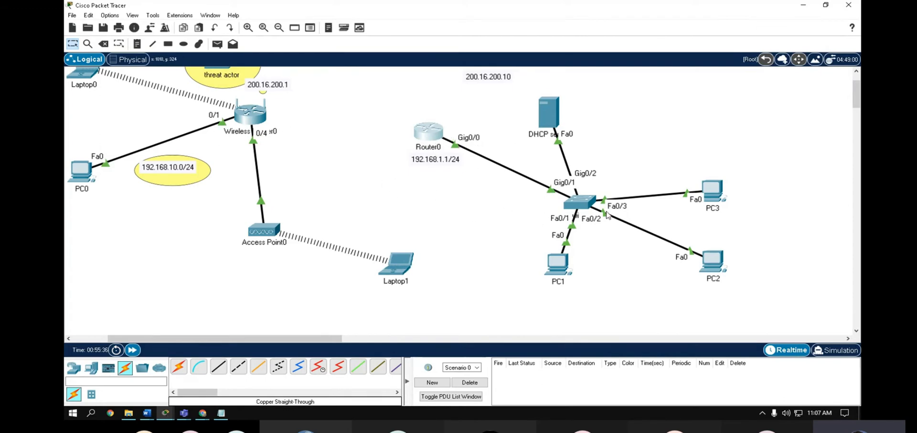
pyautogui.click(551, 113)
pyautogui.moveTo(404, 47); pyautogui.dragTo(574, 35)
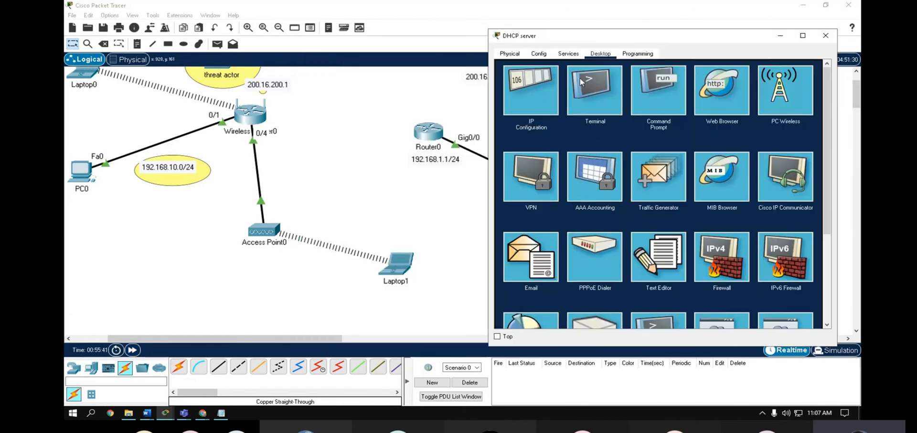
pyautogui.click(534, 97)
pyautogui.click(641, 132)
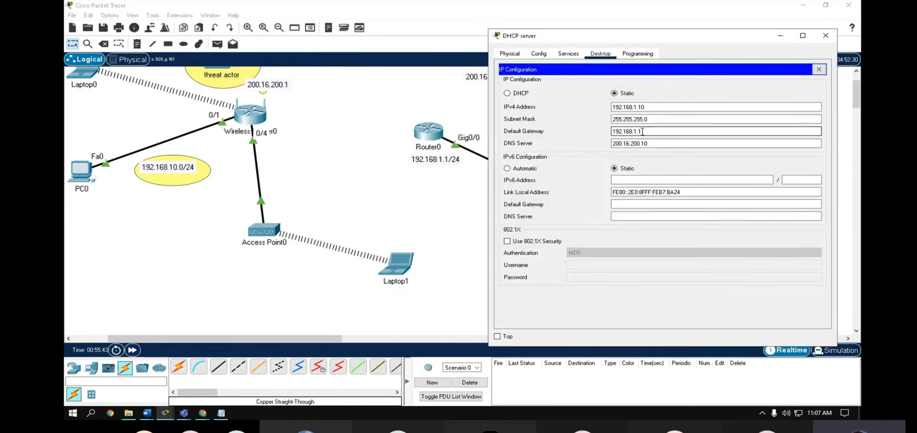
pyautogui.doubleClick(650, 130)
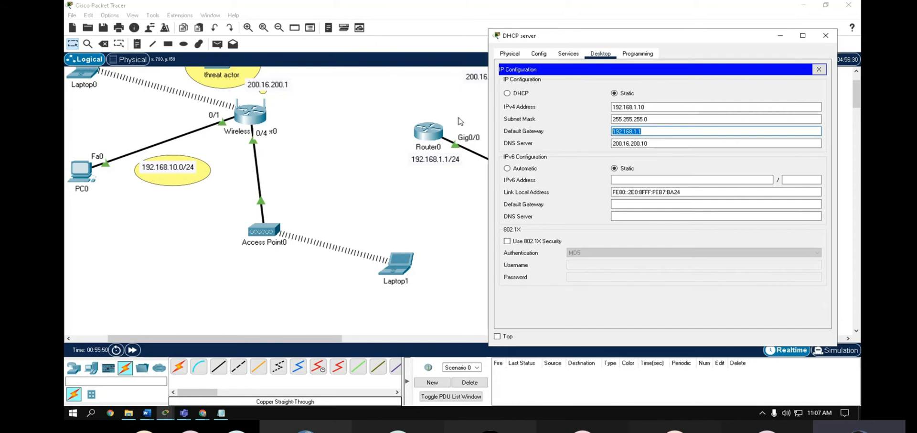
pyautogui.click(826, 36)
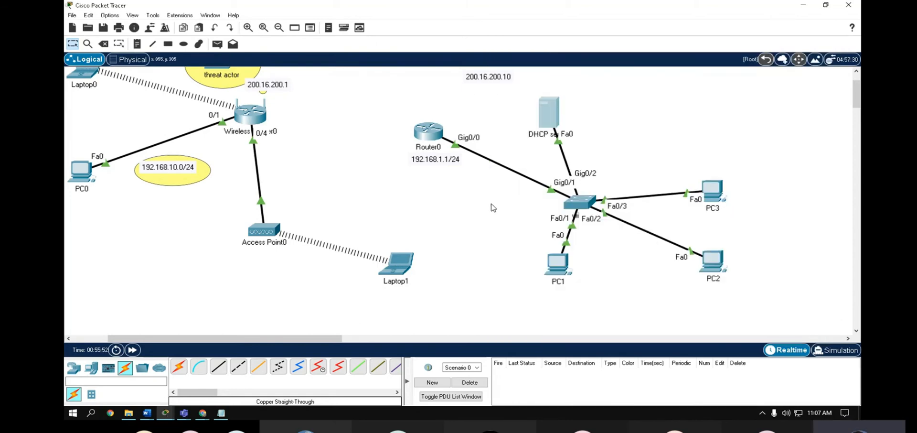
pyautogui.scroll(1, 472, 211)
pyautogui.scroll(-1, 472, 213)
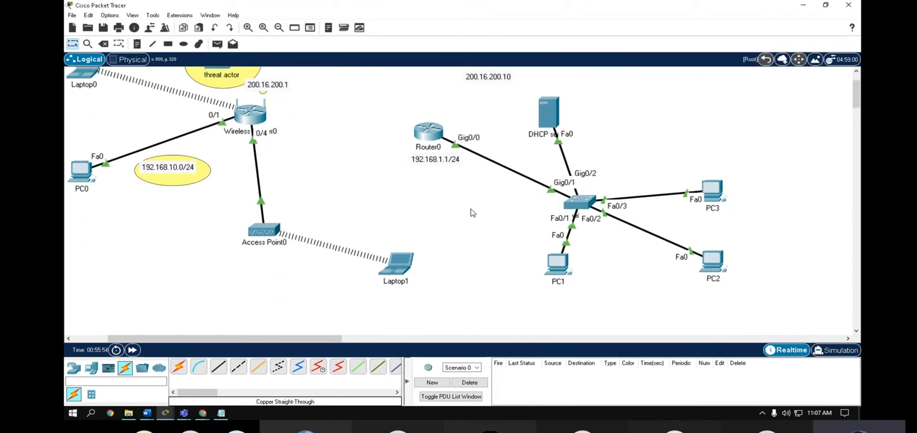
# - Renew PC1's DHCP lease by toggling Static and DHCP, obtaining 192.168.1.3
pyautogui.click(555, 262)
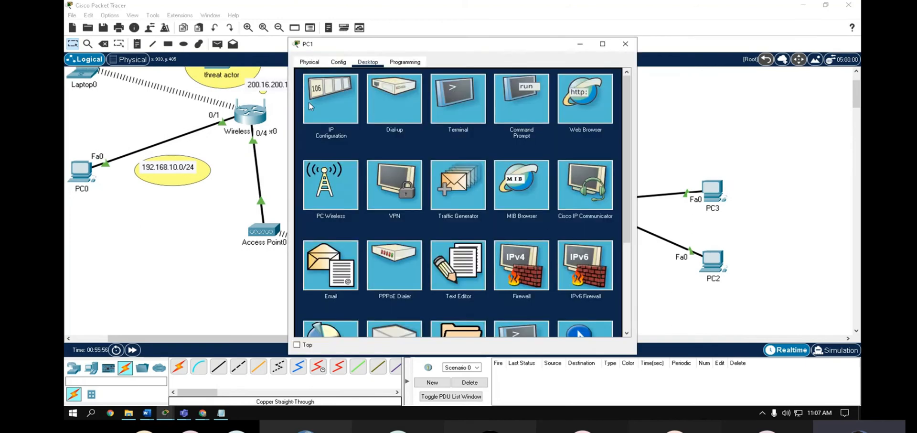
pyautogui.click(325, 101)
pyautogui.click(414, 112)
pyautogui.click(311, 114)
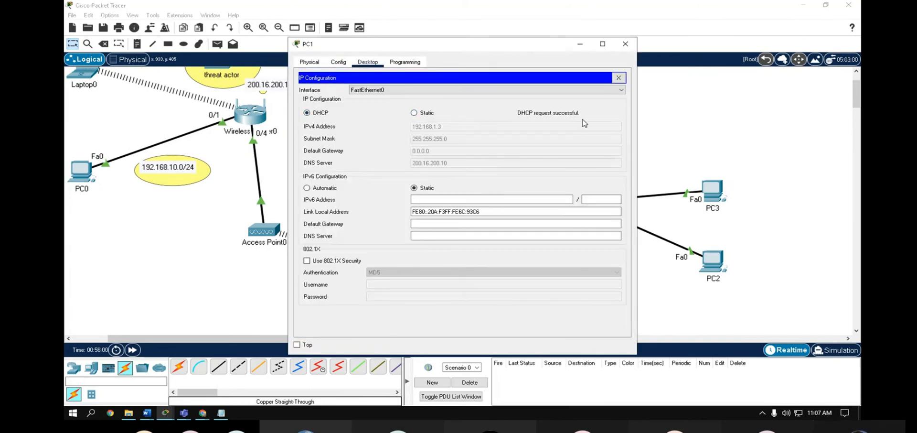
pyautogui.click(420, 114)
pyautogui.click(313, 114)
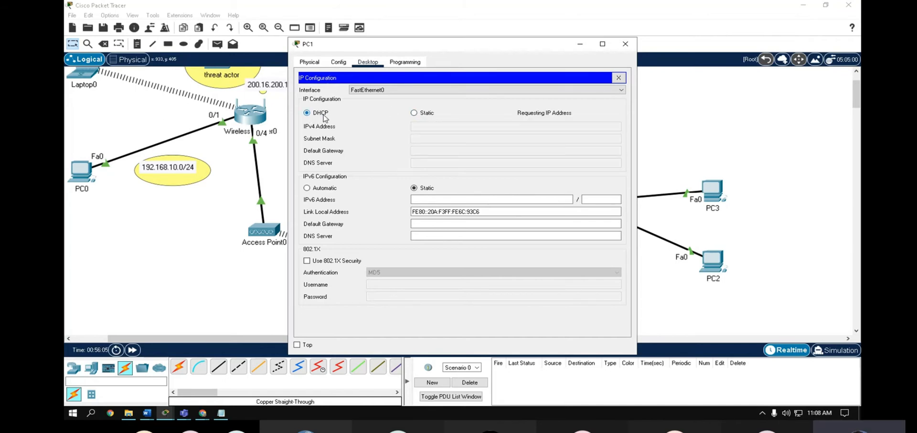
pyautogui.click(626, 44)
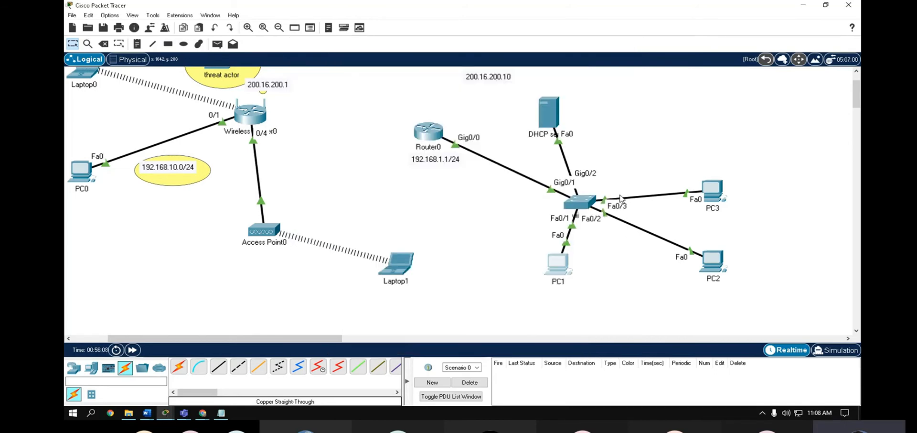
pyautogui.click(544, 115)
# - Delete the sclaingNetwork pool from the server's DHCP service
pyautogui.click(371, 64)
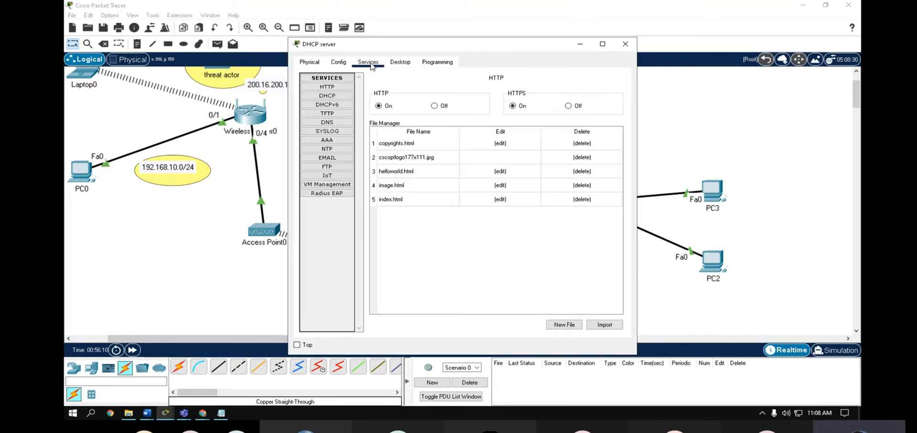
pyautogui.click(327, 95)
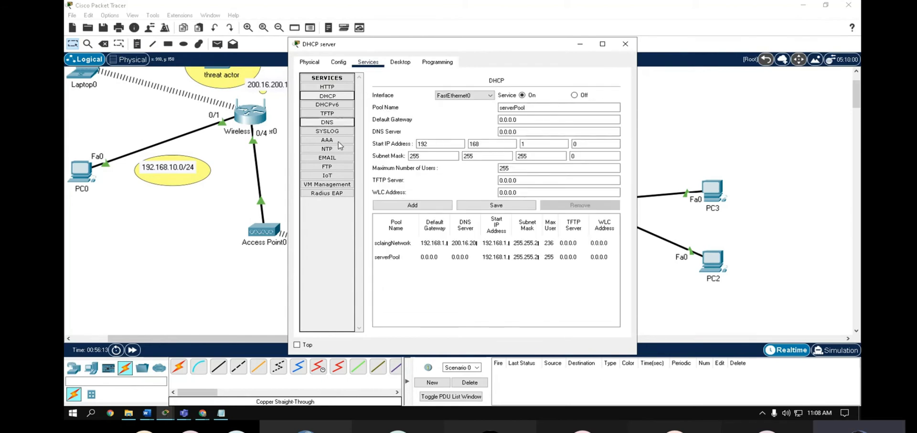
pyautogui.click(462, 258)
pyautogui.click(436, 243)
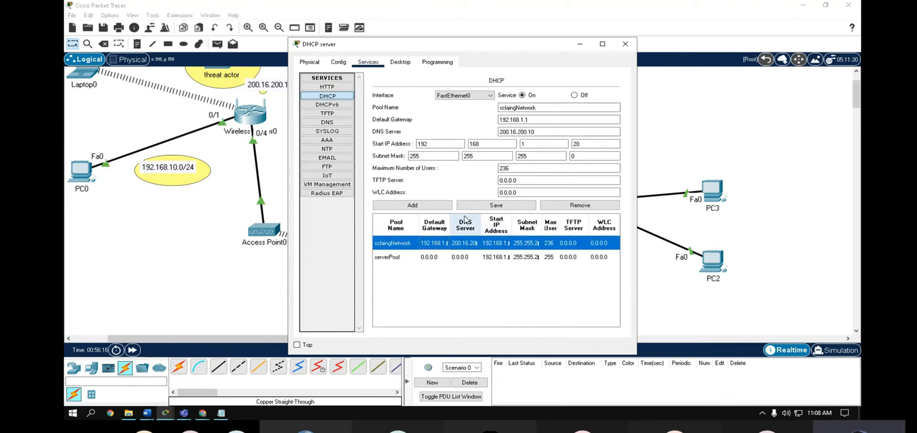
pyautogui.click(558, 204)
# - Give serverPool default gateway 192.168.1.1 and DNS server 200.16.200.10
pyautogui.click(507, 242)
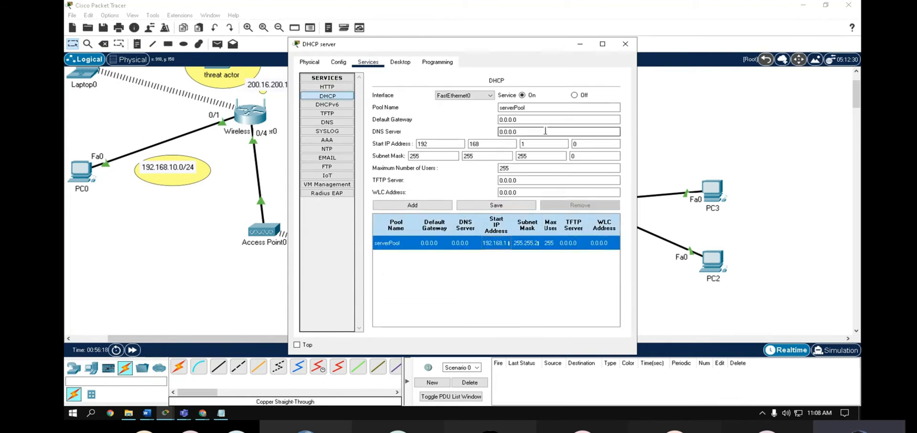
pyautogui.click(533, 118)
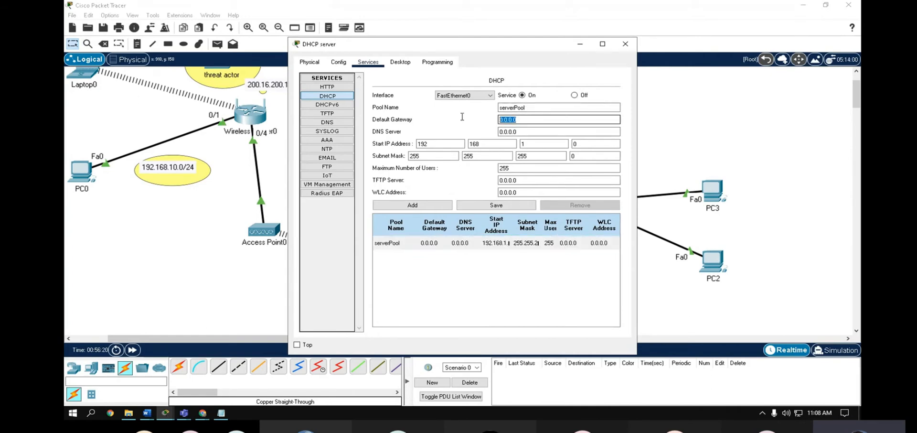
pyautogui.write('192.168')
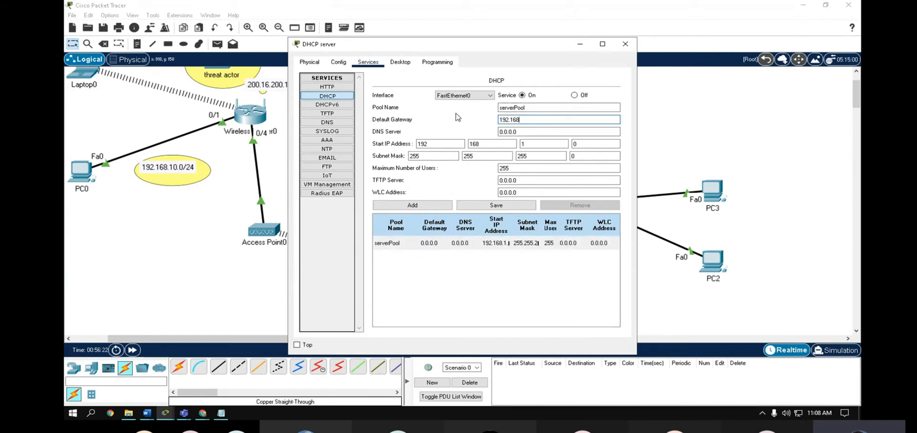
pyautogui.write('.')
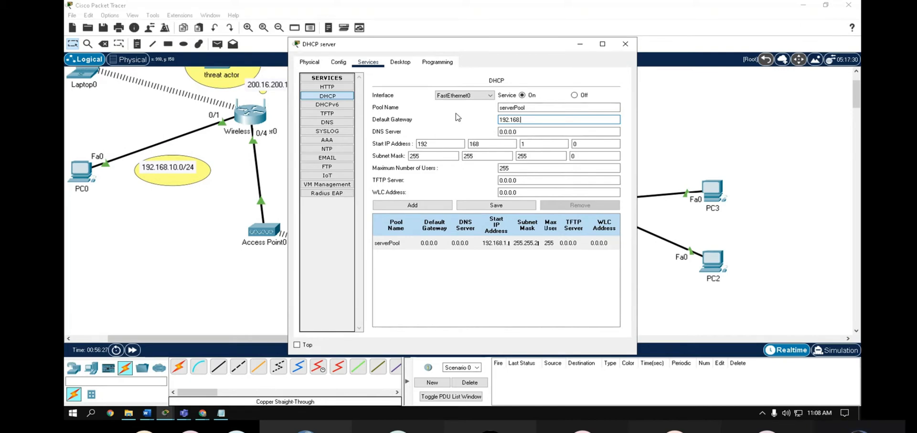
pyautogui.write('1.1')
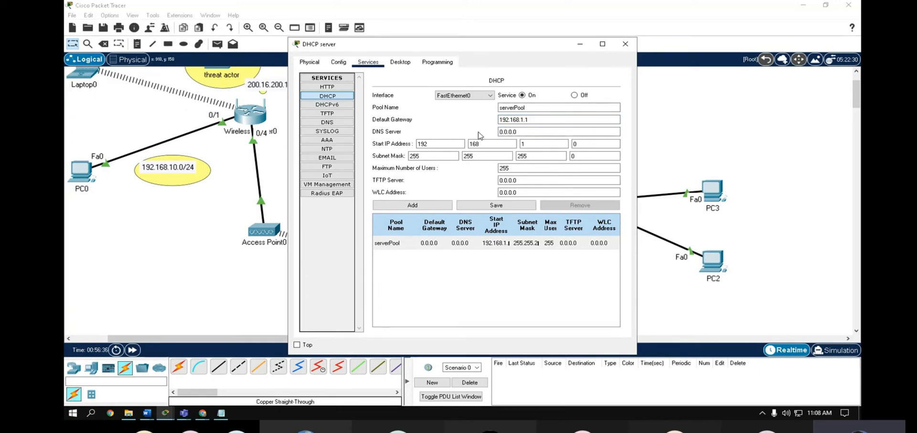
pyautogui.click(533, 133)
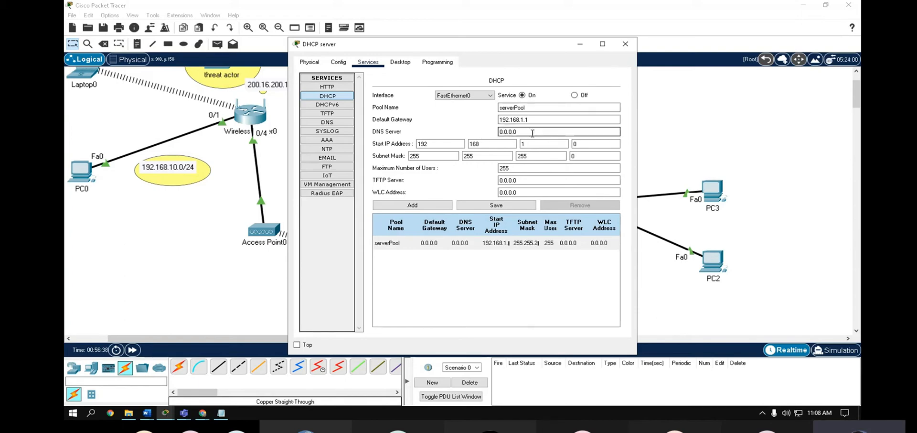
pyautogui.press('BackSpace')
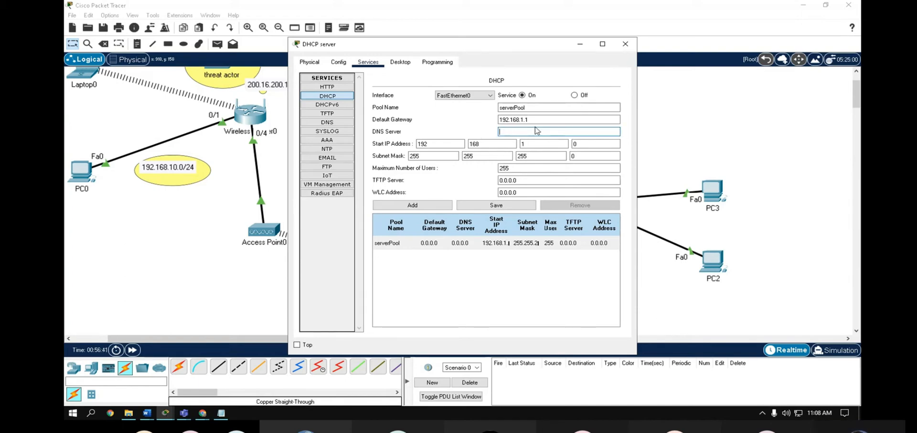
pyautogui.press('BackSpace')
pyautogui.press('BackSpace')
pyautogui.press('BackSpace')
pyautogui.write('200')
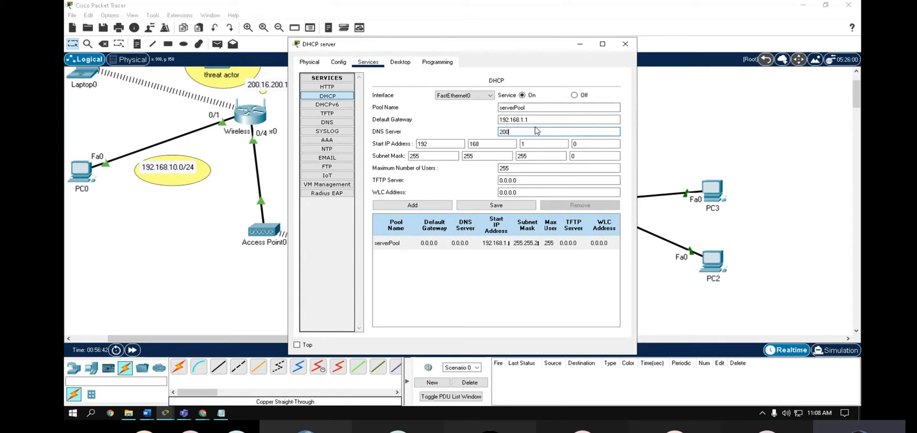
pyautogui.write('.16.200.10')
# - Set serverPool's start address to 192.168.1.20 and save the pool
pyautogui.click(542, 142)
pyautogui.write('0')
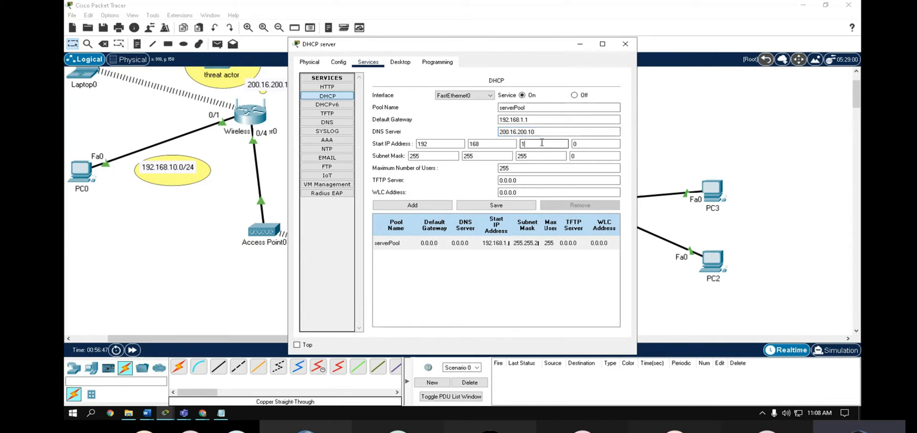
pyautogui.click(585, 142)
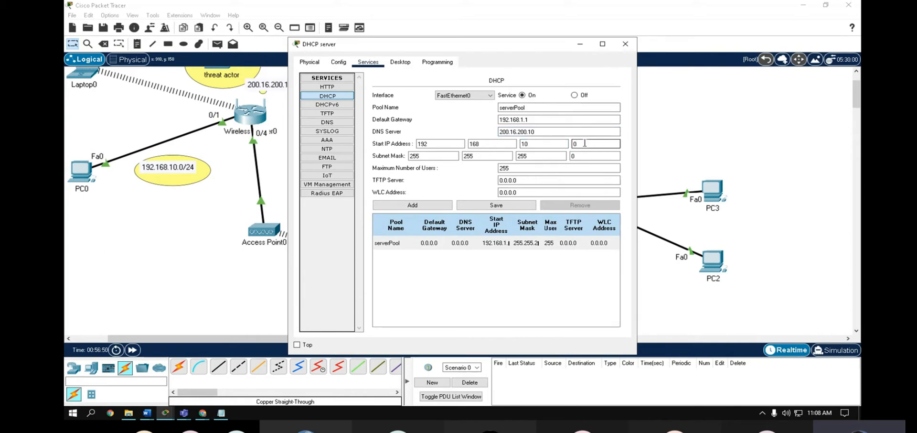
pyautogui.click(534, 143)
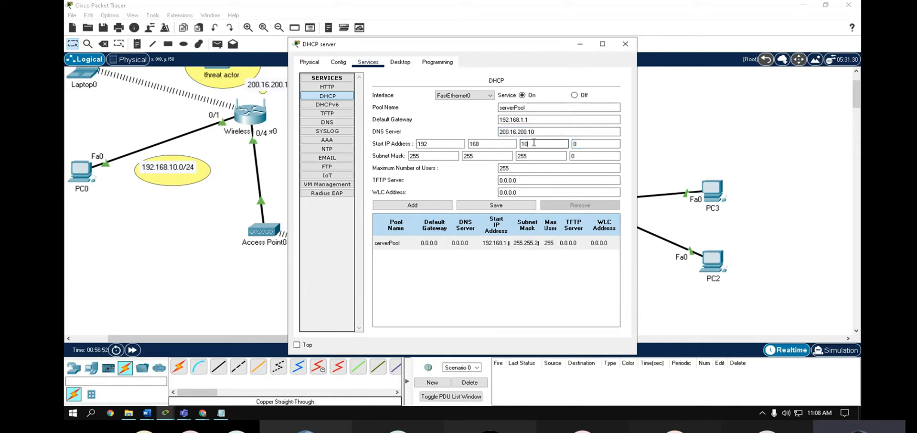
pyautogui.press('BackSpace')
pyautogui.press('Tab')
pyautogui.write('20')
pyautogui.press('Tab')
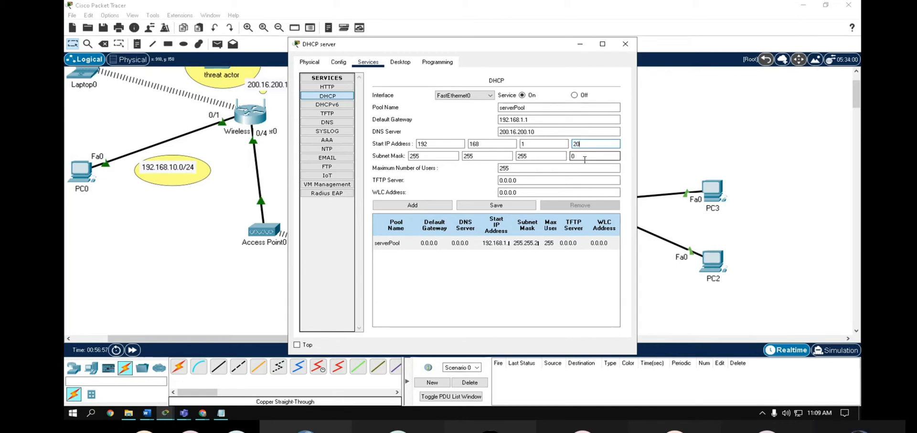
pyautogui.click(493, 206)
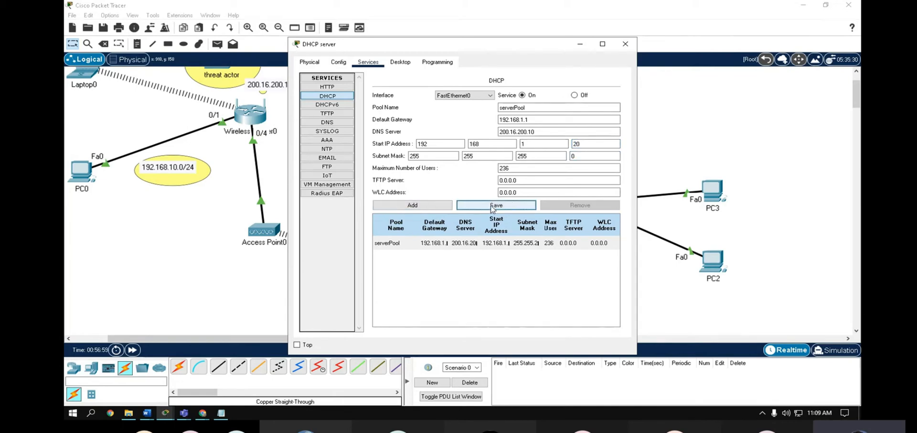
pyautogui.click(625, 43)
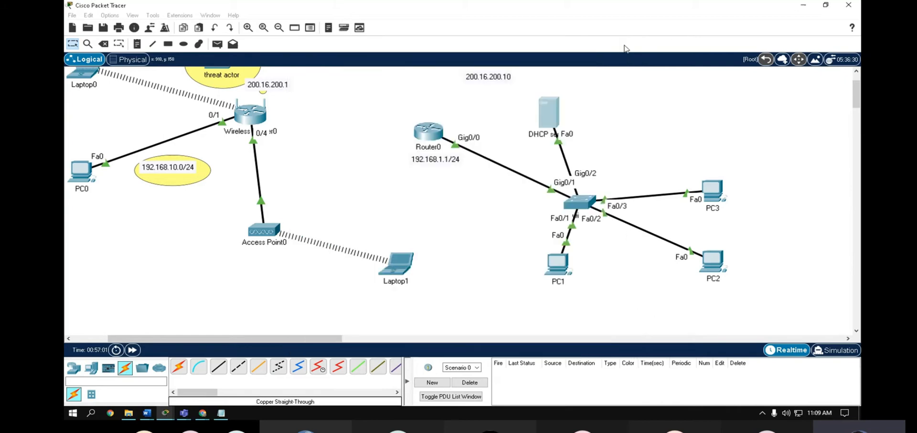
# - Switch PC1's IP configuration to DHCP
pyautogui.click(557, 264)
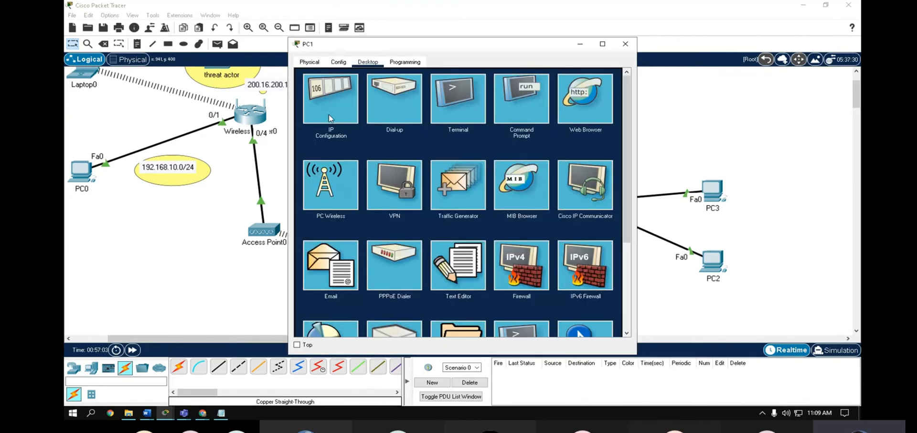
pyautogui.click(329, 114)
pyautogui.click(328, 114)
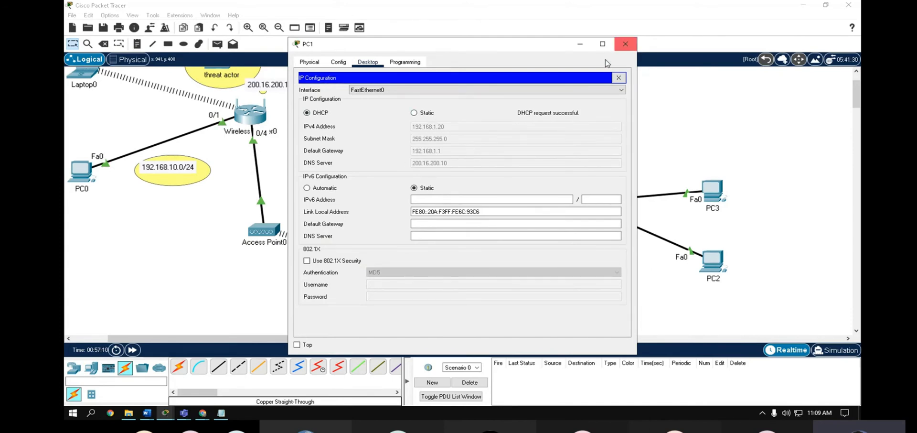
pyautogui.click(625, 43)
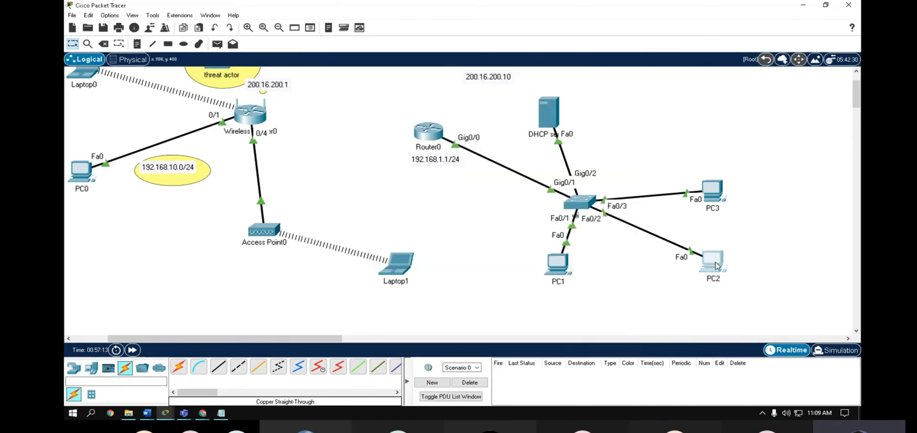
# - Set PC2 to obtain its IP address via DHCP
pyautogui.click(712, 260)
pyautogui.click(369, 62)
pyautogui.click(331, 98)
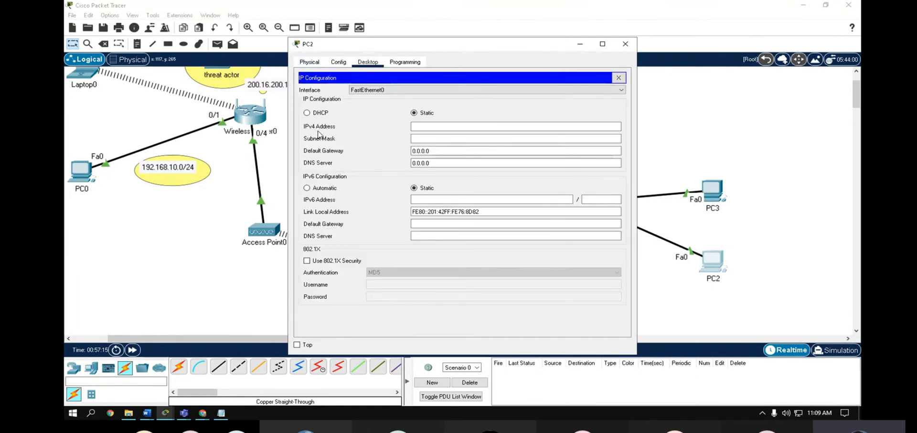
pyautogui.click(319, 113)
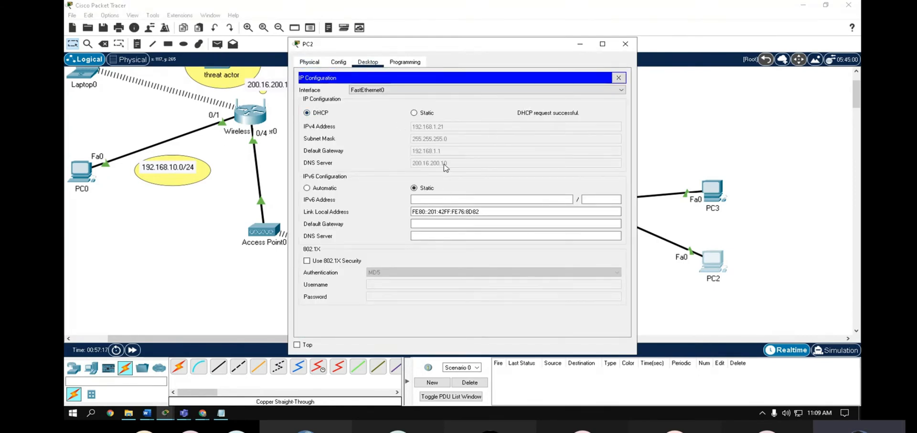
pyautogui.click(632, 45)
# - Set PC3 to DHCP too, then nudge the DHCP server icon up and right
pyautogui.click(710, 188)
pyautogui.click(330, 95)
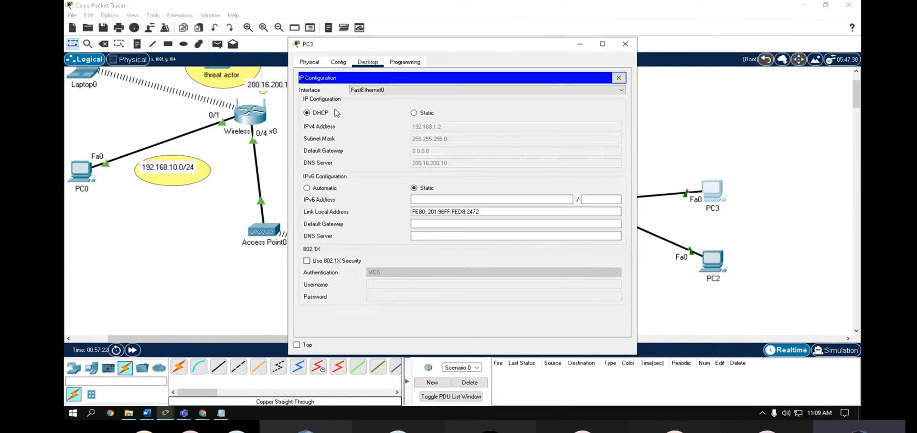
pyautogui.click(312, 113)
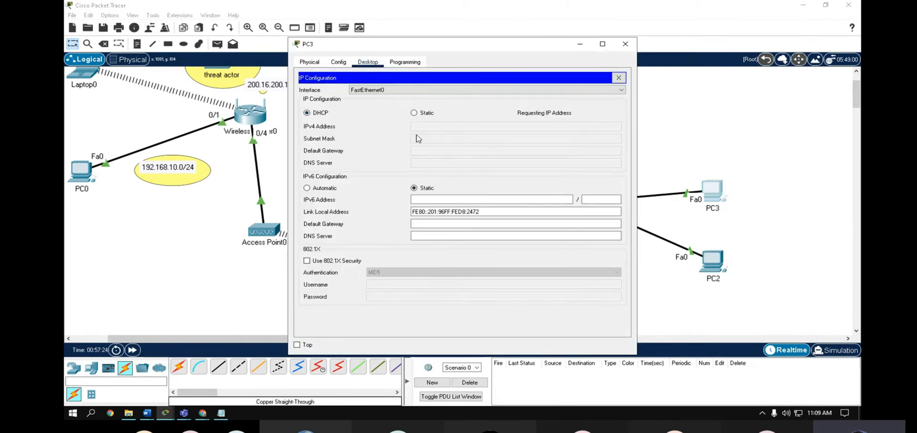
pyautogui.click(626, 44)
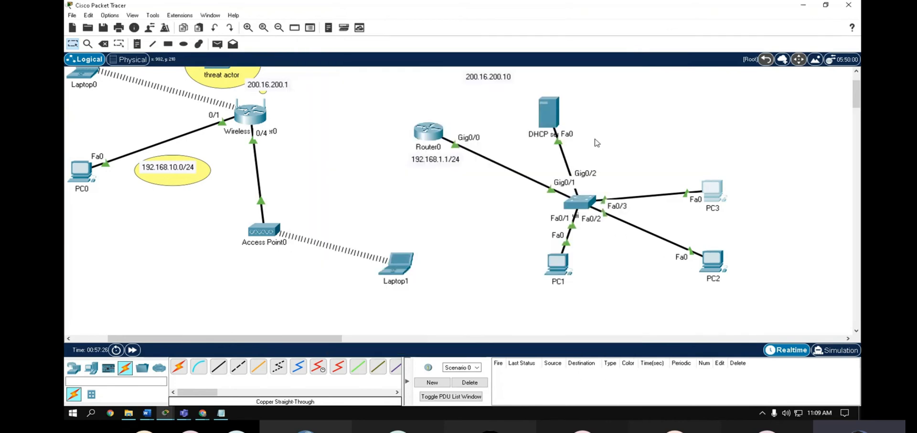
pyautogui.moveTo(550, 113); pyautogui.dragTo(570, 97)
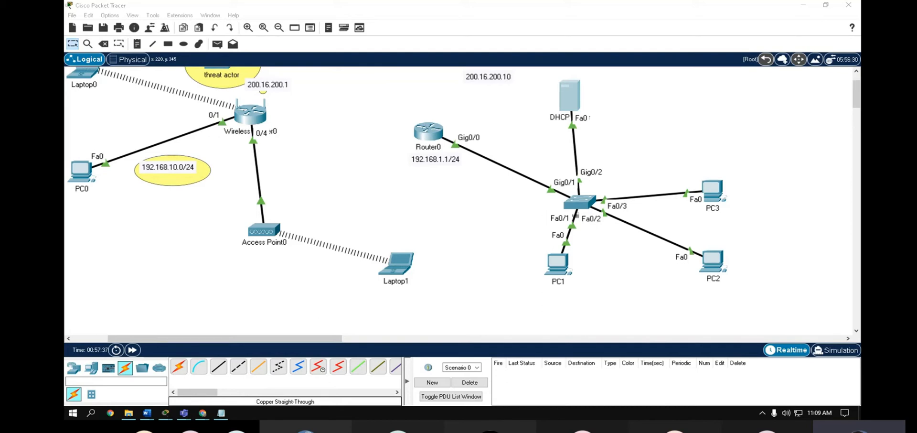
pyautogui.hotkey('alt', 'Tab')
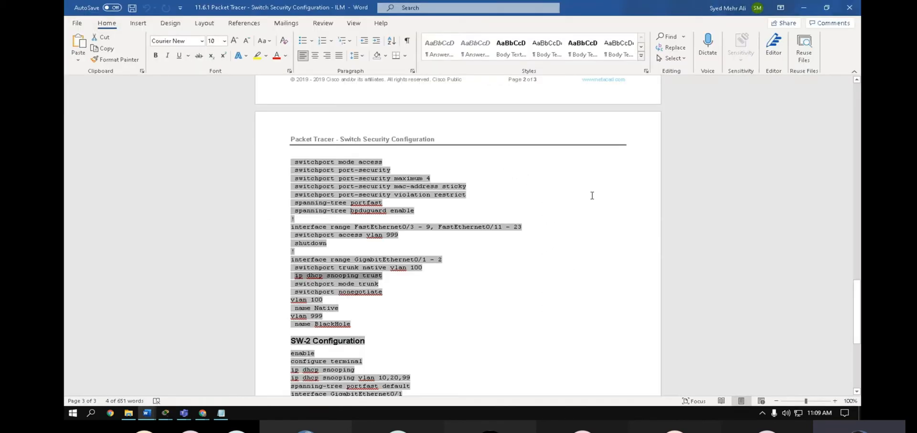
pyautogui.scroll(3, 592, 195)
pyautogui.moveTo(128, 94); pyautogui.dragTo(65, 96)
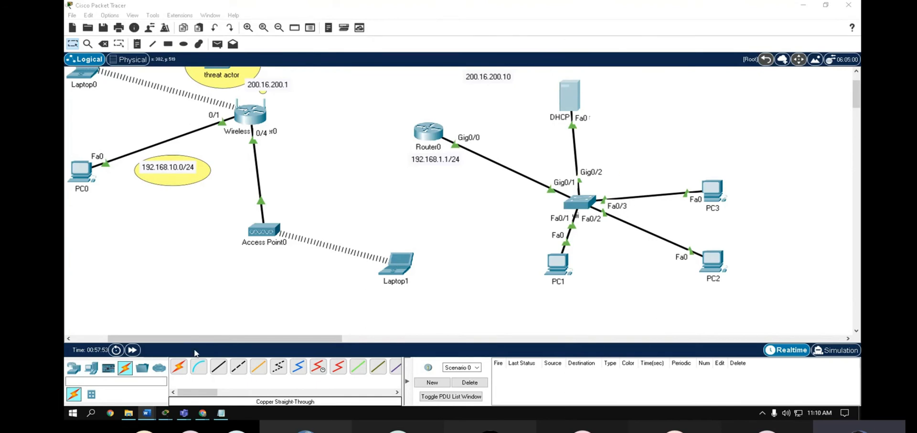
# - Replace the old MAC address notes with 'we need to configure the port security'
pyautogui.click(221, 413)
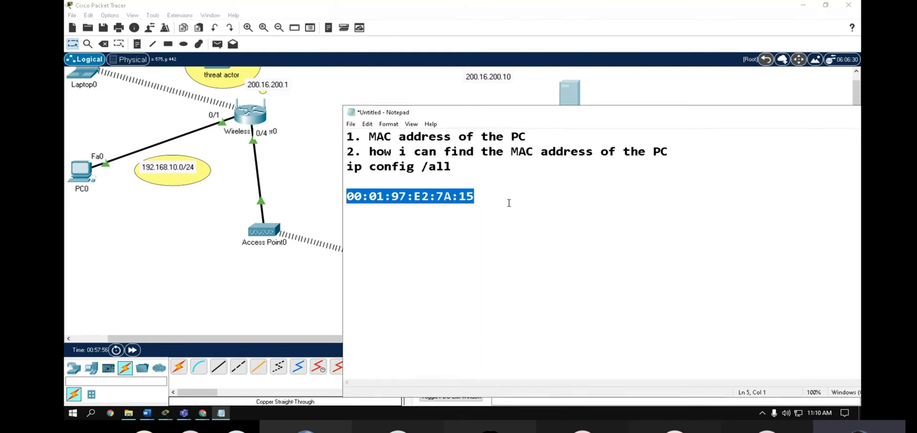
pyautogui.moveTo(509, 202); pyautogui.dragTo(336, 128)
pyautogui.press('BackSpace')
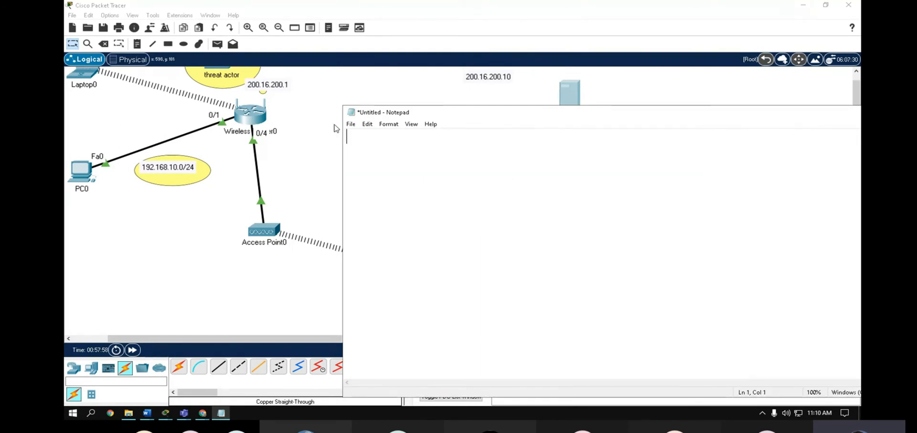
pyautogui.write('we need t')
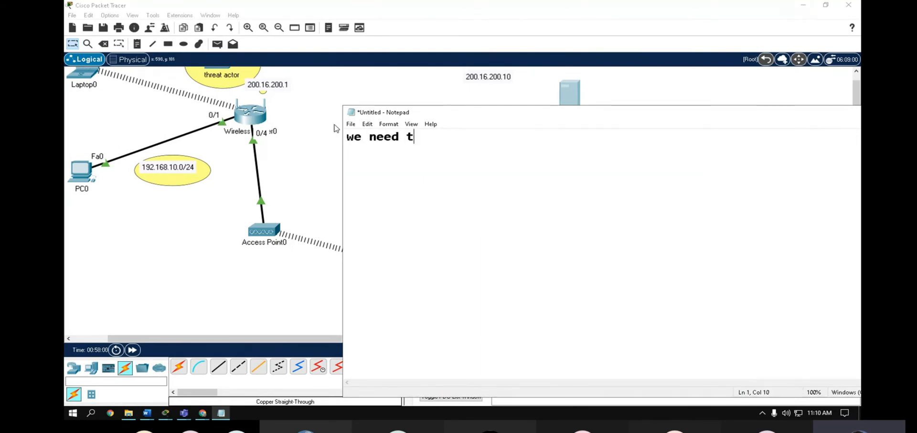
pyautogui.write('o configure the p')
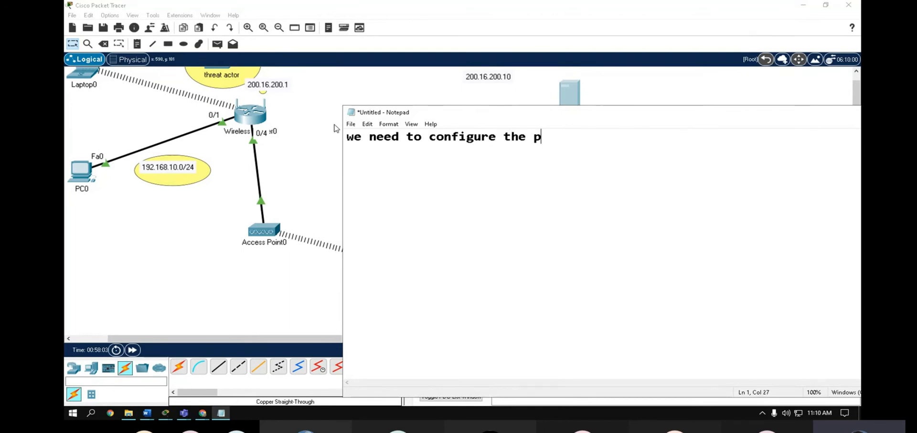
pyautogui.write('ort secuir')
pyautogui.press('BackSpace')
pyautogui.press('BackSpace')
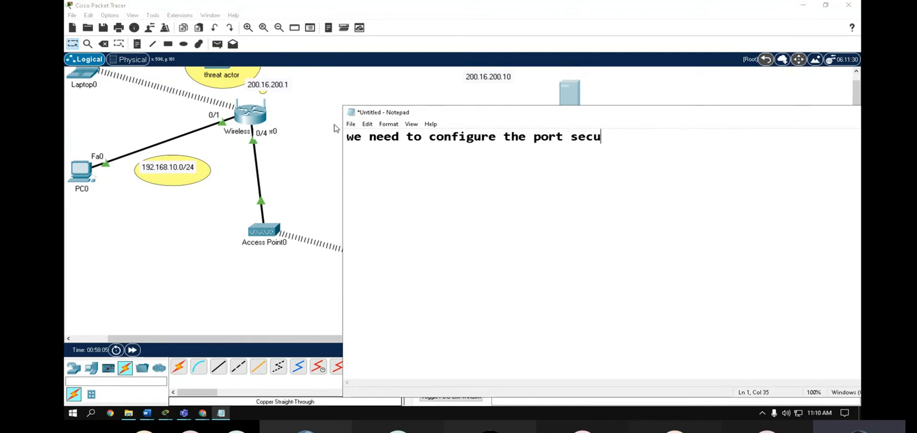
pyautogui.write('rity')
# - Add a second line 'we need to congfigure DHCP snooping' and move Notepad lower right
pyautogui.press('Return')
pyautogui.write('we need to congfi')
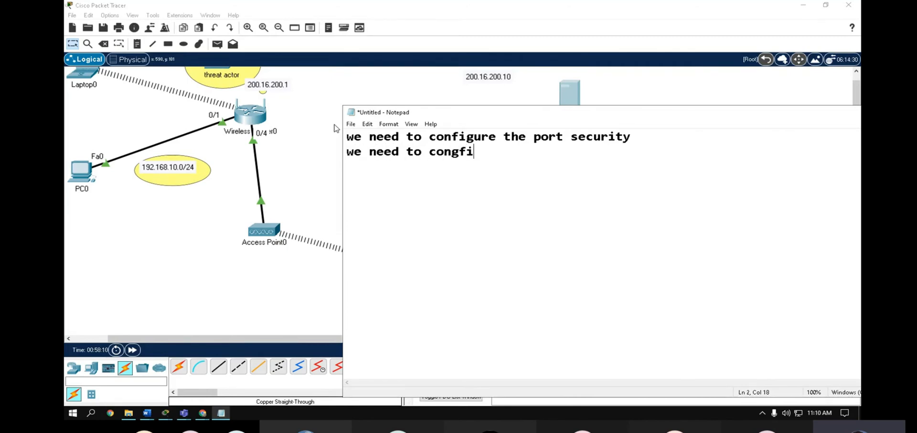
pyautogui.press('BackSpace')
pyautogui.write('igure DHCP sn')
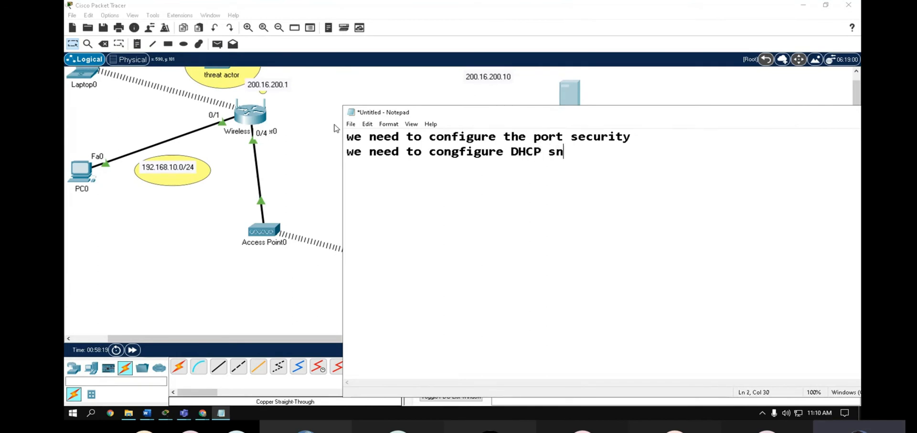
pyautogui.write('ooping')
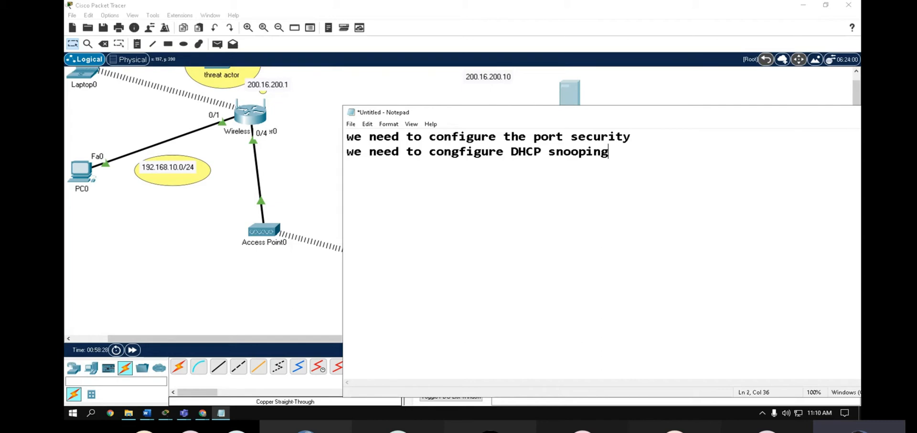
pyautogui.hotkey('alt', 'Tab')
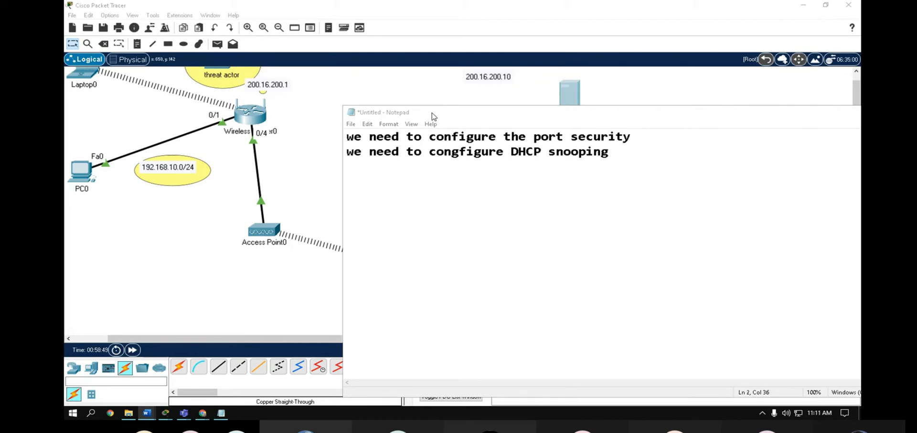
pyautogui.moveTo(435, 115); pyautogui.dragTo(650, 190)
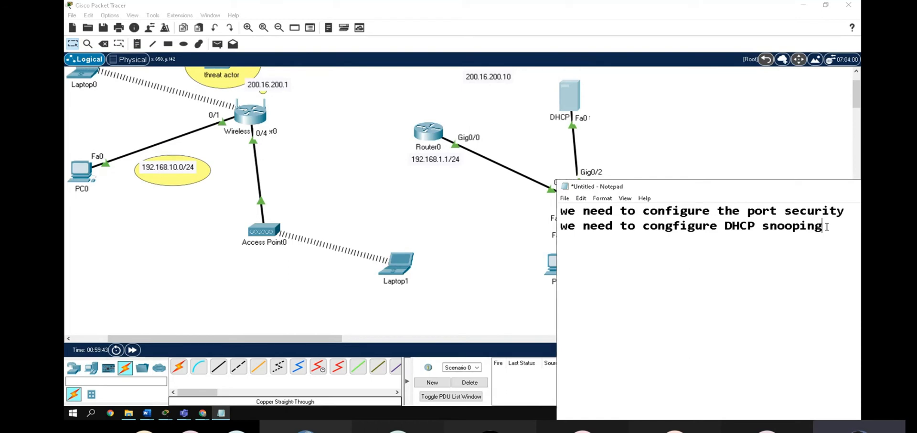
pyautogui.click(184, 412)
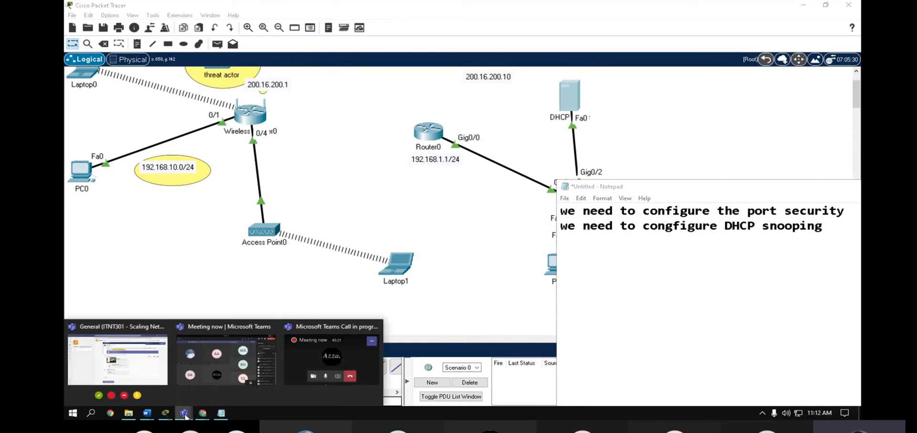
pyautogui.click(208, 368)
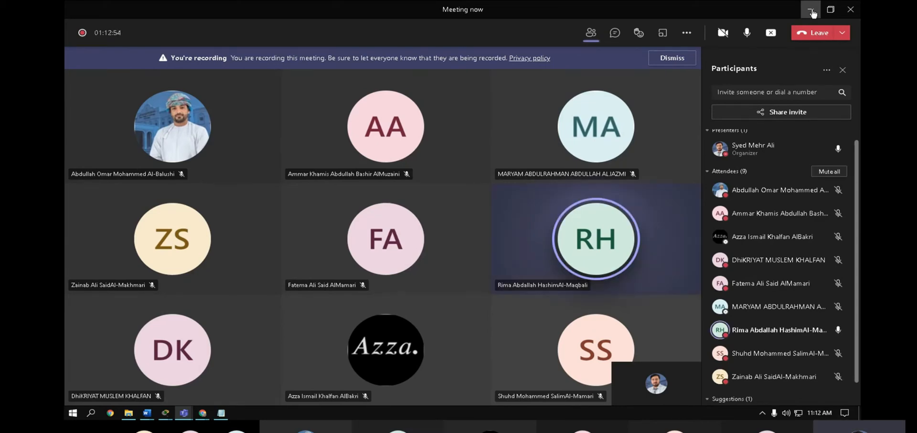
pyautogui.click(811, 10)
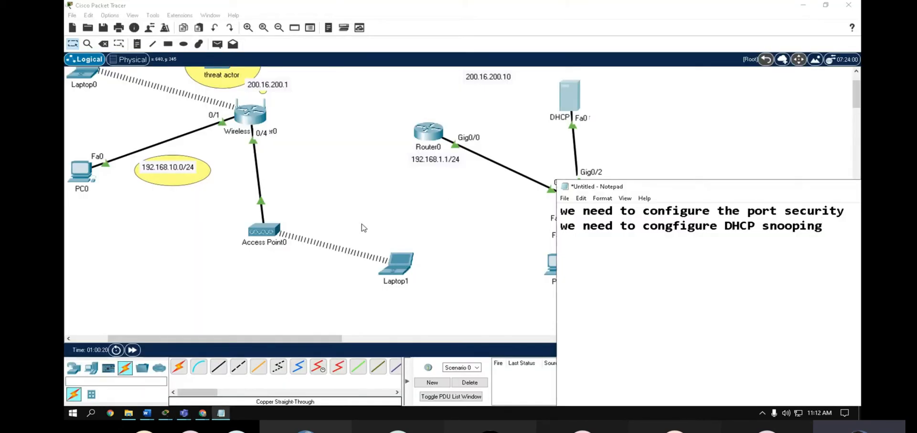
# - Focus the Packet Tracer topology and drag PC1 slightly lower beneath the switch
pyautogui.click(480, 250)
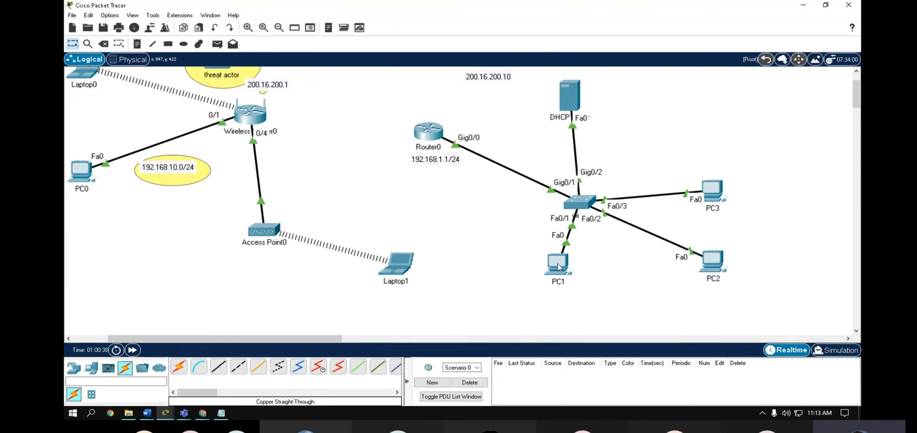
pyautogui.moveTo(560, 268); pyautogui.dragTo(566, 287)
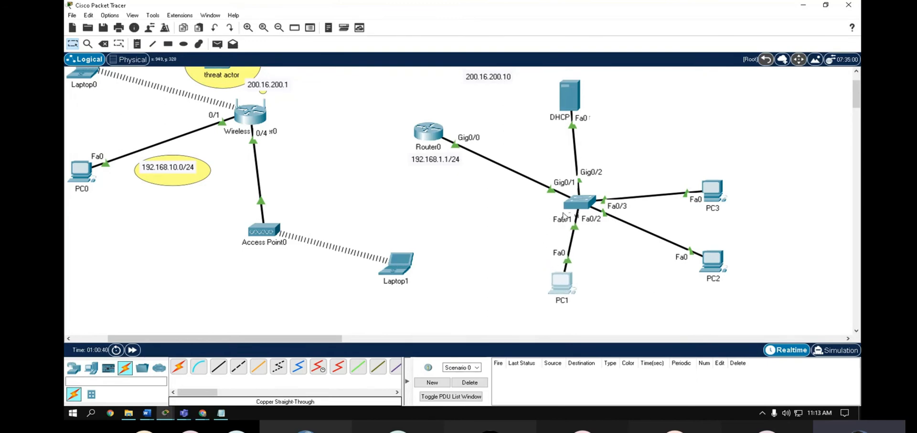
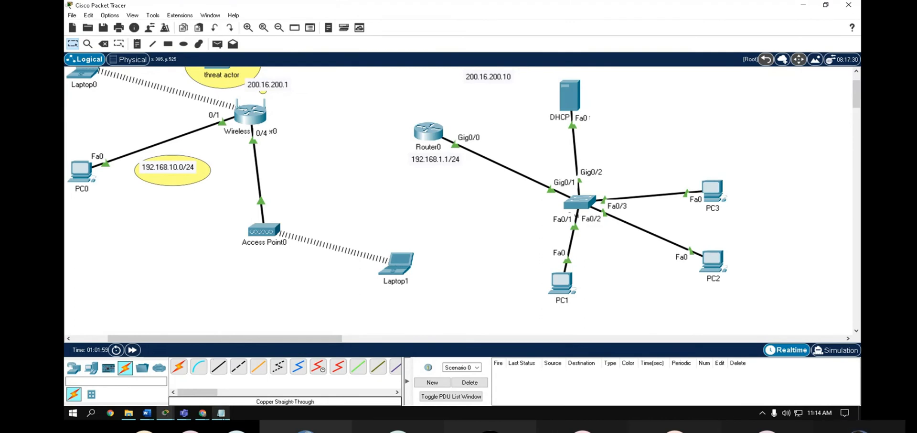
# - Under the port security line, add the lines 'fa0/1-3', 'max 2' and 'voilation'
pyautogui.click(221, 413)
pyautogui.click(848, 213)
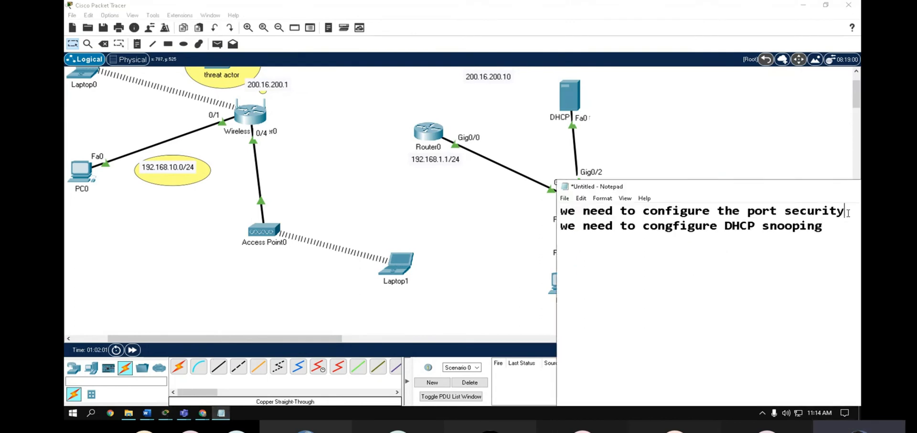
pyautogui.press('Return')
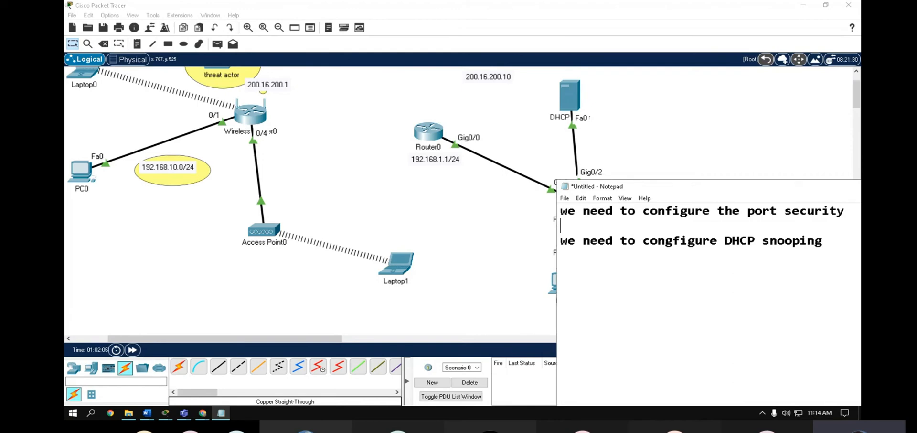
pyautogui.write('fa0/1-')
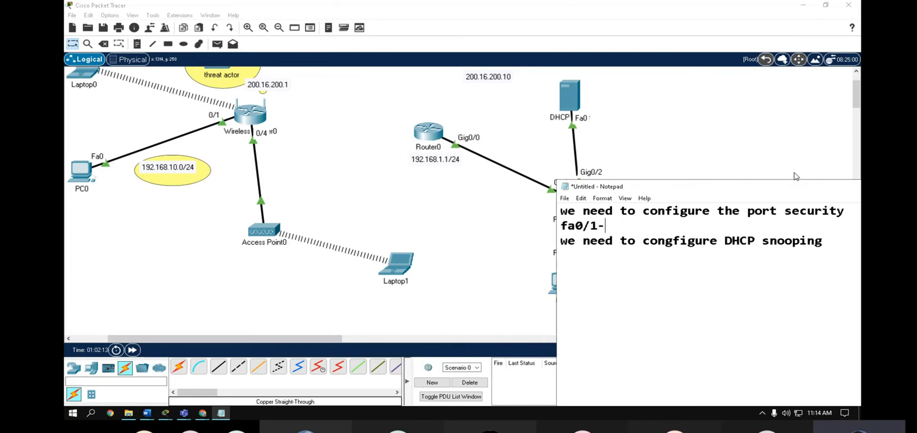
pyautogui.moveTo(784, 187); pyautogui.dragTo(769, 241)
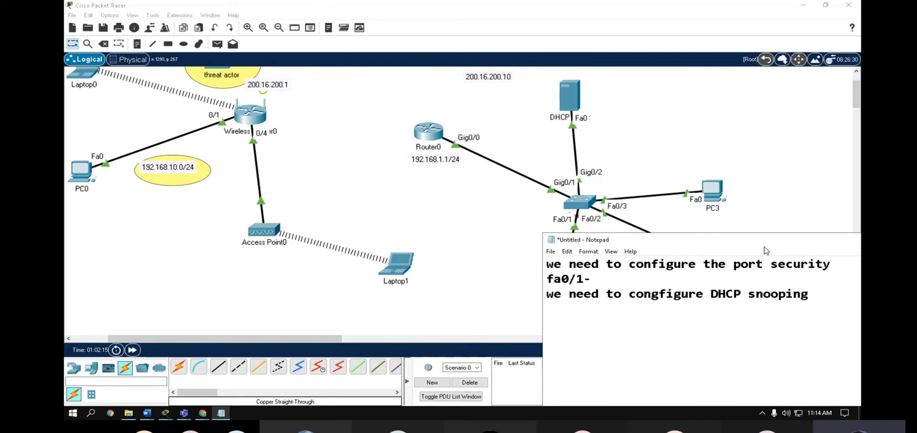
pyautogui.write('3')
pyautogui.press('Return')
pyautogui.write('ma')
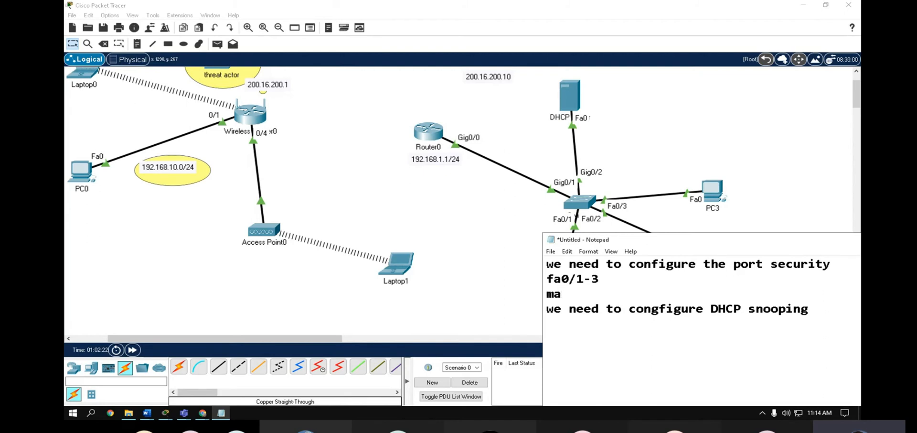
pyautogui.write('x 2')
pyautogui.press('Return')
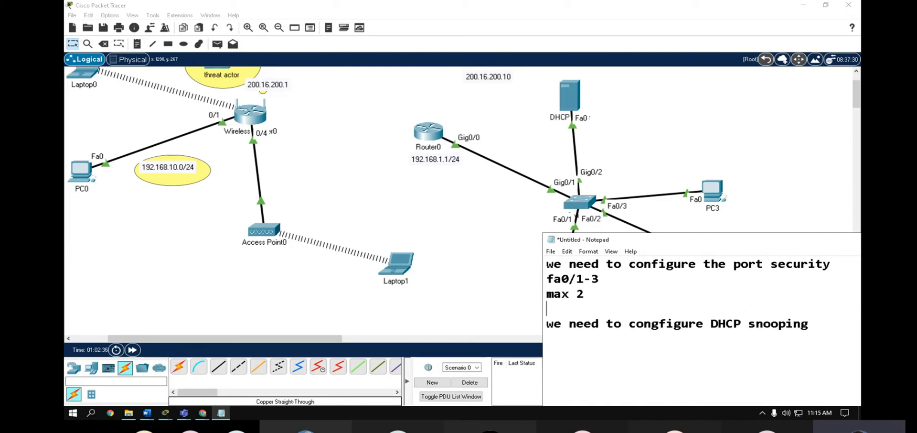
pyautogui.write('voilsa')
pyautogui.press('BackSpace')
pyautogui.press('BackSpace')
pyautogui.press('BackSpace')
pyautogui.write('lation')
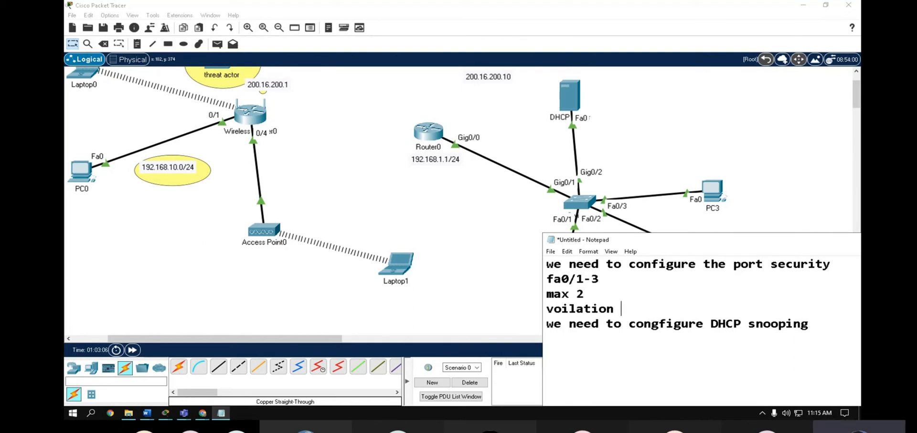
# - List 'shutdown' and 'restrict' as violation modes under the violation line
pyautogui.hotkey('alt', 'Tab')
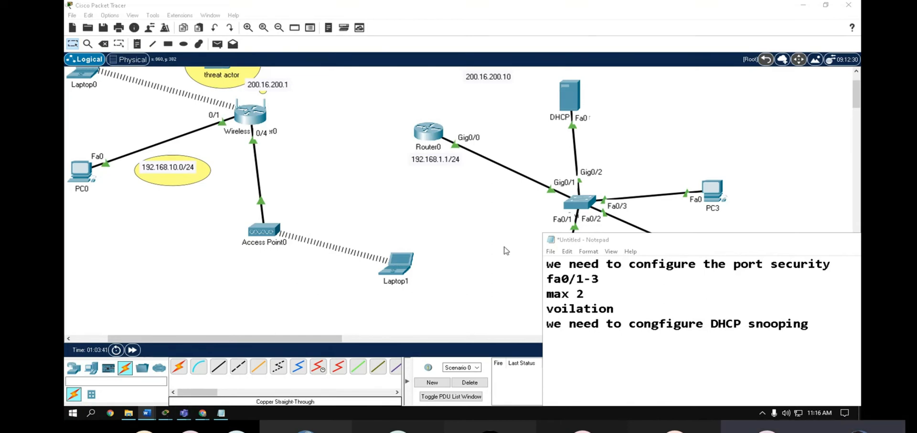
pyautogui.click(626, 301)
pyautogui.click(619, 308)
pyautogui.press('Return')
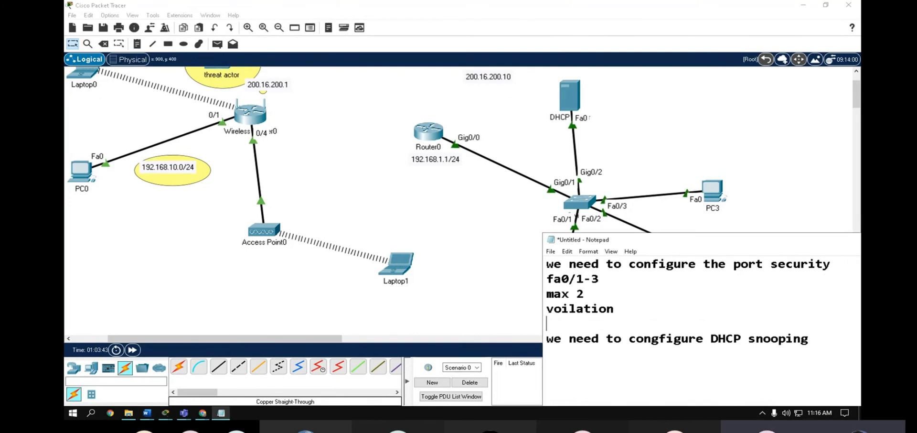
pyautogui.write('shutdown')
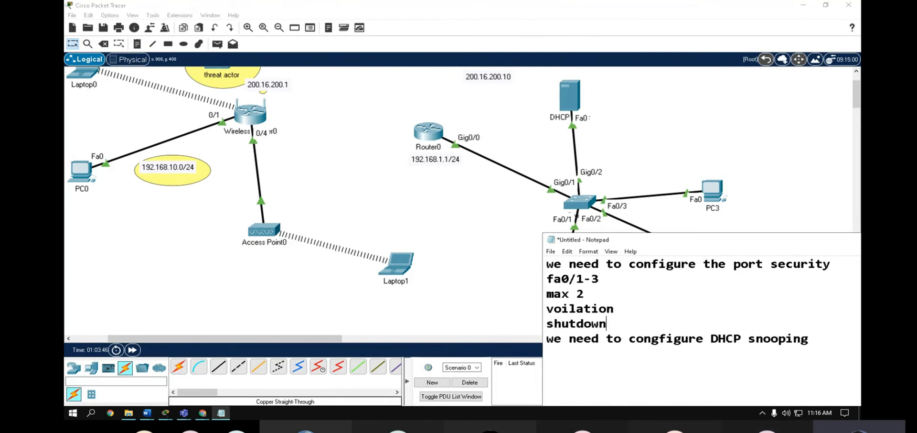
pyautogui.press('Return')
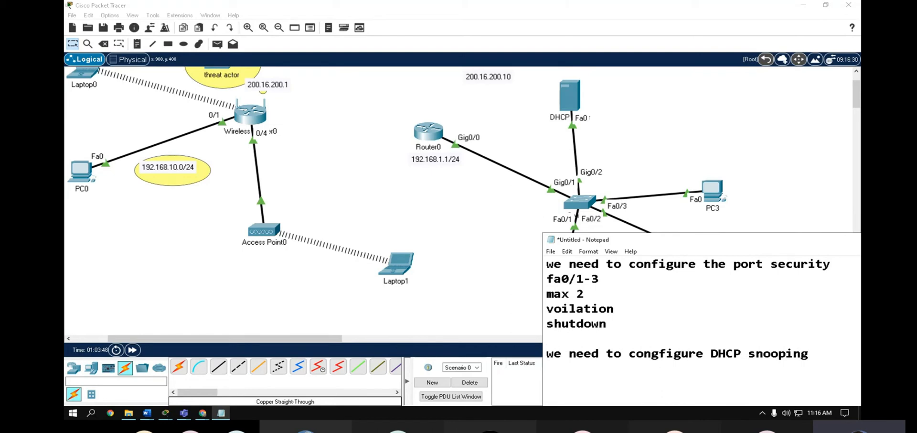
pyautogui.write('restrict')
pyautogui.press('Return')
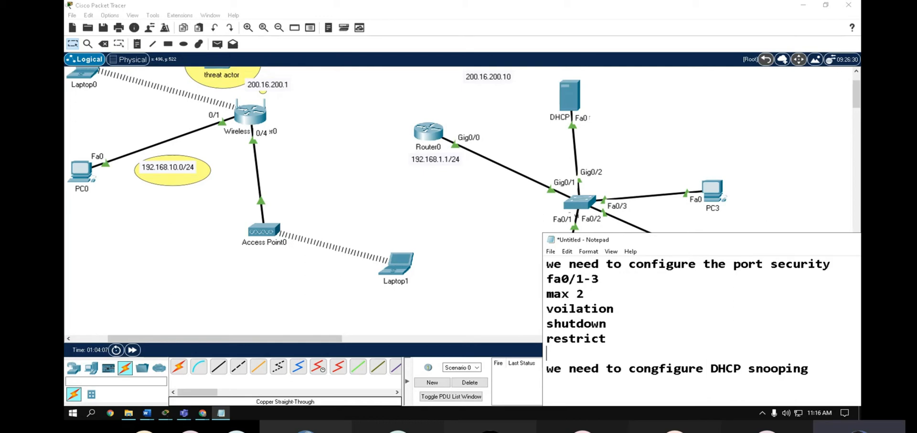
# - After checking the browser, add 'prptect' as a third violation mode and return to the topology
pyautogui.hotkey('alt', 'Tab')
pyautogui.moveTo(337, 11); pyautogui.dragTo(65, 14)
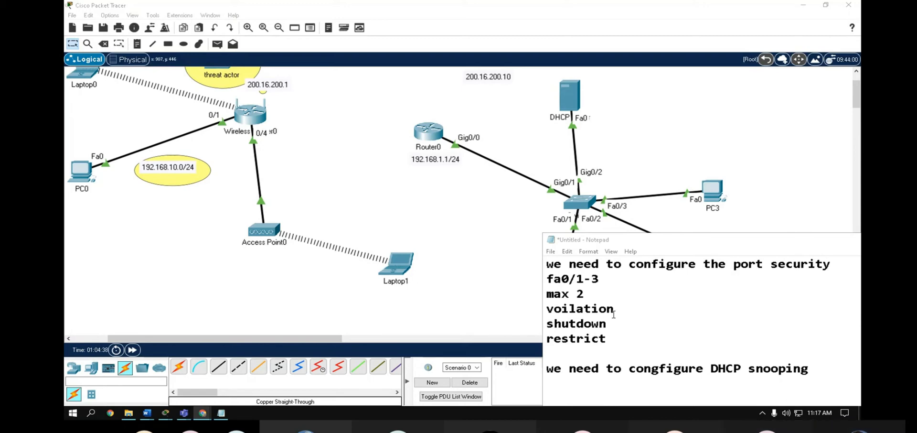
pyautogui.click(616, 336)
pyautogui.press('Return')
pyautogui.write('pt')
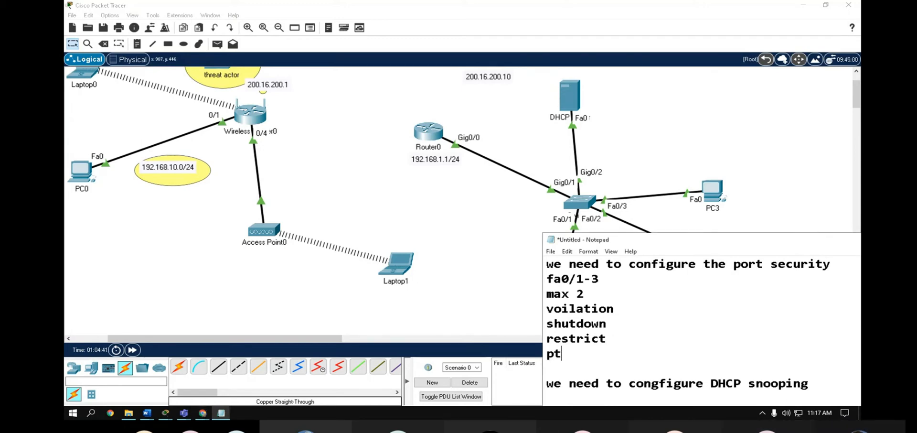
pyautogui.press('BackSpace')
pyautogui.write('rptect')
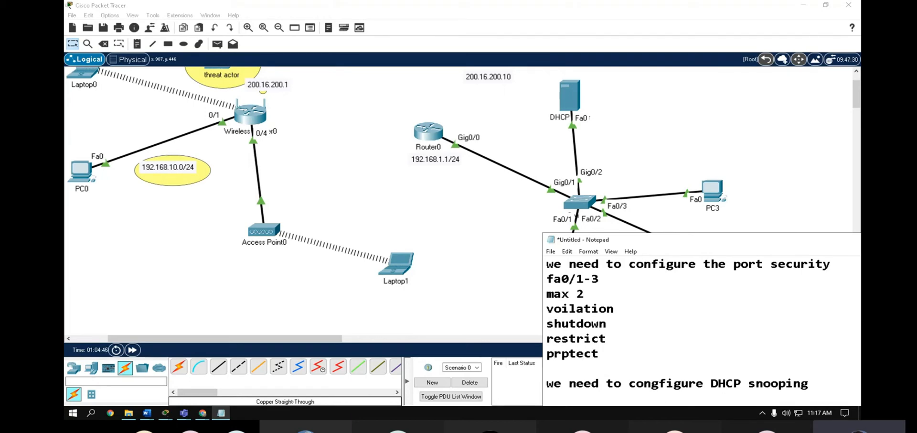
pyautogui.click(633, 231)
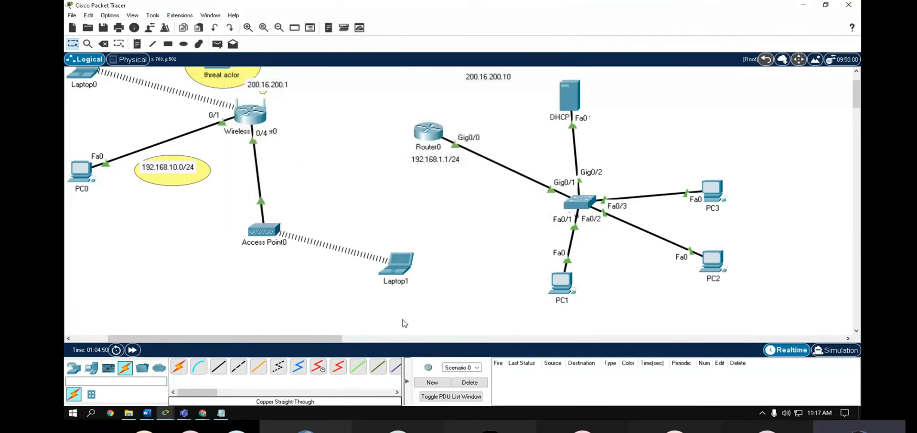
# - Correct 'prptect' to 'protect' and move the notes window up and left
pyautogui.click(221, 413)
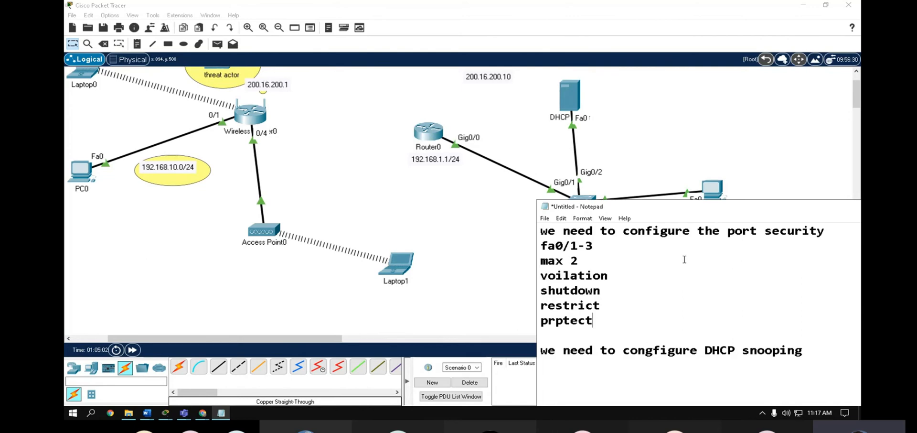
pyautogui.press('Left')
pyautogui.press('Left')
pyautogui.press('Left')
pyautogui.write('o')
pyautogui.press('Delete')
pyautogui.moveTo(636, 206); pyautogui.dragTo(595, 149)
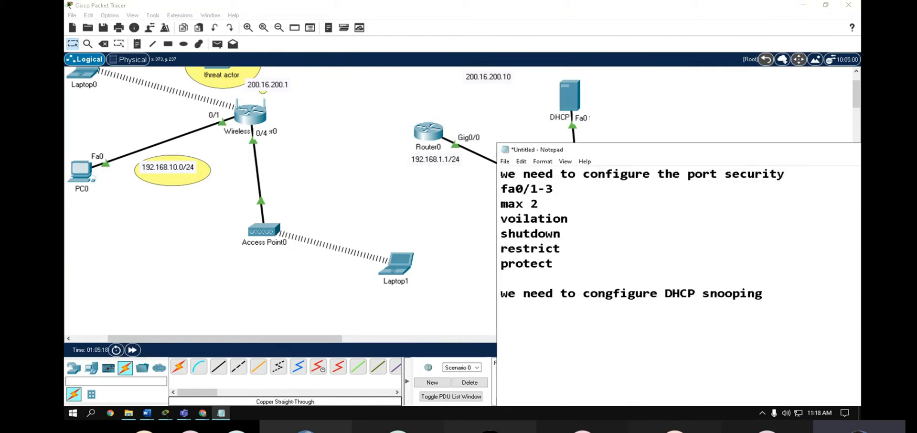
pyautogui.click(147, 413)
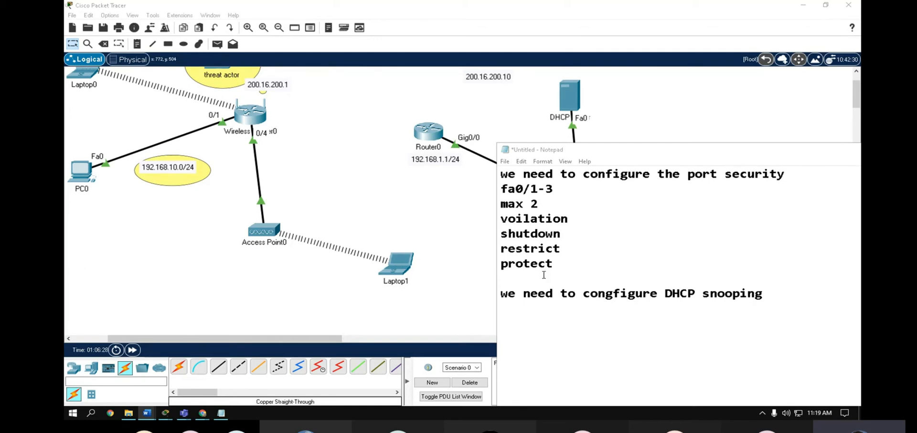
# - Delete the protect and restrict lines so only 'shutdown' remains
pyautogui.click(561, 248)
pyautogui.moveTo(561, 249); pyautogui.dragTo(501, 264)
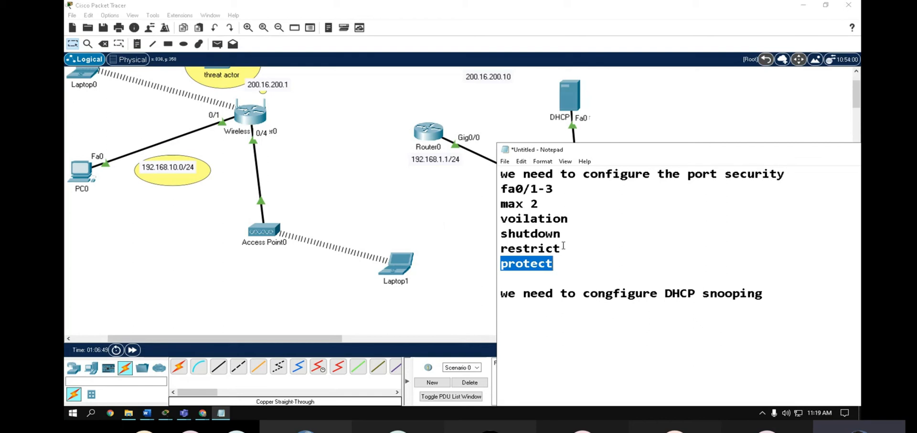
pyautogui.click(570, 263)
pyautogui.moveTo(562, 266); pyautogui.dragTo(500, 263)
pyautogui.press('BackSpace')
pyautogui.moveTo(560, 233); pyautogui.dragTo(501, 234)
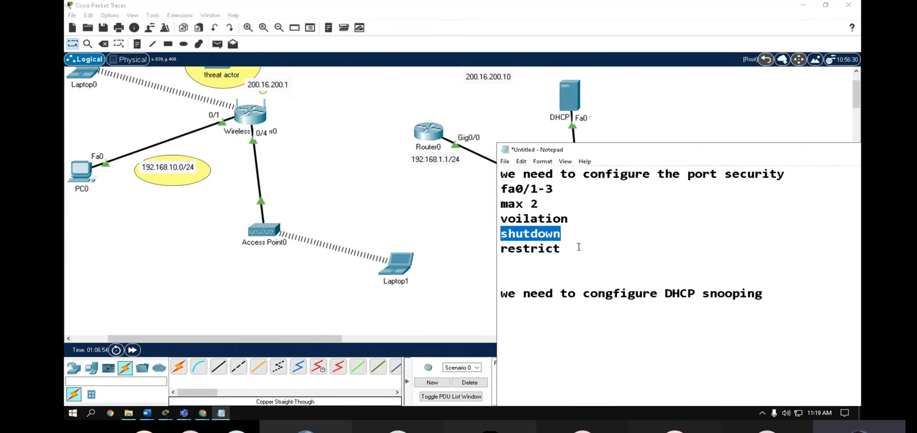
pyautogui.moveTo(577, 247); pyautogui.dragTo(500, 248)
pyautogui.press('BackSpace')
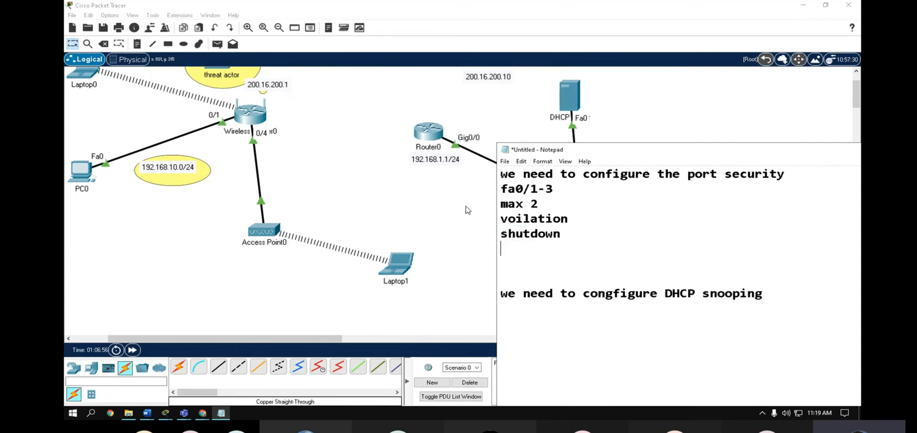
pyautogui.click(422, 213)
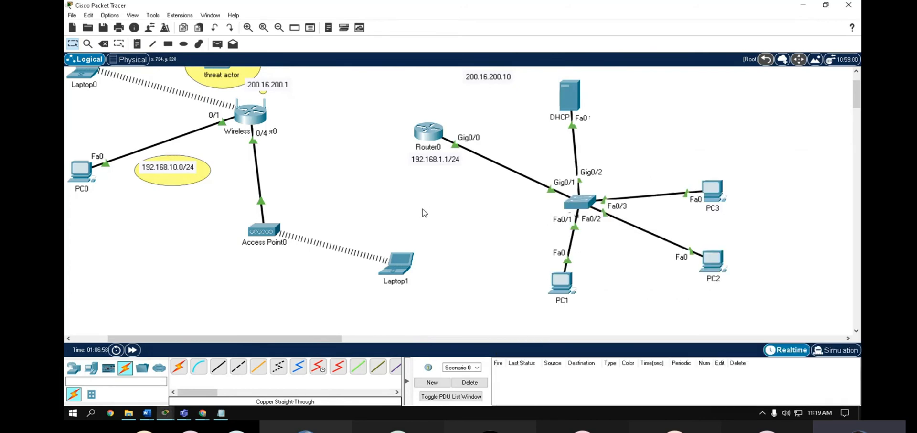
# - In Switch0's CLI, enter global configuration mode with 'en' and 'conf t'
pyautogui.click(584, 203)
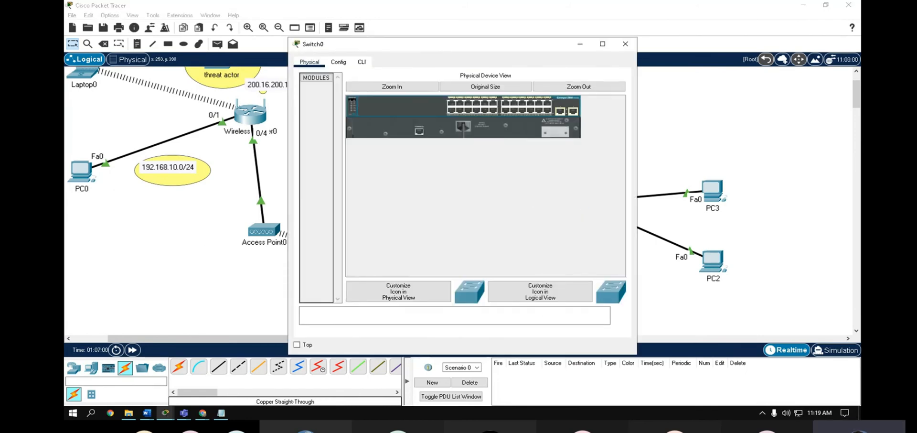
pyautogui.click(362, 64)
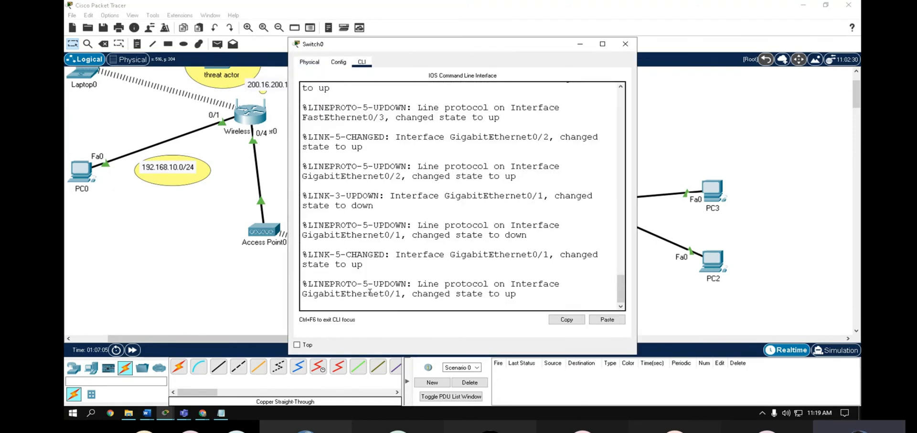
pyautogui.press('Return')
pyautogui.press('Return')
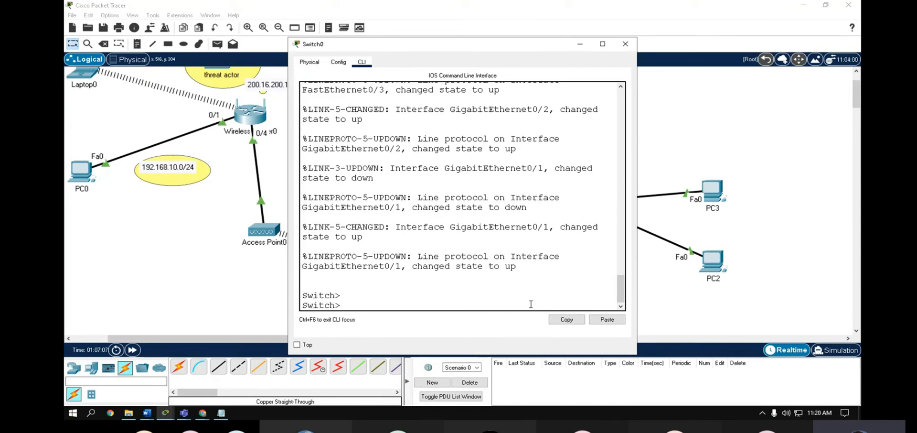
pyautogui.write('en')
pyautogui.press('Return')
pyautogui.write('conf')
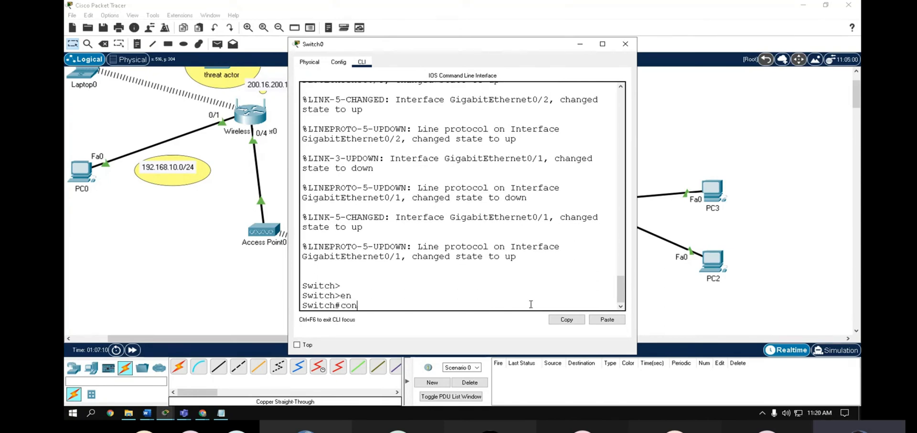
pyautogui.press('Tab')
pyautogui.write('ter')
pyautogui.press('Tab')
pyautogui.press('Return')
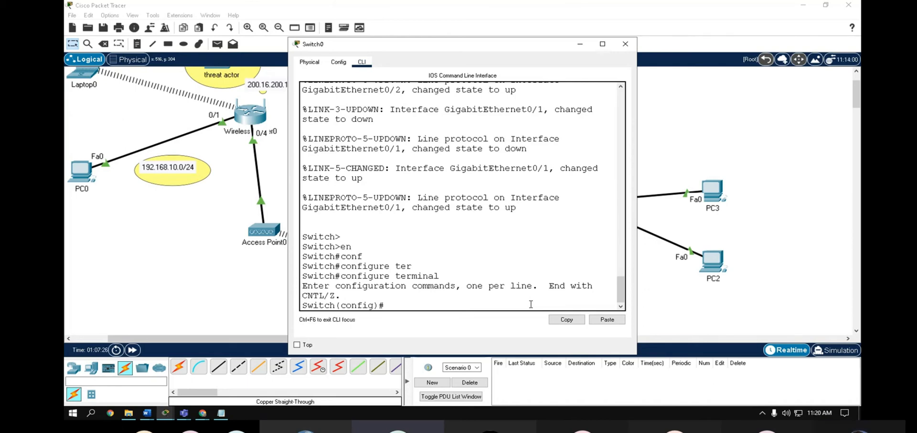
# - Enter 'int range fa0/1-3' to configure ports Fa0/1 through Fa0/3 together
pyautogui.write('int range')
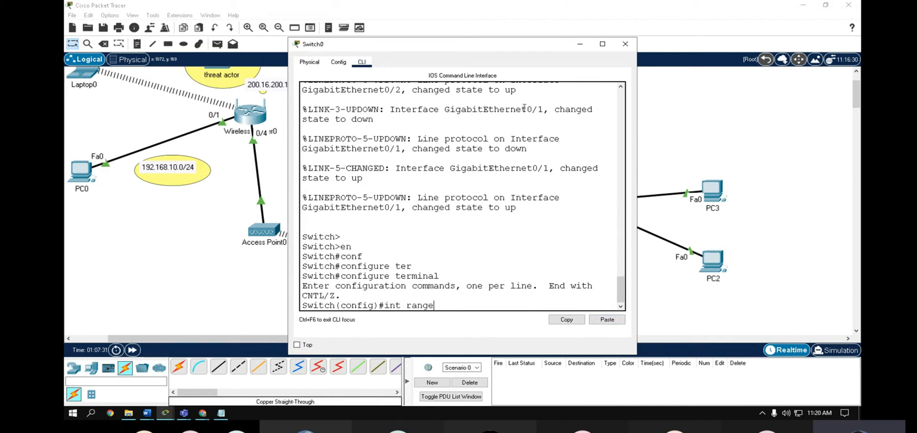
pyautogui.moveTo(452, 45); pyautogui.dragTo(312, 54)
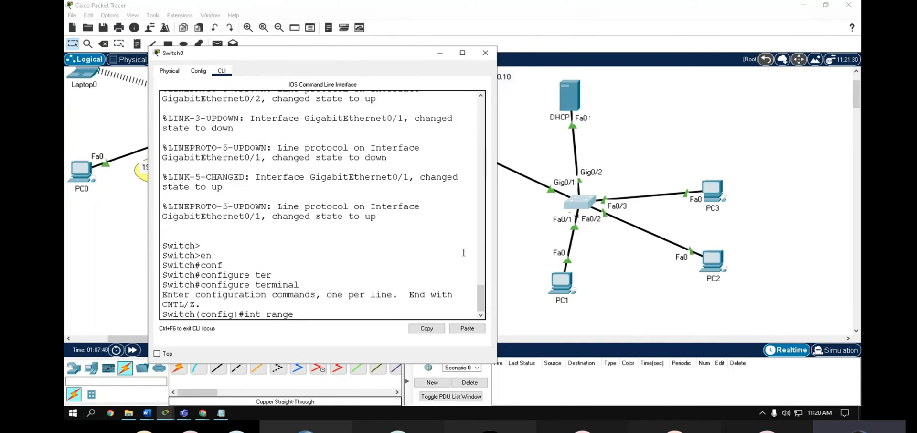
pyautogui.write('fa0/1-3')
pyautogui.press('Return')
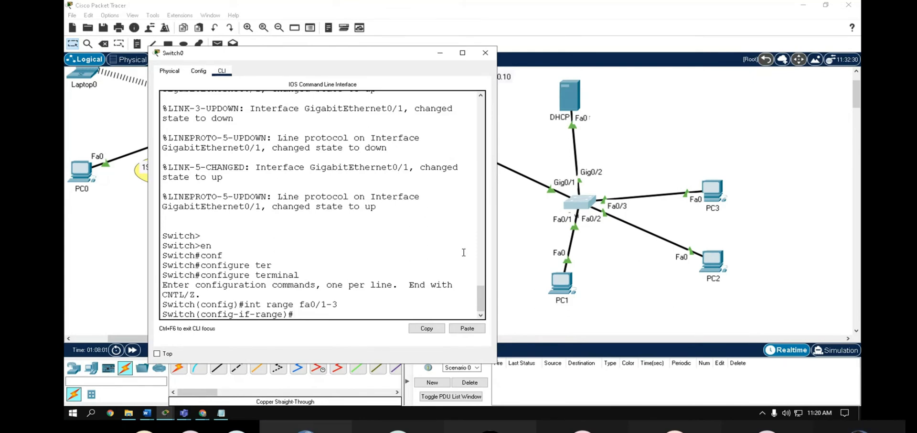
# - Run 'switchport port-security' on the fa0/1-3 range
pyautogui.write('swi`')
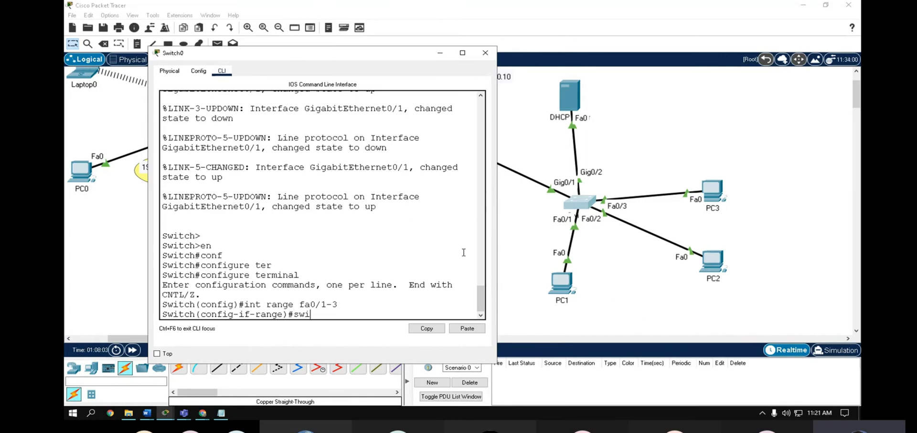
pyautogui.press('Tab')
pyautogui.press('BackSpace')
pyautogui.press('Tab')
pyautogui.write('po')
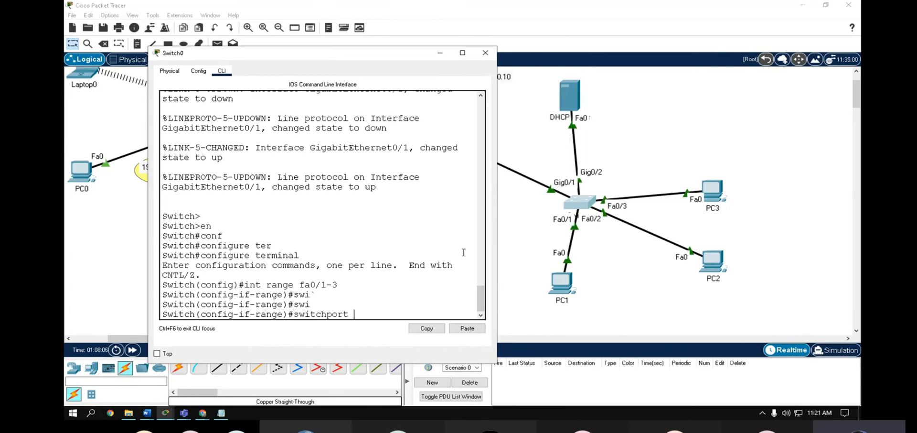
pyautogui.press('Tab')
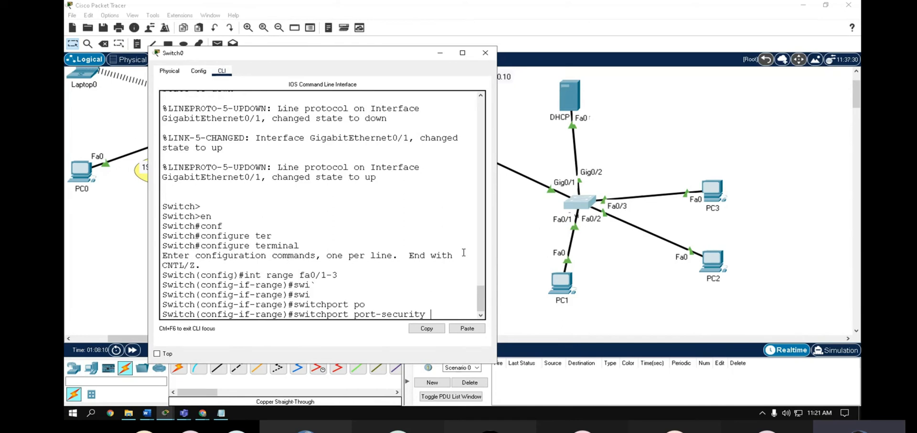
pyautogui.press('BackSpace')
pyautogui.press('BackSpace')
pyautogui.press('BackSpace')
pyautogui.press('BackSpace')
pyautogui.press('BackSpace')
pyautogui.press('BackSpace')
pyautogui.press('BackSpace')
pyautogui.press('BackSpace')
pyautogui.press('BackSpace')
pyautogui.press('BackSpace')
pyautogui.press('BackSpace')
pyautogui.press('BackSpace')
pyautogui.press('BackSpace')
pyautogui.press('BackSpace')
pyautogui.press('BackSpace')
pyautogui.press('BackSpace')
pyautogui.press('BackSpace')
pyautogui.press('BackSpace')
pyautogui.press('BackSpace')
pyautogui.press('BackSpace')
pyautogui.write('switchport port-security')
pyautogui.press('Return')
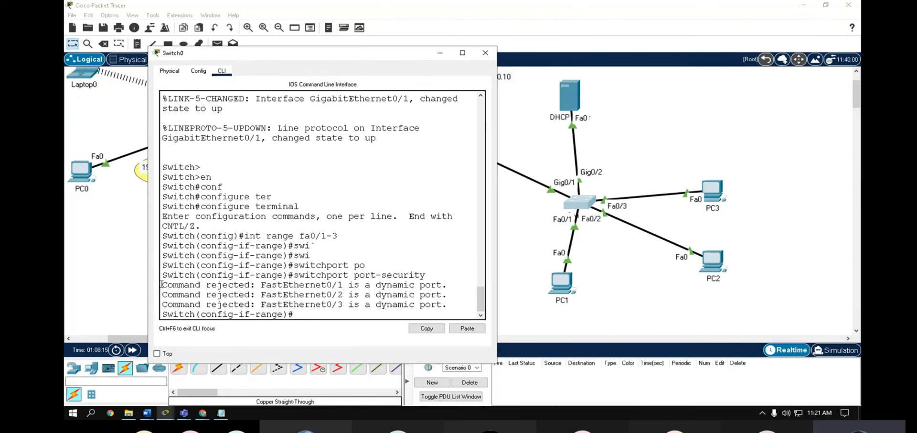
# - Highlight the 'Command rejected' messages saying the ports are dynamic
pyautogui.moveTo(161, 288); pyautogui.dragTo(370, 296)
pyautogui.moveTo(387, 295); pyautogui.dragTo(425, 296)
pyautogui.click(449, 304)
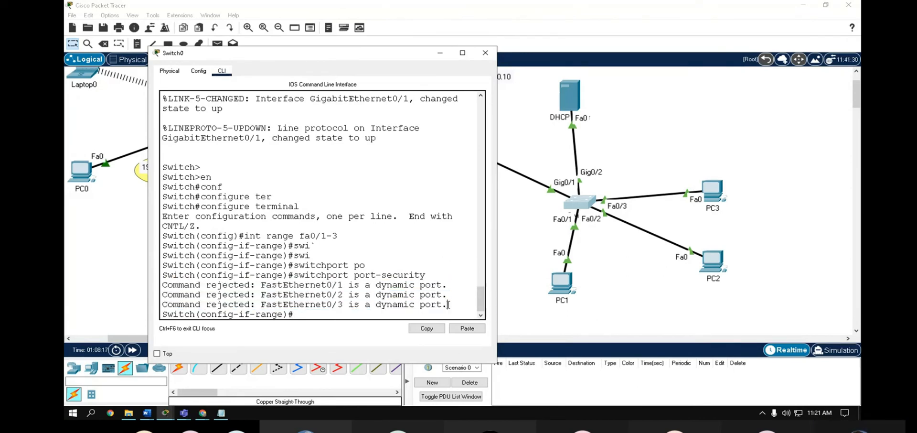
pyautogui.moveTo(448, 304); pyautogui.dragTo(160, 284)
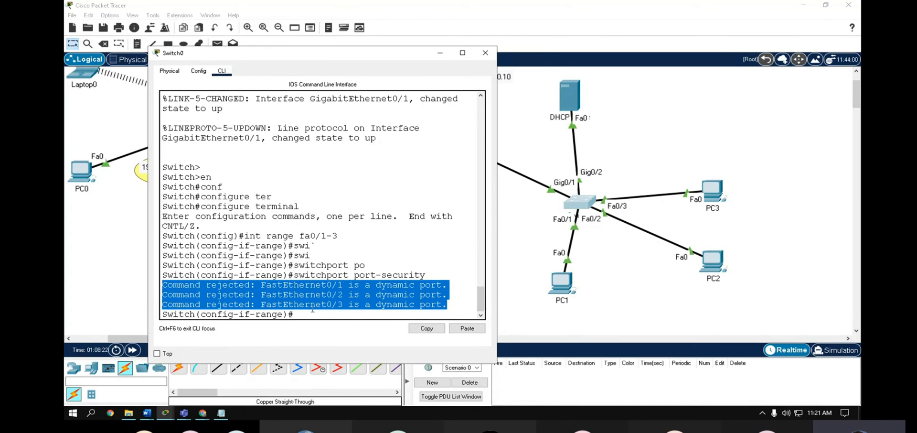
pyautogui.click(308, 313)
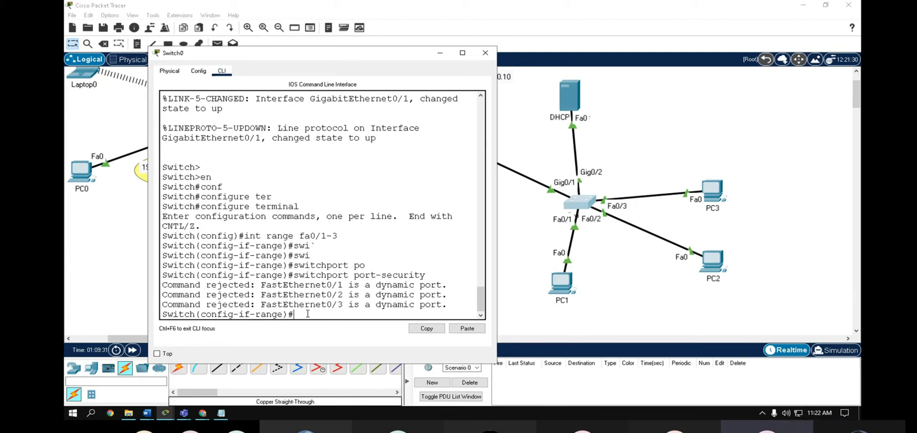
pyautogui.click(184, 412)
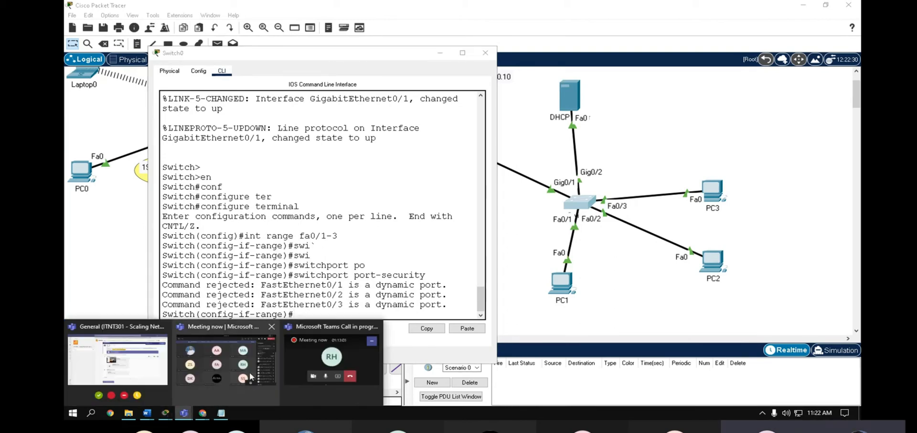
pyautogui.click(251, 377)
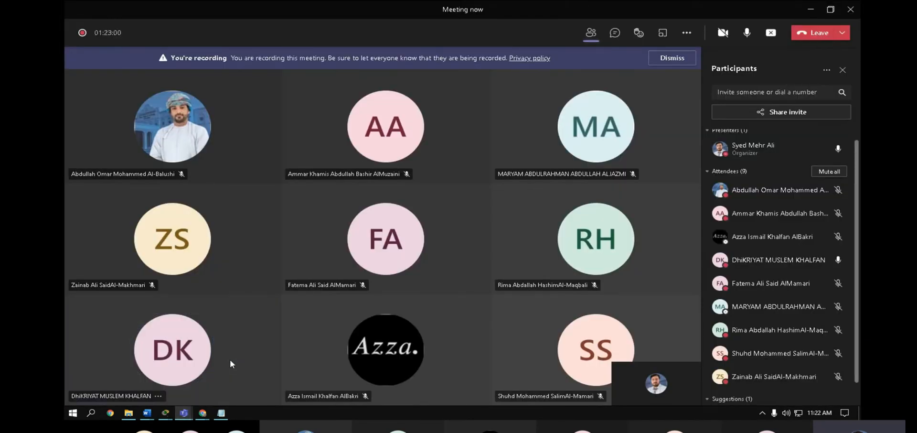
pyautogui.click(811, 9)
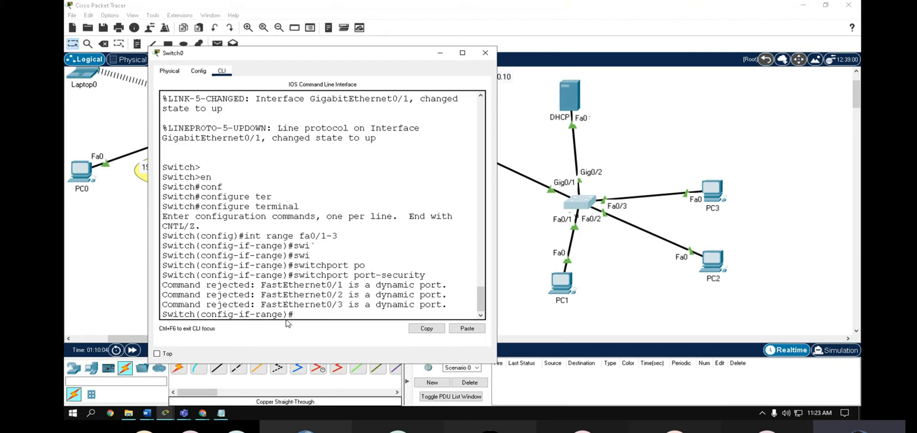
# - Set fa0/1-3 to 'switchport mode access' and rerun 'switchport port-security' successfully
pyautogui.write('swi')
pyautogui.press('Tab')
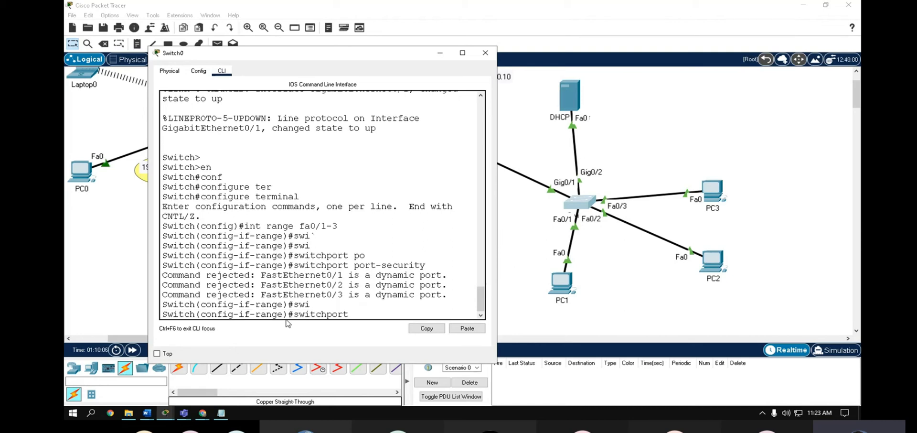
pyautogui.write('mode')
pyautogui.press('Tab')
pyautogui.write('acc')
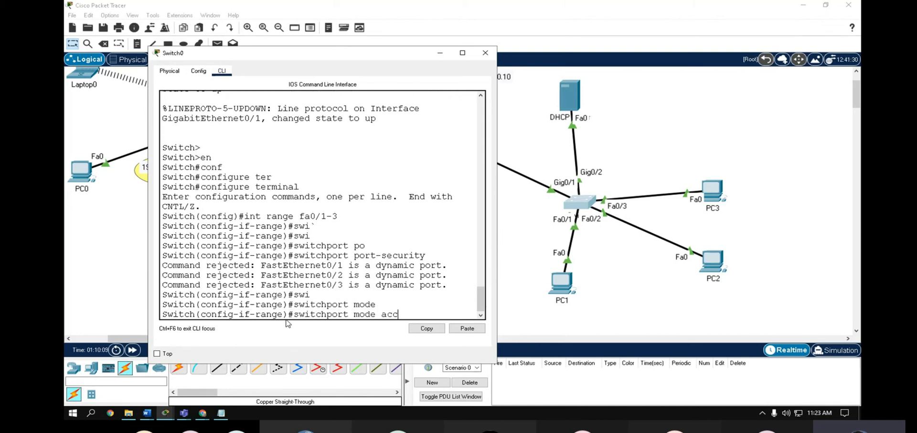
pyautogui.press('Tab')
pyautogui.press('Return')
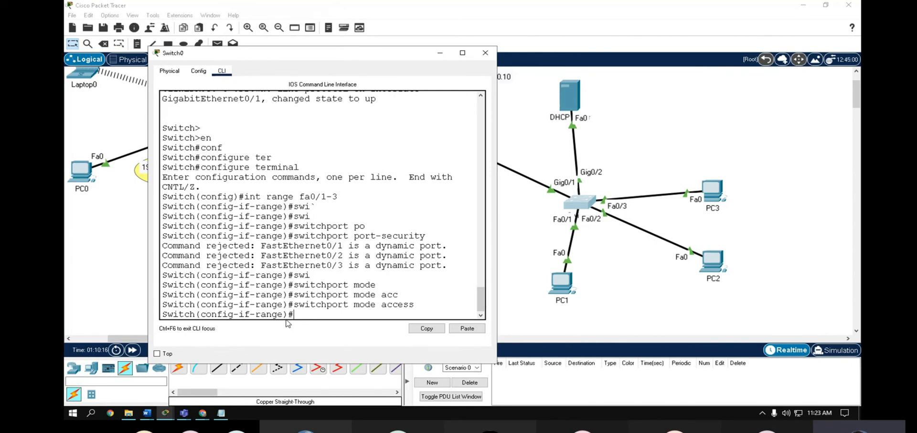
pyautogui.press('Up')
pyautogui.press('Up')
pyautogui.press('Up')
pyautogui.press('Up')
pyautogui.press('Up')
pyautogui.press('Return')
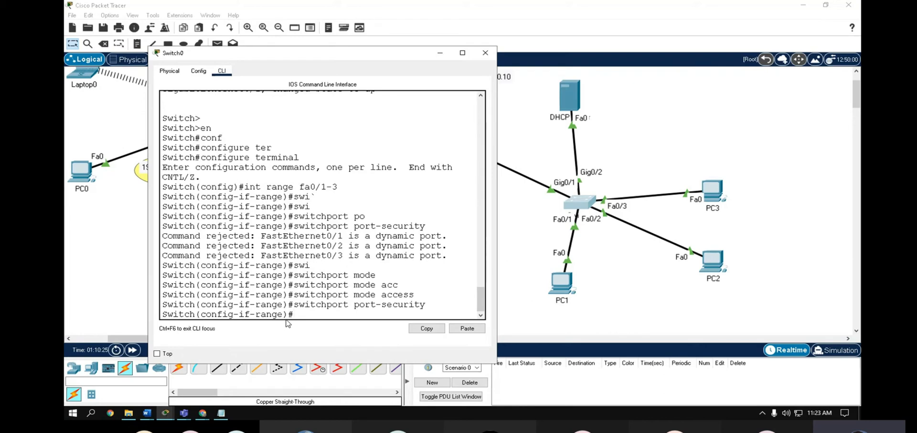
# - Highlight the access-mode command and the dynamic-port rejection, then widen the Switch0 window
pyautogui.moveTo(414, 295); pyautogui.dragTo(293, 295)
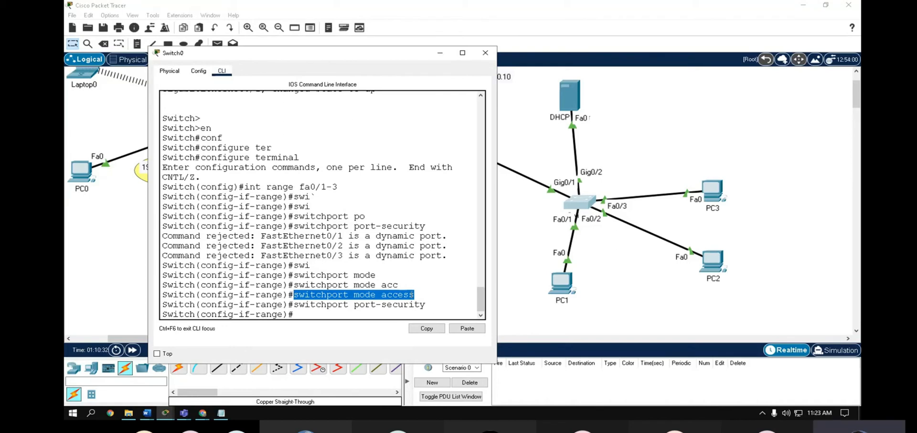
pyautogui.moveTo(447, 236); pyautogui.dragTo(338, 236)
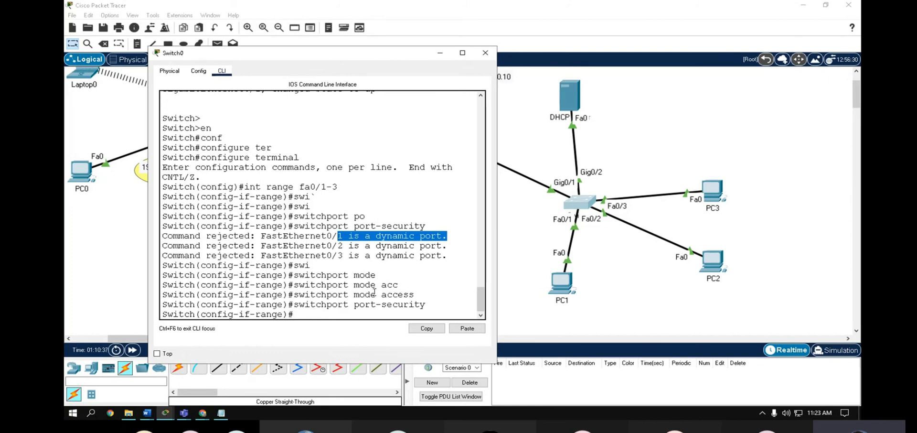
pyautogui.moveTo(418, 295); pyautogui.dragTo(288, 295)
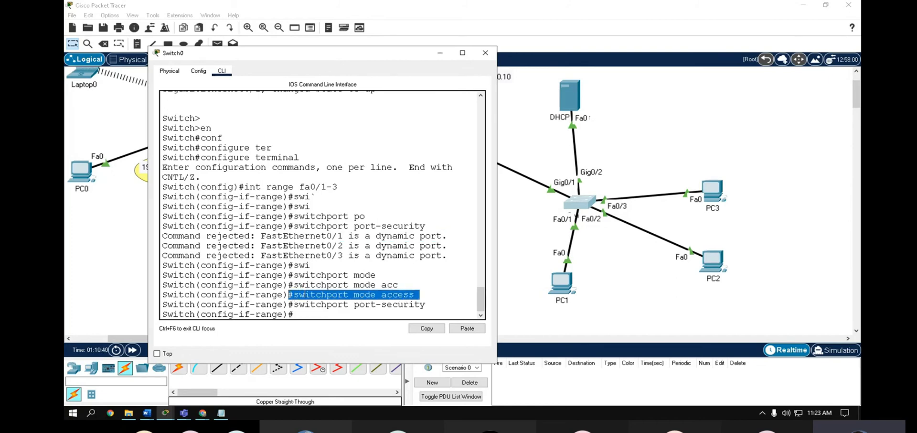
pyautogui.click(416, 306)
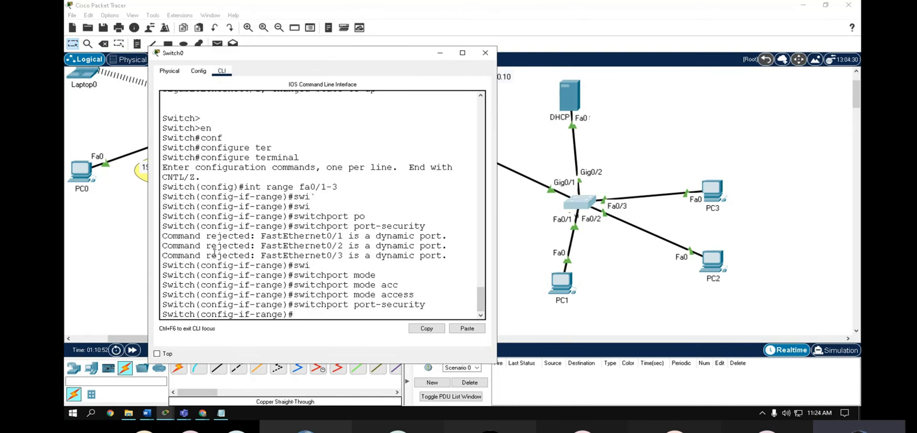
pyautogui.moveTo(149, 256); pyautogui.dragTo(91, 256)
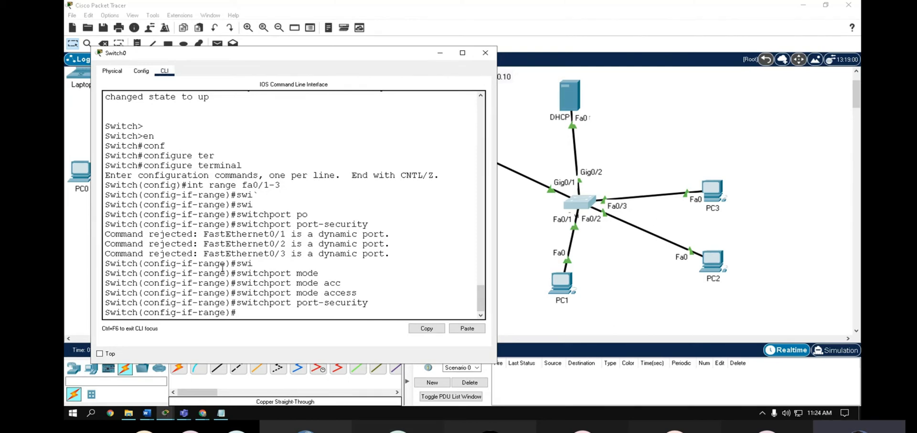
# - Check the allowed 1-132 range and apply 'switchport port-security maximum 2'
pyautogui.write('swi')
pyautogui.press('Tab')
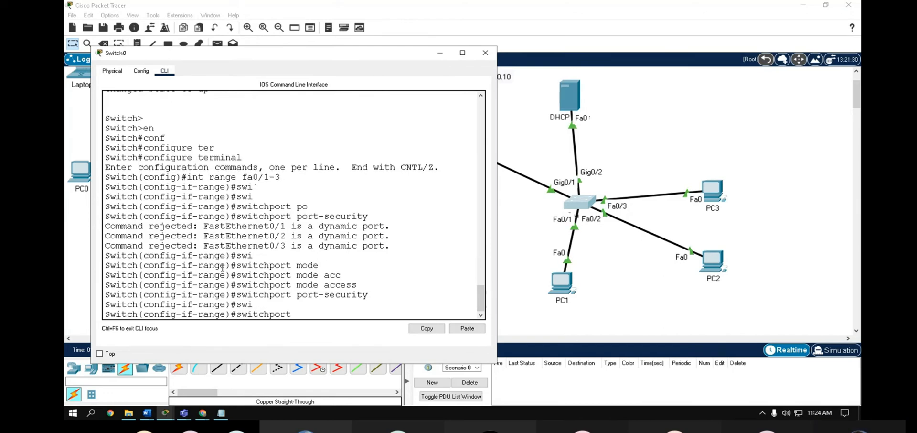
pyautogui.write('por')
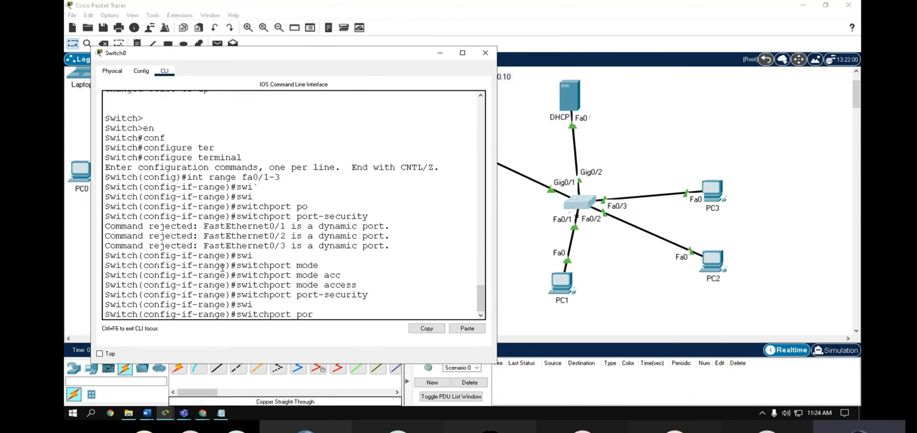
pyautogui.press('Tab')
pyautogui.write('ma')
pyautogui.press('Tab')
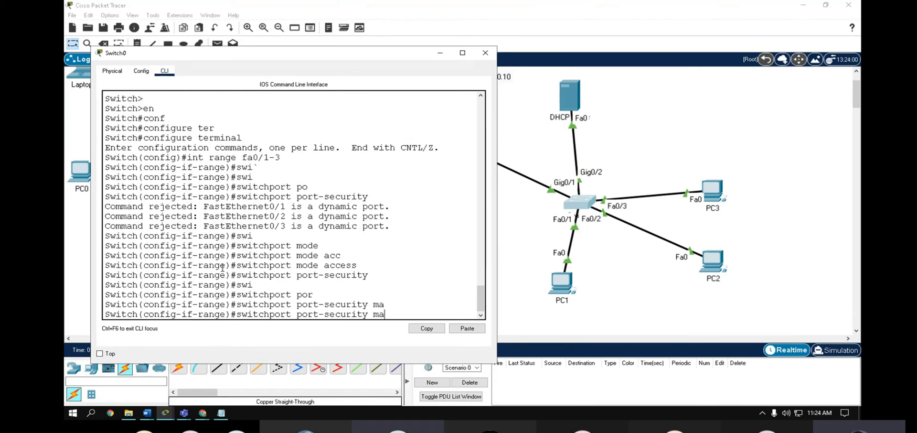
pyautogui.write('x')
pyautogui.press('Tab')
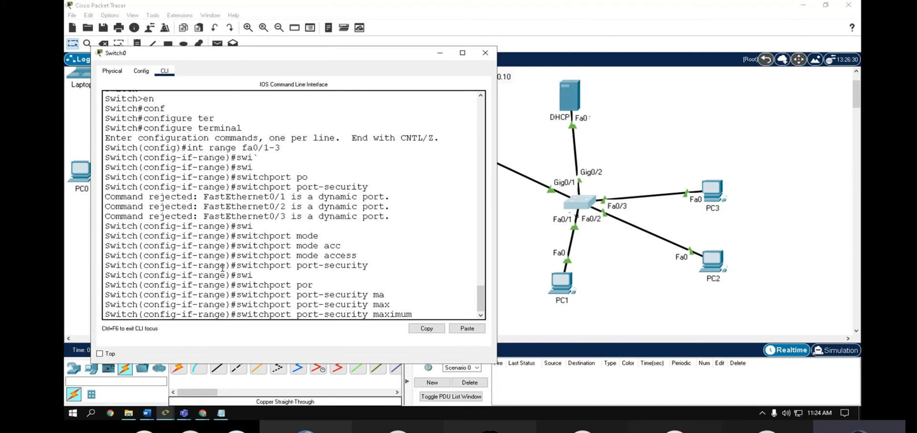
pyautogui.write('?')
pyautogui.moveTo(121, 304); pyautogui.dragTo(150, 305)
pyautogui.click(458, 316)
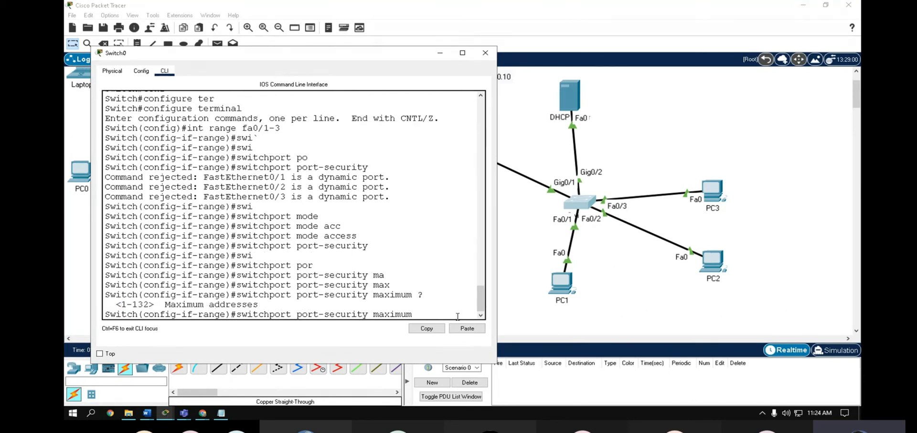
pyautogui.write('2')
pyautogui.press('Return')
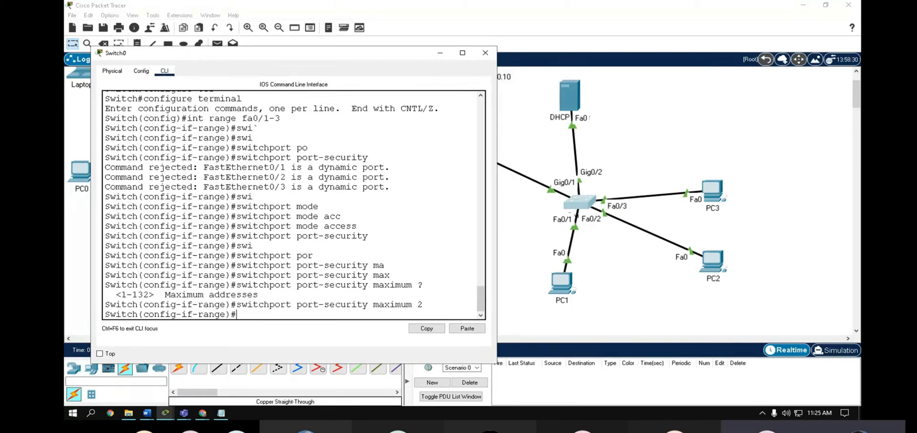
# - Start the 'switchport port-security mac-address' command on fa0/1-3
pyautogui.write('swi')
pyautogui.press('Tab')
pyautogui.write('por')
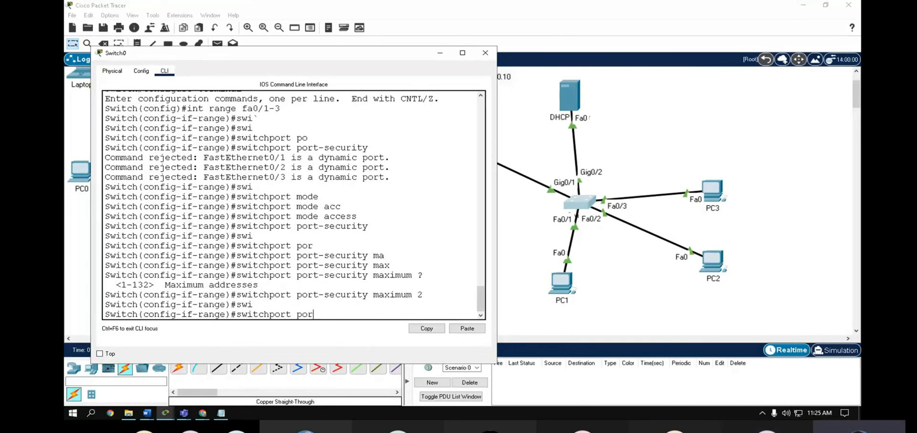
pyautogui.press('Tab')
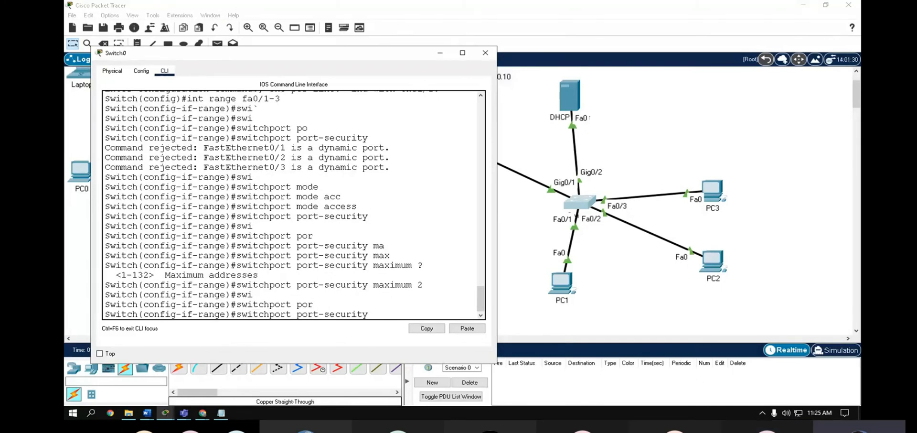
pyautogui.write('ma')
pyautogui.press('Tab')
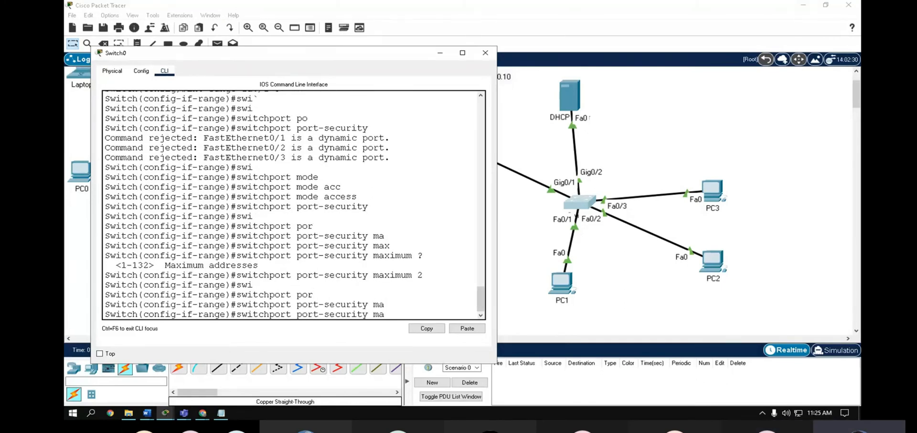
pyautogui.write('c')
pyautogui.press('Tab')
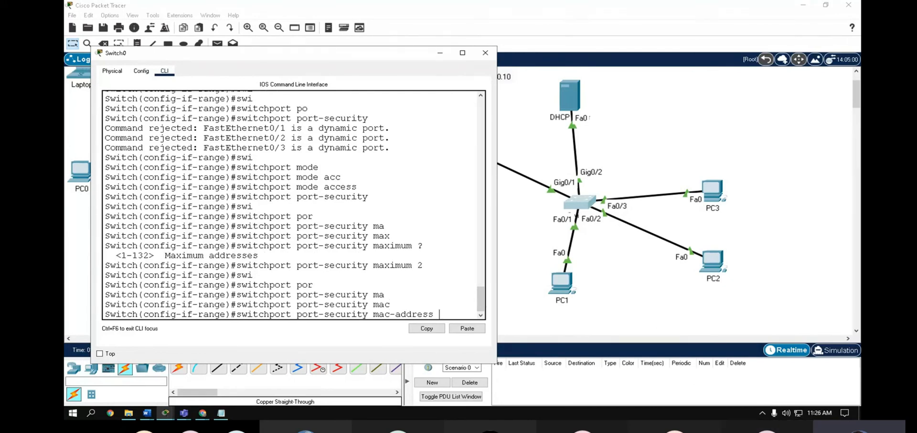
# - Apply 'switchport port-security mac-address sticky', then Ctrl+Z back to the Switch# prompt
pyautogui.write('?')
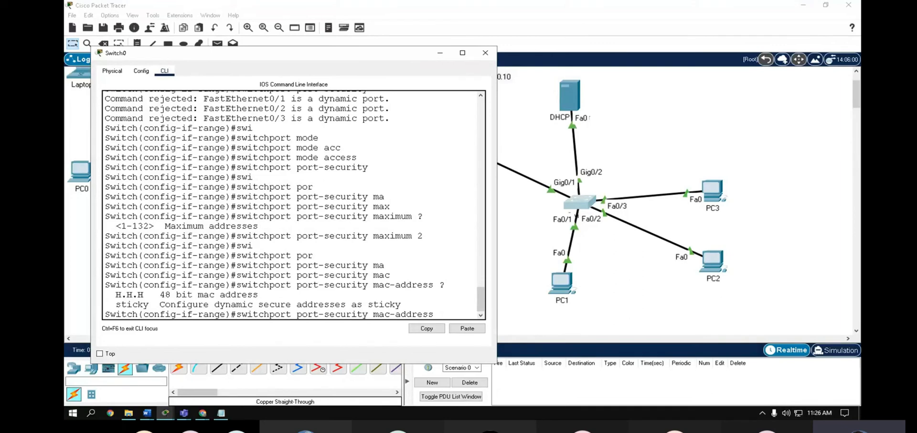
pyautogui.moveTo(115, 294); pyautogui.dragTo(299, 304)
pyautogui.moveTo(390, 305); pyautogui.dragTo(165, 304)
pyautogui.click(407, 305)
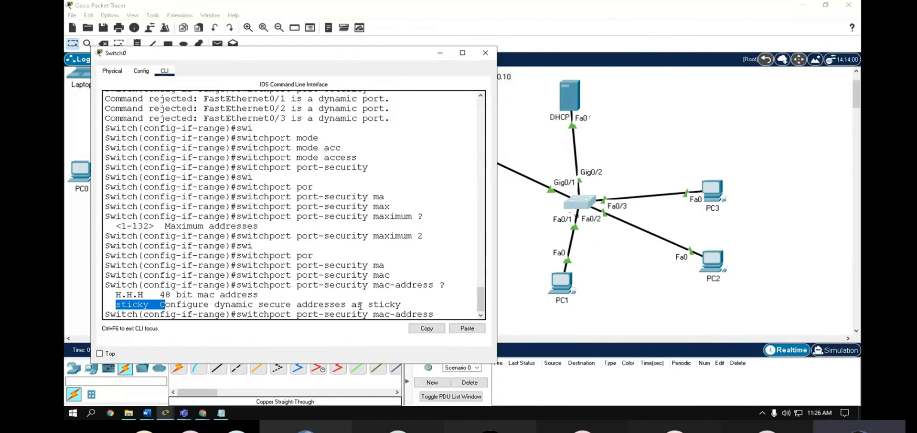
pyautogui.click(437, 311)
pyautogui.write('s')
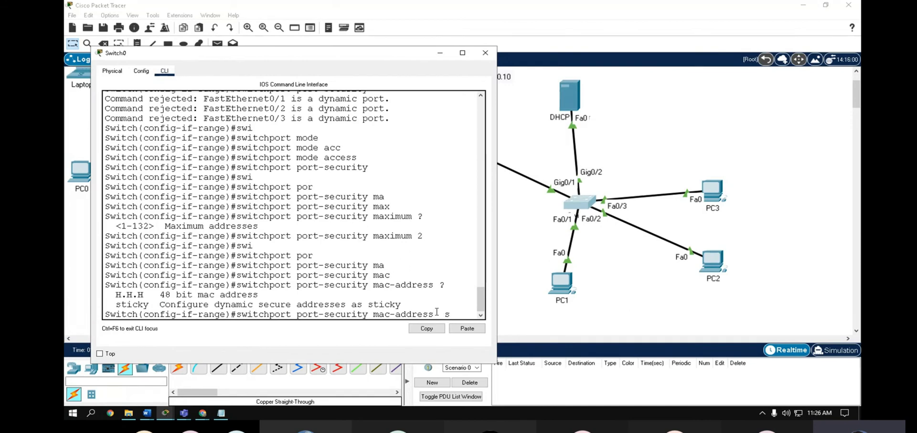
pyautogui.write('ticky')
pyautogui.press('Tab')
pyautogui.press('Return')
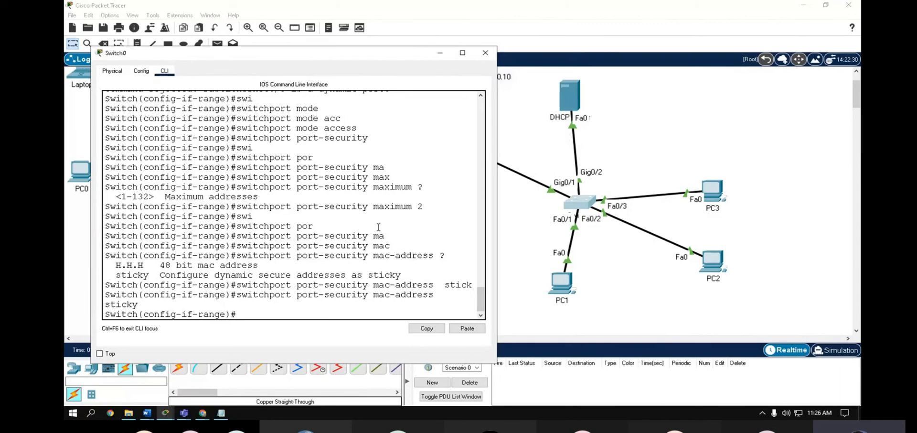
pyautogui.hotkey('ctrl', 'z')
pyautogui.press('Return')
pyautogui.press('Return')
pyautogui.press('Return')
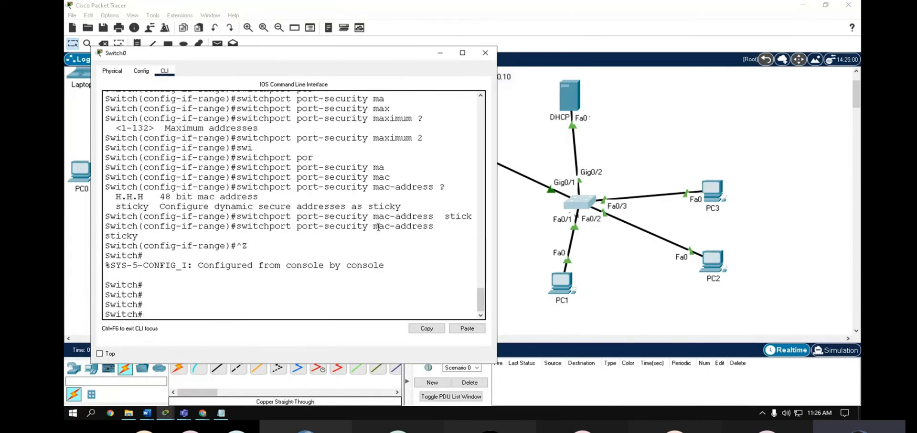
# - Save the configuration with 'wr' and run 'show port-security'
pyautogui.write('wr')
pyautogui.press('Return')
pyautogui.press('Return')
pyautogui.press('Return')
pyautogui.press('Return')
pyautogui.write('show ')
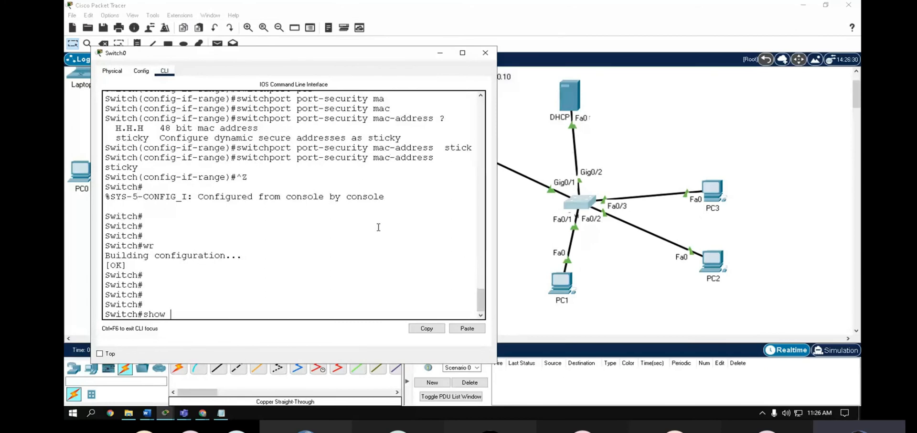
pyautogui.write('por')
pyautogui.press('Tab')
pyautogui.press('Return')
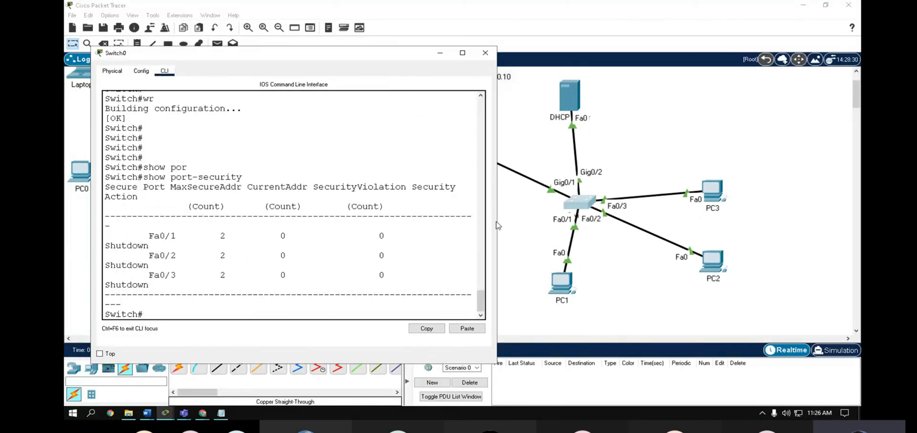
# - Widen the console and review Fa0/1–3 entries showing maximum 2 and Shutdown action
pyautogui.moveTo(497, 225); pyautogui.dragTo(696, 221)
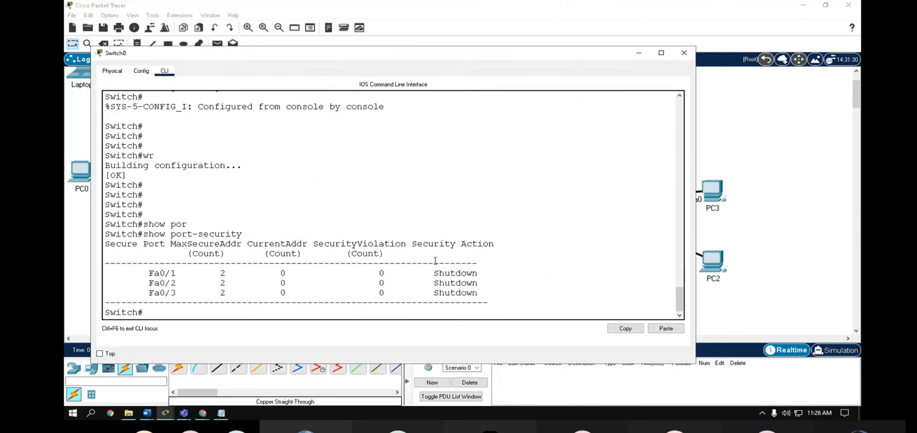
pyautogui.scroll(3, 435, 260)
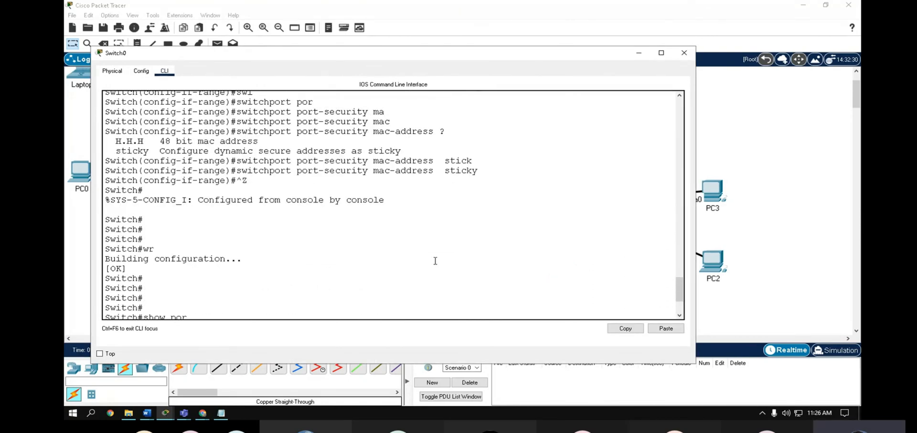
pyautogui.scroll(-3, 436, 261)
pyautogui.moveTo(439, 273); pyautogui.dragTo(478, 273)
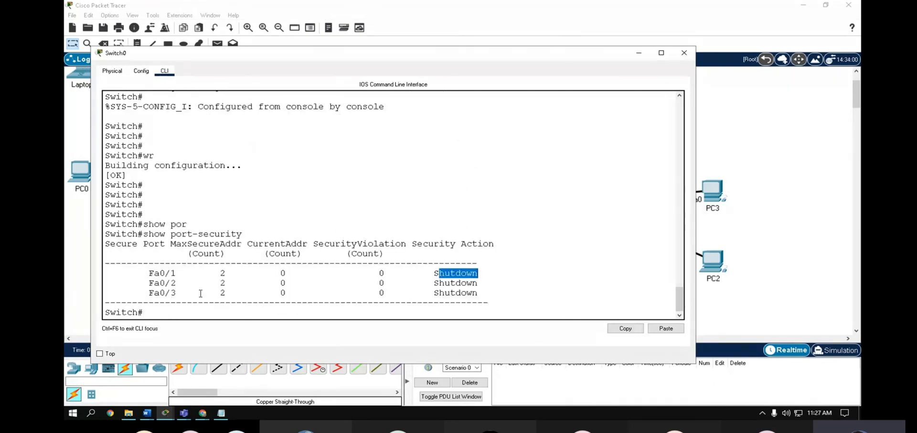
pyautogui.scroll(5, 281, 257)
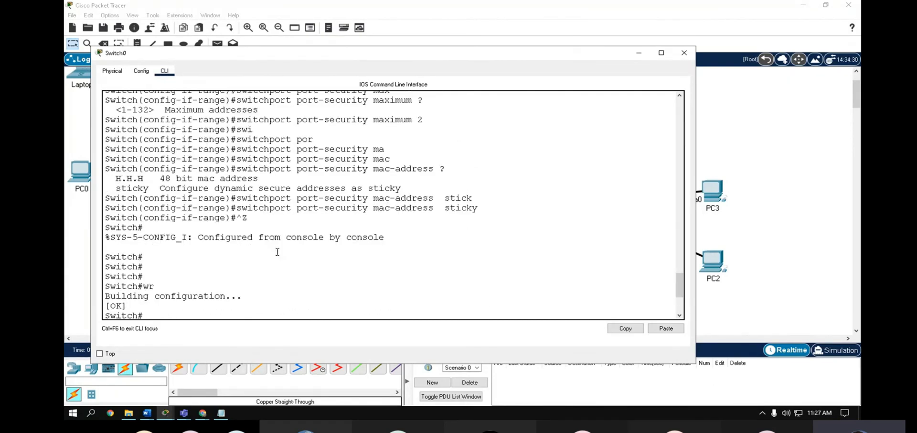
pyautogui.scroll(5, 282, 257)
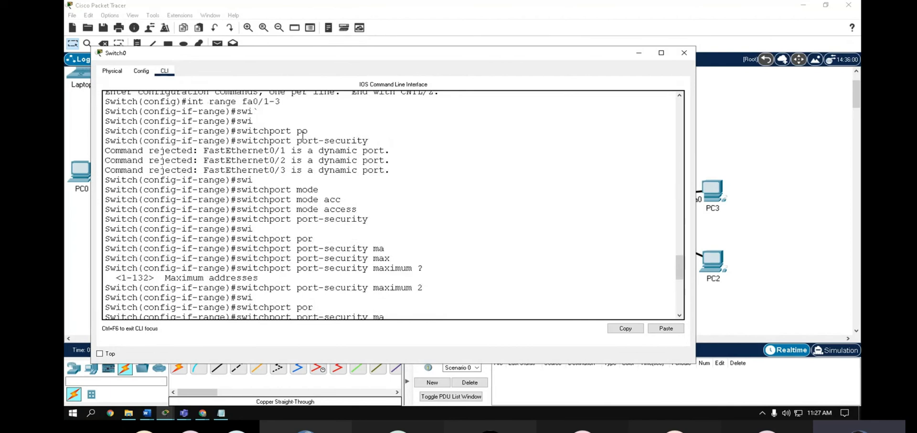
pyautogui.scroll(1, 333, 200)
pyautogui.scroll(-5, 208, 251)
pyautogui.scroll(-6, 209, 251)
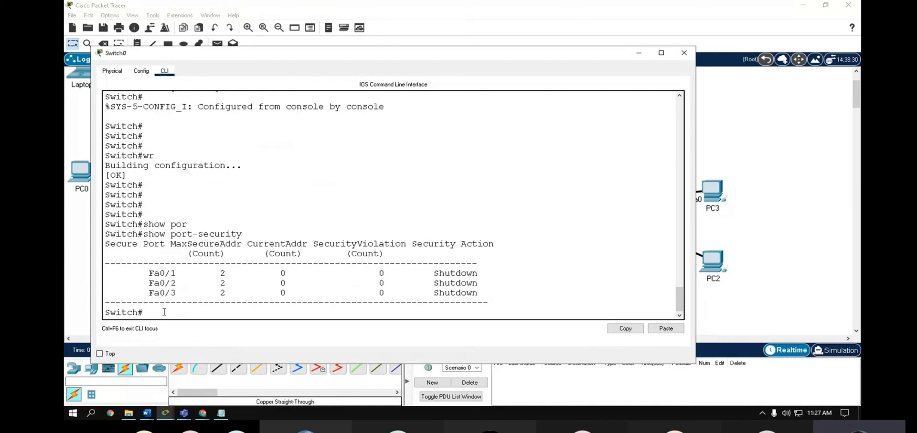
# - Enter global configuration mode on Switch0 with configure terminal
pyautogui.write('i')
pyautogui.press('BackSpace')
pyautogui.write('conf')
pyautogui.press('Tab')
pyautogui.write('er')
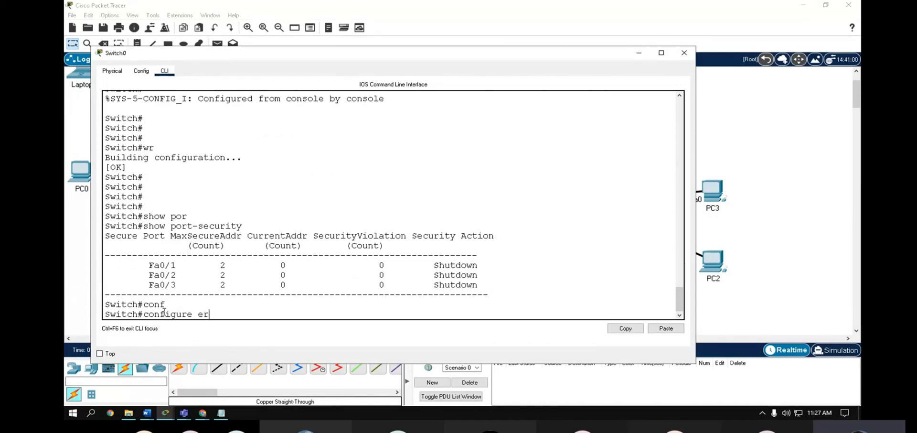
pyautogui.press('Tab')
pyautogui.press('Return')
pyautogui.write('in')
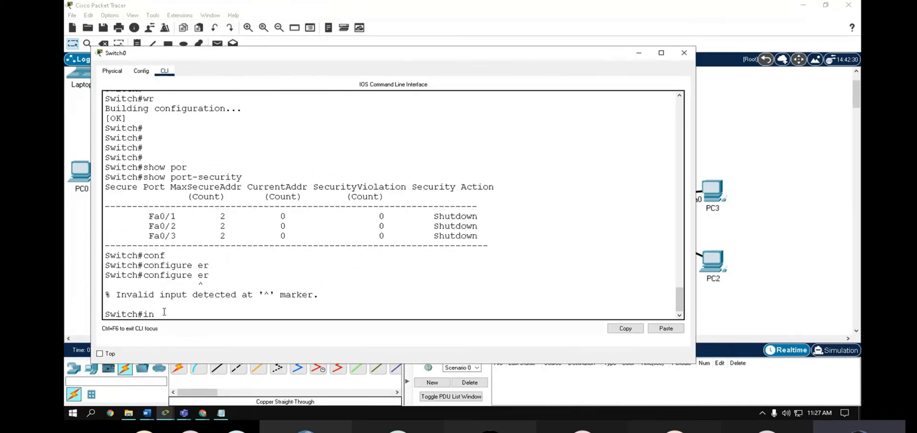
pyautogui.press('BackSpace')
pyautogui.press('BackSpace')
pyautogui.write('conf')
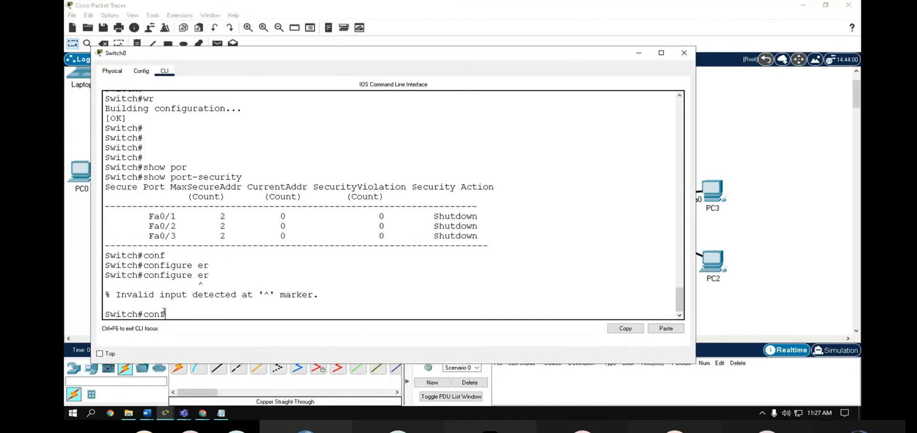
pyautogui.press('Tab')
pyautogui.write('tef')
pyautogui.press('Tab')
pyautogui.press('BackSpace')
pyautogui.press('BackSpace')
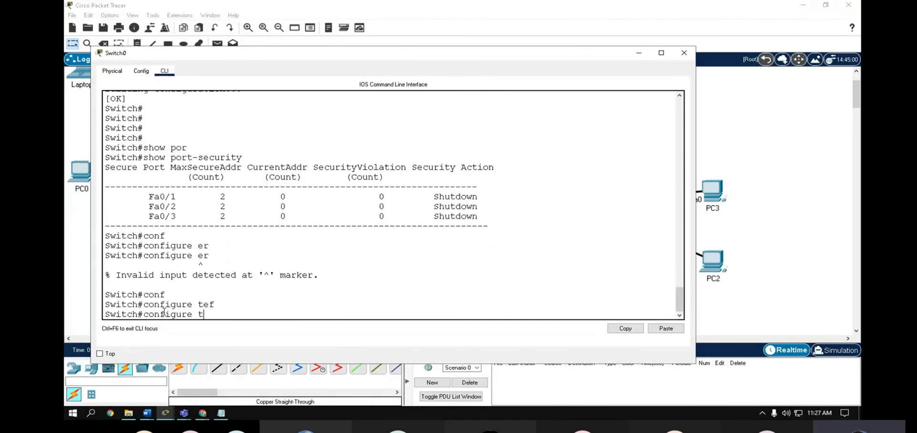
pyautogui.write('er')
pyautogui.press('Tab')
pyautogui.press('Return')
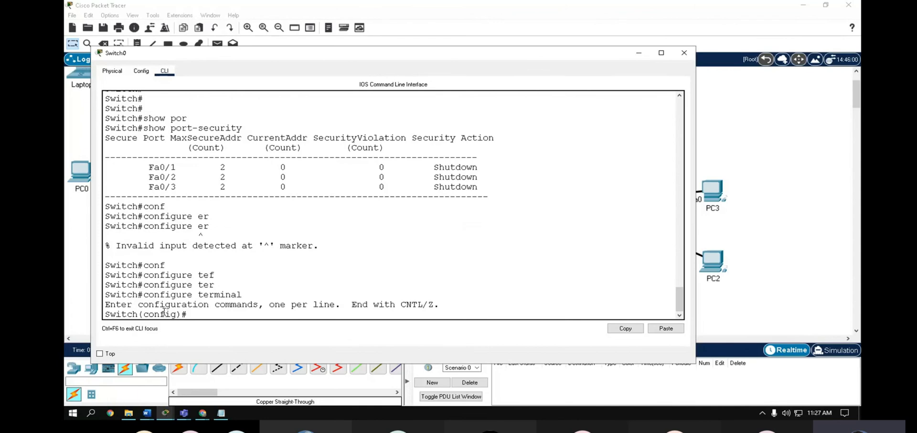
# - Select interfaces Fa0/1 through Fa0/3 together with int range fa0/1-3
pyautogui.write('int fa0/1-3')
pyautogui.press('Return')
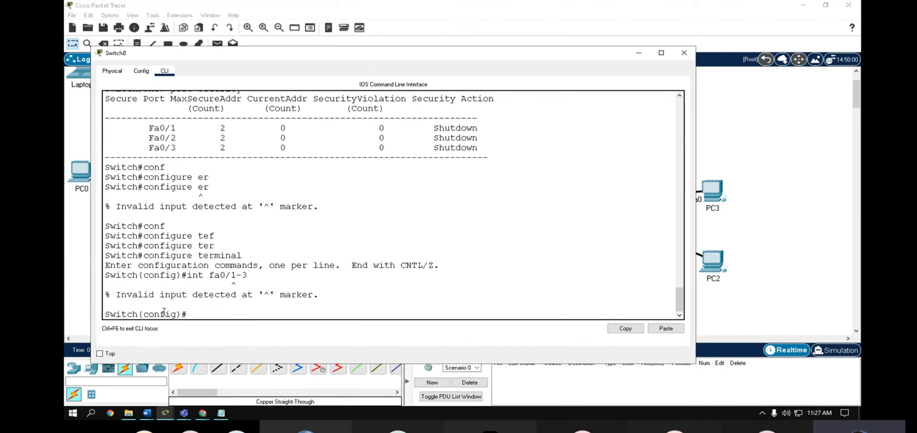
pyautogui.press('Up')
pyautogui.press('Left')
pyautogui.press('Left')
pyautogui.press('Left')
pyautogui.press('Left')
pyautogui.press('Left')
pyautogui.press('Left')
pyautogui.press('Left')
pyautogui.write('ra')
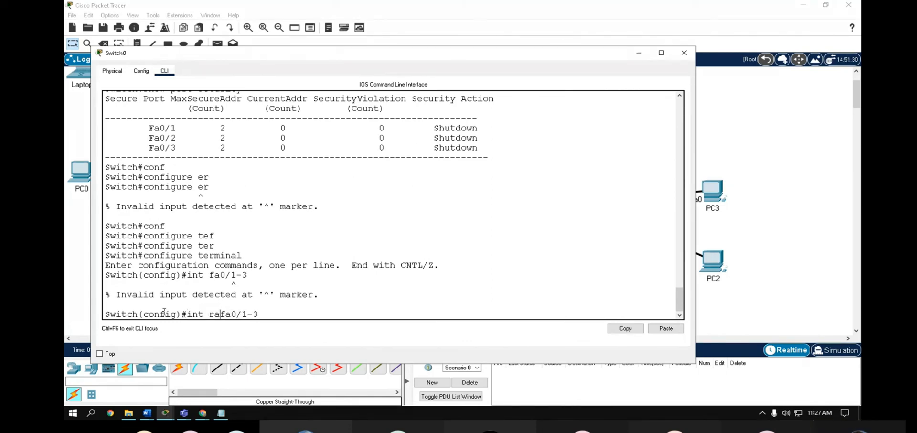
pyautogui.write('nge')
pyautogui.press('Return')
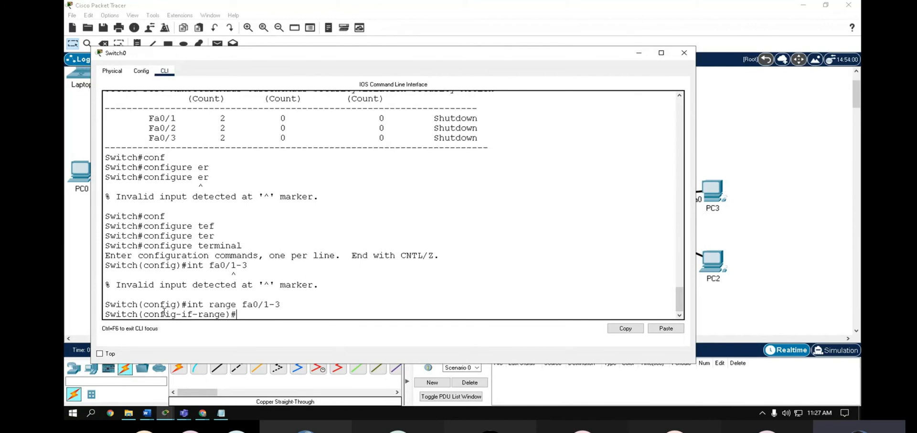
# - Apply switchport port-security violation shutdown to the range, then Ctrl+Z back to Switch#
pyautogui.write('swi')
pyautogui.press('Tab')
pyautogui.write('por')
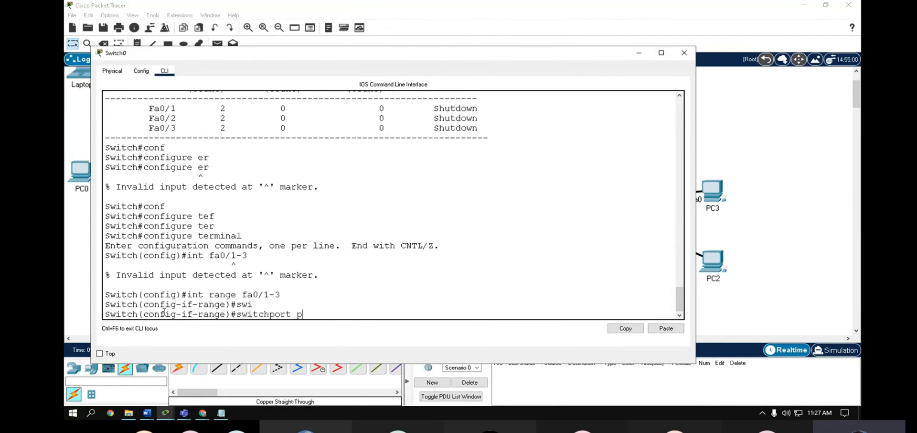
pyautogui.press('Tab')
pyautogui.write('vo')
pyautogui.press('Tab')
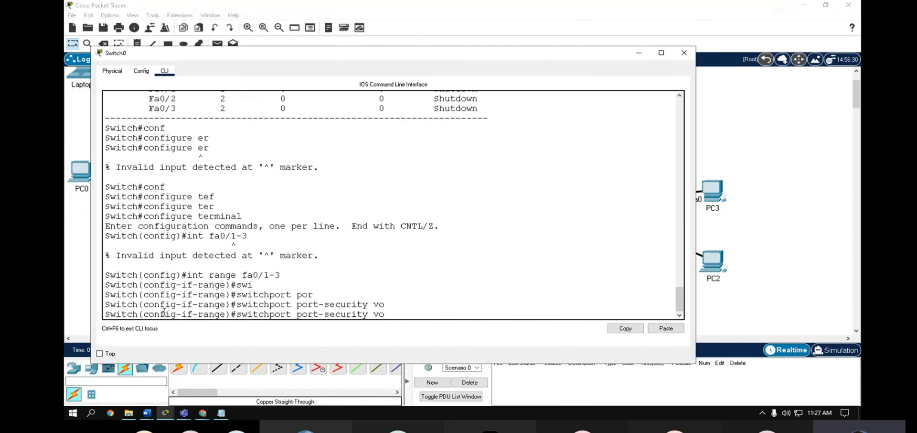
pyautogui.press('BackSpace')
pyautogui.write('oil')
pyautogui.press('Tab')
pyautogui.press('BackSpace')
pyautogui.press('BackSpace')
pyautogui.press('BackSpace')
pyautogui.write('iol')
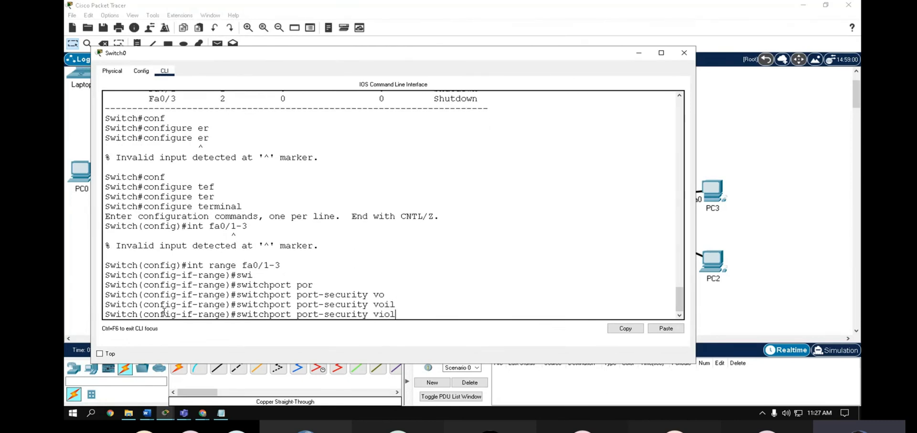
pyautogui.press('Tab')
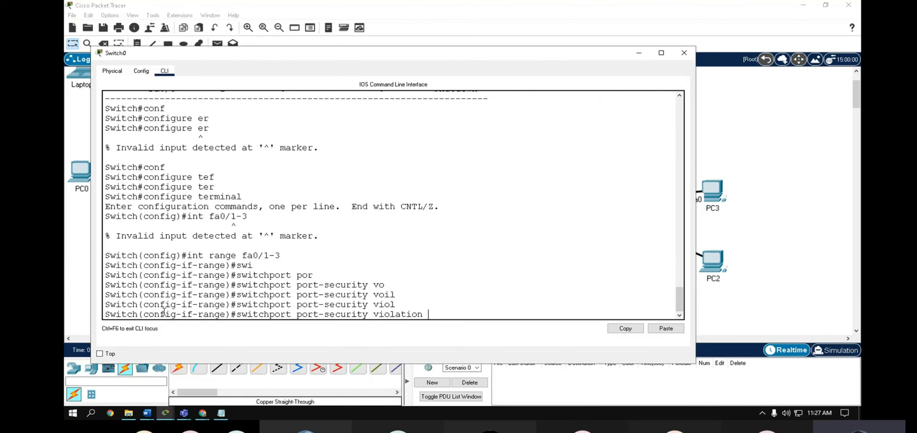
pyautogui.write('?')
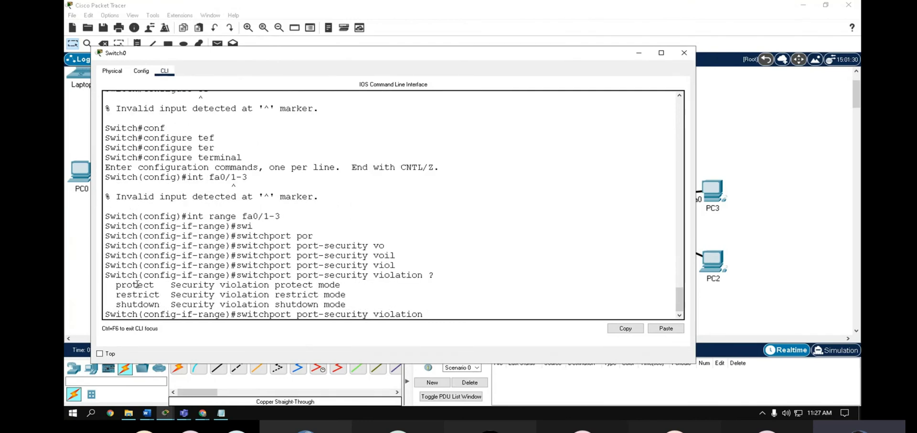
pyautogui.moveTo(116, 285); pyautogui.dragTo(128, 295)
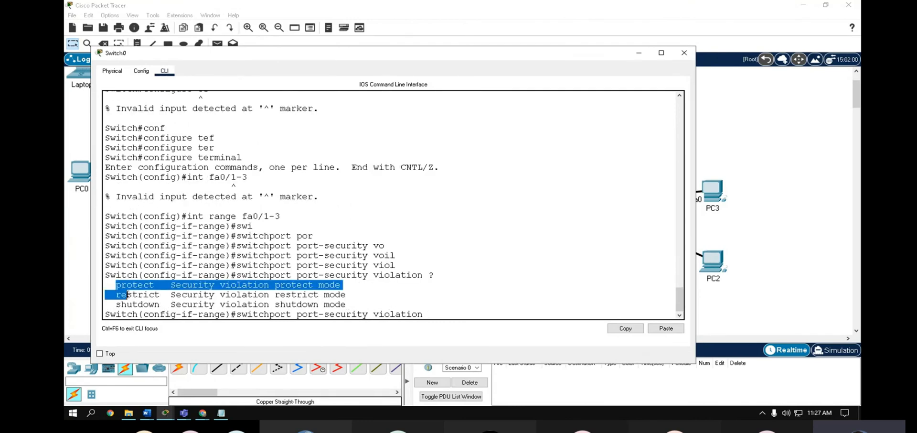
pyautogui.click(456, 314)
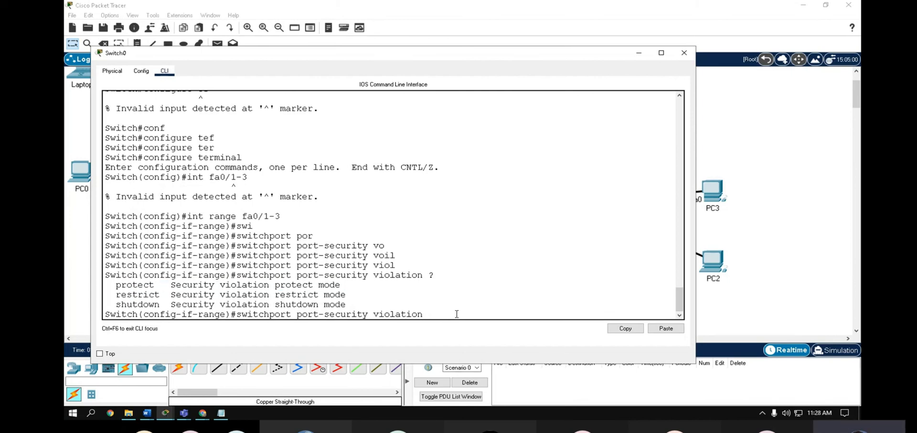
pyautogui.write('sh')
pyautogui.press('Tab')
pyautogui.press('Return')
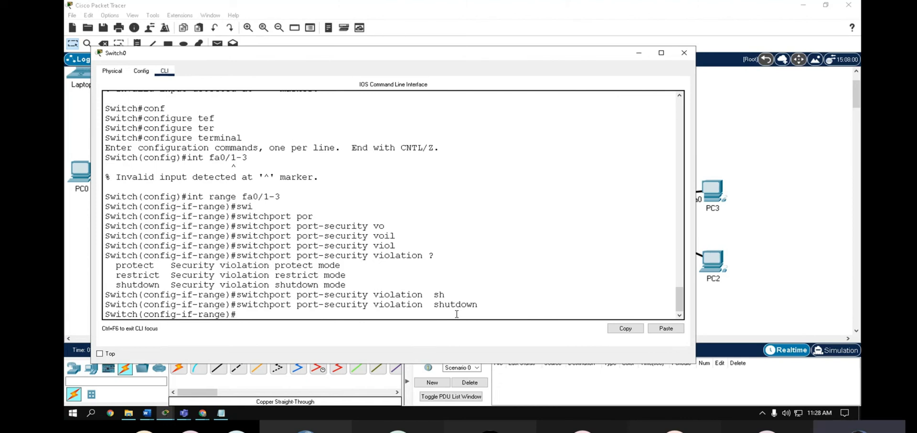
pyautogui.hotkey('ctrl', 'z')
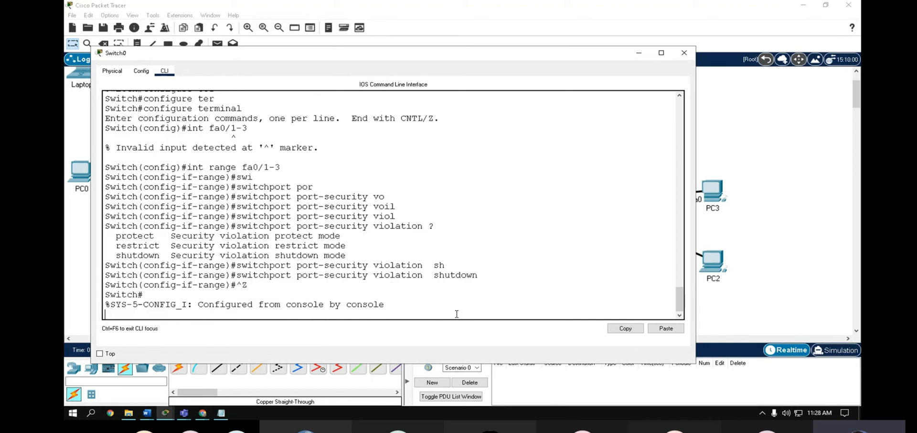
# - Show the secure MAC address table with show port-security address
pyautogui.press('Return')
pyautogui.press('Return')
pyautogui.press('Return')
pyautogui.press('Return')
pyautogui.press('Return')
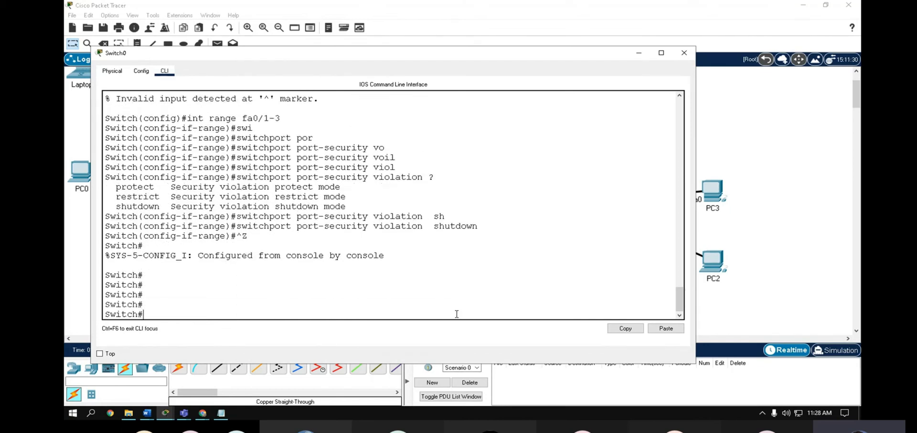
pyautogui.write('show por')
pyautogui.press('Tab')
pyautogui.write('?')
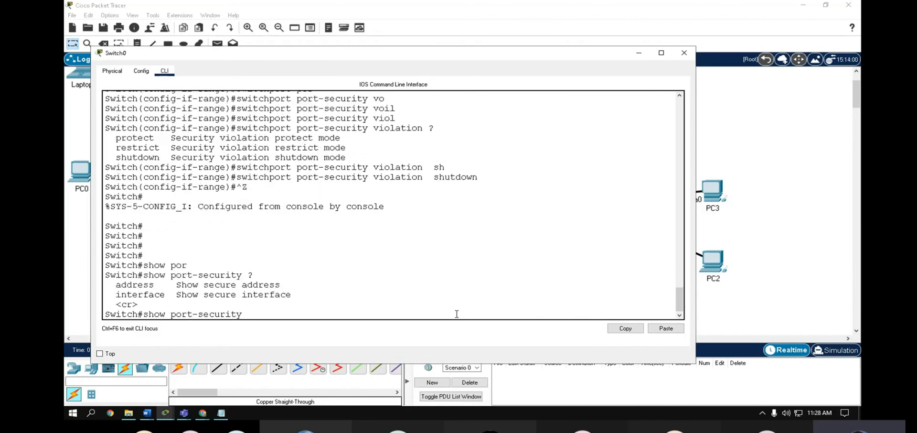
pyautogui.write('add')
pyautogui.press('Tab')
pyautogui.press('Return')
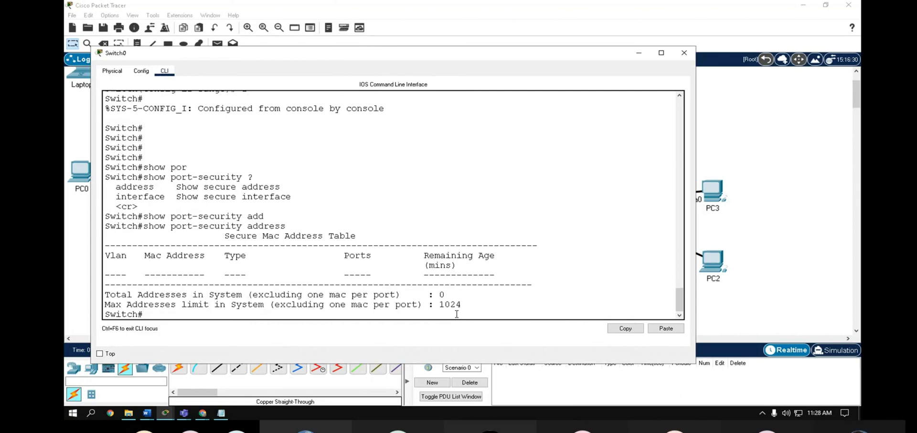
# - List the per-port settings with show port-security
pyautogui.write('w')
pyautogui.press('BackSpace')
pyautogui.write('sjhopw')
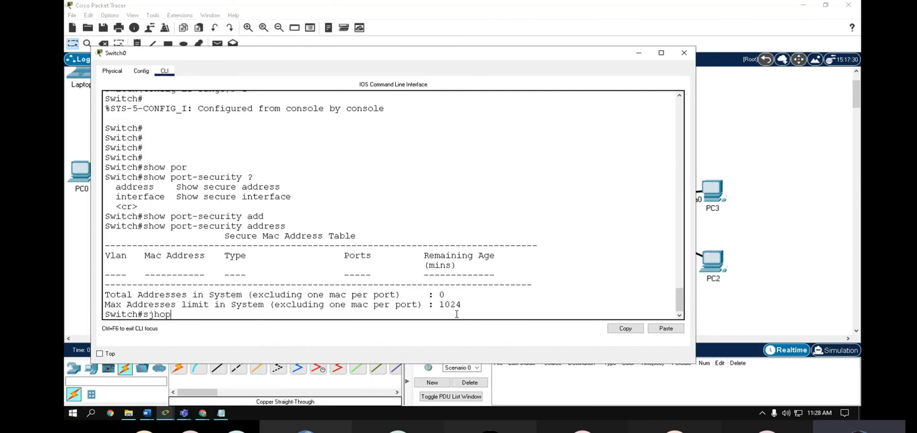
pyautogui.press('BackSpace')
pyautogui.press('BackSpace')
pyautogui.press('BackSpace')
pyautogui.press('BackSpace')
pyautogui.press('BackSpace')
pyautogui.write('how por')
pyautogui.press('Tab')
pyautogui.write('s')
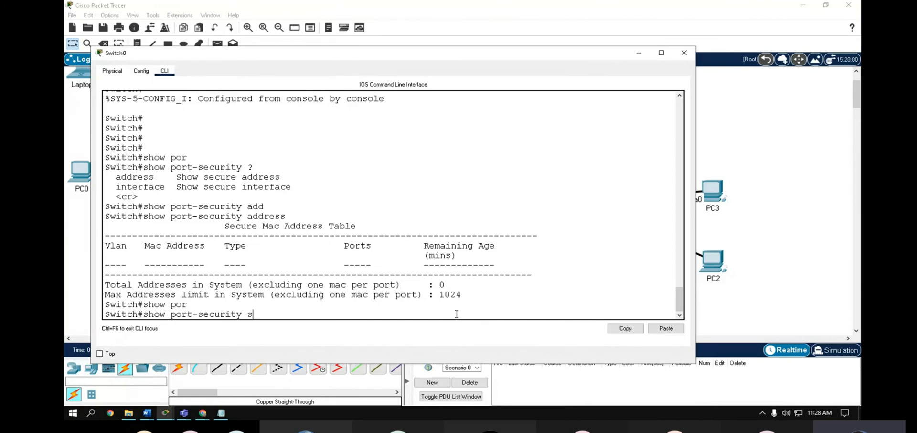
pyautogui.write('e')
pyautogui.press('Tab')
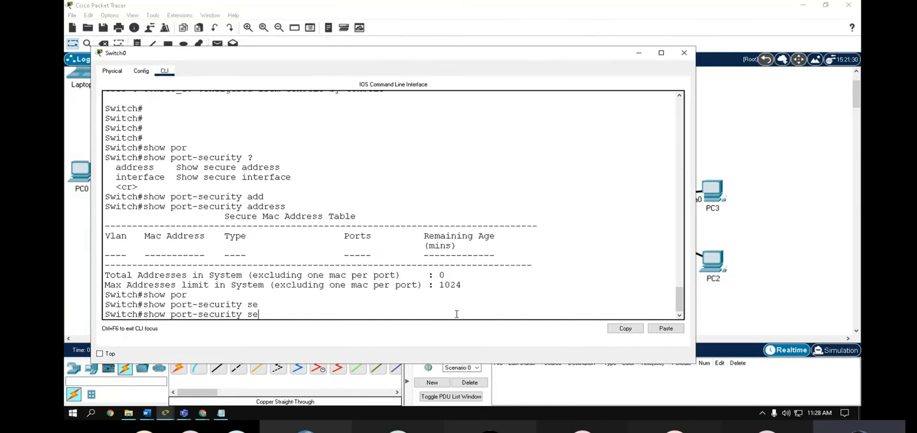
pyautogui.press('BackSpace')
pyautogui.press('BackSpace')
pyautogui.press('Return')
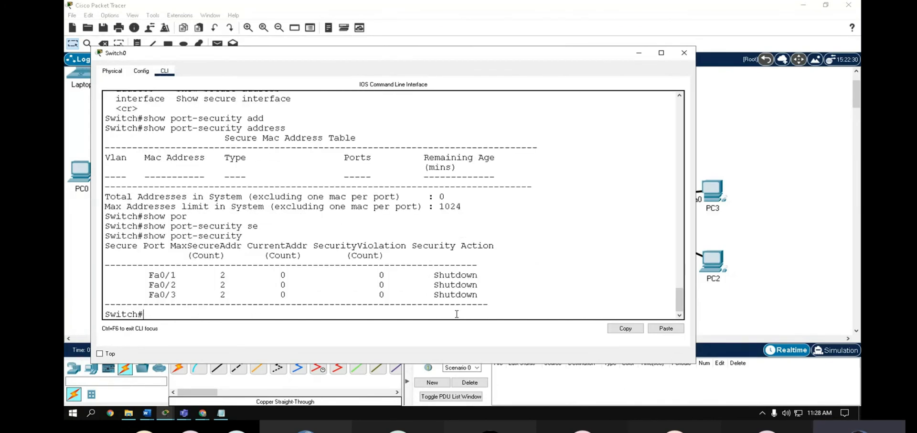
# - Highlight the Fa0/1–Fa0/3 rows and their Shutdown actions, then close the Switch0 window
pyautogui.moveTo(142, 276); pyautogui.dragTo(167, 294)
pyautogui.click(230, 277)
pyautogui.moveTo(385, 294); pyautogui.dragTo(375, 275)
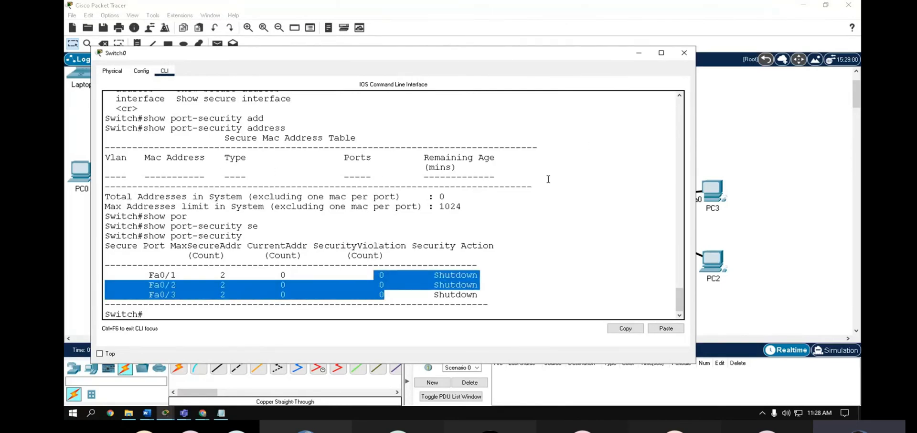
pyautogui.click(684, 52)
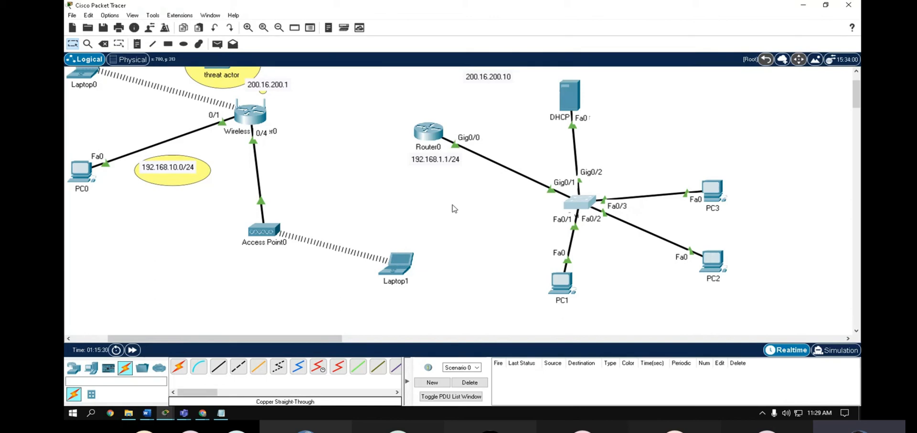
pyautogui.hotkey('alt', 'Tab')
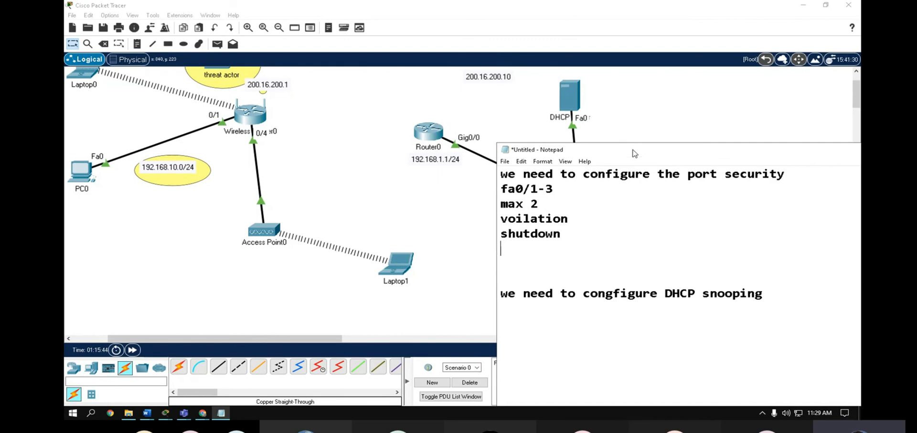
pyautogui.moveTo(633, 149); pyautogui.dragTo(722, 235)
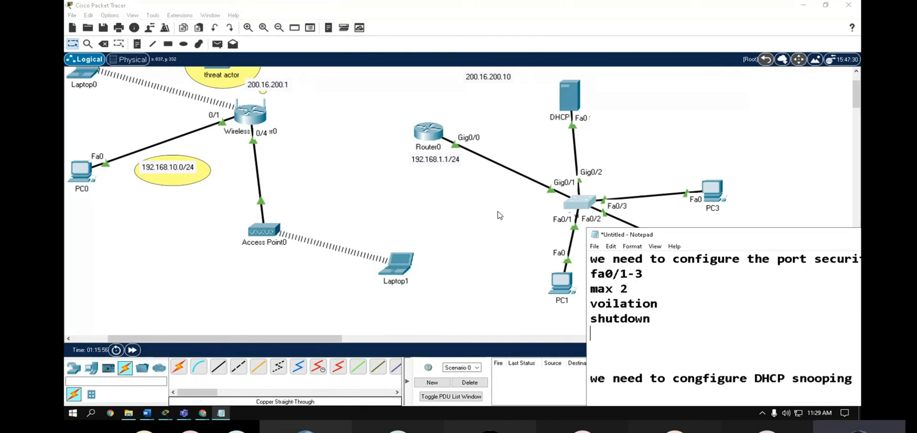
pyautogui.moveTo(668, 236); pyautogui.dragTo(712, 98)
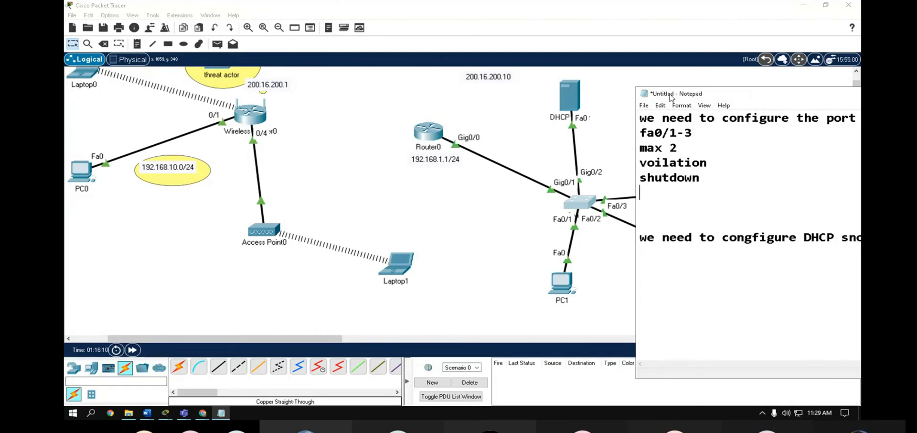
pyautogui.click(688, 49)
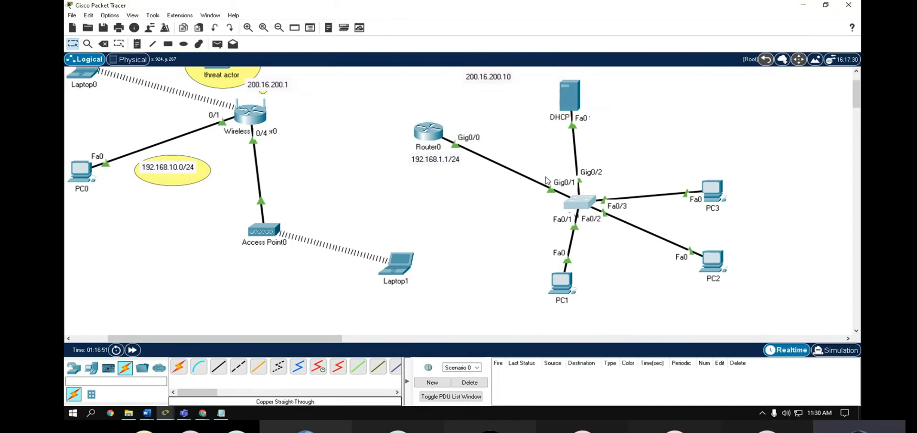
# - In Chrome, search Google for 'dhcp snooping' using the suggestion
pyautogui.click(202, 413)
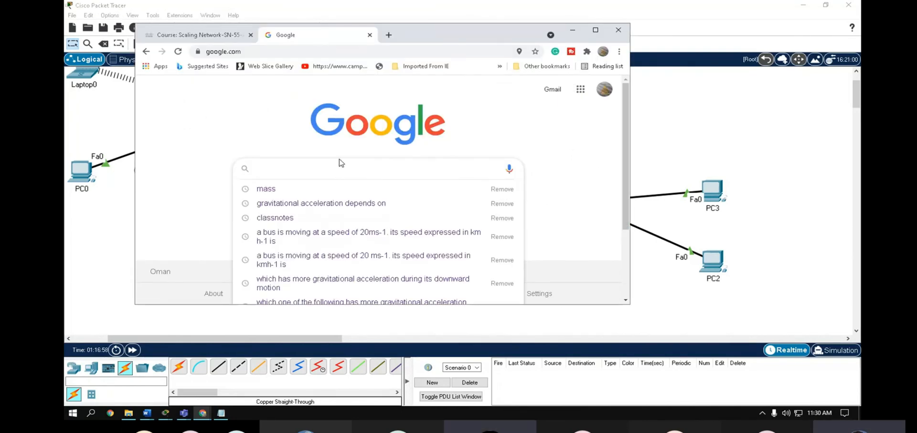
pyautogui.write('DHCP snoo')
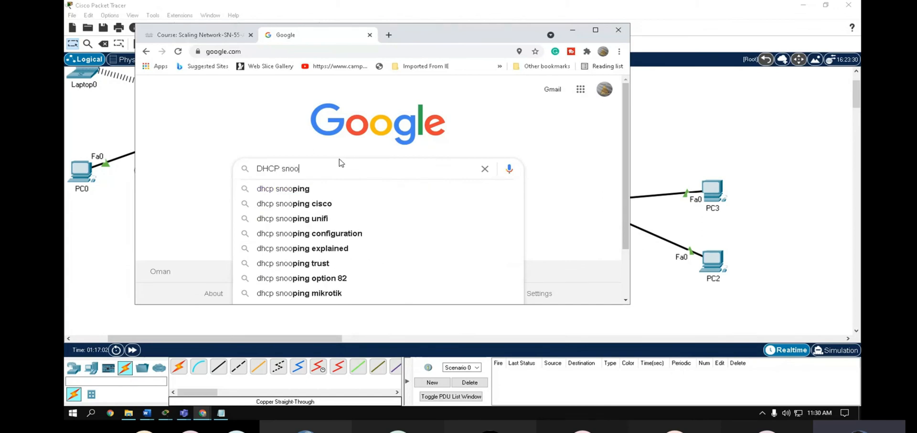
pyautogui.press('Down')
pyautogui.press('Return')
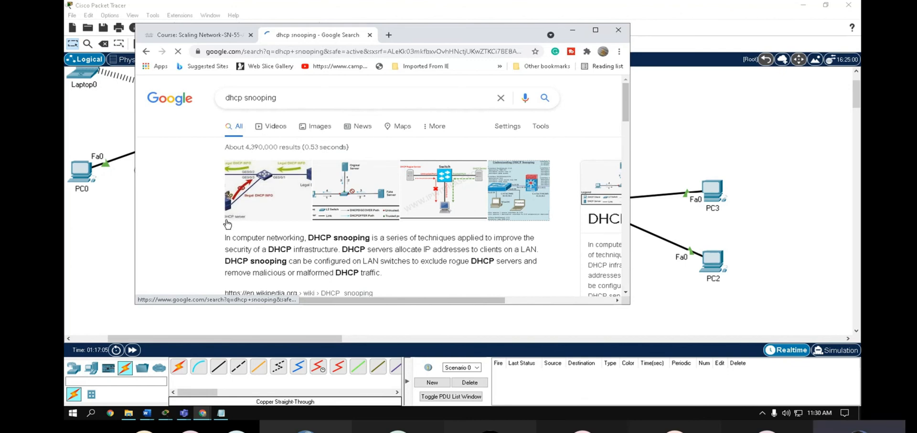
# - Maximize the browser and scroll down through the dhcp snooping results
pyautogui.scroll(-1, 228, 224)
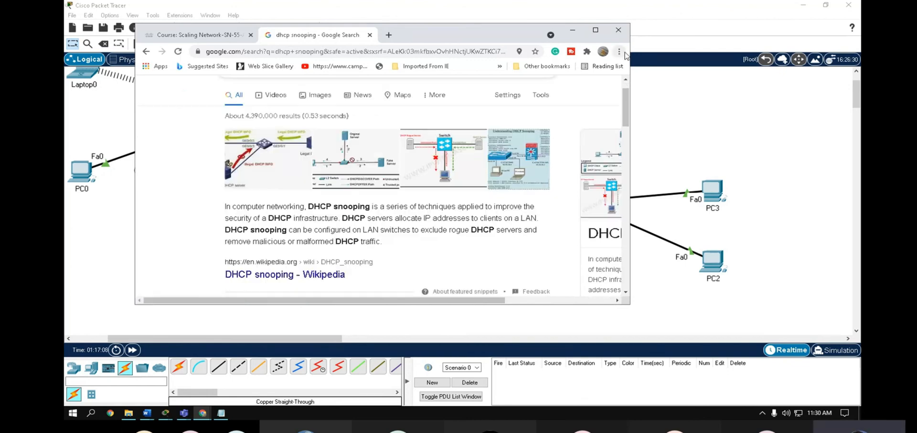
pyautogui.click(596, 31)
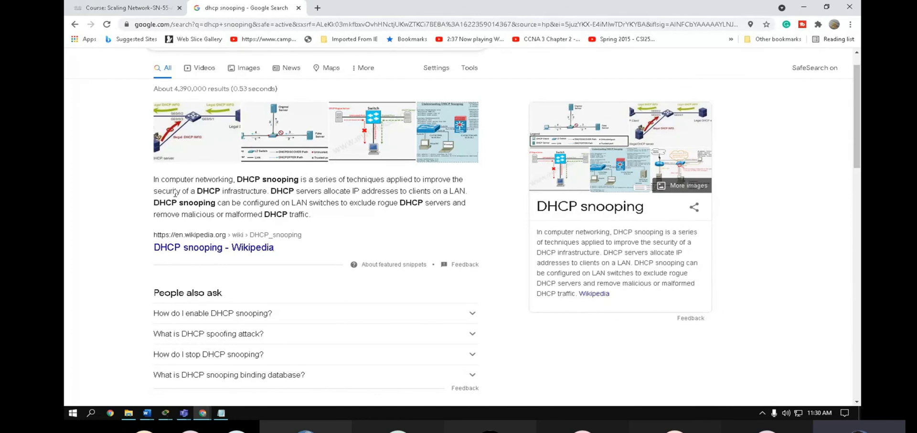
pyautogui.moveTo(238, 191); pyautogui.dragTo(260, 192)
pyautogui.scroll(-4, 302, 306)
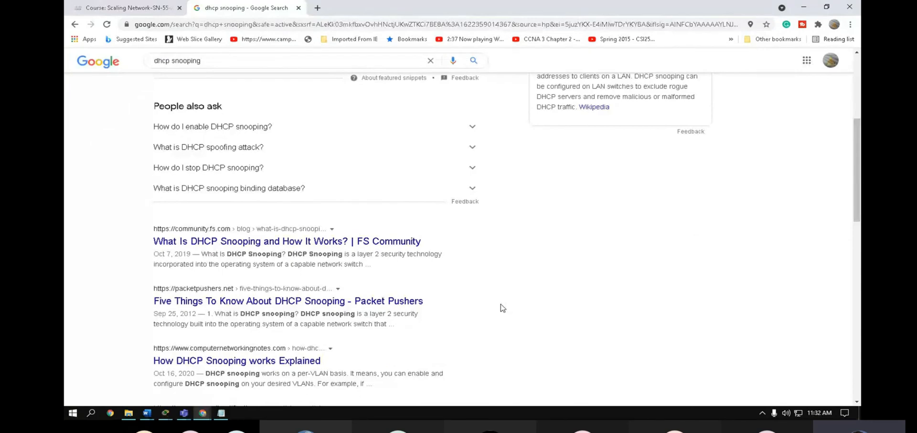
pyautogui.scroll(-3, 503, 308)
# - Scroll through Pearson's 'DHCP Snooping: Basic Concepts and Configuration' article, then minimize Chrome
pyautogui.click(270, 266)
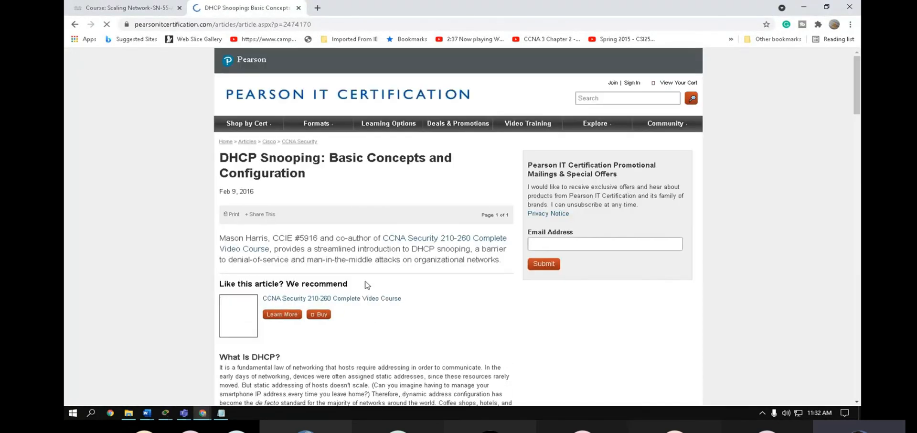
pyautogui.scroll(-3, 366, 285)
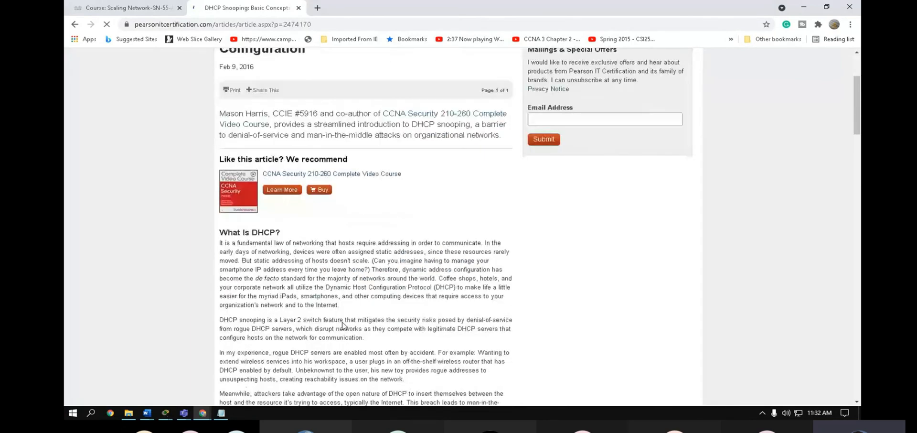
pyautogui.scroll(-6, 342, 325)
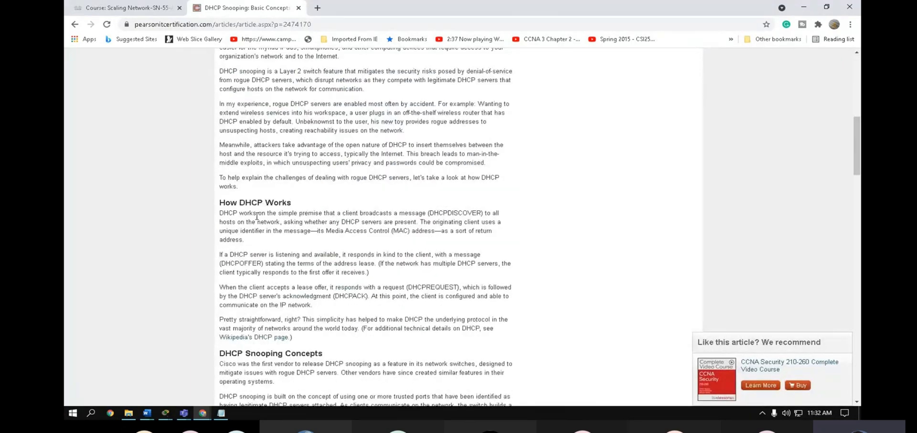
pyautogui.scroll(-1, 364, 308)
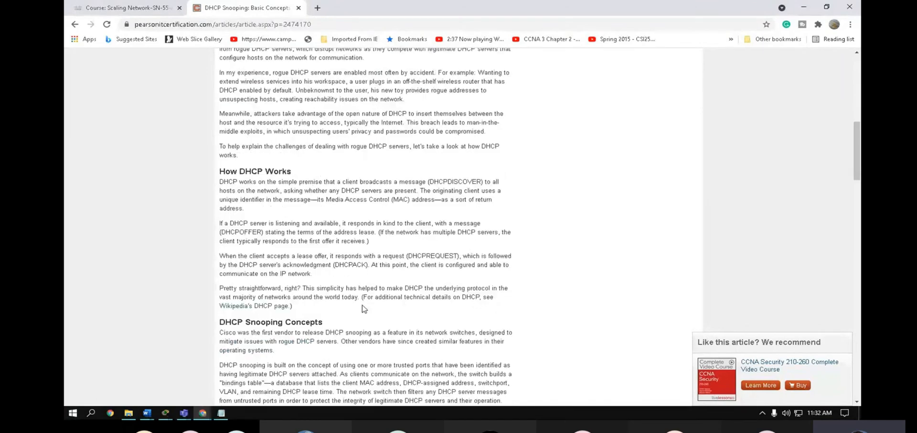
pyautogui.scroll(-12, 364, 308)
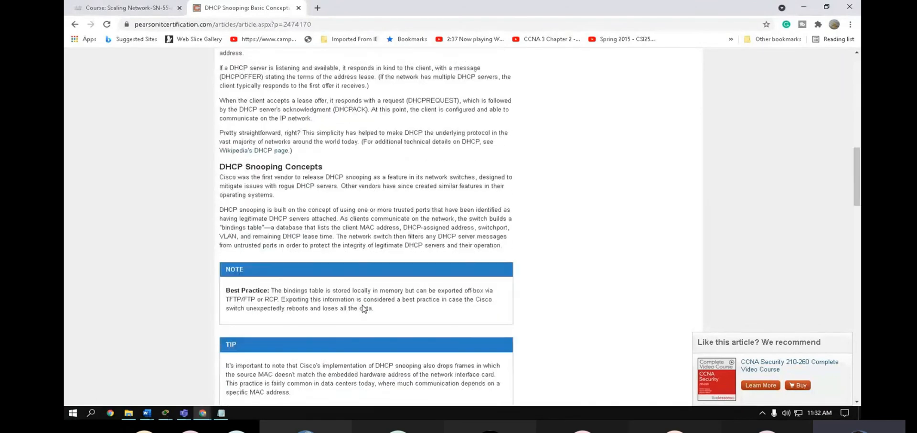
pyautogui.click(803, 6)
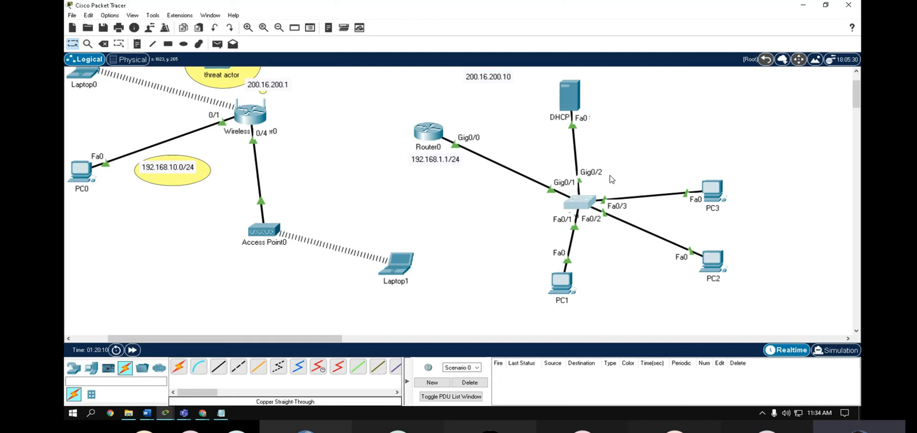
# - Open Switch0's CLI and enter global configuration mode with configure terminal
pyautogui.click(576, 211)
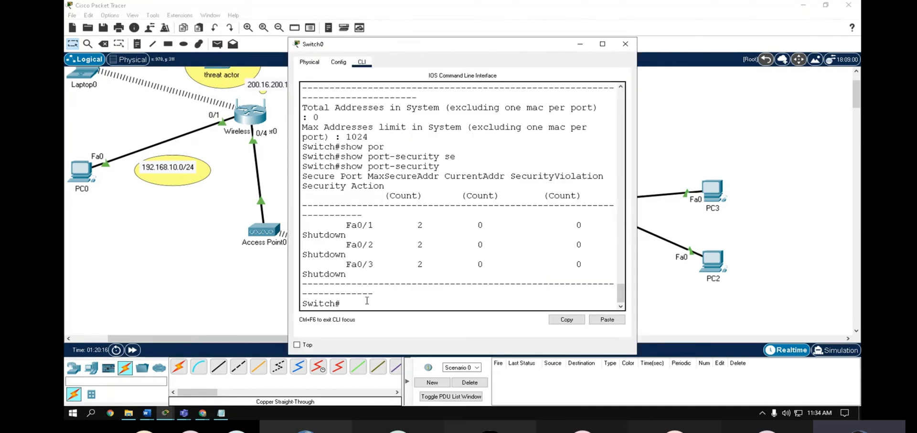
pyautogui.write('conf')
pyautogui.press('Tab')
pyautogui.write('te')
pyautogui.press('Tab')
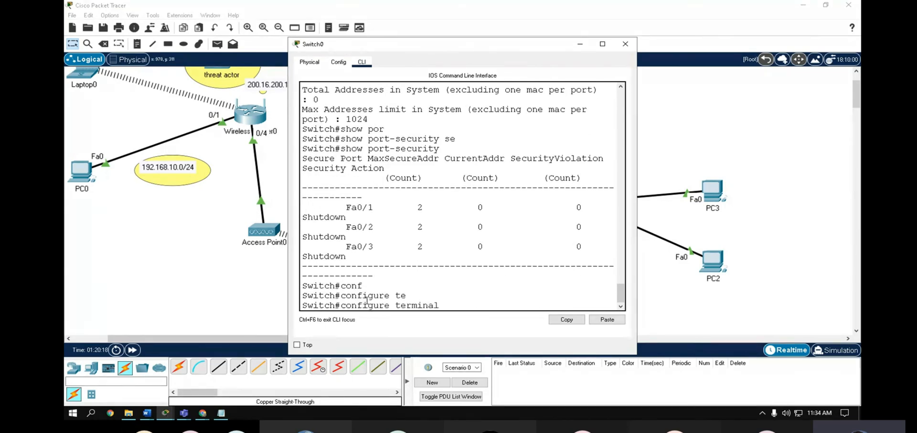
pyautogui.press('Return')
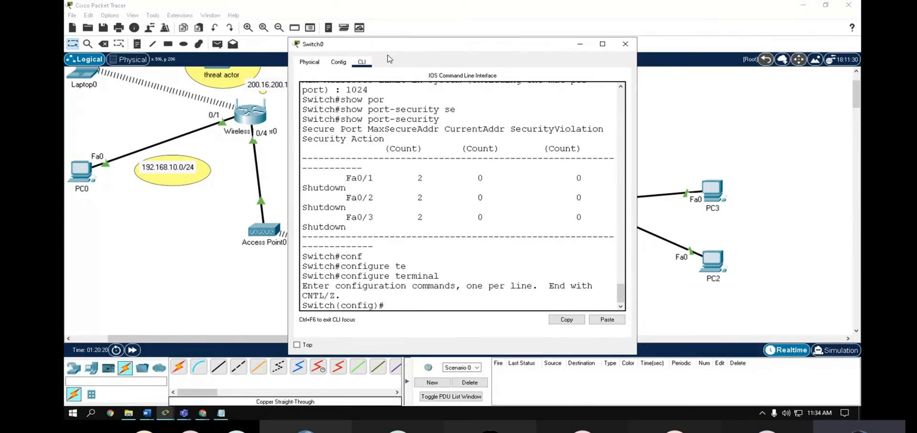
pyautogui.click(258, 54)
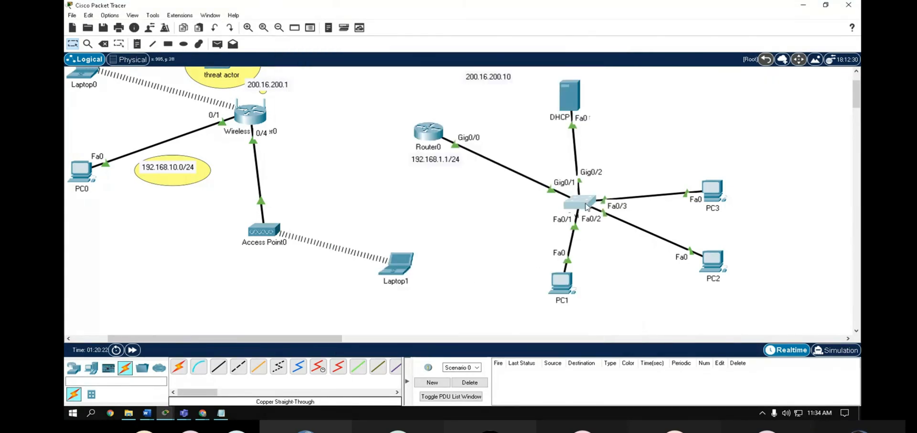
pyautogui.click(586, 207)
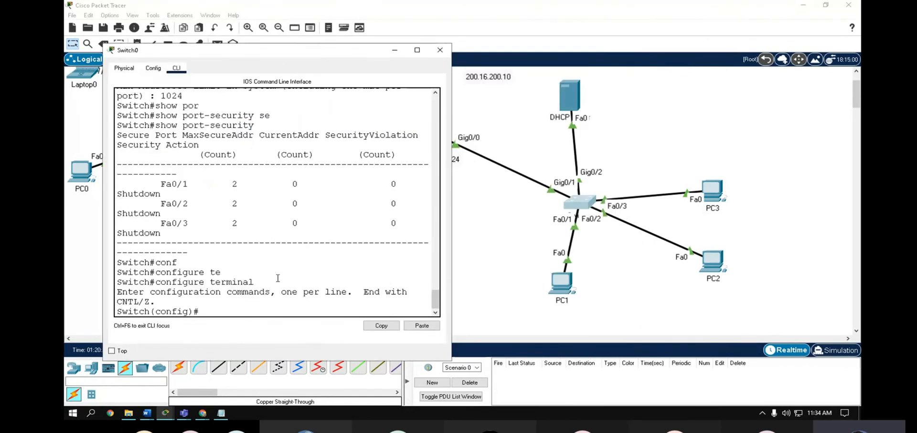
# - Make interface g0/2 trusted with ip dhcp snooping trust, then exit the interface
pyautogui.write('int go0/2')
pyautogui.press('Return')
pyautogui.press('Up')
pyautogui.press('BackSpace')
pyautogui.press('BackSpace')
pyautogui.press('BackSpace')
pyautogui.press('BackSpace')
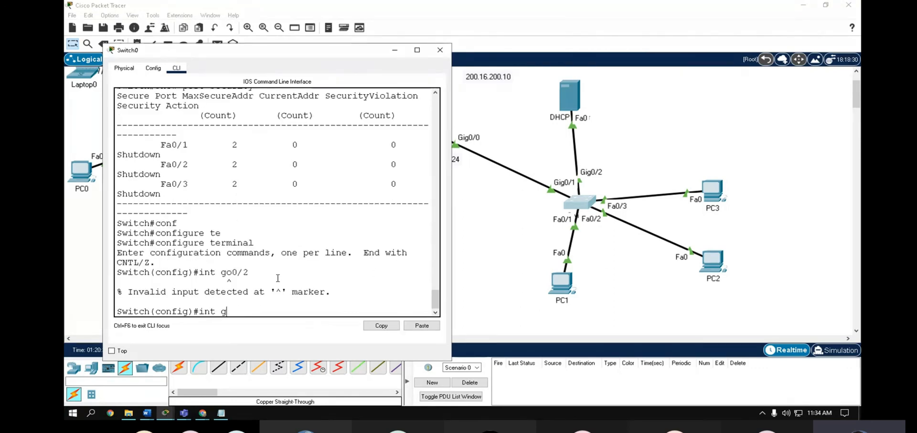
pyautogui.write('0/2')
pyautogui.press('Return')
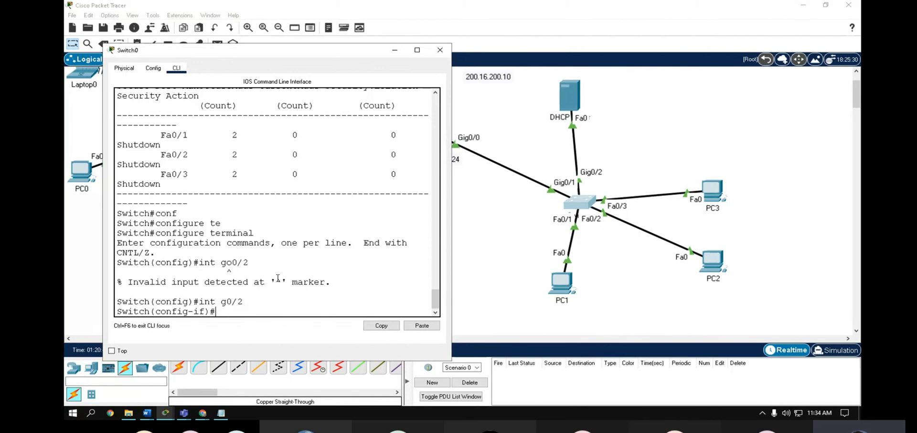
pyautogui.write('ip dhcp')
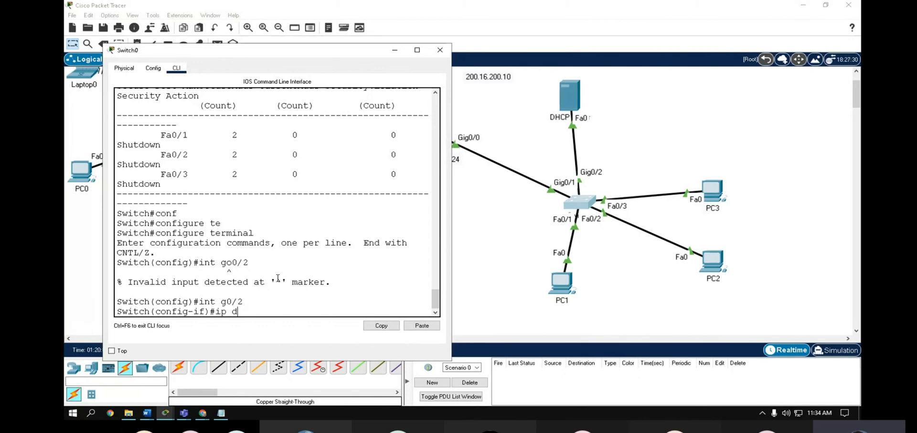
pyautogui.press('Tab')
pyautogui.write('sn')
pyautogui.press('Tab')
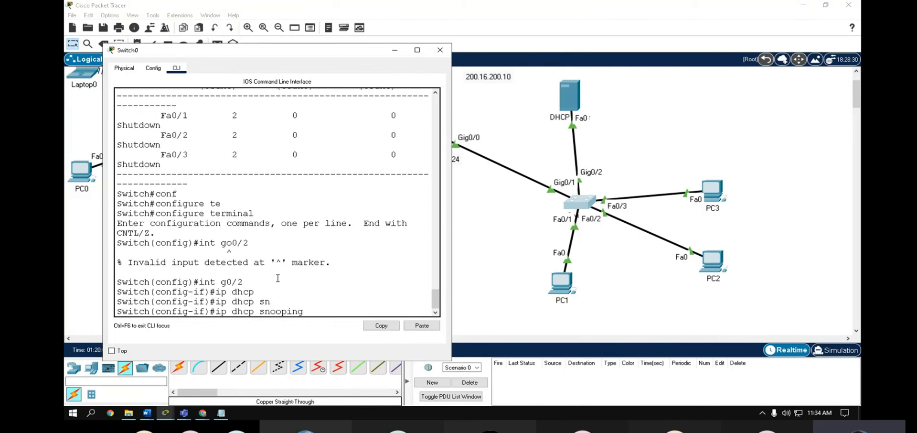
pyautogui.write('tr')
pyautogui.press('Tab')
pyautogui.press('Return')
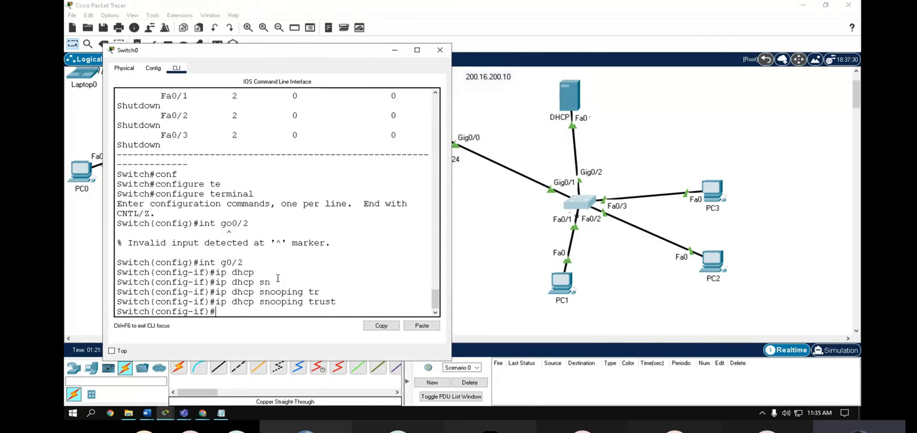
pyautogui.write('exit')
pyautogui.press('Return')
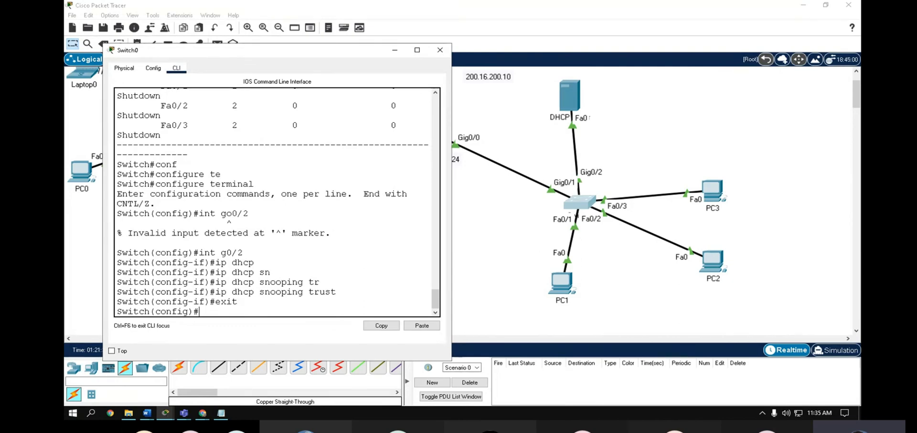
# - Enable DHCP snooping globally with ip dhcp snooping
pyautogui.write('dhcp')
pyautogui.press('Tab')
pyautogui.write('sn')
pyautogui.press('Tab')
pyautogui.press('Return')
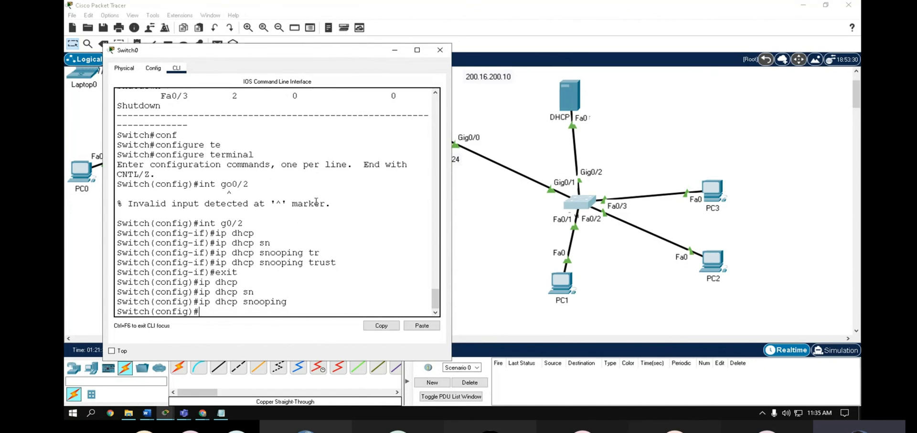
# - Select ports Fa0/1 through Fa0/3 with int range fa0/1-3
pyautogui.write('int fantge')
pyautogui.press('Tab')
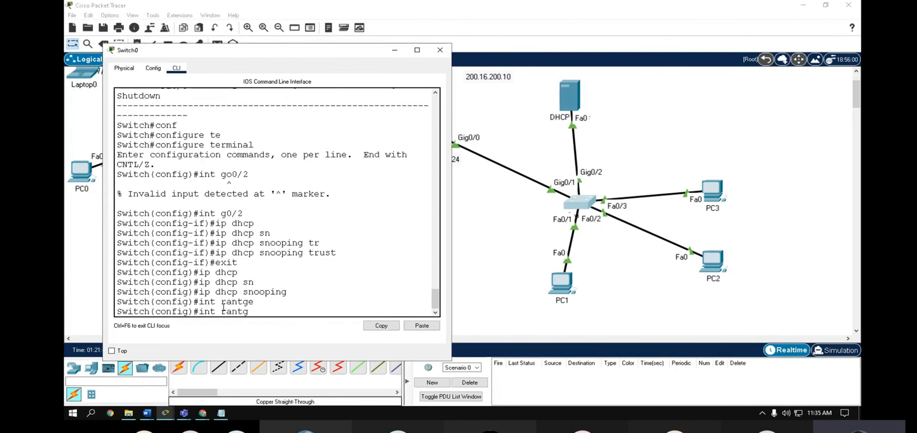
pyautogui.press('BackSpace')
pyautogui.press('BackSpace')
pyautogui.press('BackSpace')
pyautogui.write('ge')
pyautogui.press('Tab')
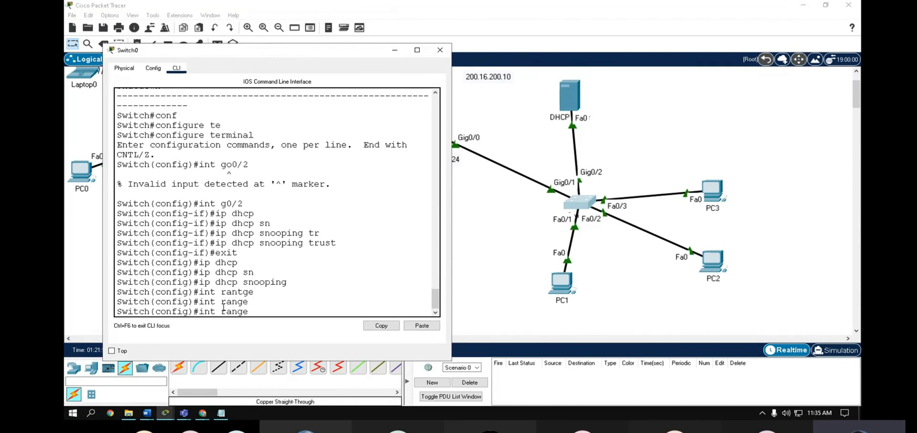
pyautogui.write('fa0')
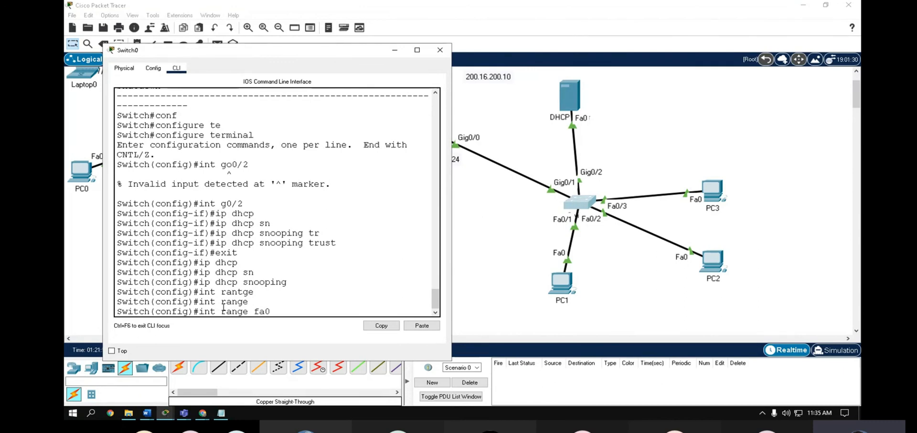
pyautogui.write('/1-2')
pyautogui.press('BackSpace')
pyautogui.write('3')
pyautogui.press('Return')
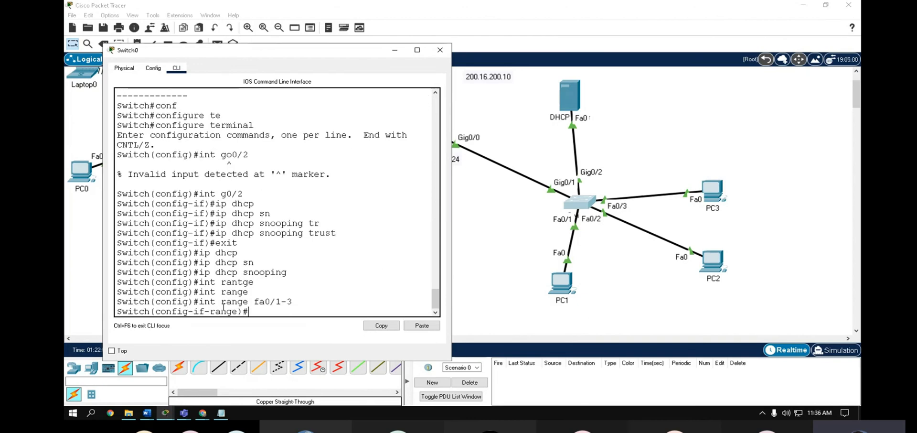
# - Try ip dhcp snooping limit 5 on the range, which is rejected
pyautogui.write('ip dhcp')
pyautogui.press('Tab')
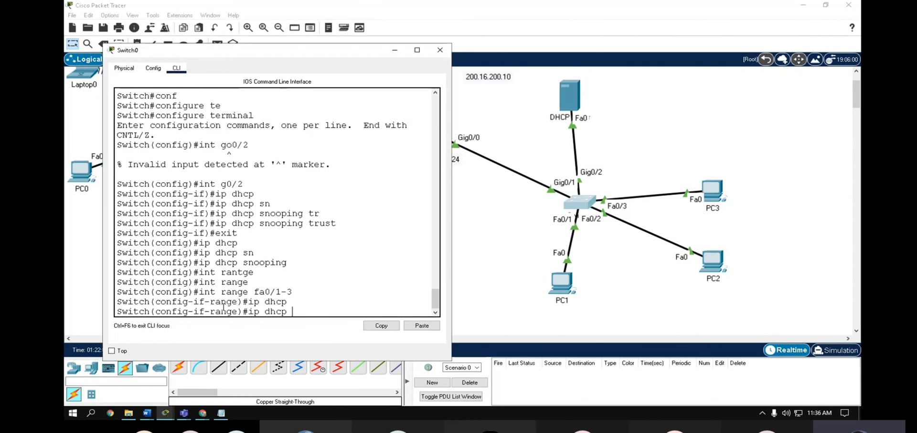
pyautogui.write('lim')
pyautogui.press('Tab')
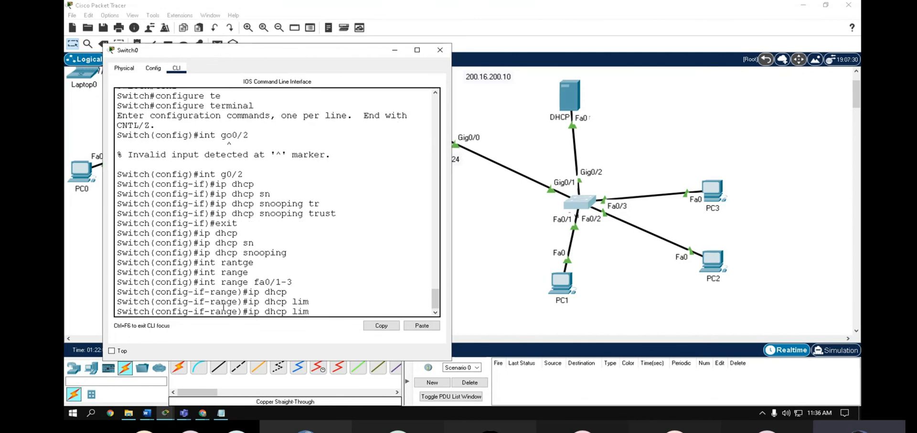
pyautogui.write('i')
pyautogui.press('Tab')
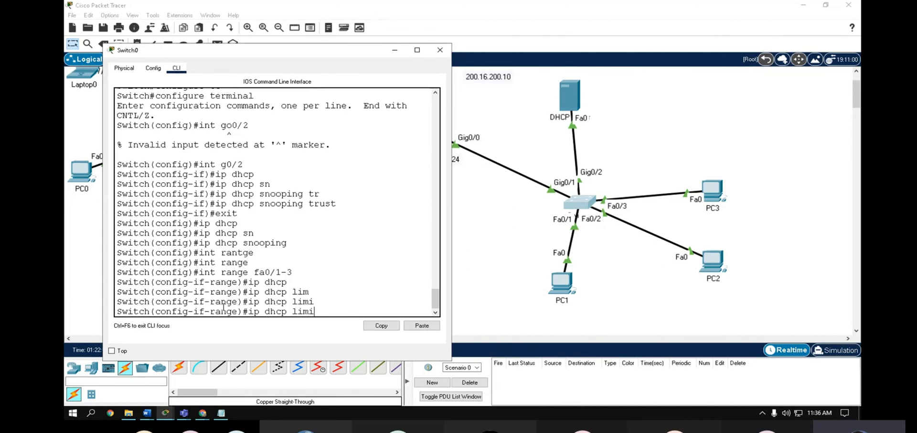
pyautogui.press('BackSpace')
pyautogui.press('BackSpace')
pyautogui.press('BackSpace')
pyautogui.press('BackSpace')
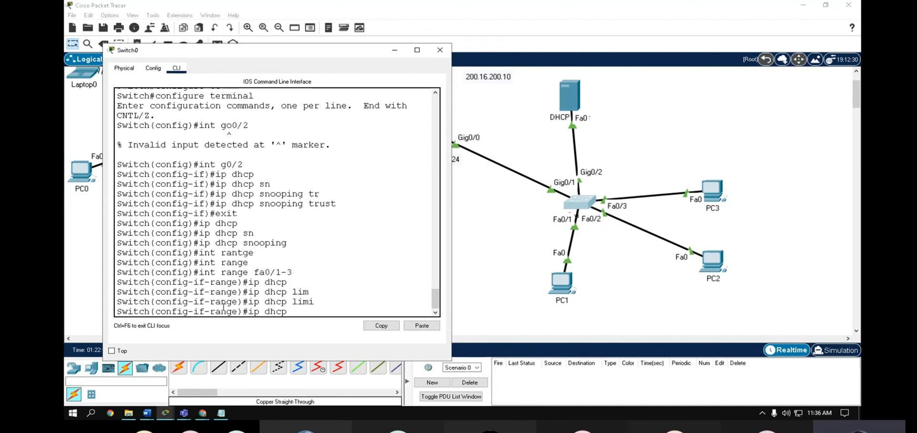
pyautogui.write('sn')
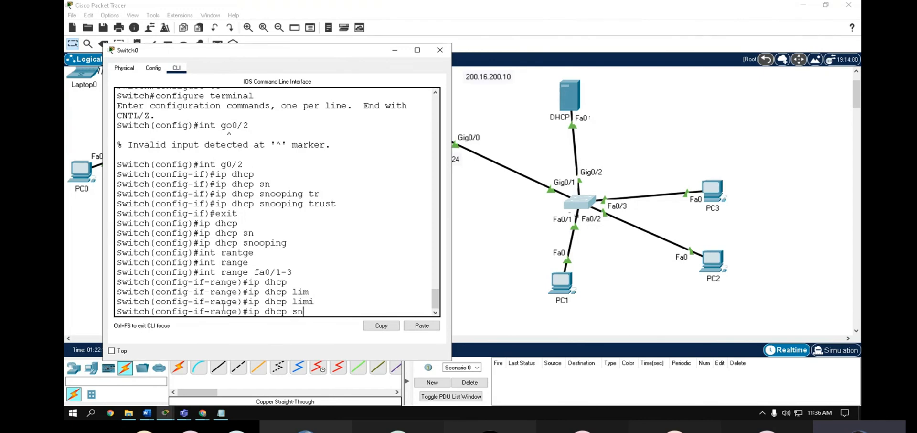
pyautogui.press('Tab')
pyautogui.write('li')
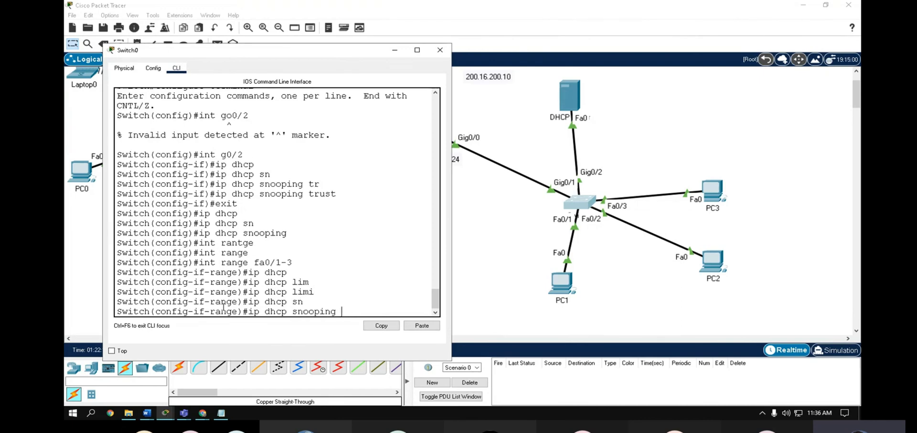
pyautogui.press('Tab')
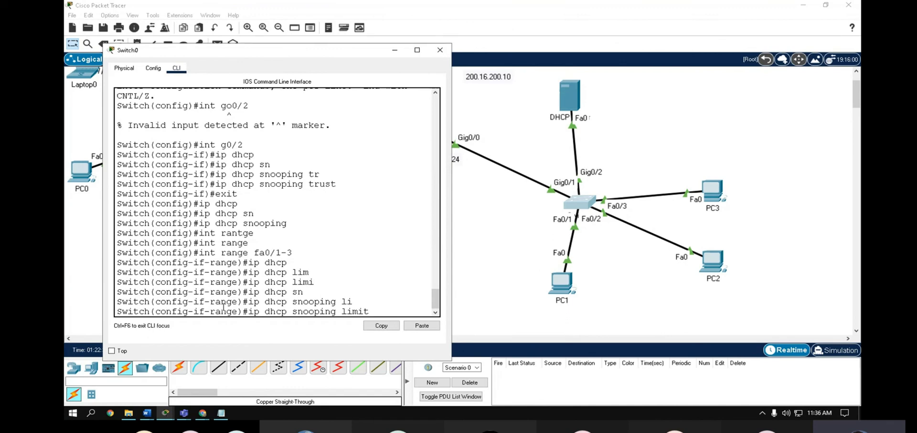
pyautogui.write('5')
pyautogui.press('Return')
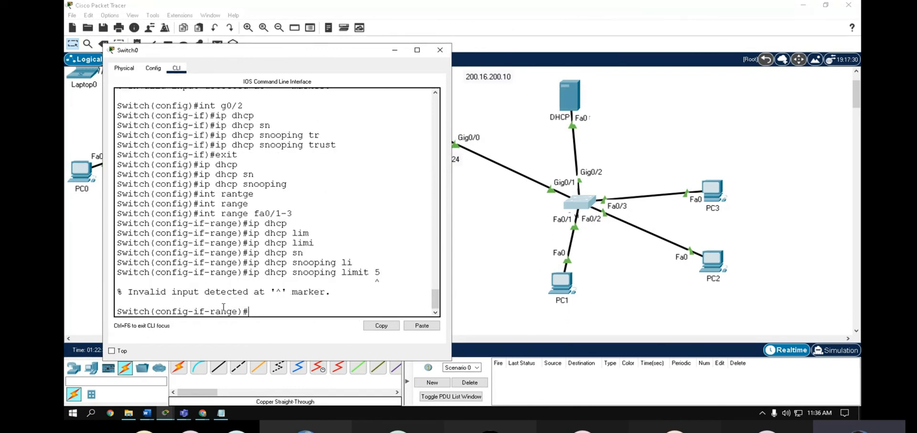
# - Correct the command to ip dhcp snooping limit rate 5
pyautogui.press('Up')
pyautogui.press('BackSpace')
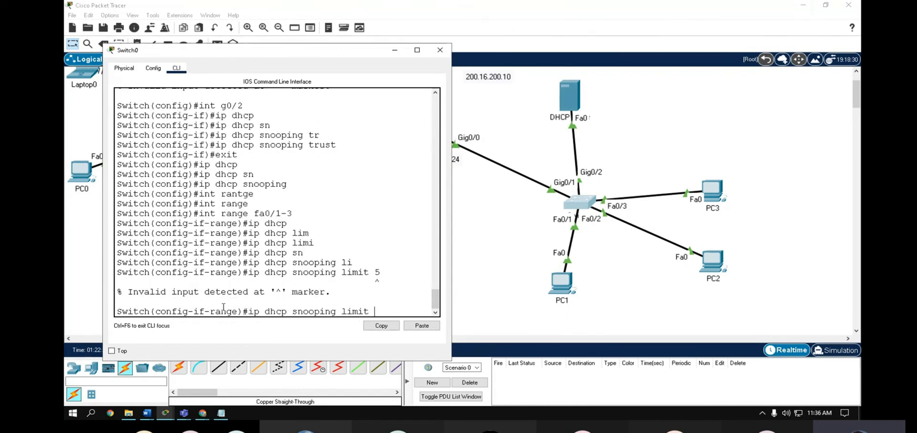
pyautogui.write('ra')
pyautogui.press('Tab')
pyautogui.write('5')
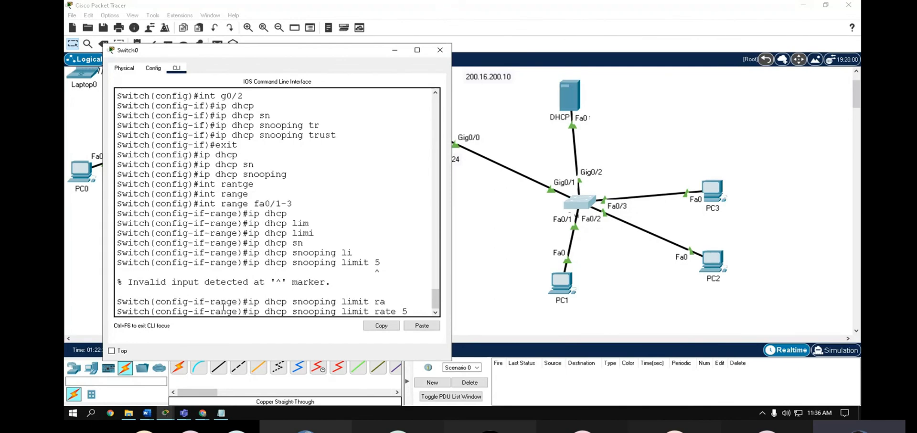
pyautogui.press('Return')
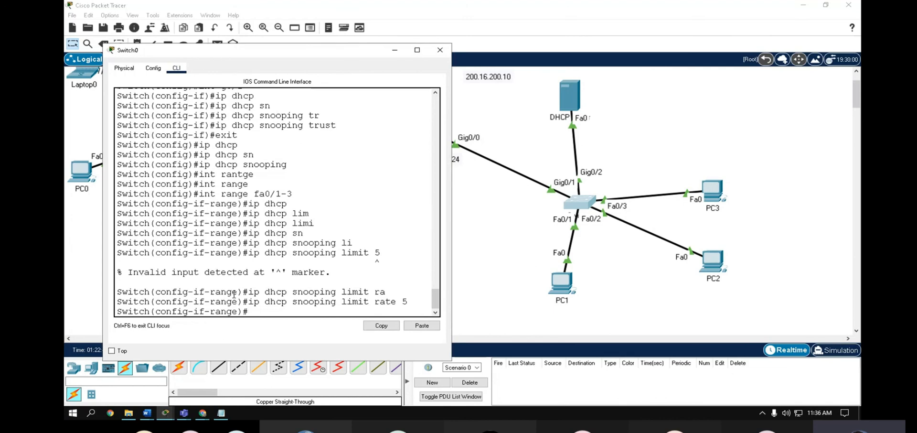
# - Close Switch0's CLI and scroll around the topology of router, switch, DHCP server and PCs
pyautogui.click(441, 50)
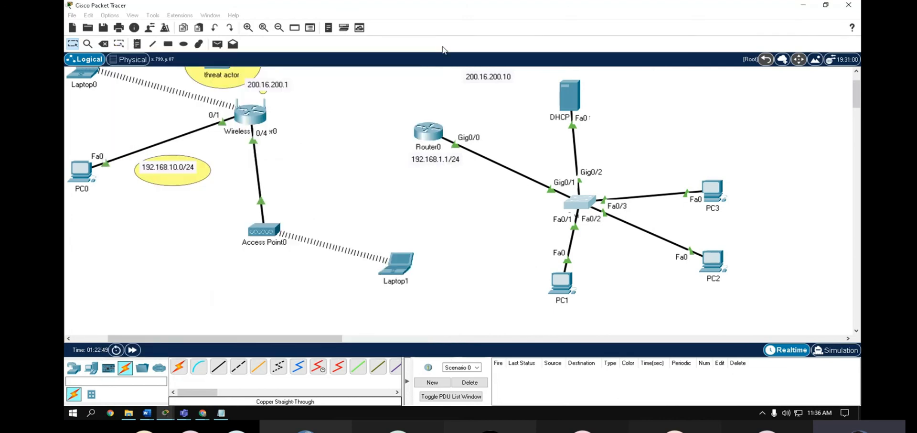
pyautogui.moveTo(609, 105); pyautogui.dragTo(612, 115)
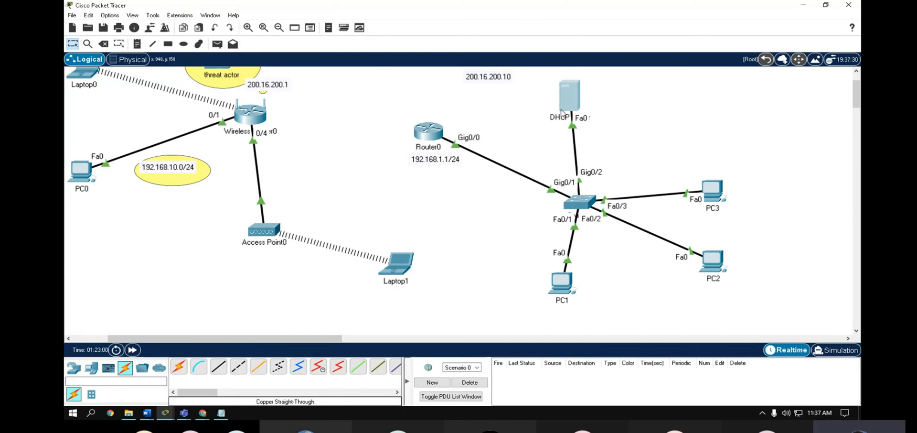
pyautogui.scroll(2, 389, 193)
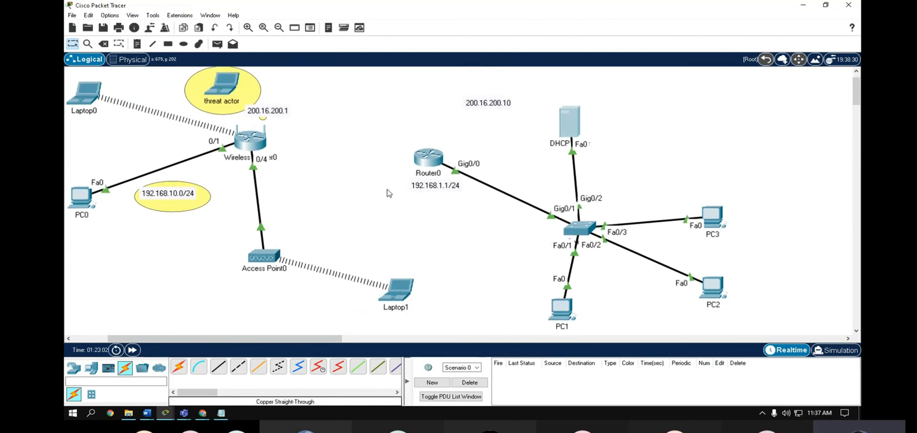
pyautogui.scroll(-2, 390, 193)
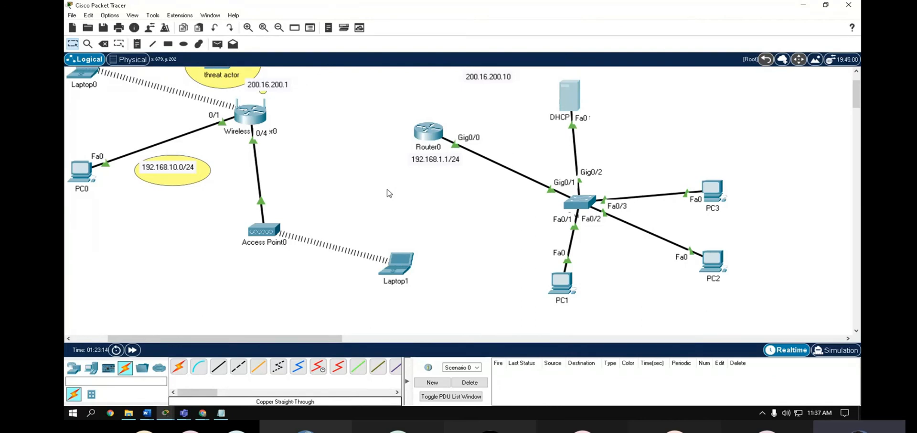
pyautogui.scroll(2, 358, 233)
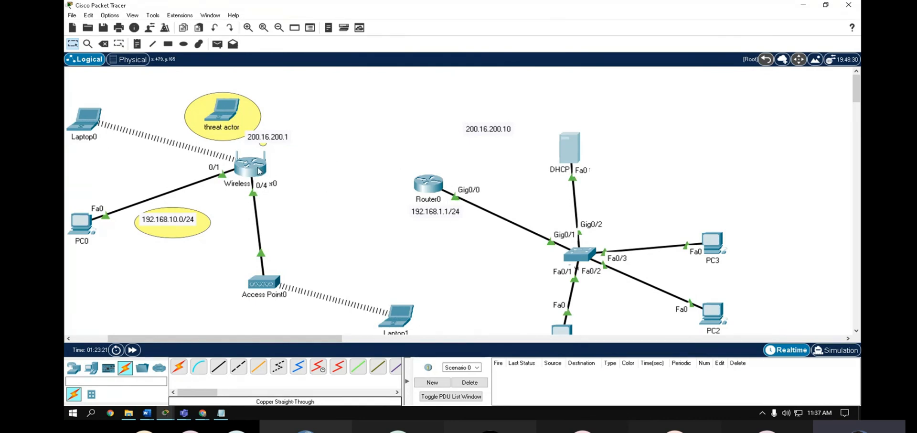
# - Connect the wireless router's 0/0 port to Router0's GigabitEthernet0/1 with a copper straight-through cable
pyautogui.click(219, 367)
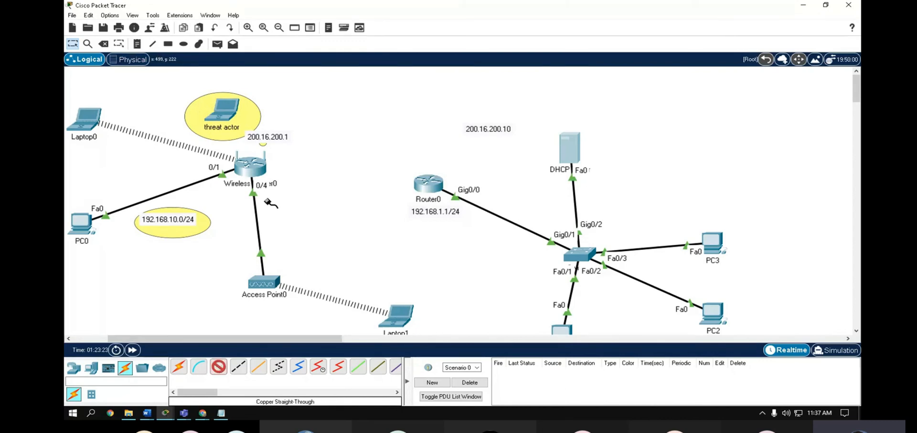
pyautogui.click(262, 168)
pyautogui.click(278, 187)
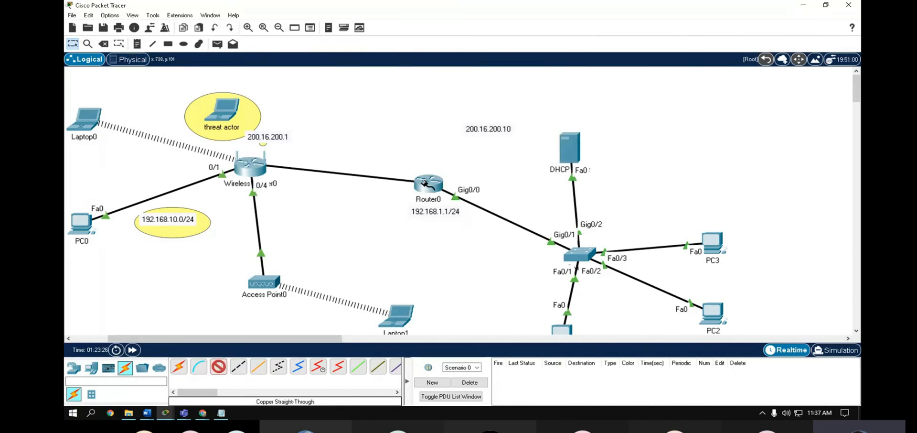
pyautogui.click(425, 183)
pyautogui.click(482, 214)
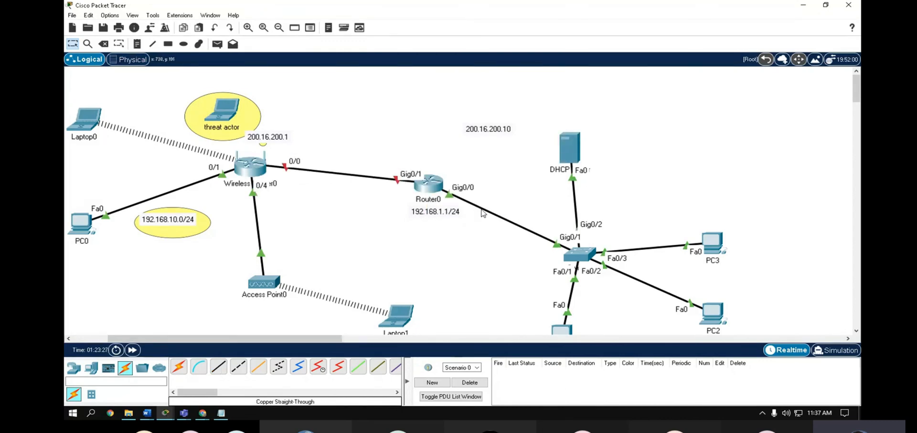
# - Address Router0's GigabitEthernet0/1 as 200.16.200.1 255.255.255.0 and turn the port on
pyautogui.click(434, 190)
pyautogui.click(330, 167)
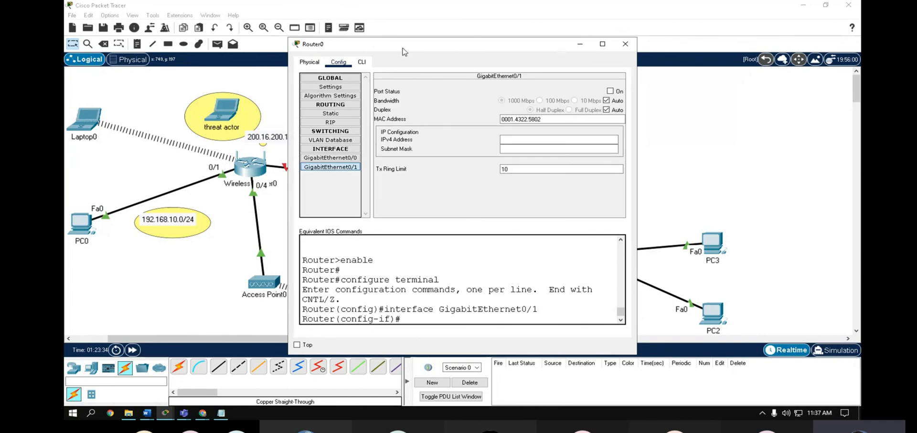
pyautogui.moveTo(403, 49); pyautogui.dragTo(554, 52)
pyautogui.click(660, 143)
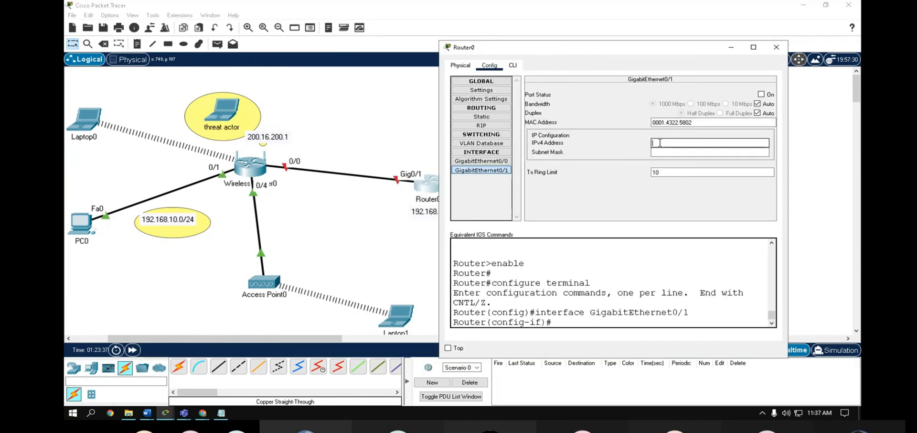
pyautogui.write('200.16.')
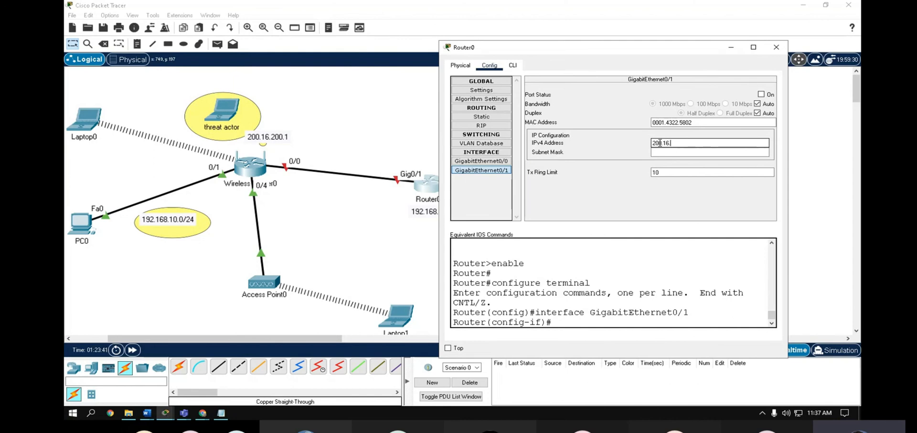
pyautogui.write('200.1')
pyautogui.click(687, 153)
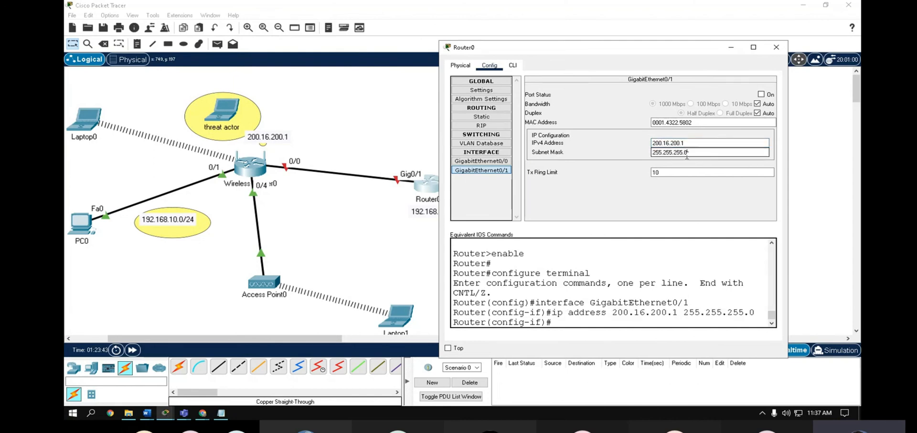
pyautogui.click(761, 94)
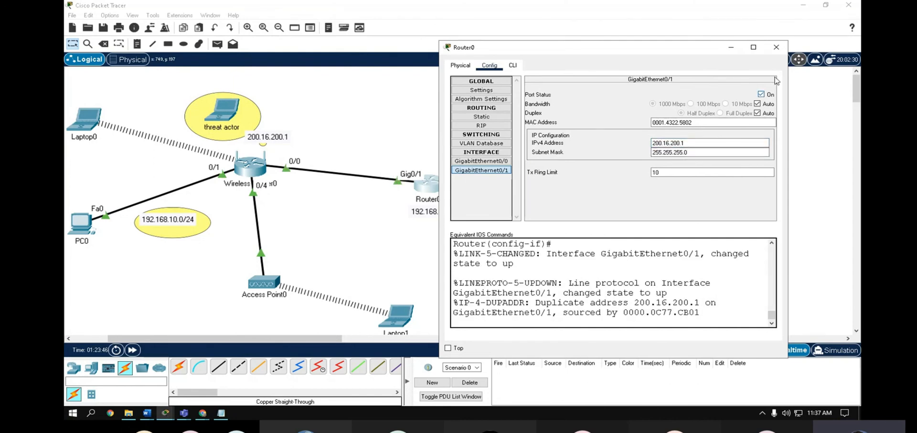
pyautogui.click(776, 47)
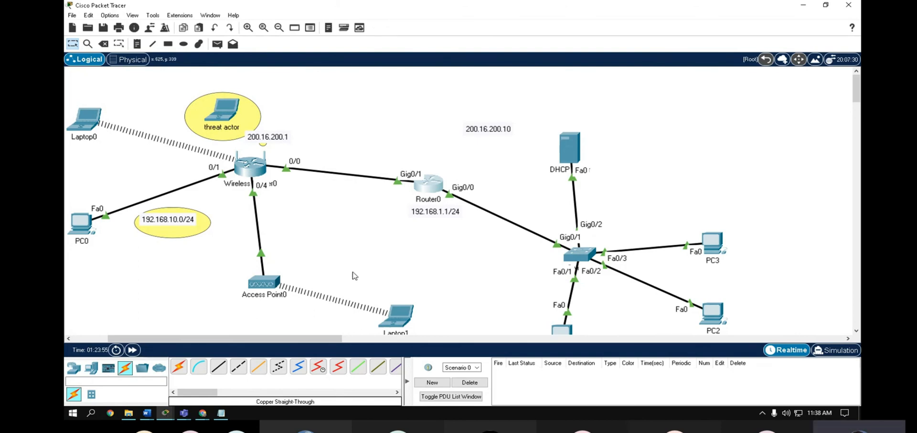
pyautogui.moveTo(324, 78); pyautogui.dragTo(516, 128)
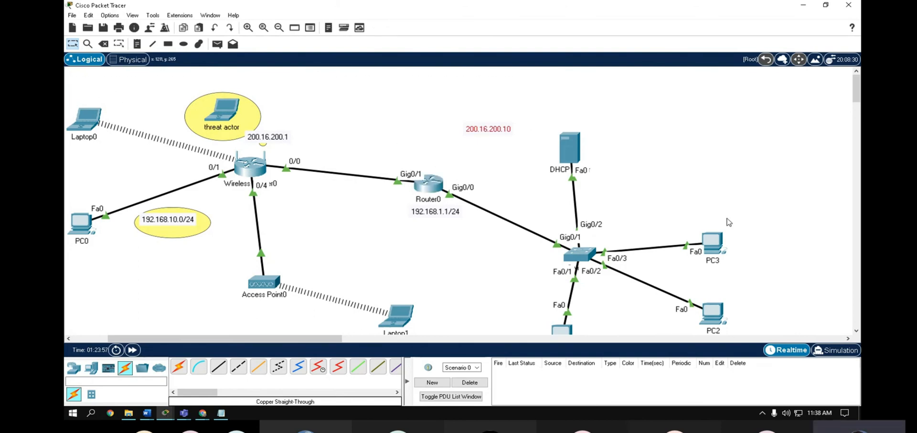